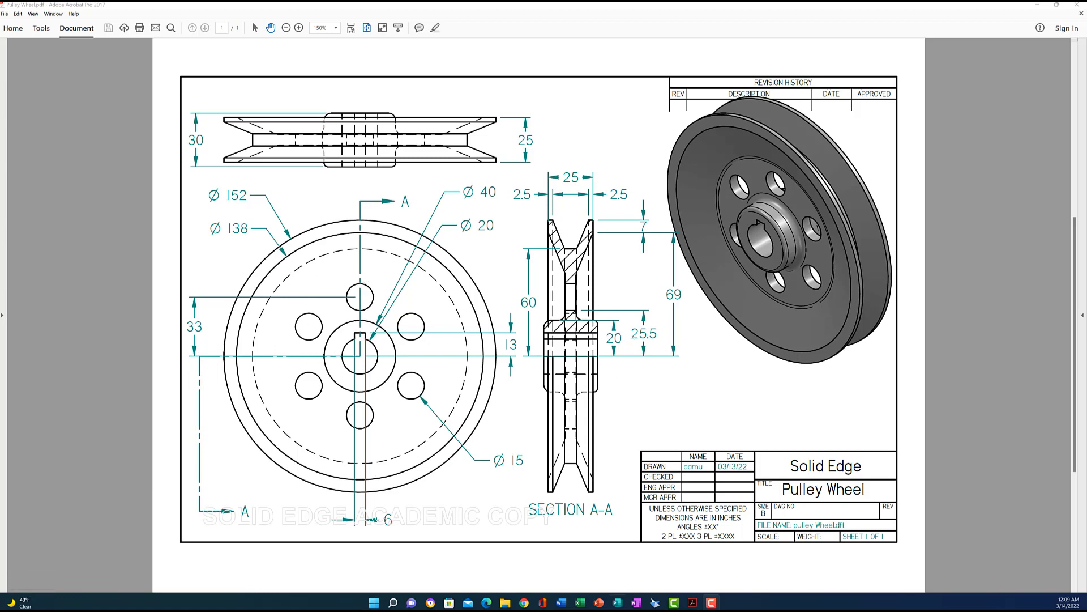
# Step: Switch to Solid Edge and display only the Right (yz) plane among the base reference planes
pyautogui.moveTo(655, 603)
pyautogui.click(655, 604)
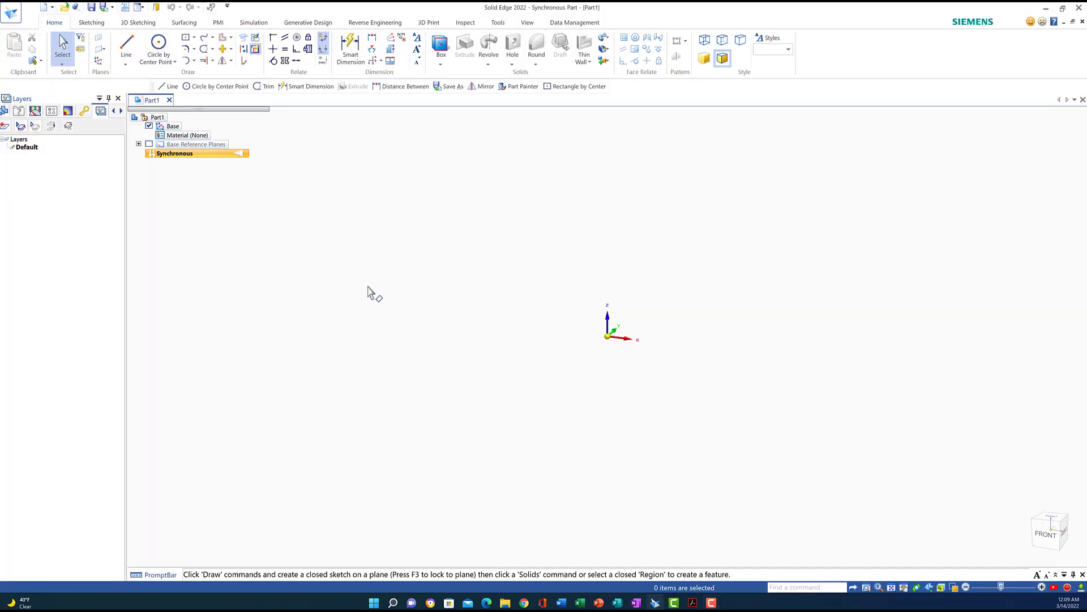
pyautogui.click(149, 144)
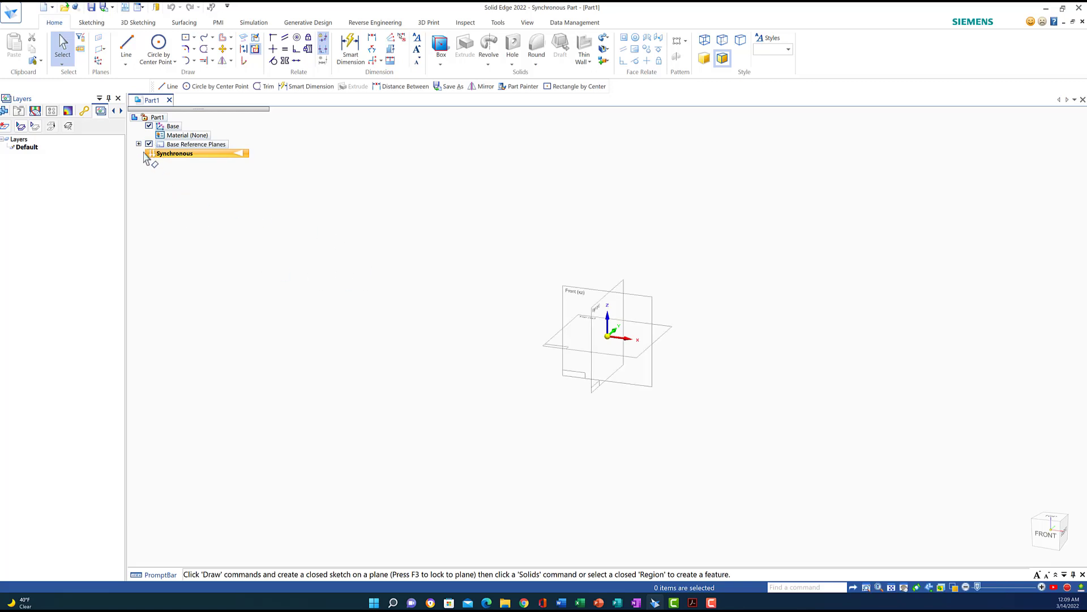
pyautogui.click(139, 145)
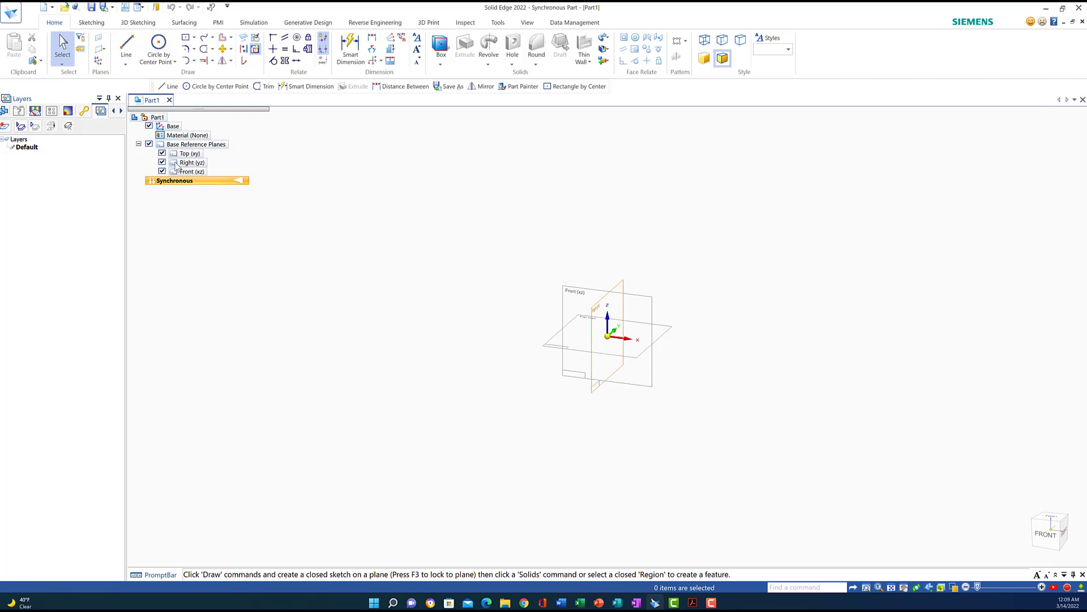
pyautogui.click(162, 154)
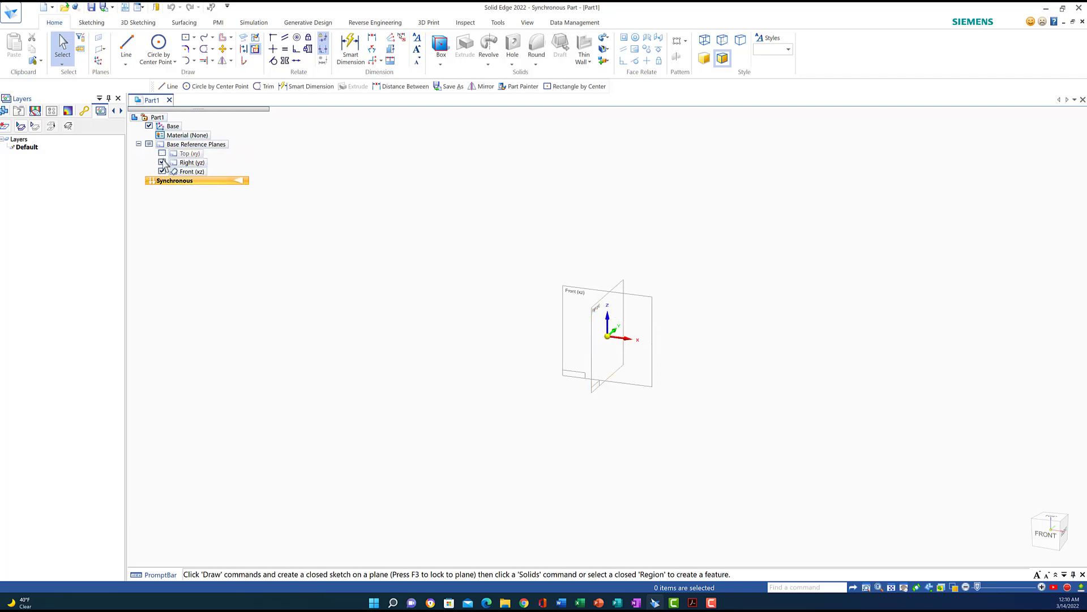
pyautogui.click(162, 172)
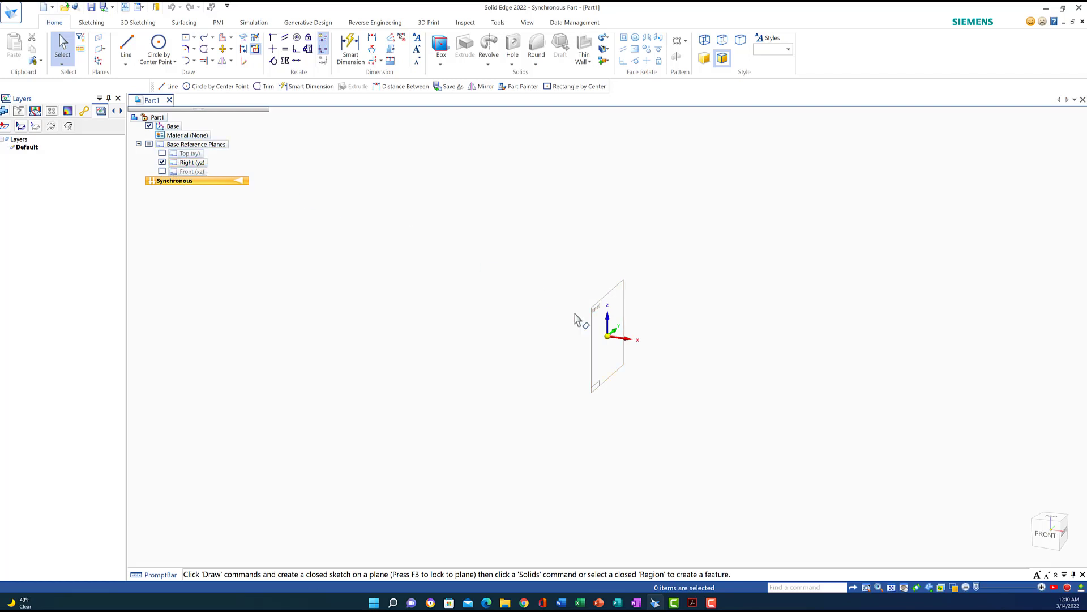
# Step: Lock line sketching to the Right (yz) plane and hide the Top (xy) and Front (xz) planes
pyautogui.click(126, 45)
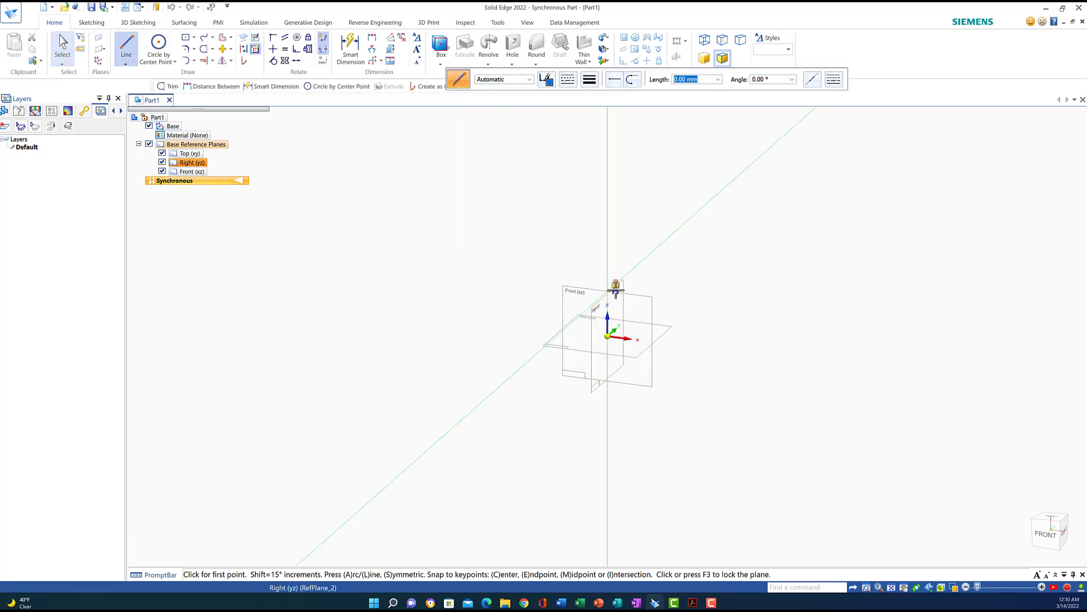
pyautogui.press('F3')
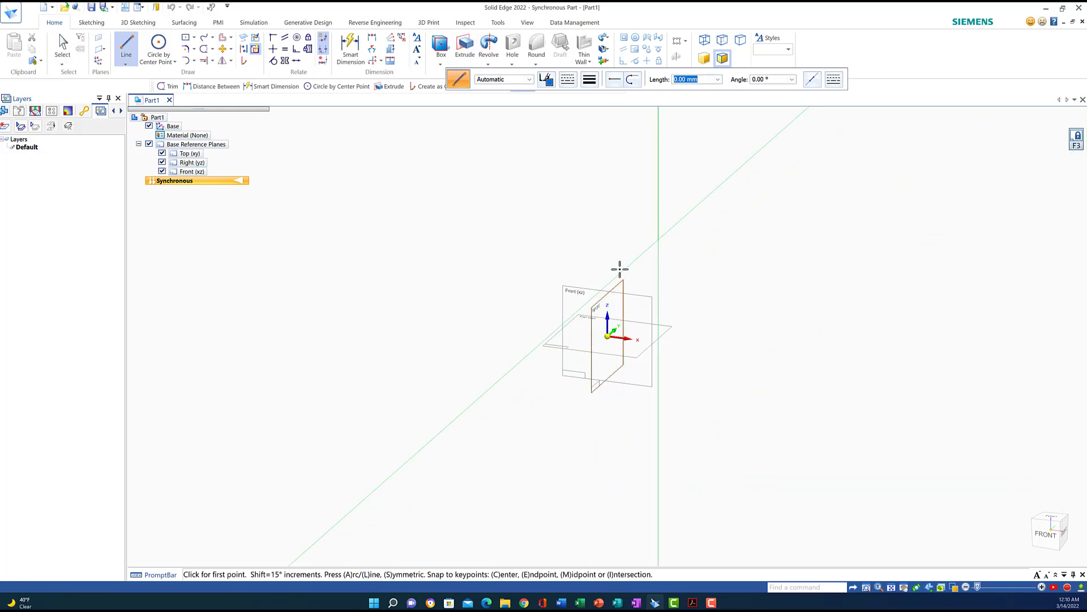
pyautogui.click(162, 153)
pyautogui.click(162, 171)
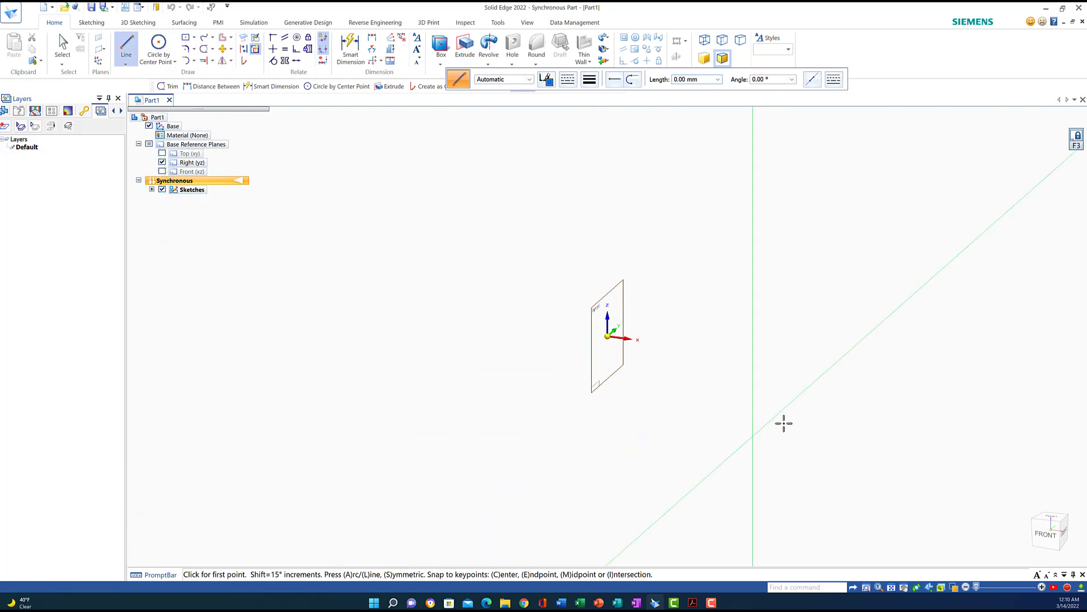
# Step: Sketch a horizontal line about 15 mm long just above the origin on the Right plane
pyautogui.click(1063, 529)
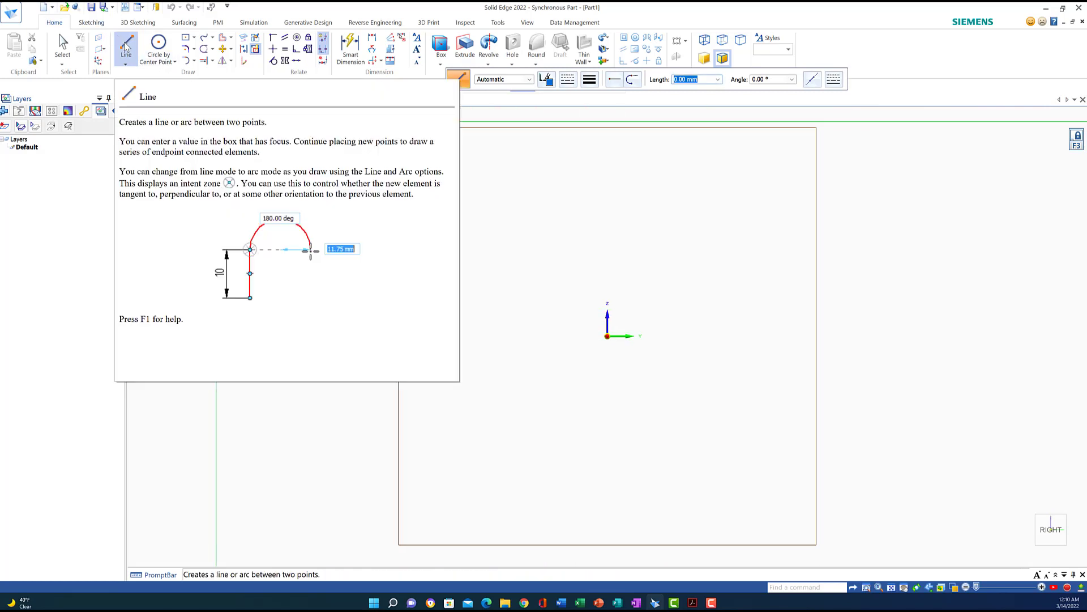
pyautogui.click(587, 313)
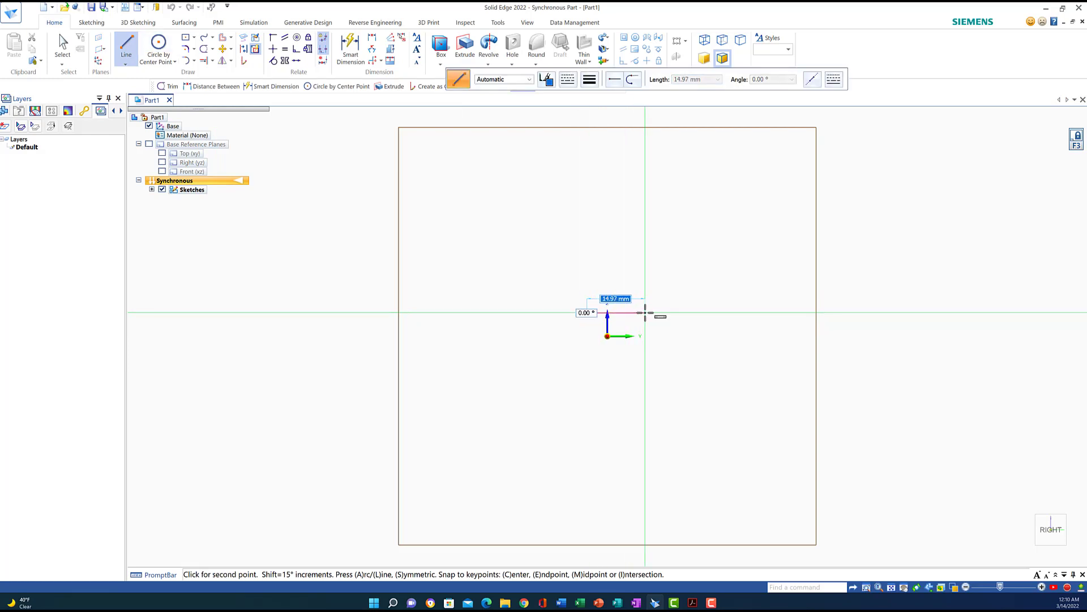
pyautogui.click(645, 313)
pyautogui.press('Escape')
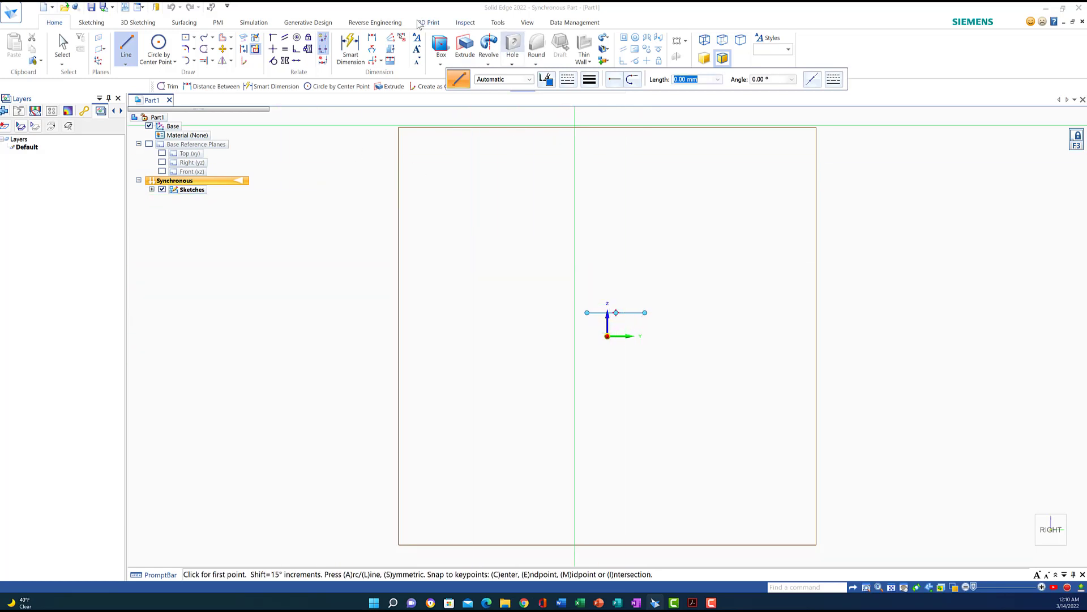
# Step: Dimension the horizontal line's length and set it to 30 mm
pyautogui.click(351, 48)
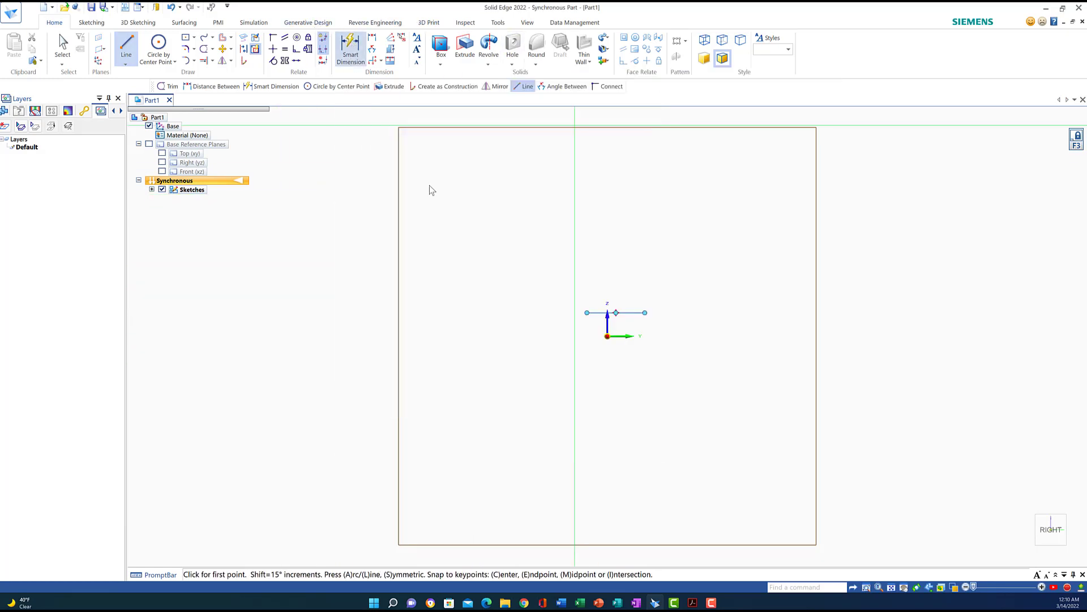
pyautogui.click(632, 312)
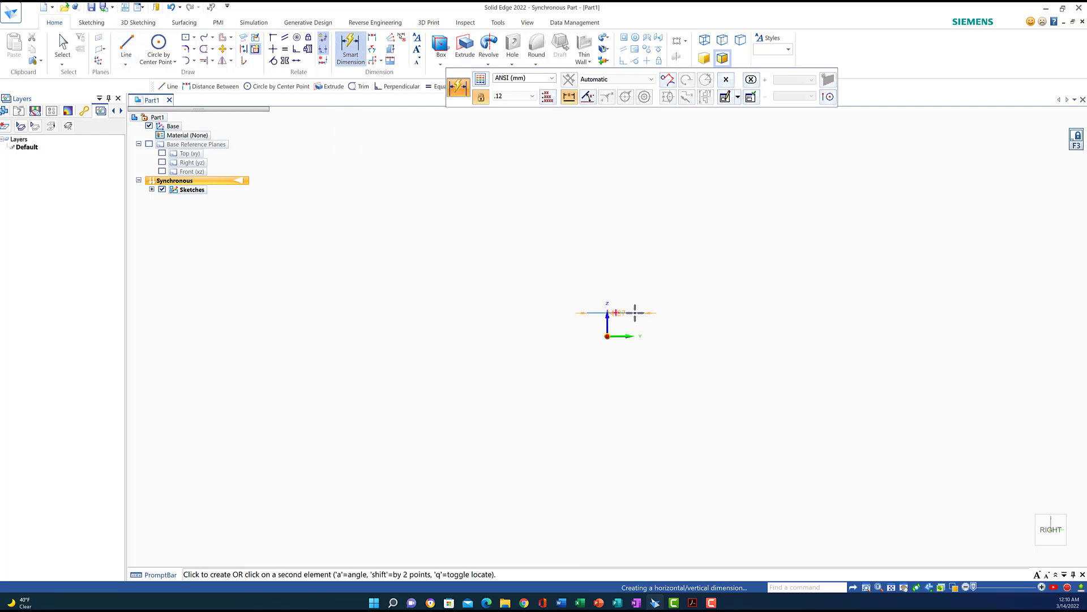
pyautogui.click(627, 391)
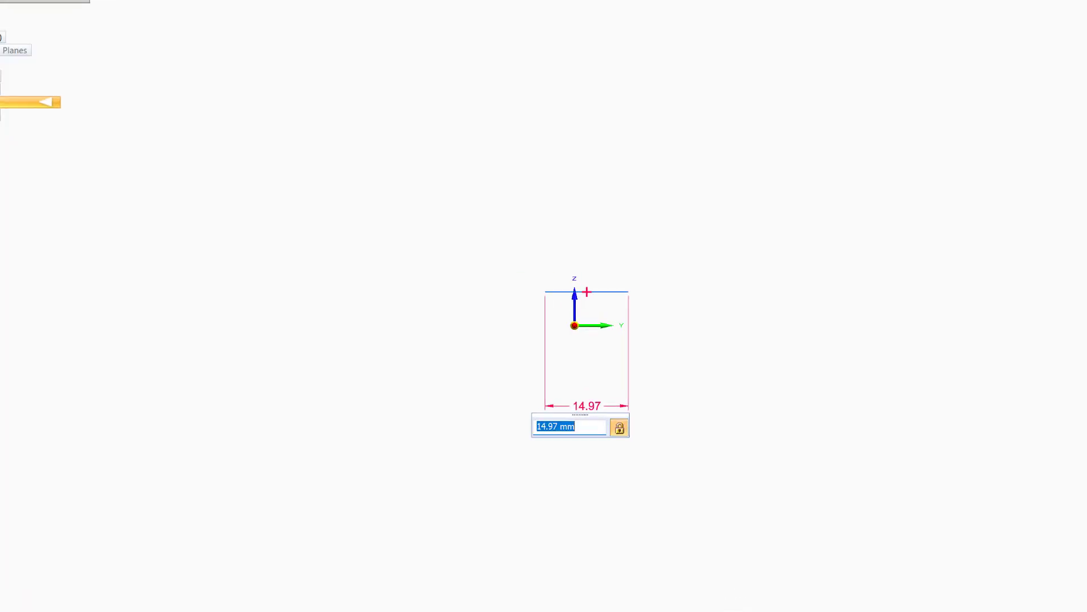
pyautogui.write('3')
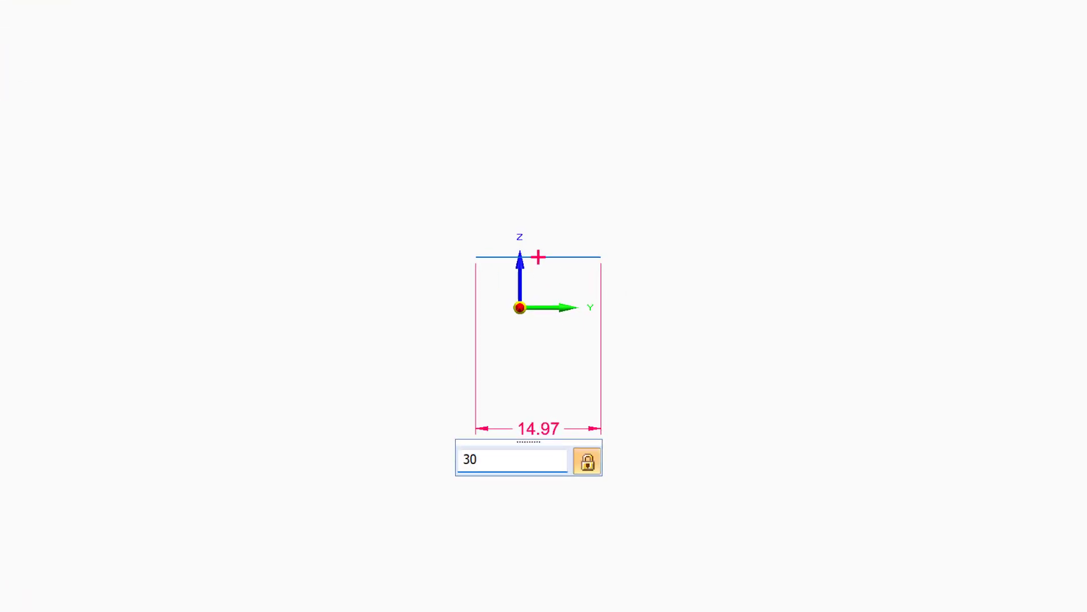
pyautogui.write('0')
pyautogui.press('Return')
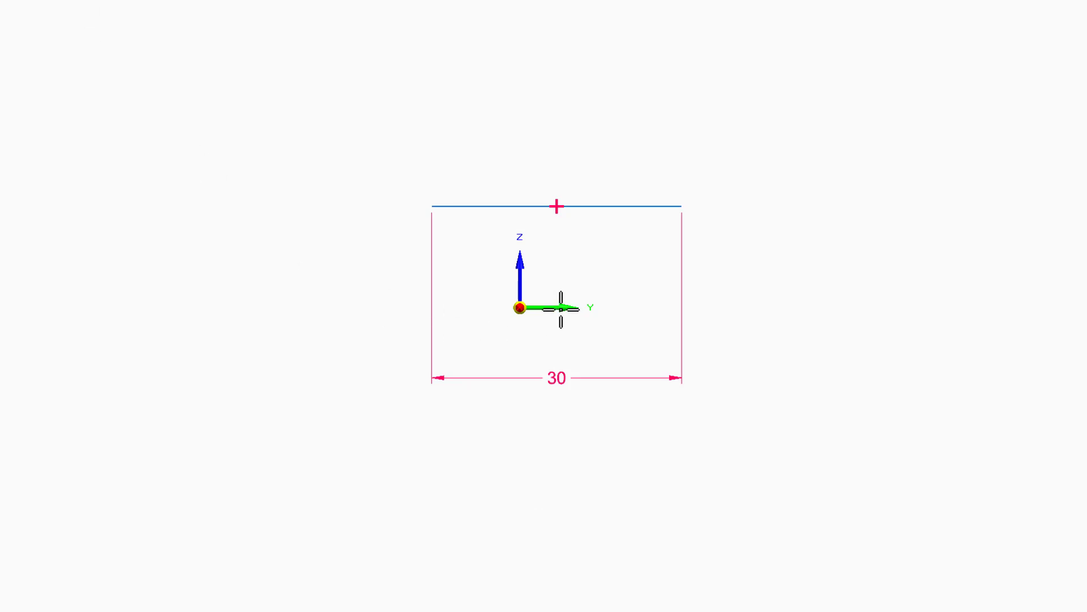
# Step: Dimension the vertical distance between the horizontal line and the origin, setting it to 10 mm
pyautogui.click(520, 206)
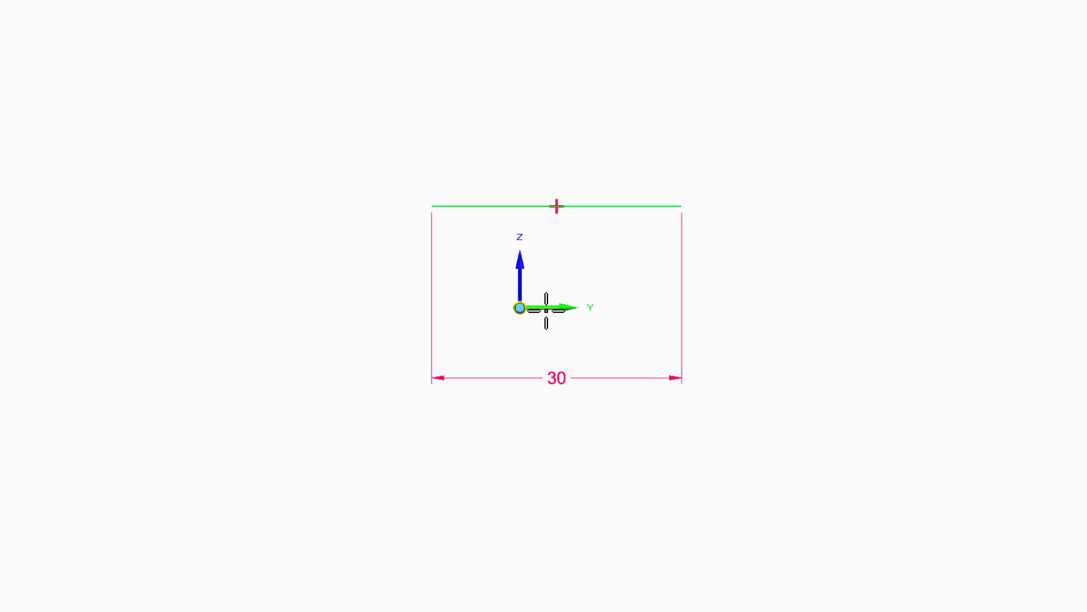
pyautogui.click(540, 307)
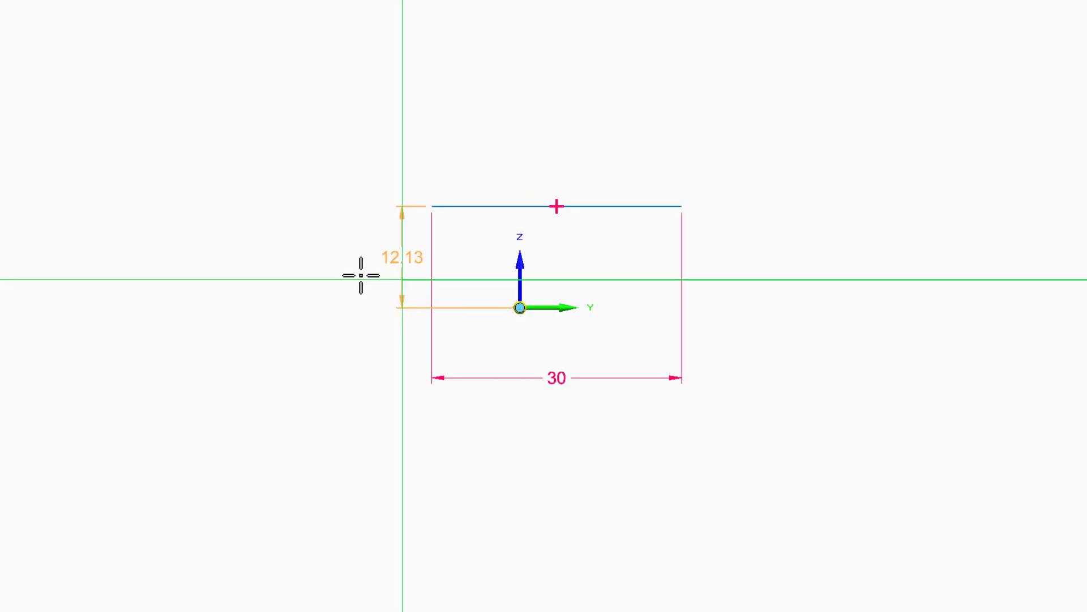
pyautogui.click(308, 279)
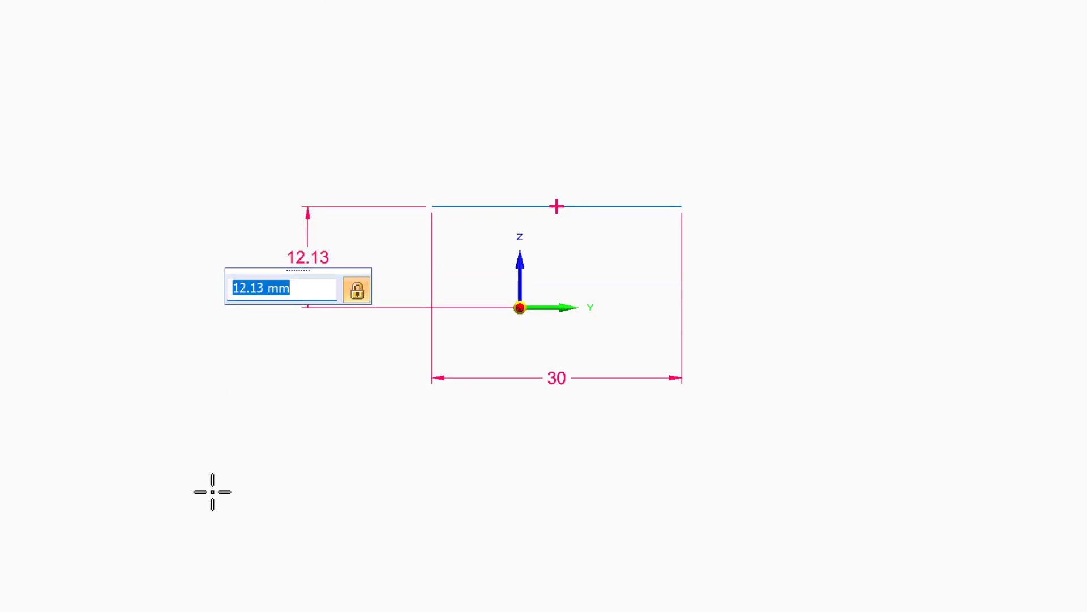
pyautogui.write('10')
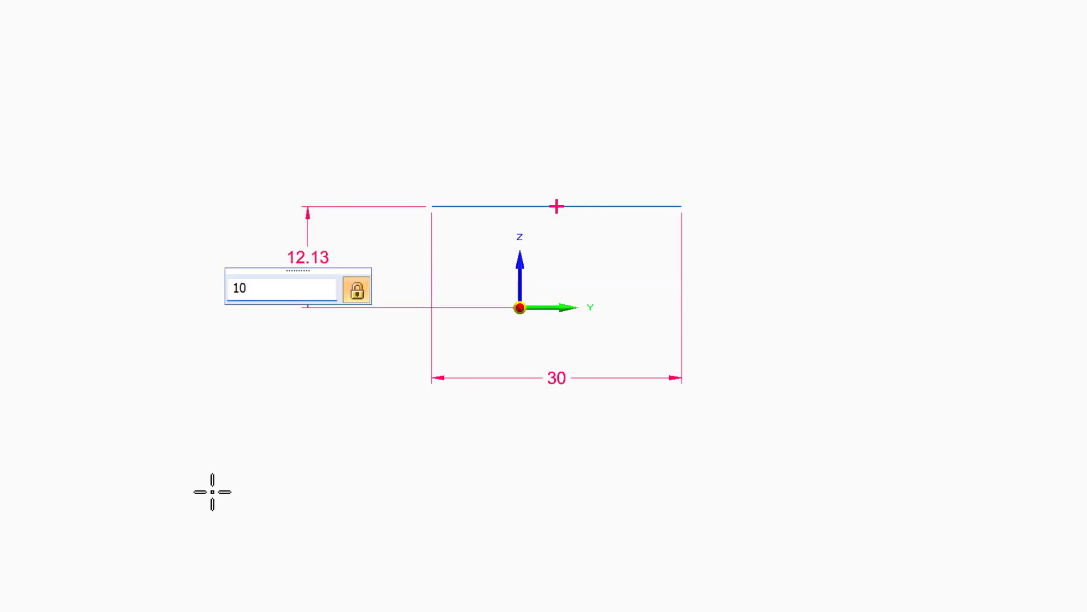
pyautogui.press('Return')
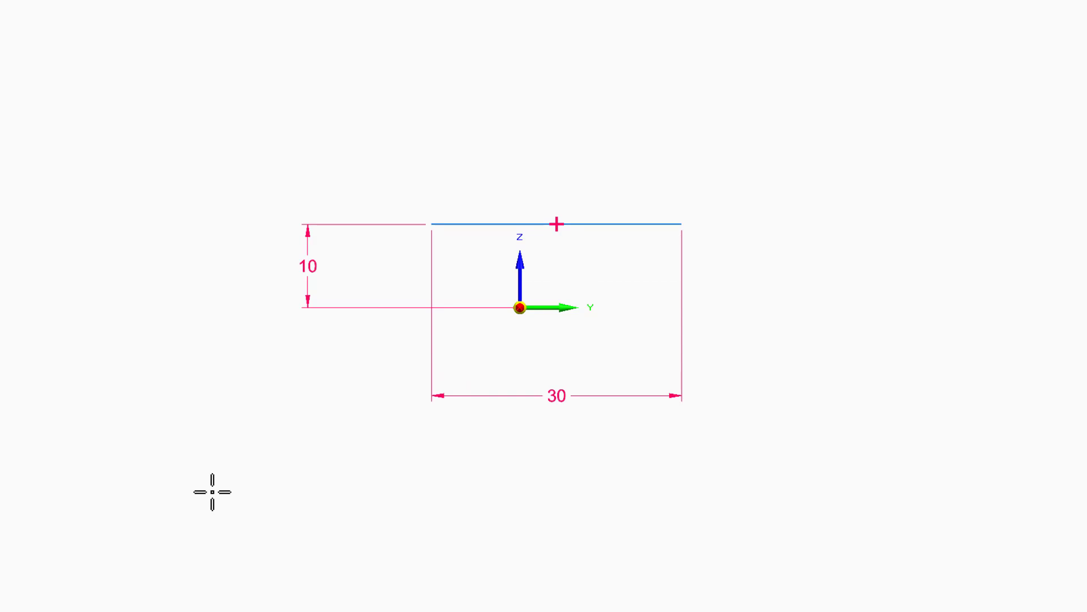
# Step: Center the line over the origin by dimensioning the horizontal distance from its midpoint to the origin as 0 mm
pyautogui.click(561, 225)
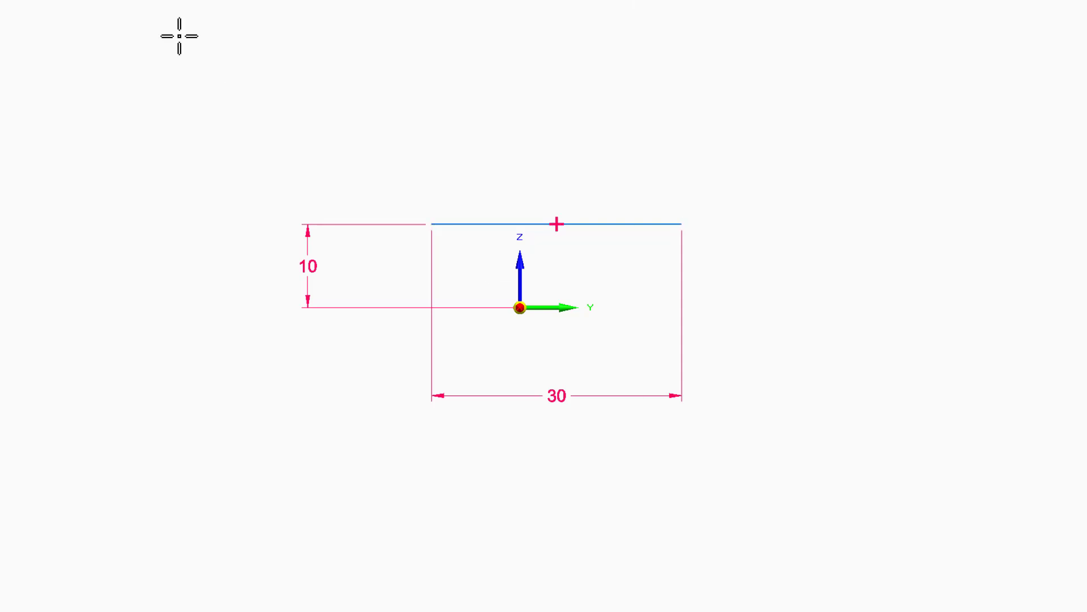
pyautogui.click(557, 225)
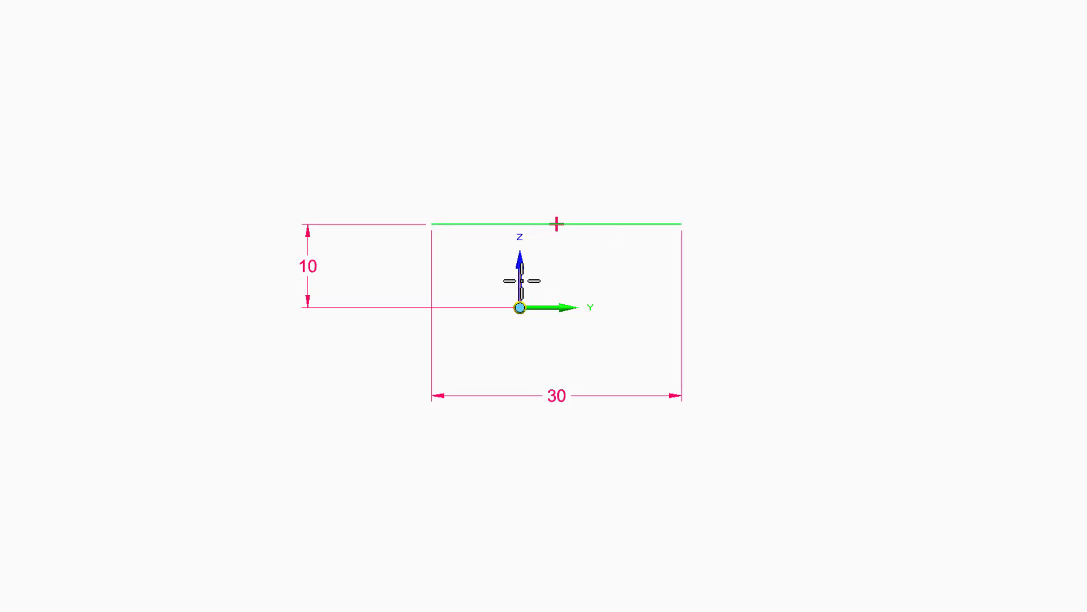
pyautogui.click(520, 308)
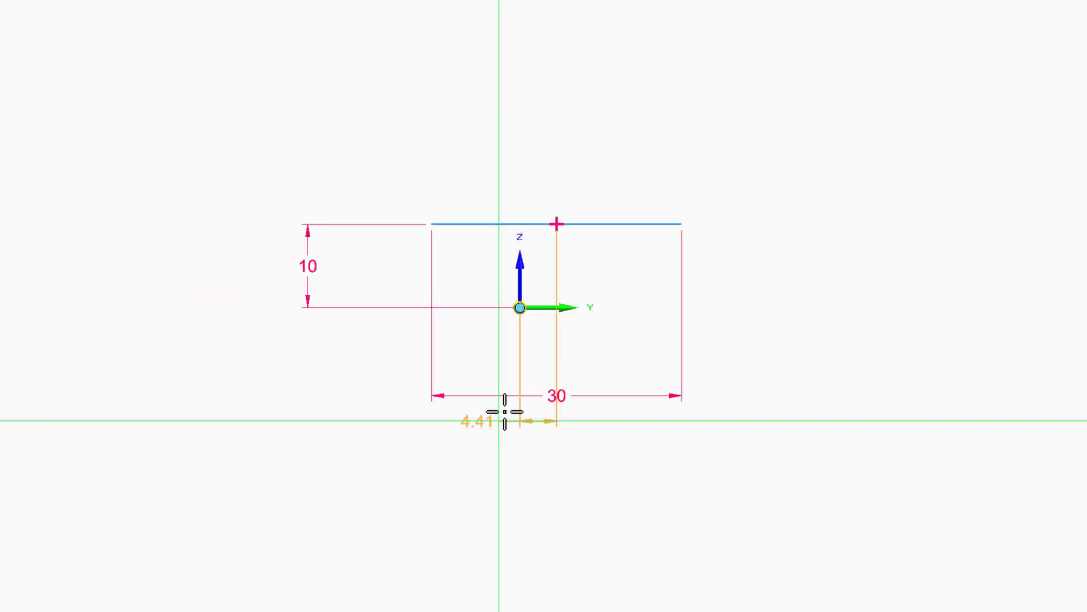
pyautogui.click(527, 348)
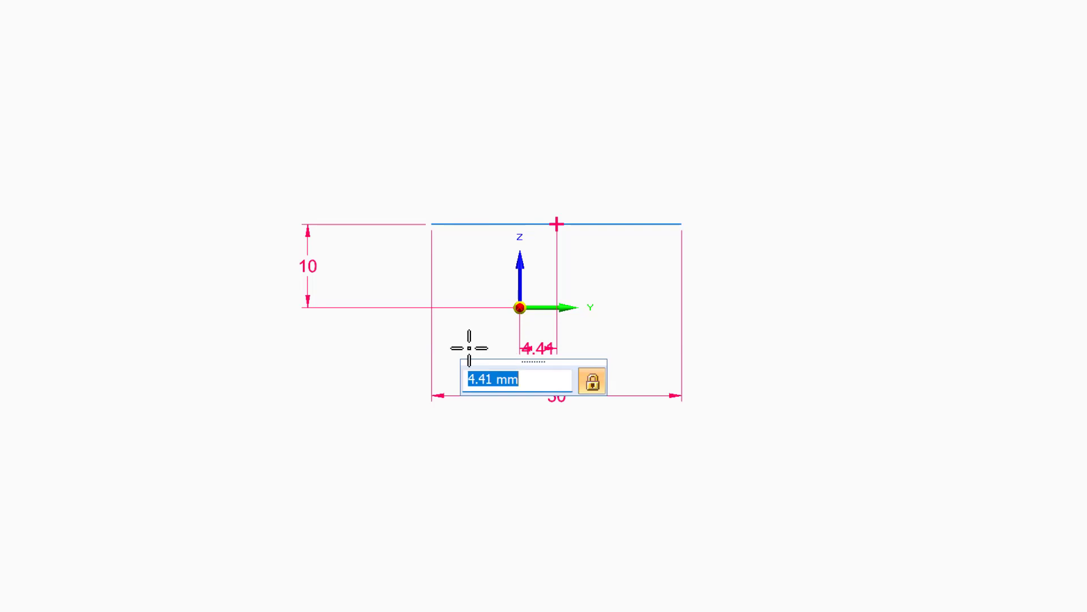
pyautogui.write('0')
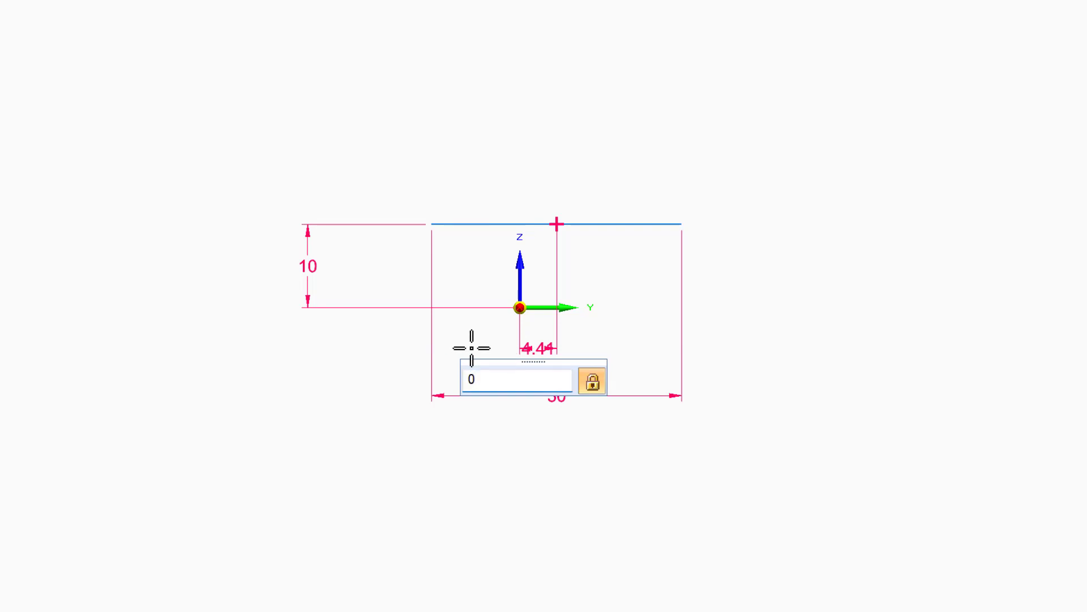
pyautogui.press('Return')
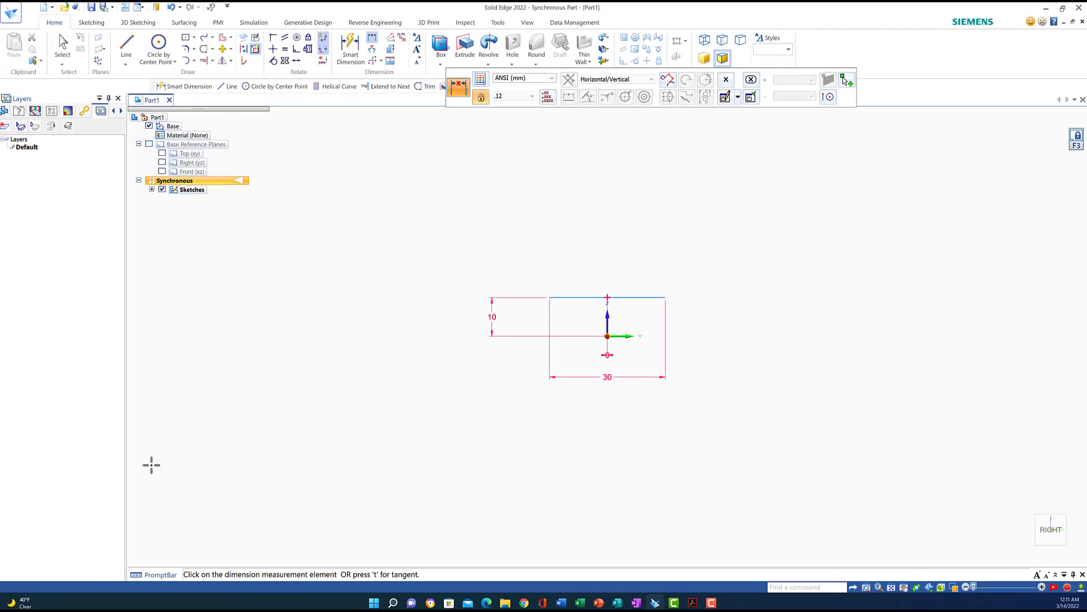
# Step: Draw a 10 mm vertical line upward from the left end of the 30 mm line
pyautogui.click(125, 46)
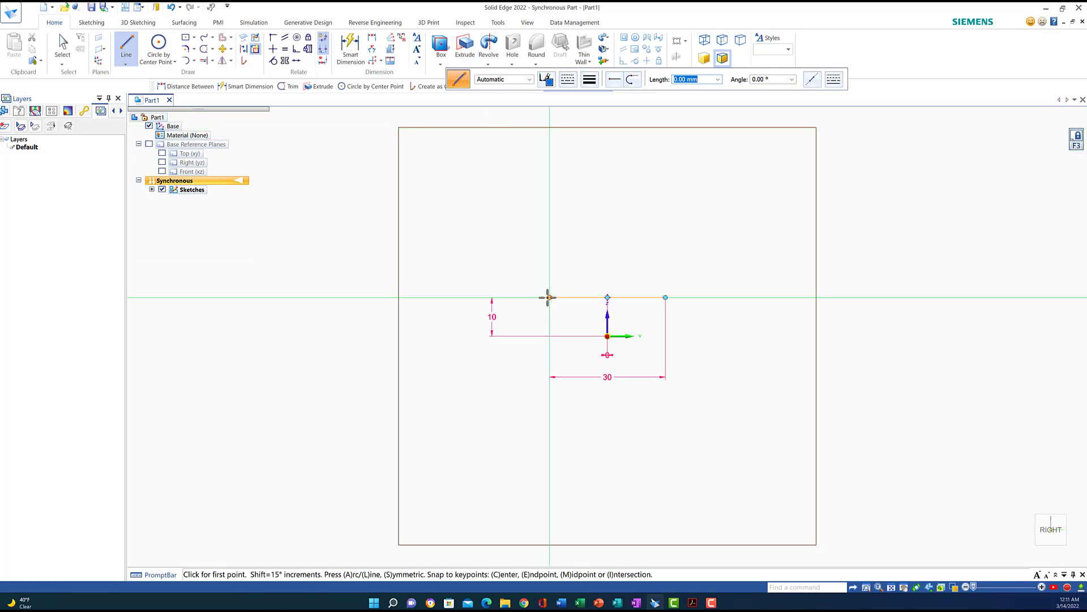
pyautogui.click(549, 297)
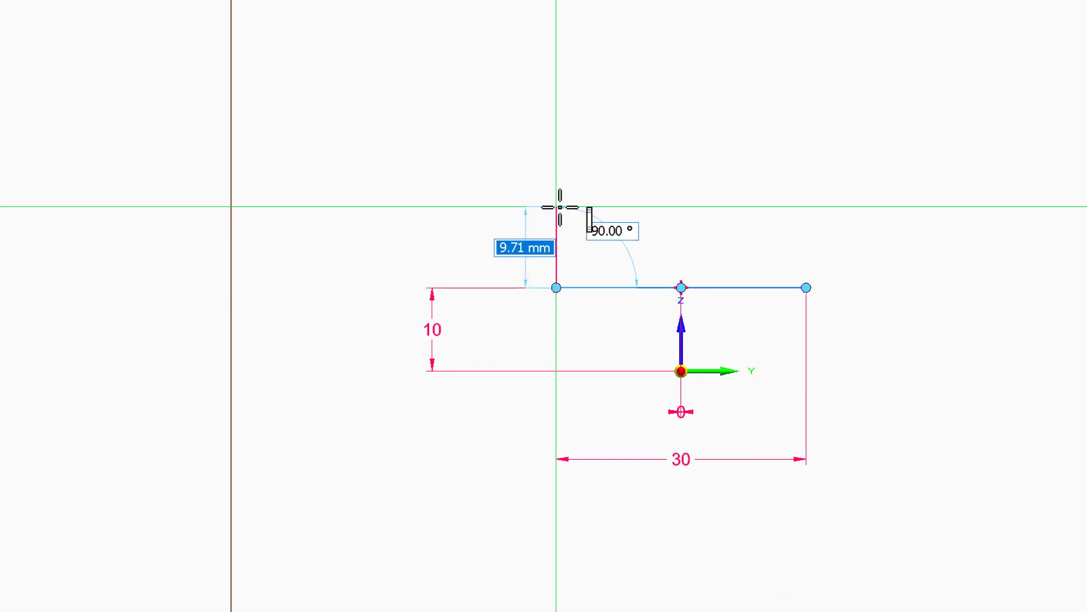
pyautogui.write('10')
pyautogui.press('Tab')
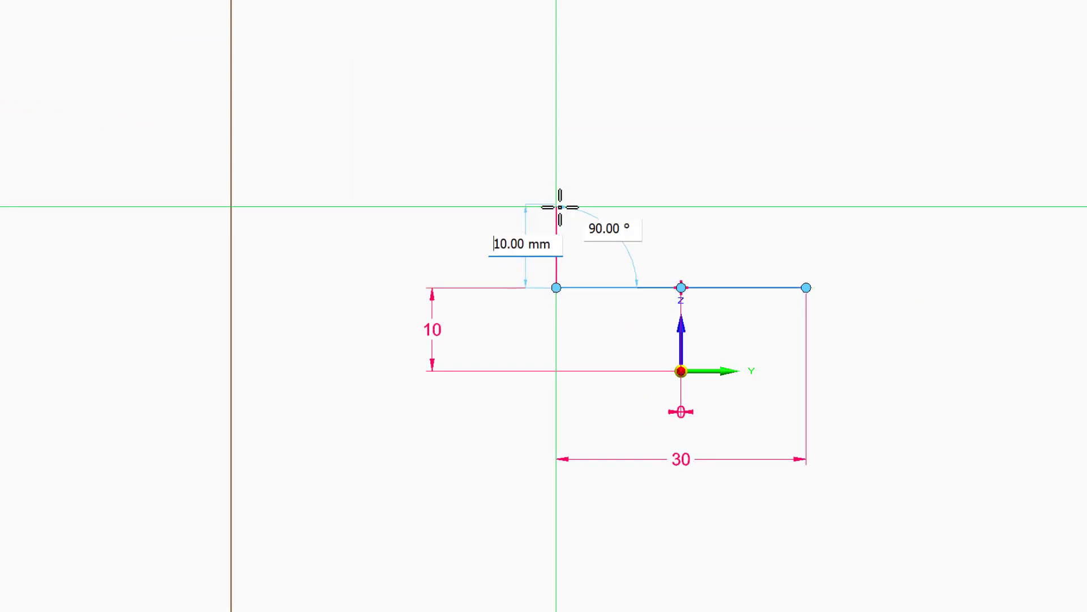
pyautogui.press('Return')
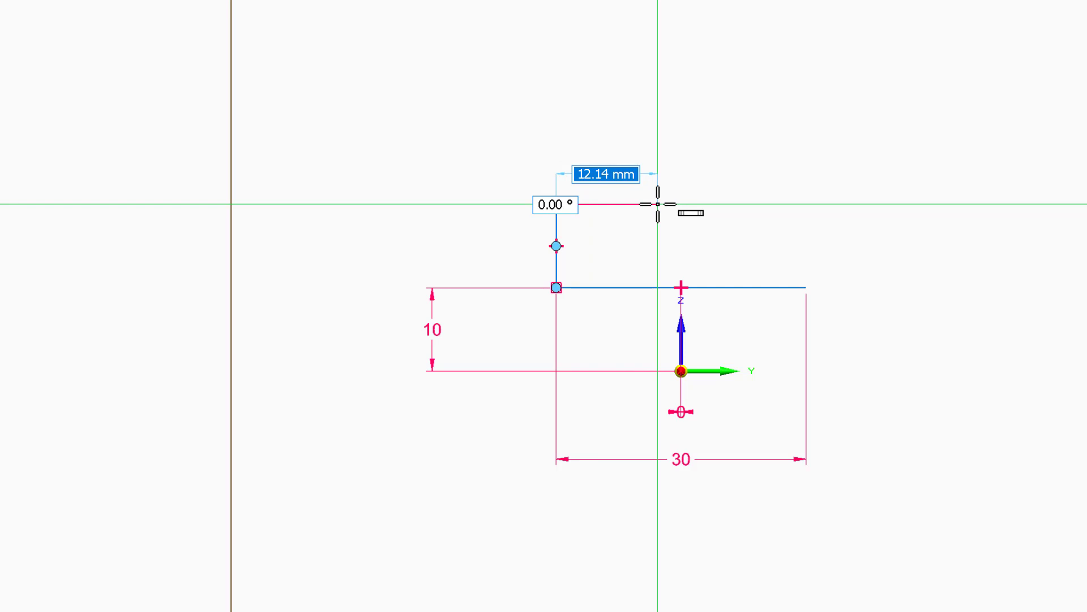
# Step: Continue the profile with a 12 mm horizontal line to the right and a 26 mm vertical line upward
pyautogui.write('12')
pyautogui.press('Tab')
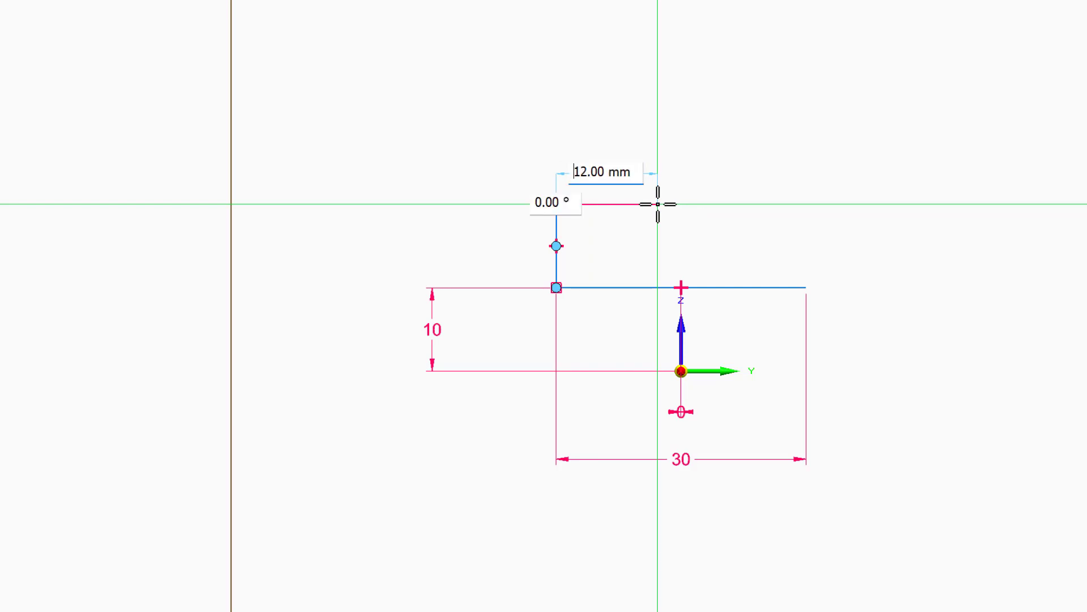
pyautogui.press('Return')
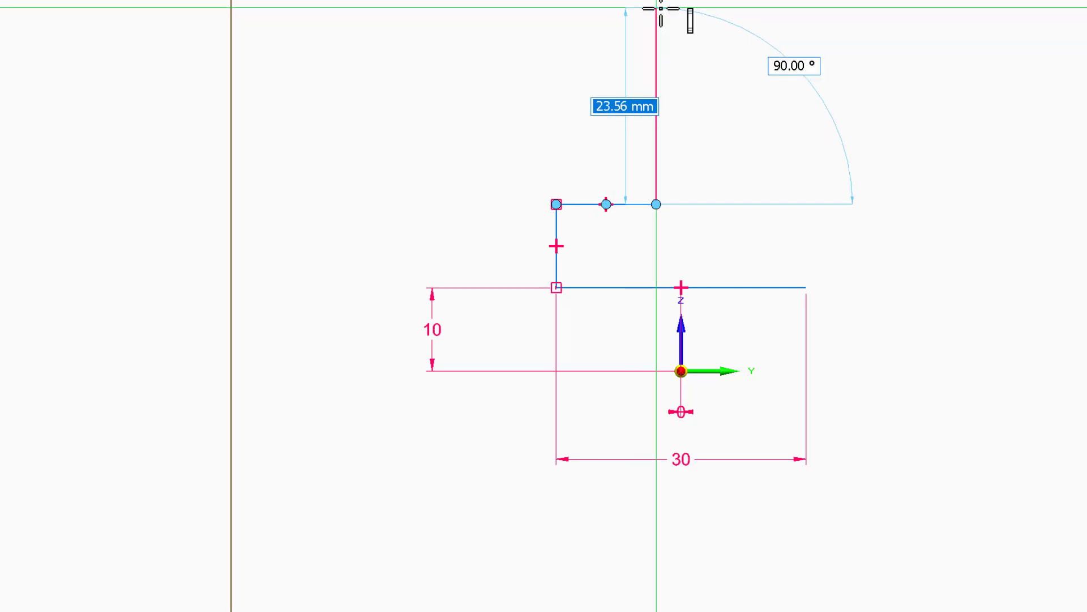
pyautogui.write('2')
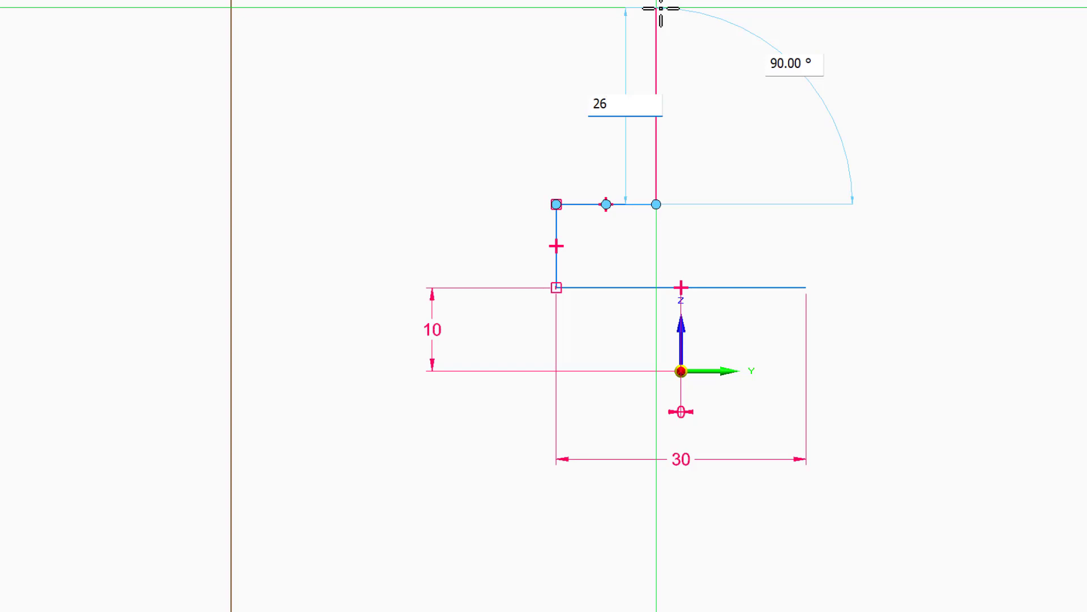
pyautogui.write('6')
pyautogui.press('Return')
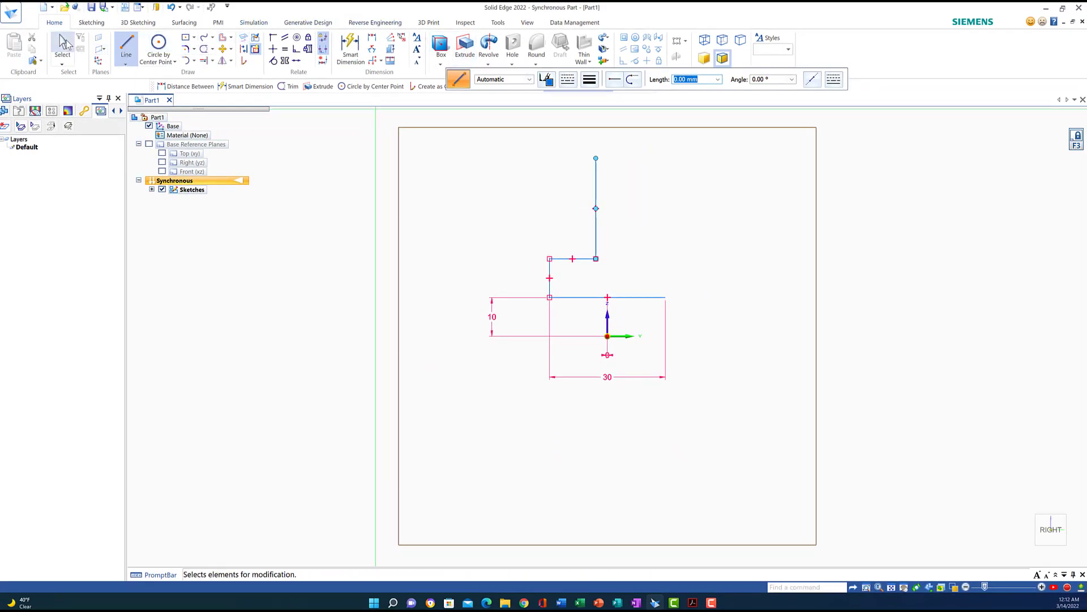
# Step: Mirror the profile's two vertical lines and connecting horizontal line about the vertical axis through the origin, keeping the originals
pyautogui.click(63, 45)
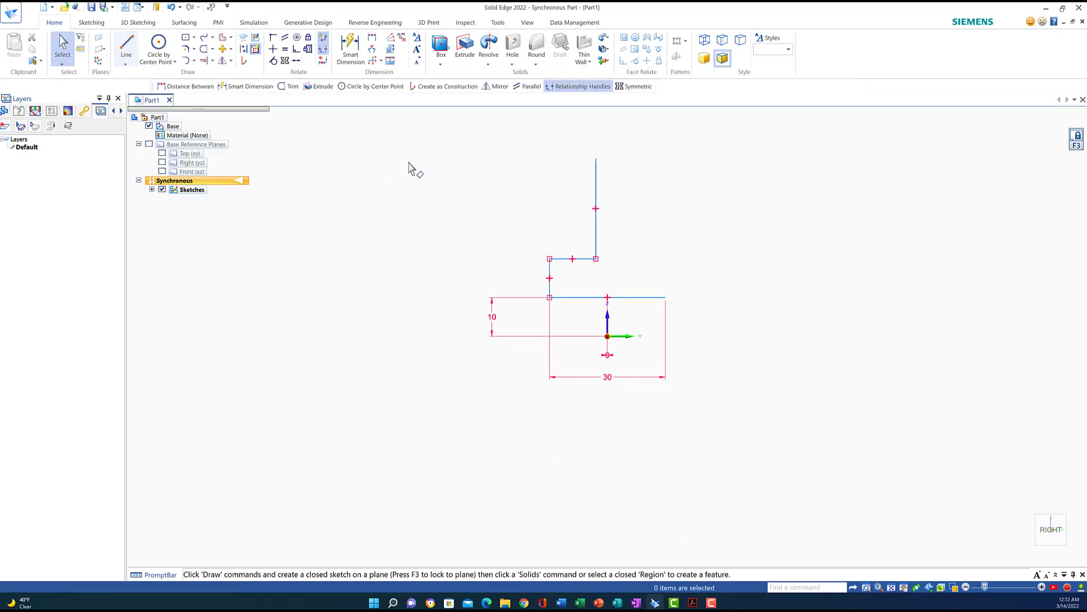
pyautogui.moveTo(601, 139)
pyautogui.mouseDown()
pyautogui.moveTo(609, 202)
pyautogui.moveTo(590, 311)
pyautogui.moveTo(550, 323)
pyautogui.moveTo(532, 306)
pyautogui.mouseUp()
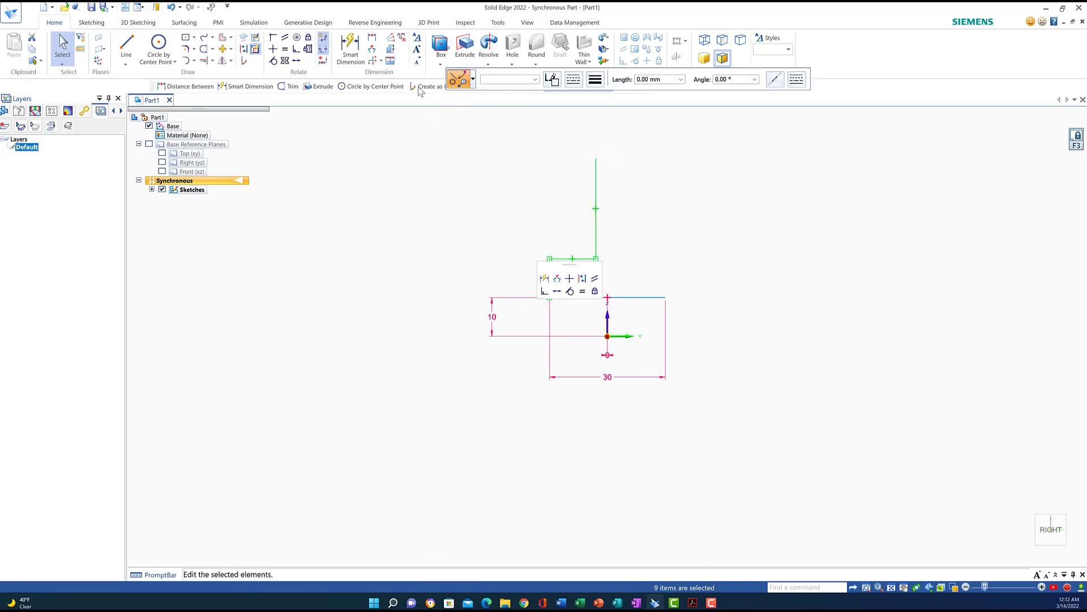
pyautogui.click(224, 61)
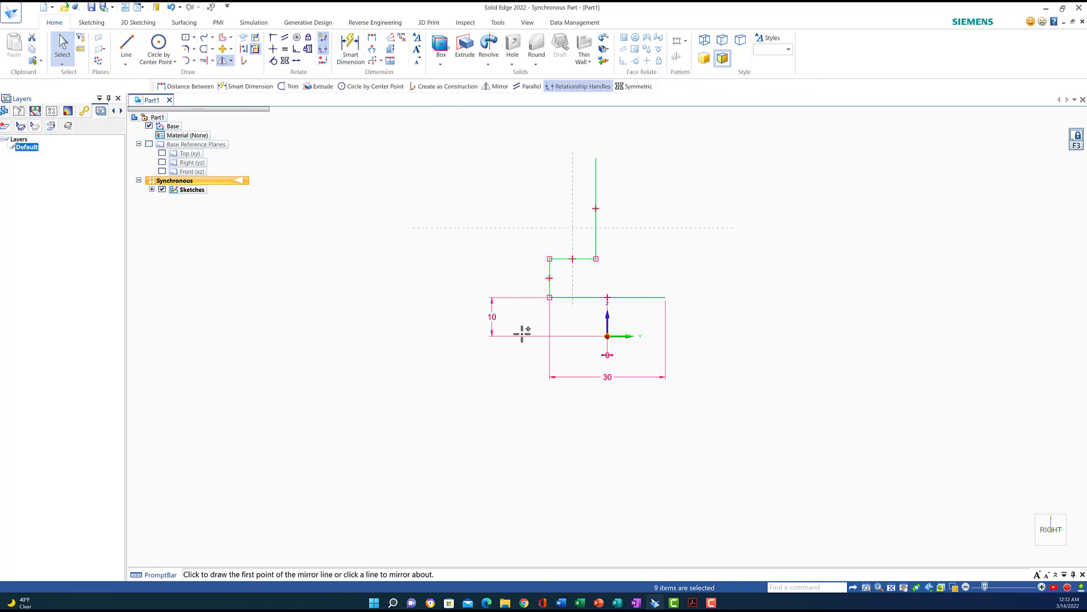
pyautogui.click(607, 321)
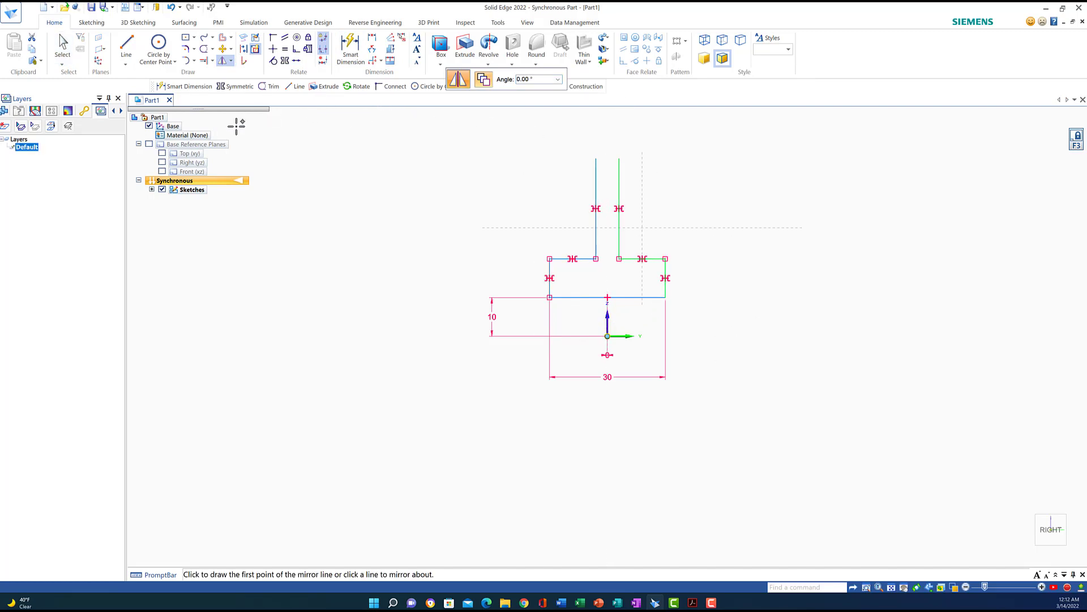
# Step: Dimension the profile's left vertical lines, 10 mm for the lower one and 26 mm for the upper one
pyautogui.click(351, 49)
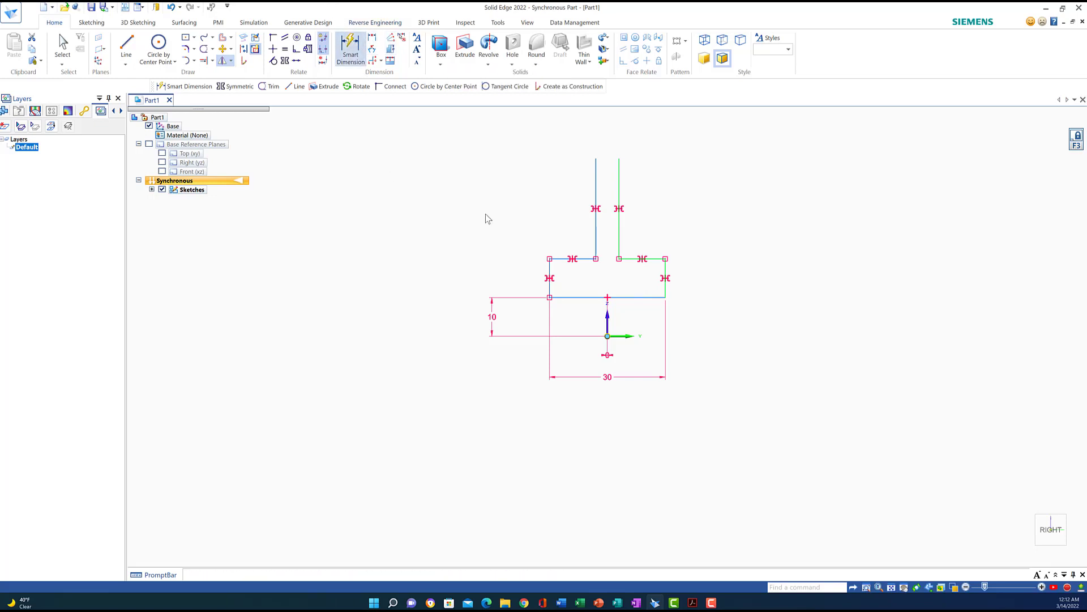
pyautogui.click(548, 271)
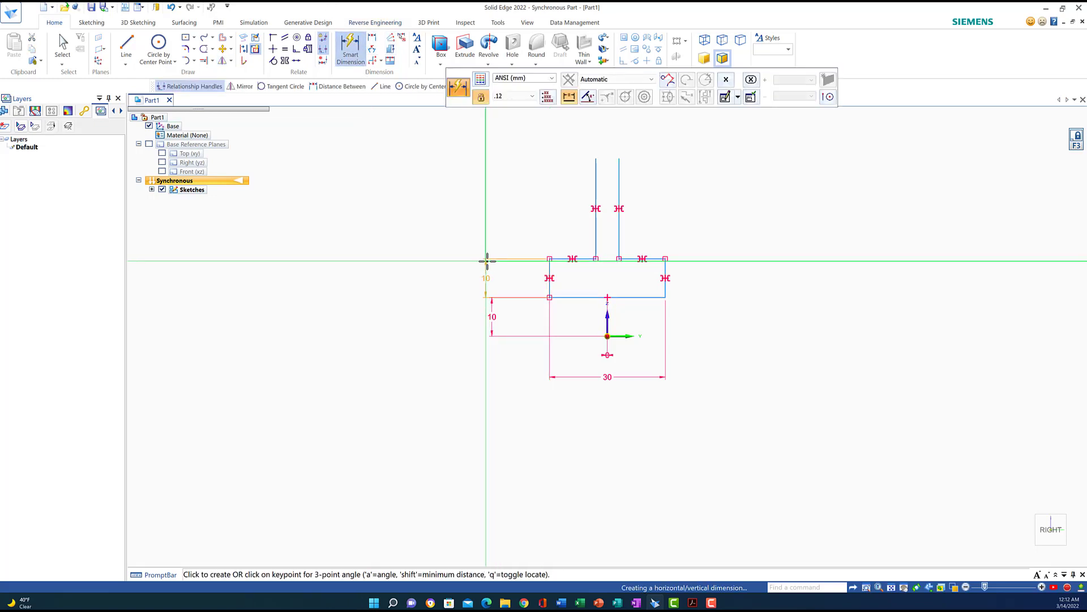
pyautogui.click(492, 263)
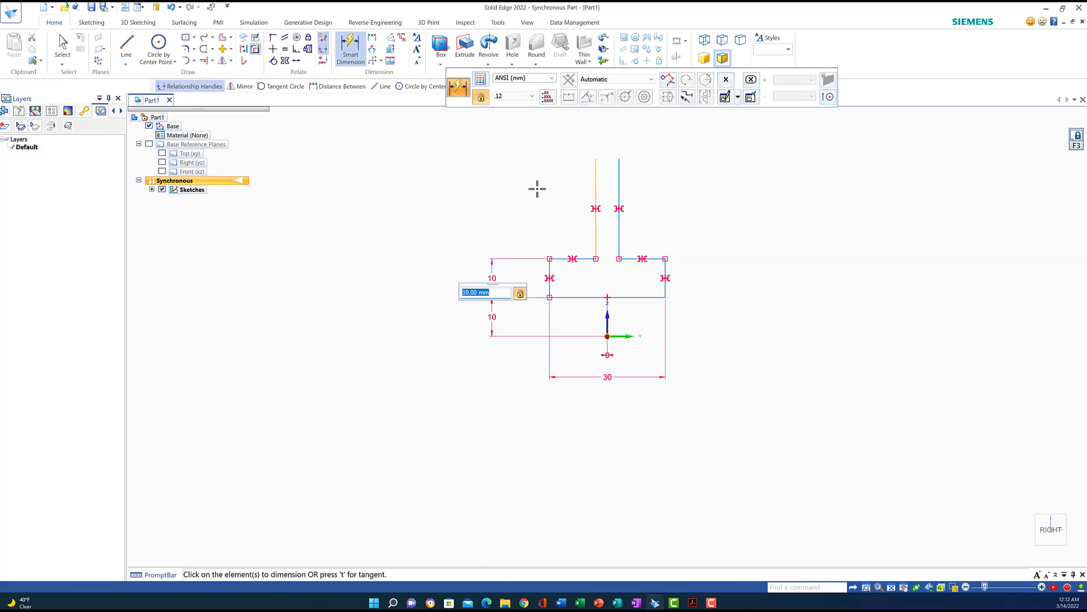
pyautogui.press('Return')
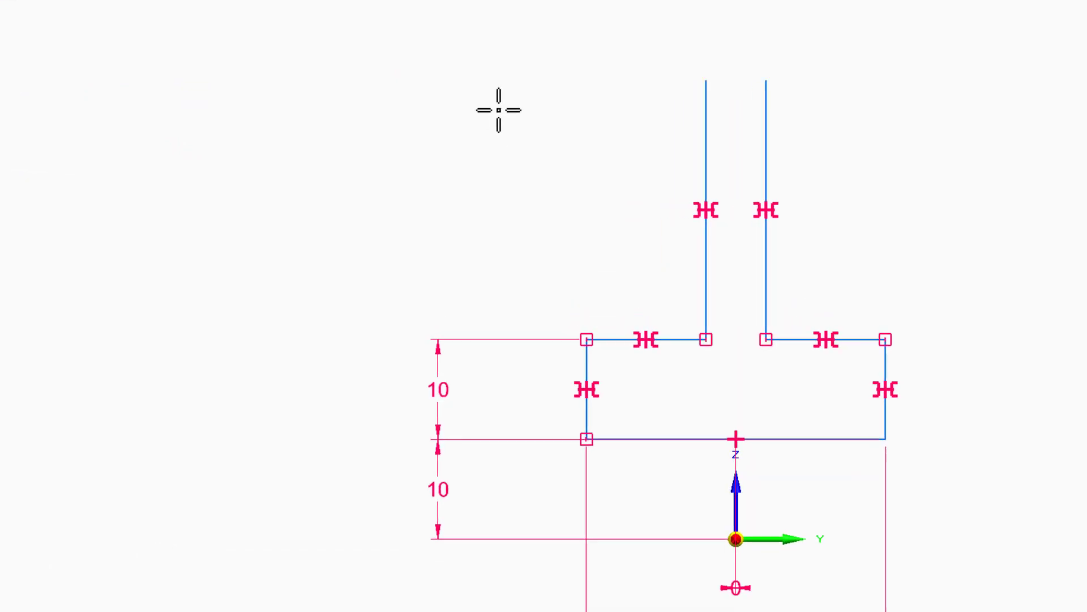
pyautogui.click(706, 175)
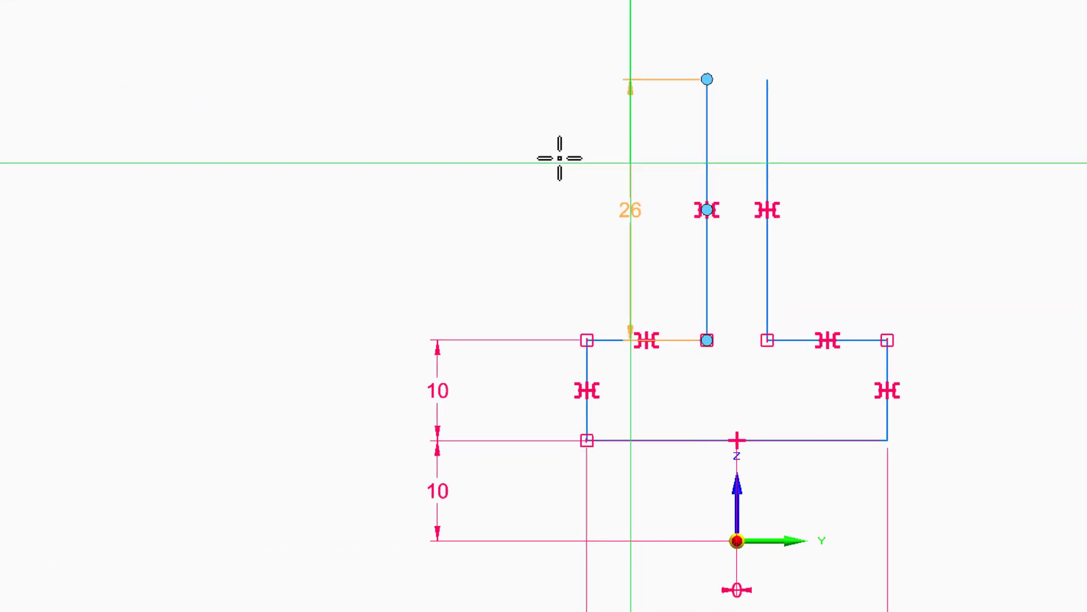
pyautogui.click(439, 157)
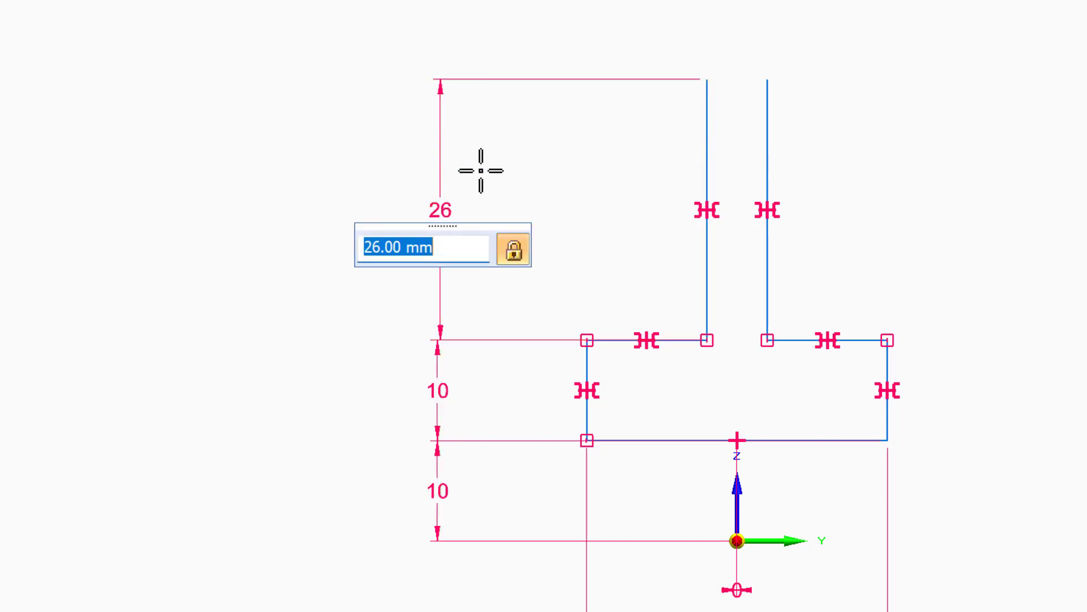
pyautogui.press('Return')
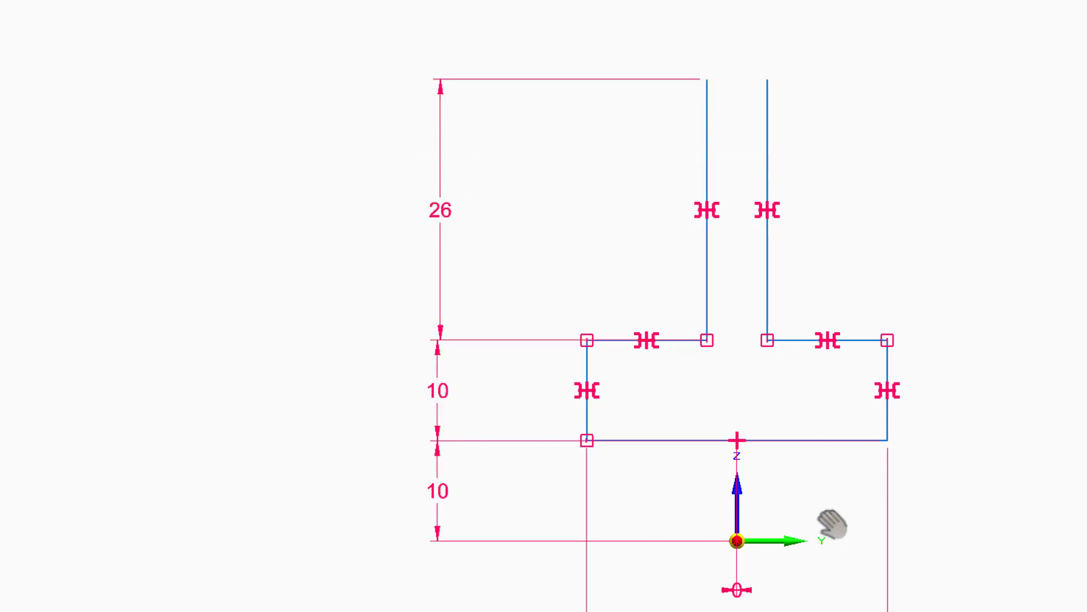
# Step: Draw a separate vertical line about 7.3 mm long above the profile, to the left of its upper vertical lines
pyautogui.moveTo(803, 420); pyautogui.dragTo(767, 606)
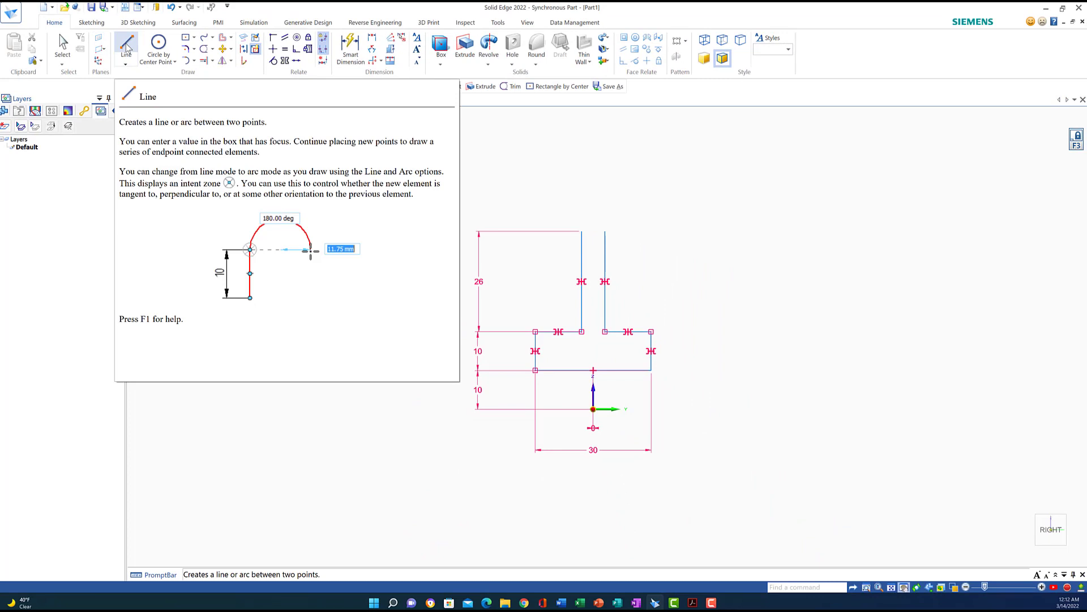
pyautogui.click(126, 47)
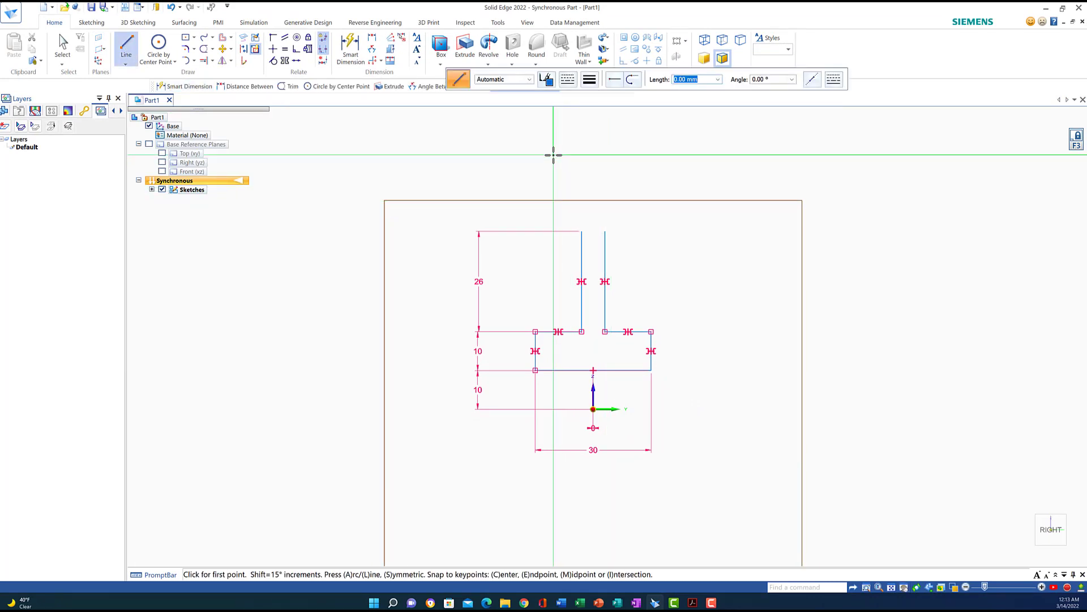
pyautogui.click(554, 155)
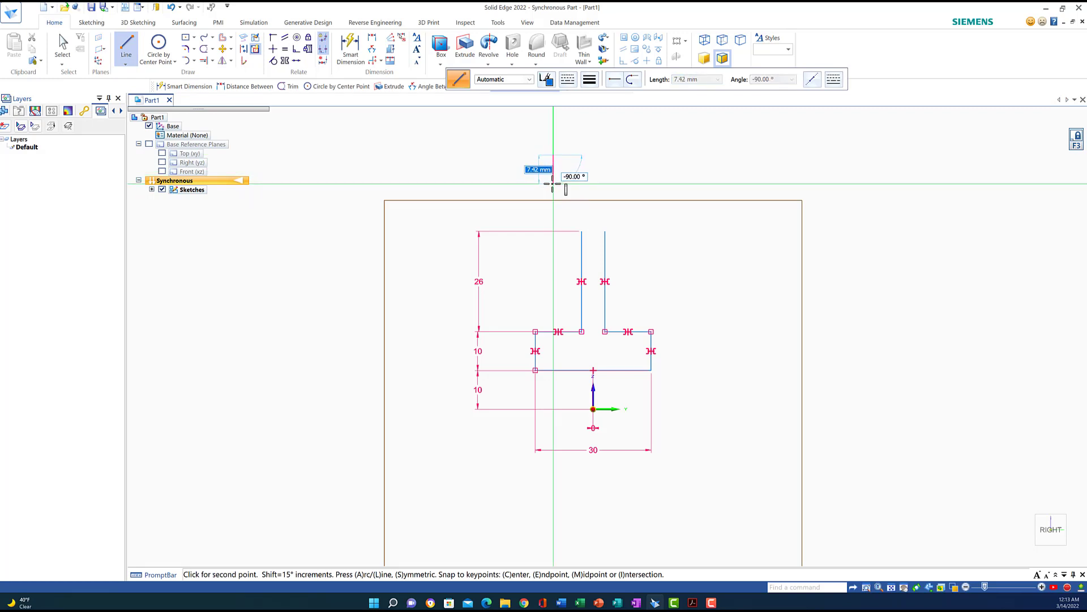
pyautogui.click(552, 183)
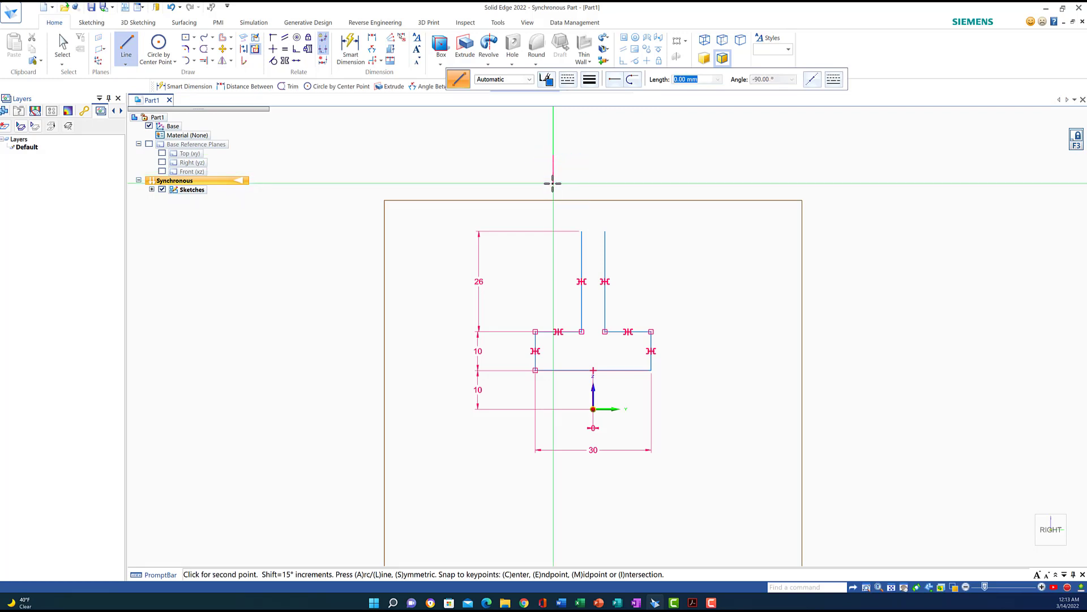
pyautogui.rightClick(508, 142)
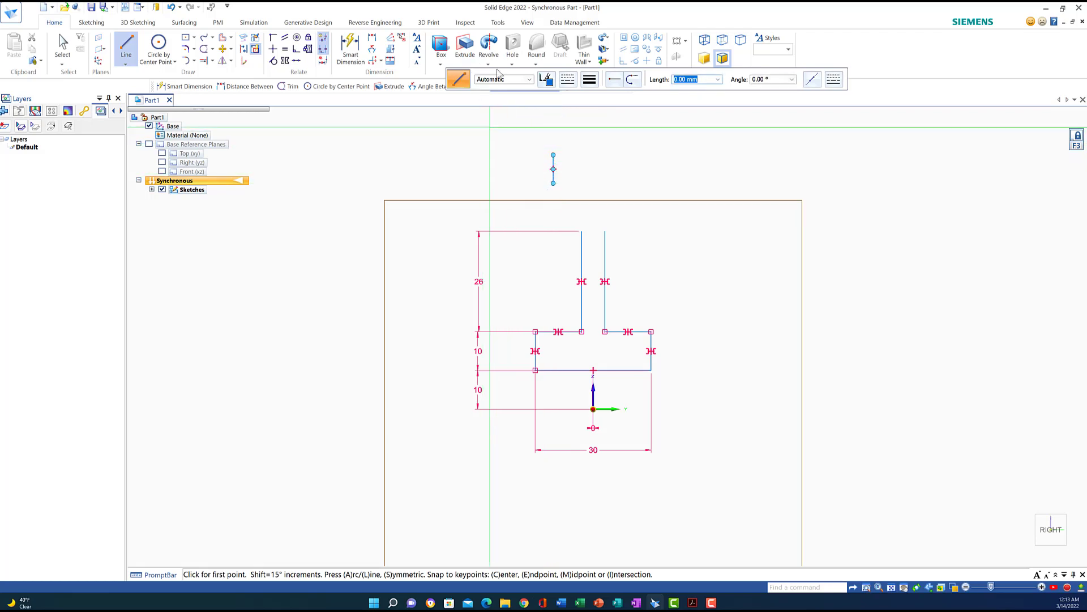
# Step: Dimension the short separate vertical line and set its length to 7 mm
pyautogui.click(321, 42)
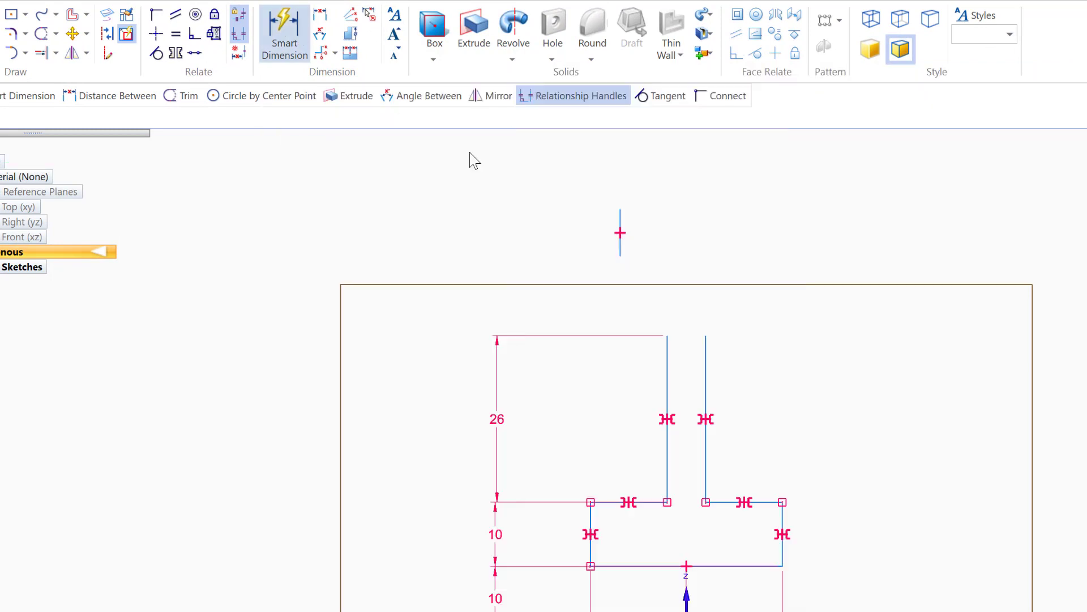
pyautogui.click(619, 227)
pyautogui.click(491, 208)
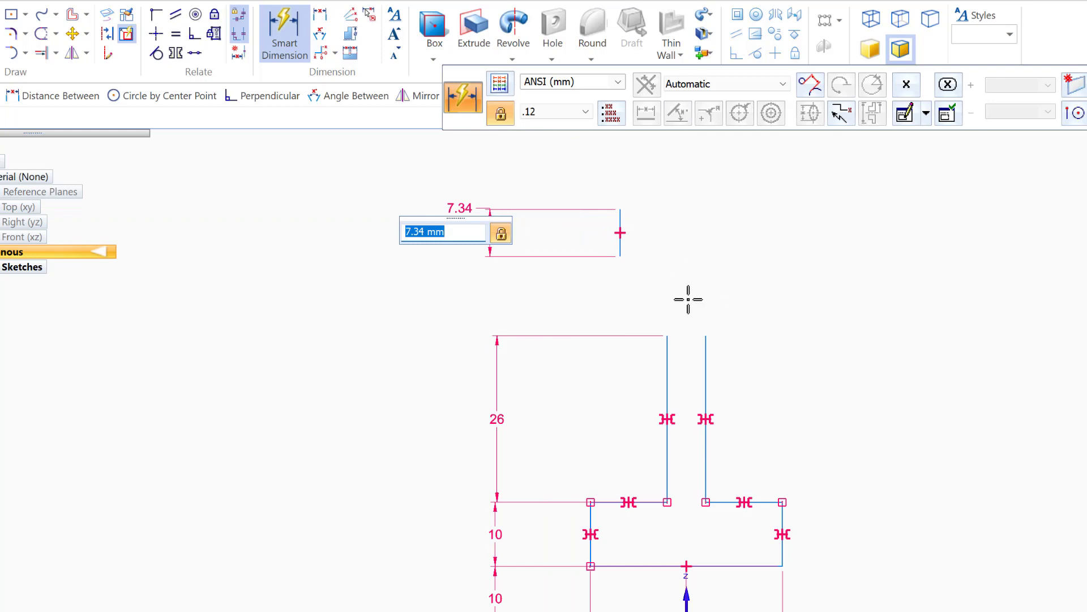
pyautogui.write('7')
pyautogui.press('Return')
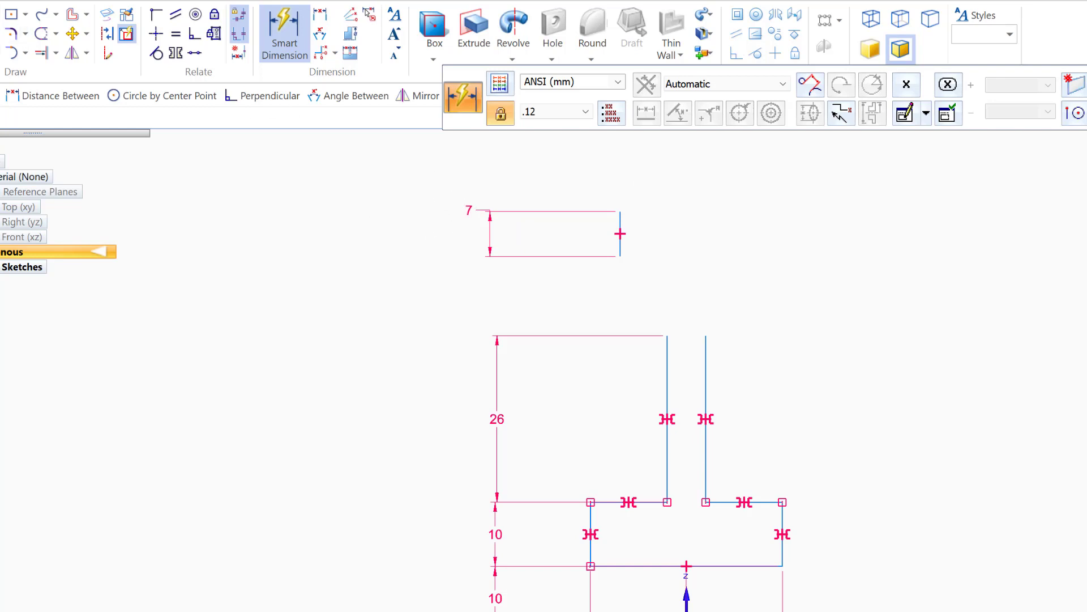
pyautogui.press('Escape')
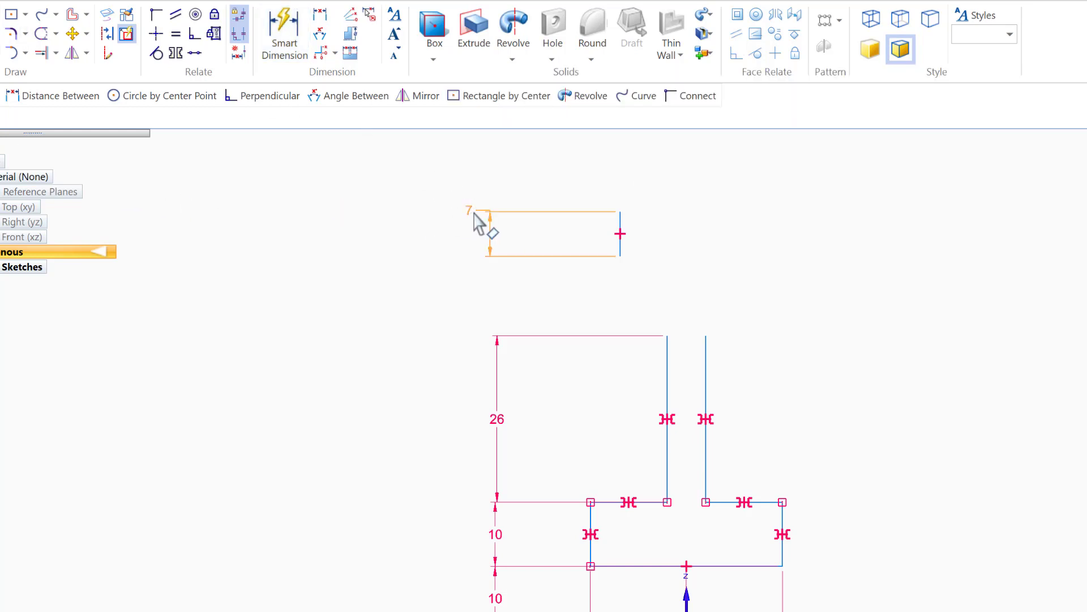
# Step: Reposition the 7 mm dimension's text so it sits centered between its arrows
pyautogui.click(471, 213)
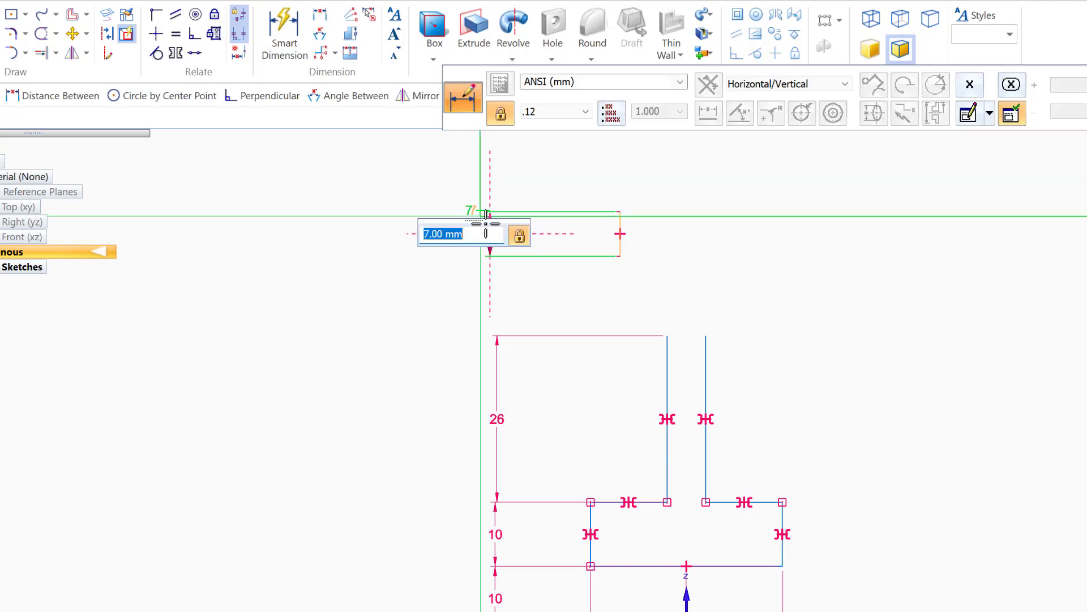
pyautogui.click(358, 189)
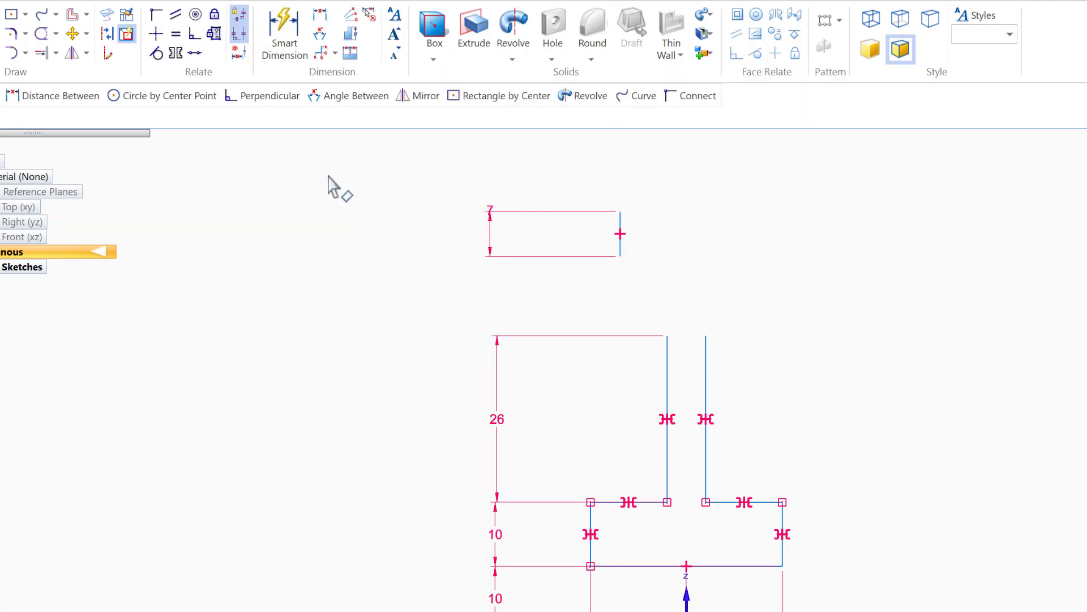
pyautogui.click(491, 211)
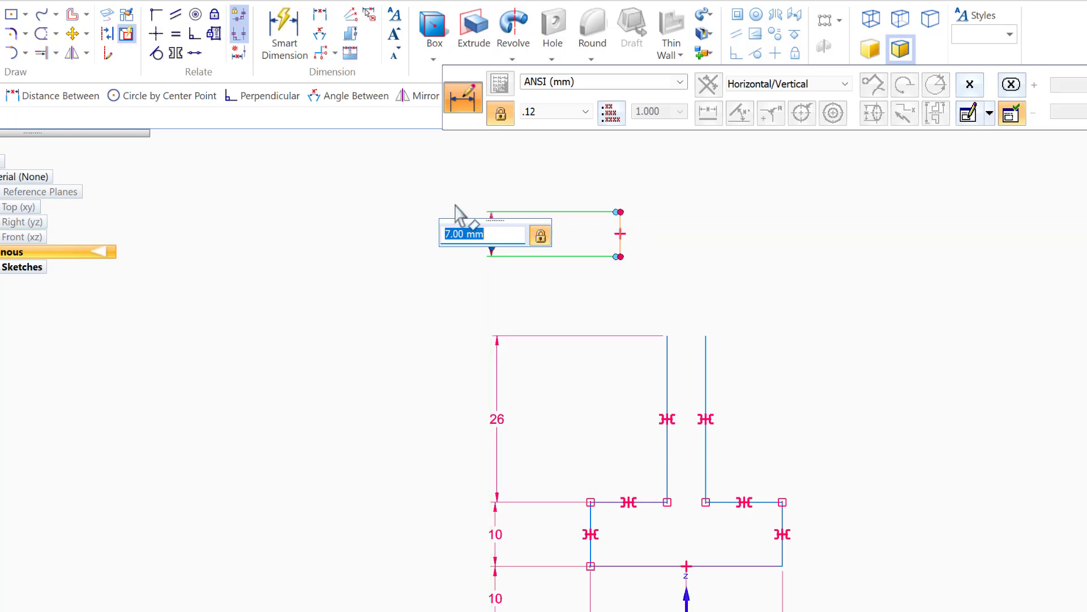
pyautogui.click(413, 177)
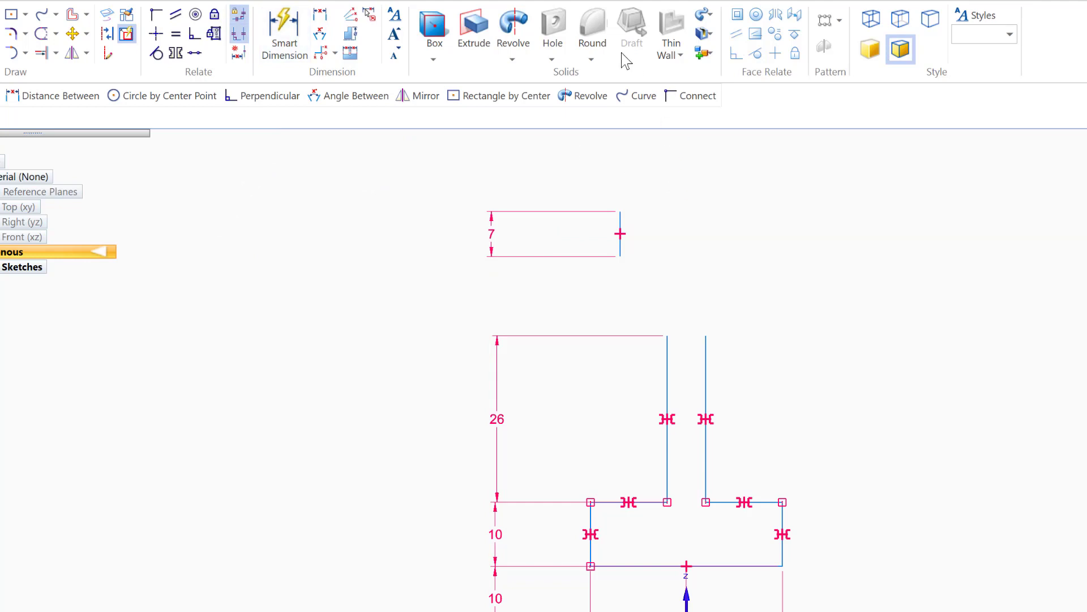
# Step: Dimension the horizontal distance from the short vertical line to the origin and set it to 12.5 mm
pyautogui.click(320, 17)
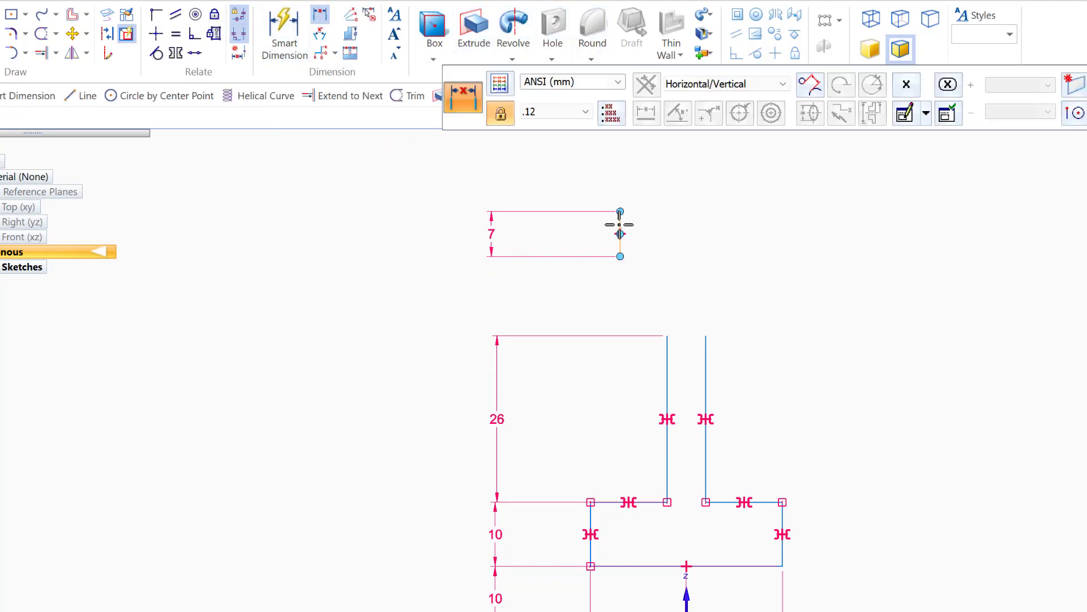
pyautogui.click(620, 225)
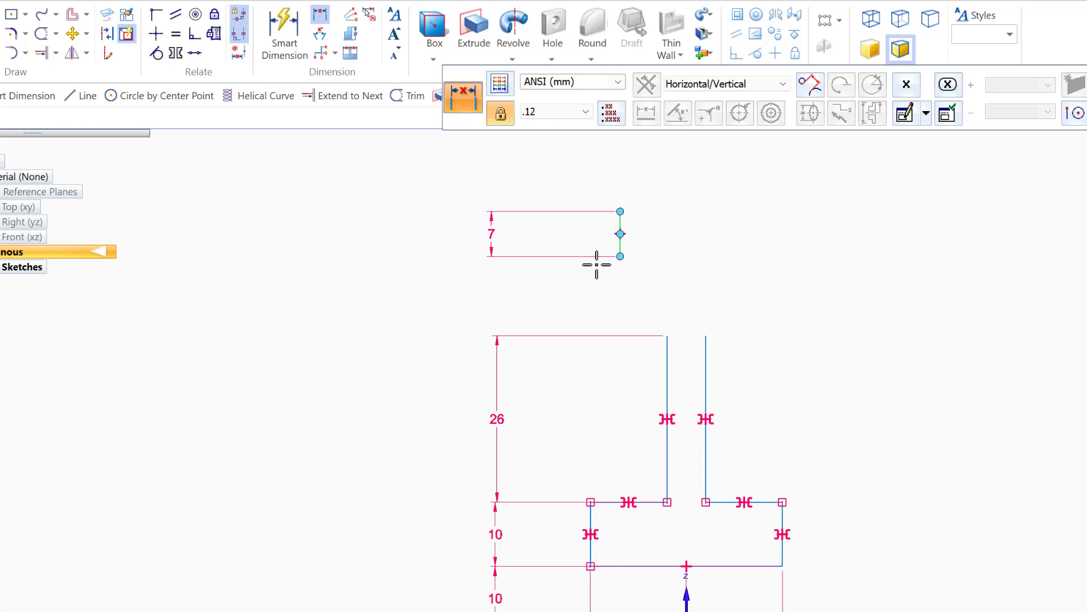
pyautogui.click(687, 598)
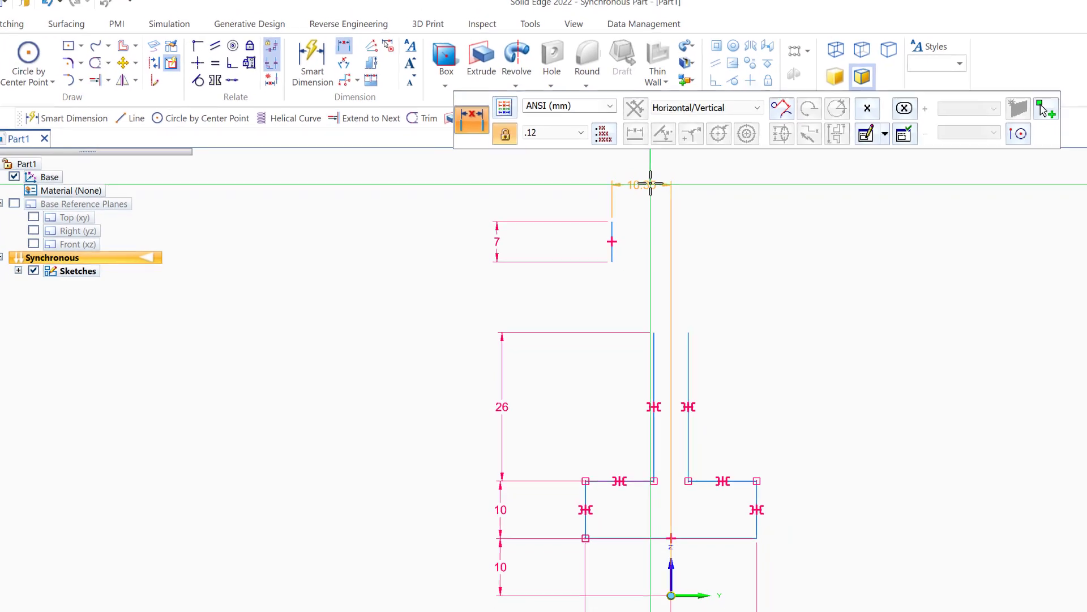
pyautogui.click(646, 165)
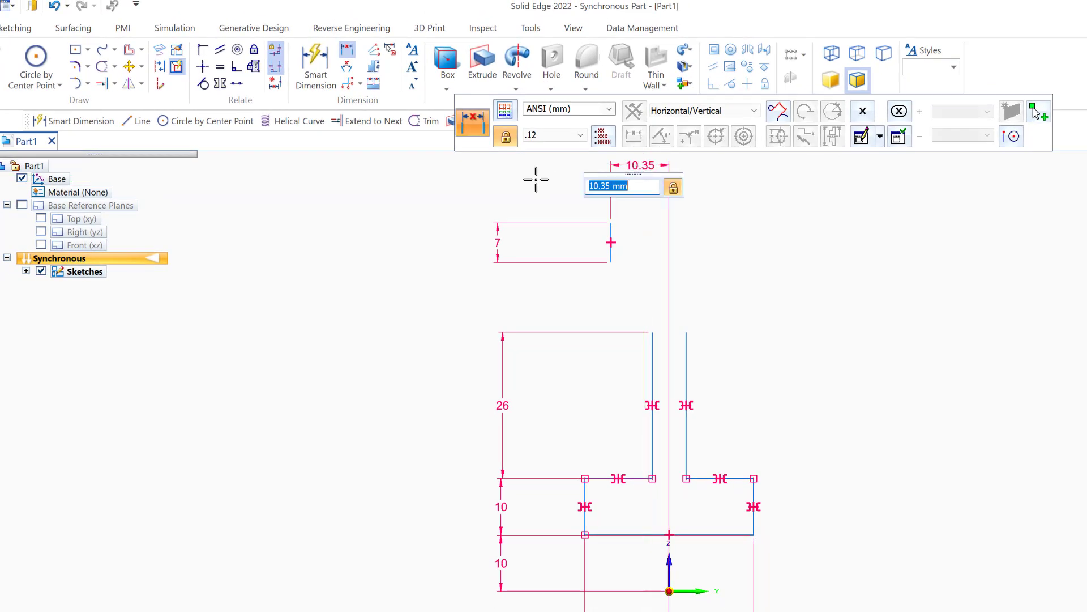
pyautogui.write('12.5')
pyautogui.press('Return')
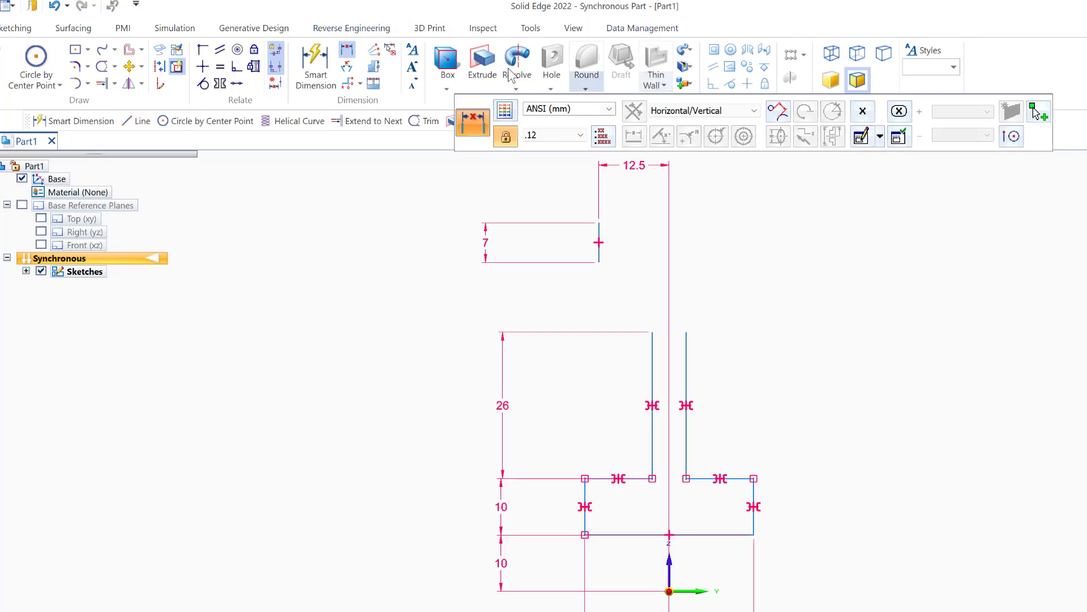
pyautogui.press('Escape')
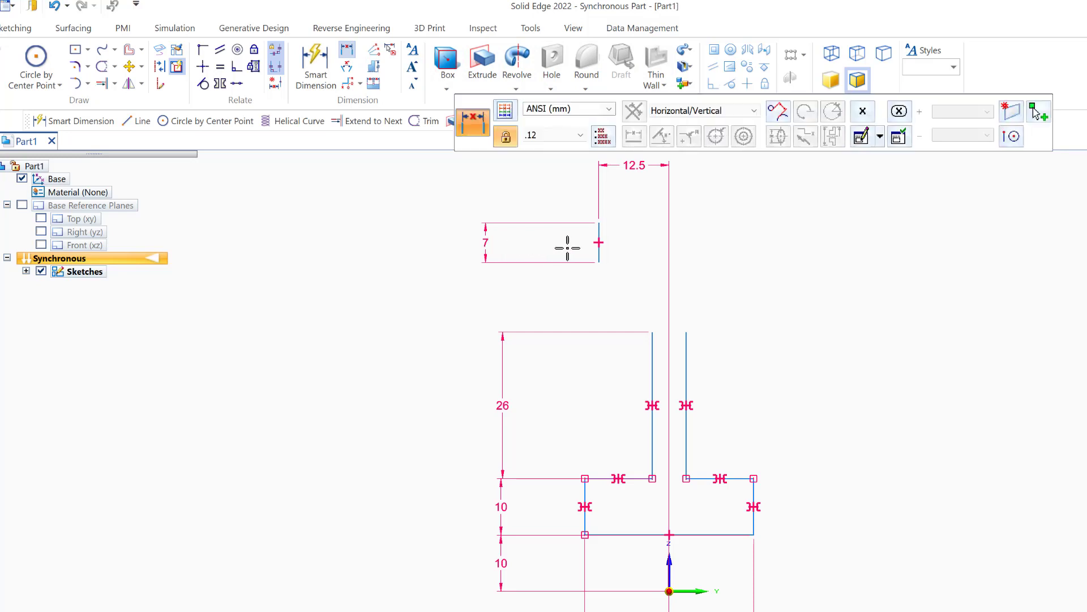
# Step: Dimension the vertical distance from the short line's lower endpoint to the origin and set it to 69 mm
pyautogui.click(599, 262)
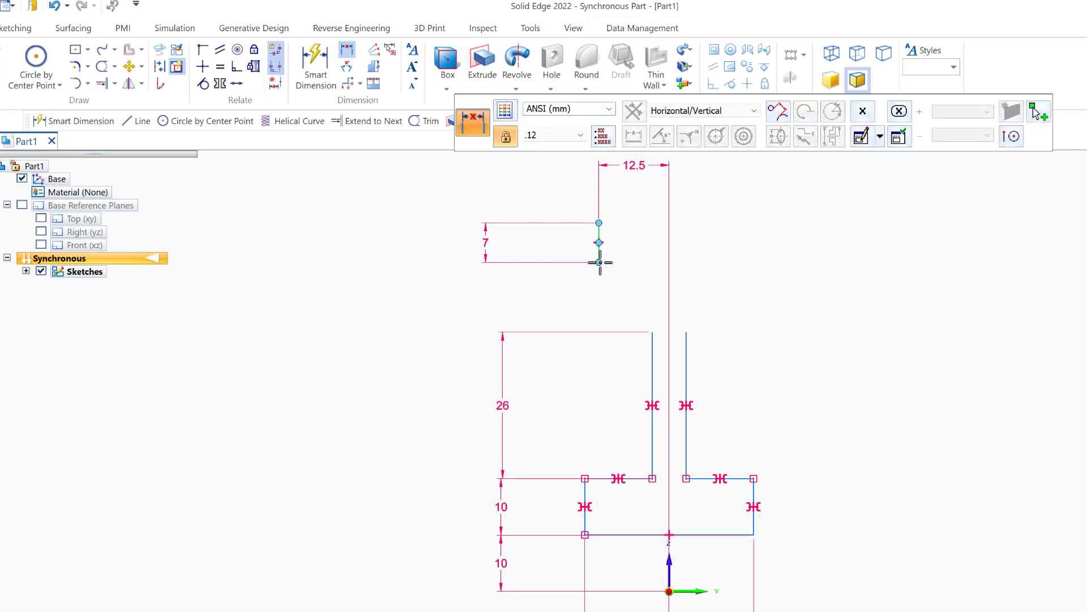
pyautogui.click(669, 591)
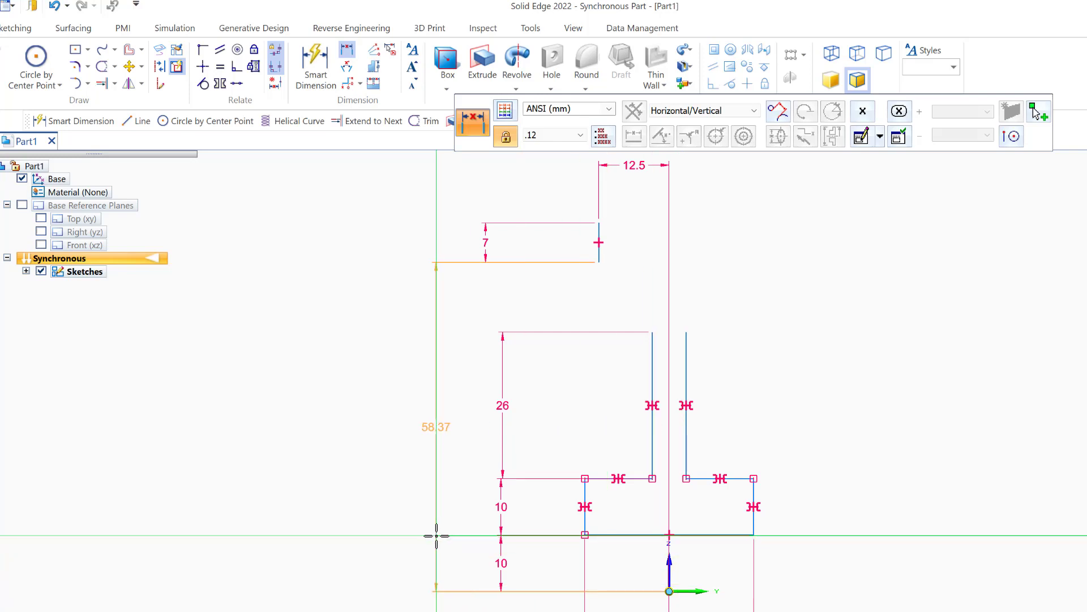
pyautogui.click(454, 529)
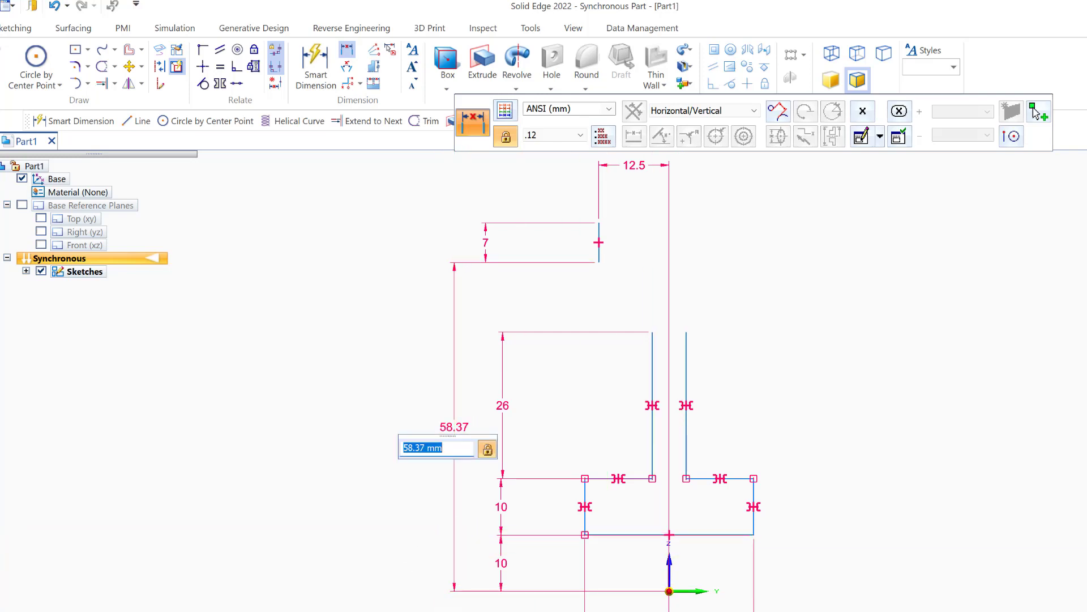
pyautogui.write('69')
pyautogui.press('Return')
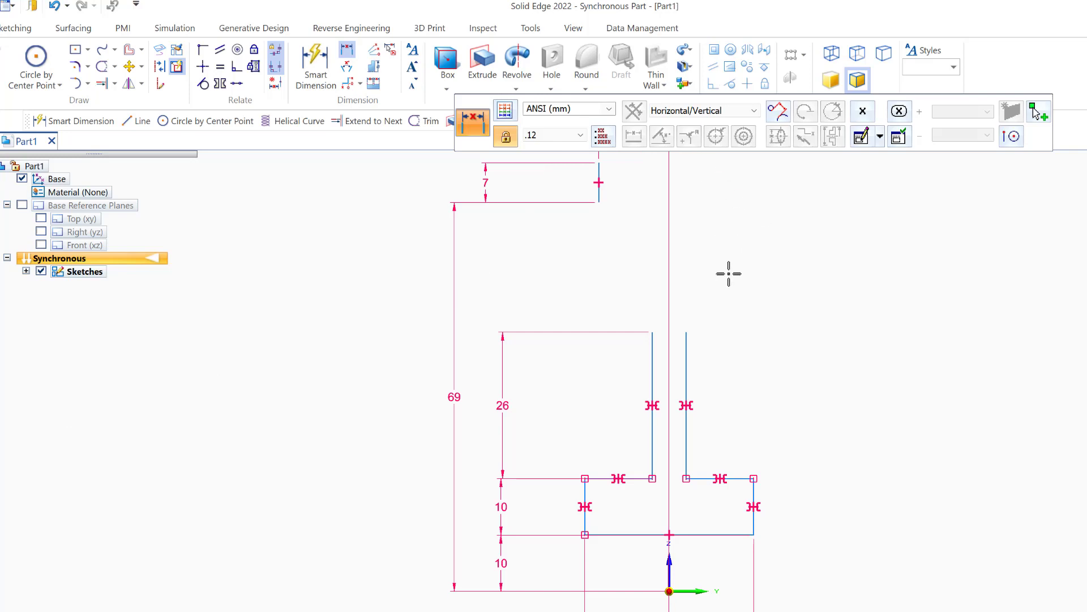
pyautogui.scroll(-1, 729, 273)
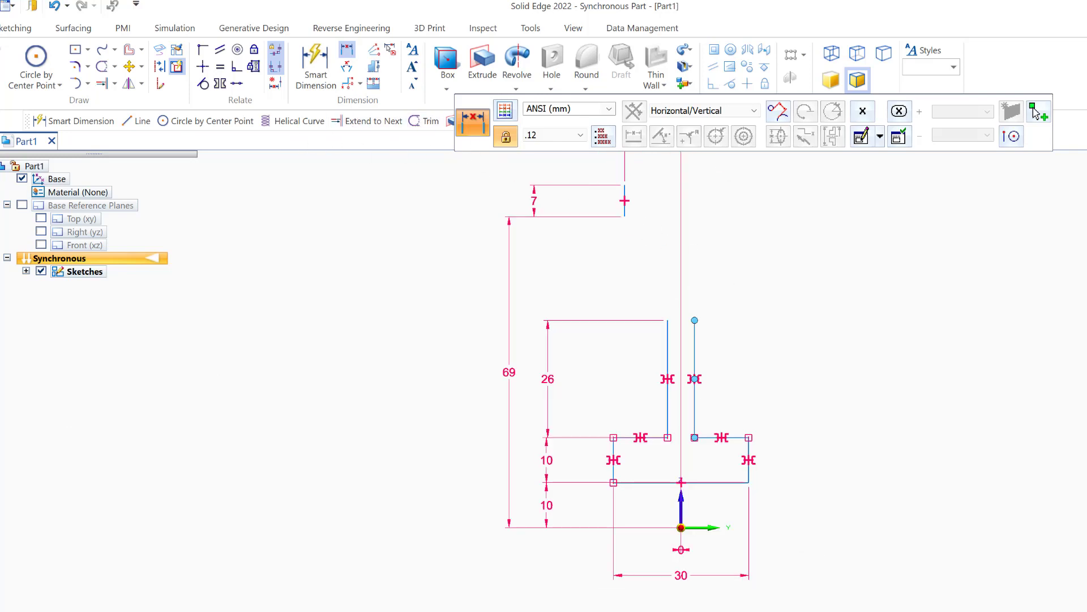
# Step: Draw a 2.5 mm horizontal line from the upper end of the short vertical rim line toward the vertical axis
pyautogui.press('Escape')
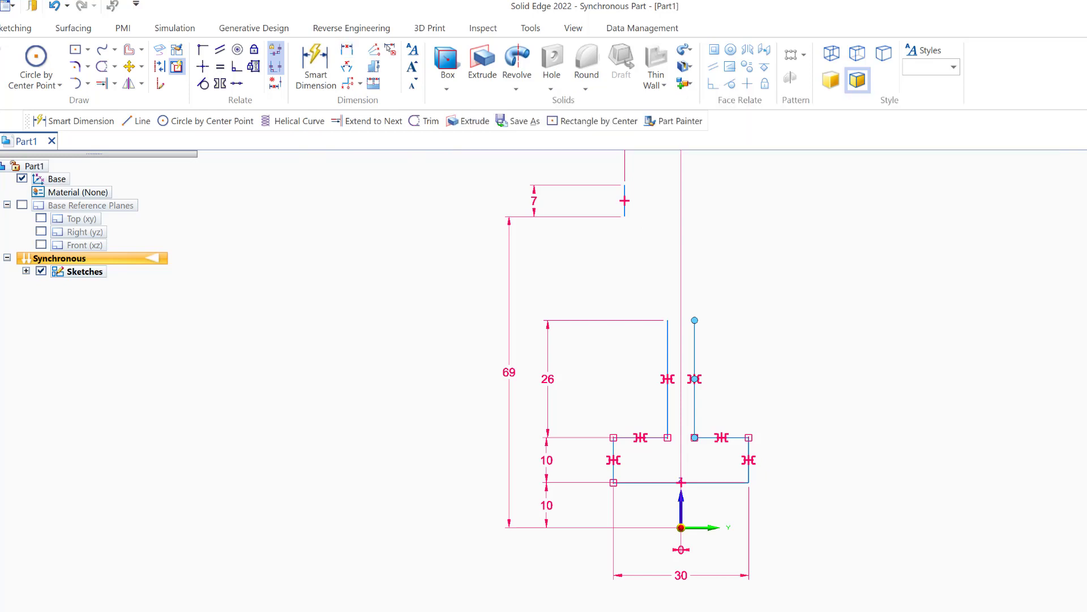
pyautogui.keyDown('shift'); pyautogui.moveTo(619, 347); pyautogui.dragTo(609, 441, button='middle'); pyautogui.keyUp('shift')
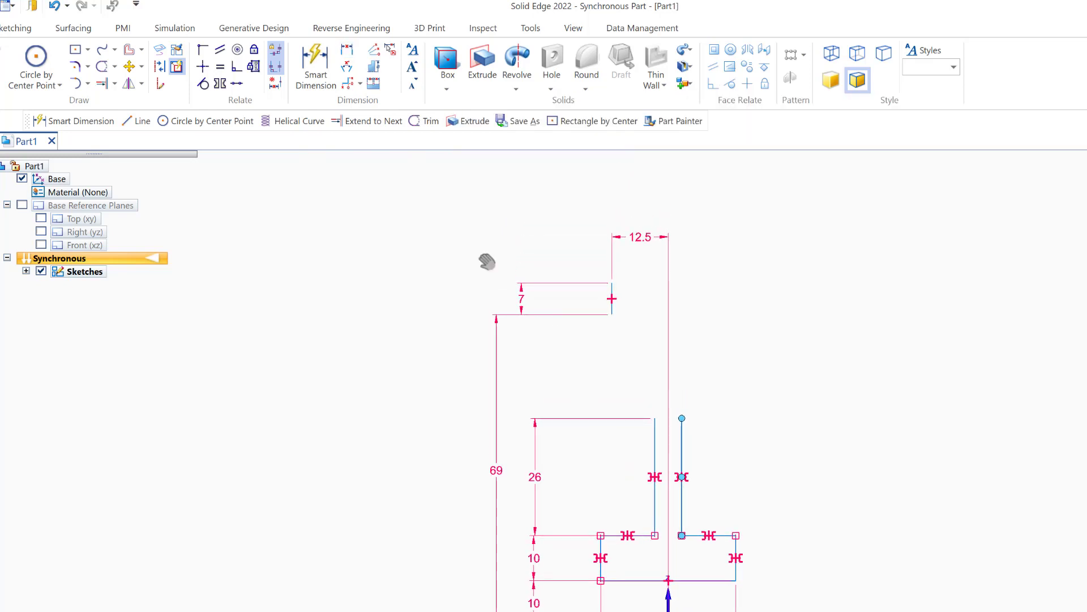
pyautogui.click(36, 58)
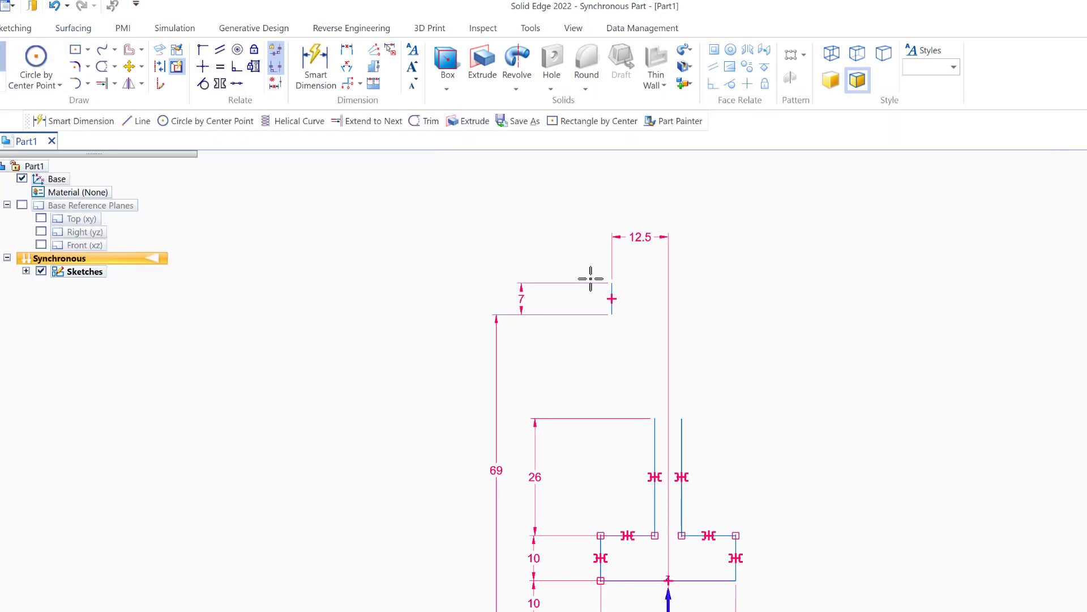
pyautogui.press('l')
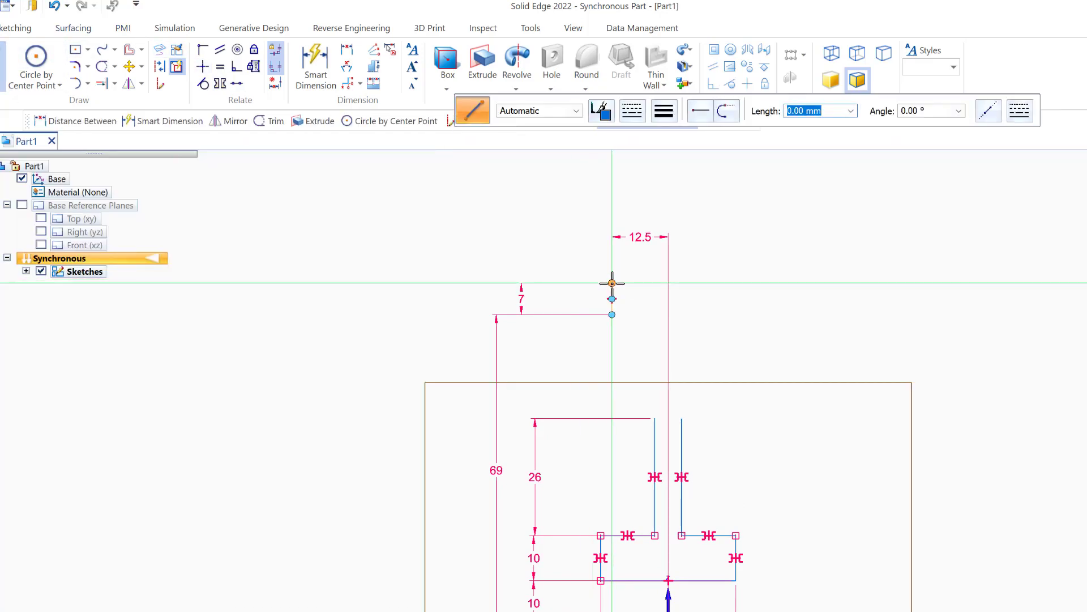
pyautogui.click(612, 283)
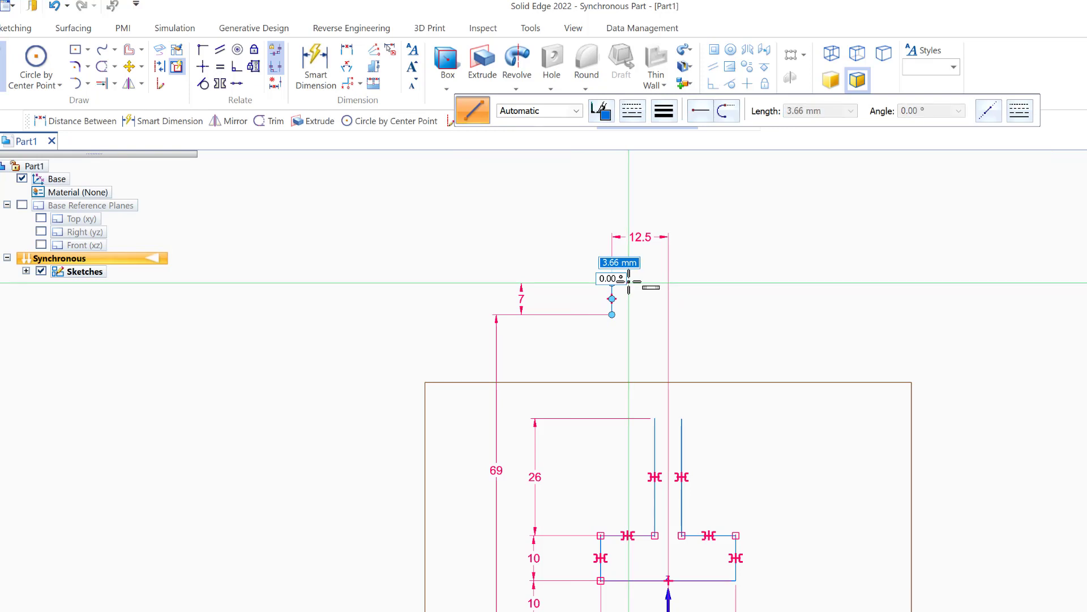
pyautogui.write('2')
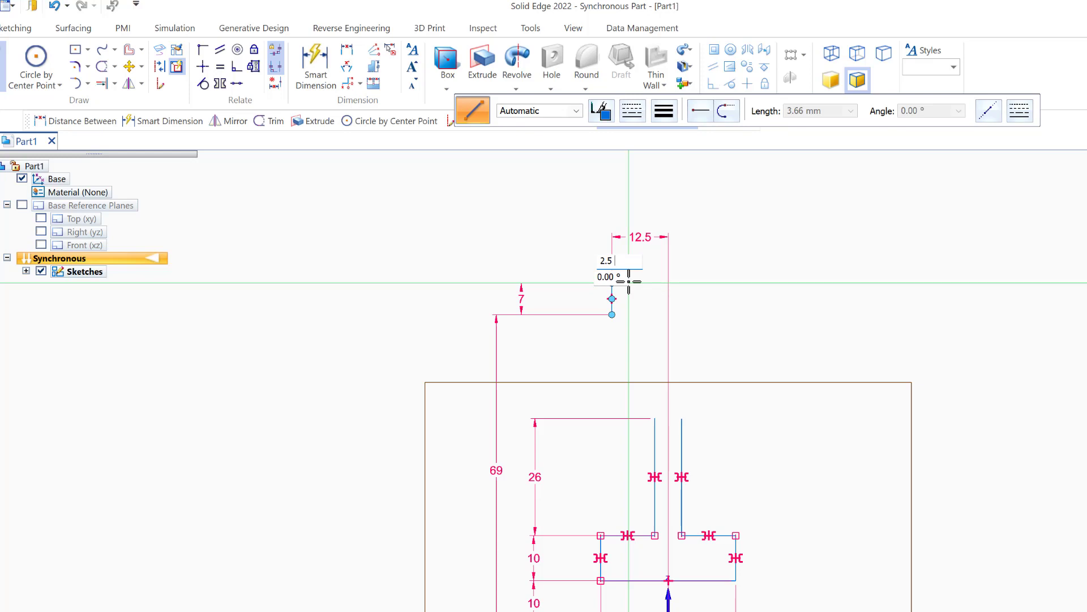
pyautogui.press('Tab')
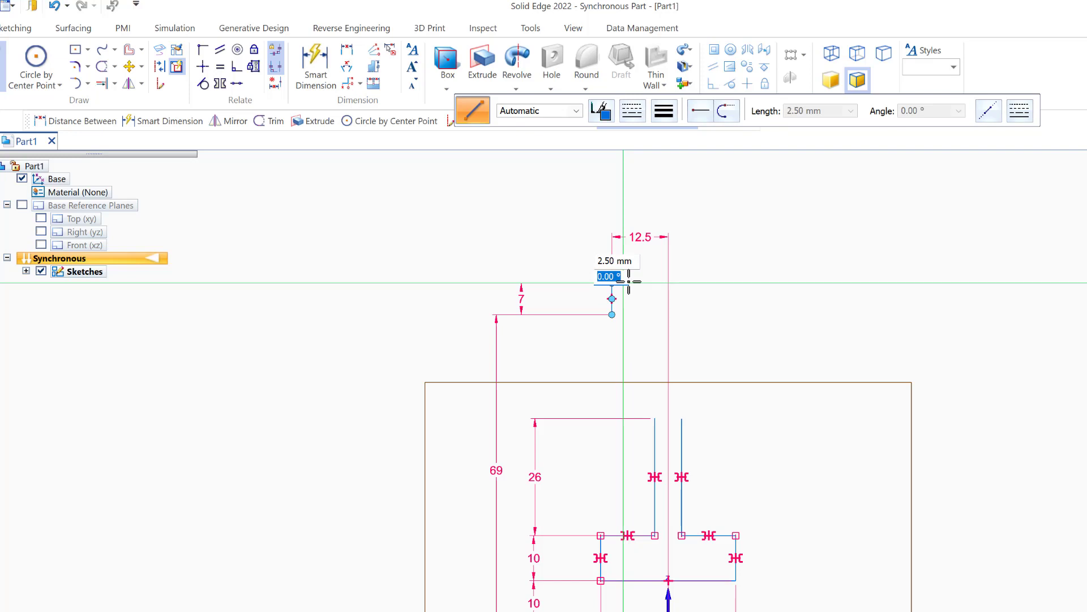
pyautogui.click(629, 281)
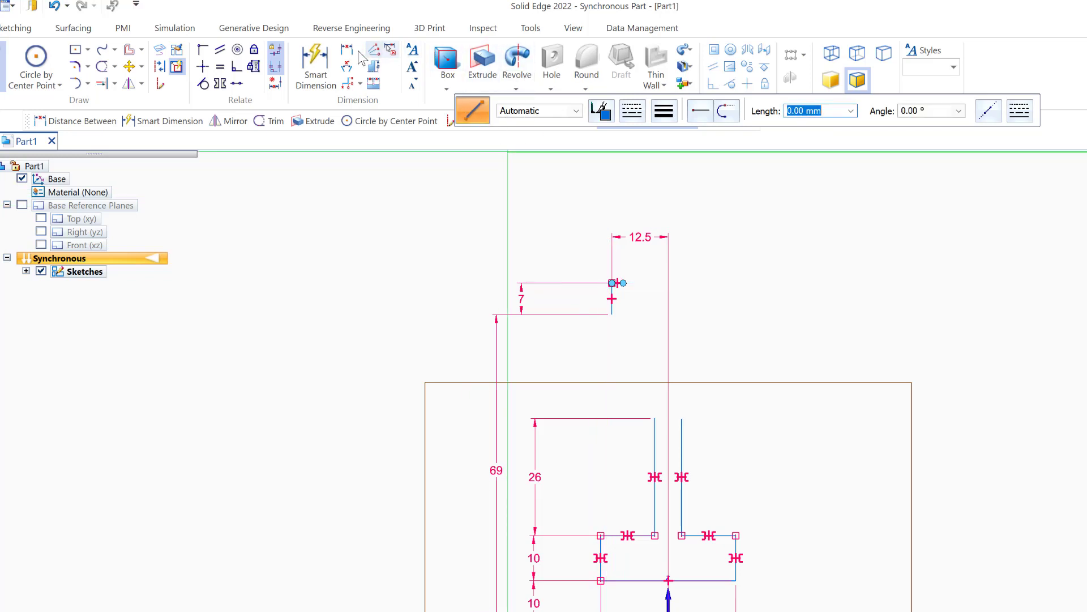
# Step: Dimension the short horizontal rim line at 2.5 mm and place the dimension above it
pyautogui.click(316, 60)
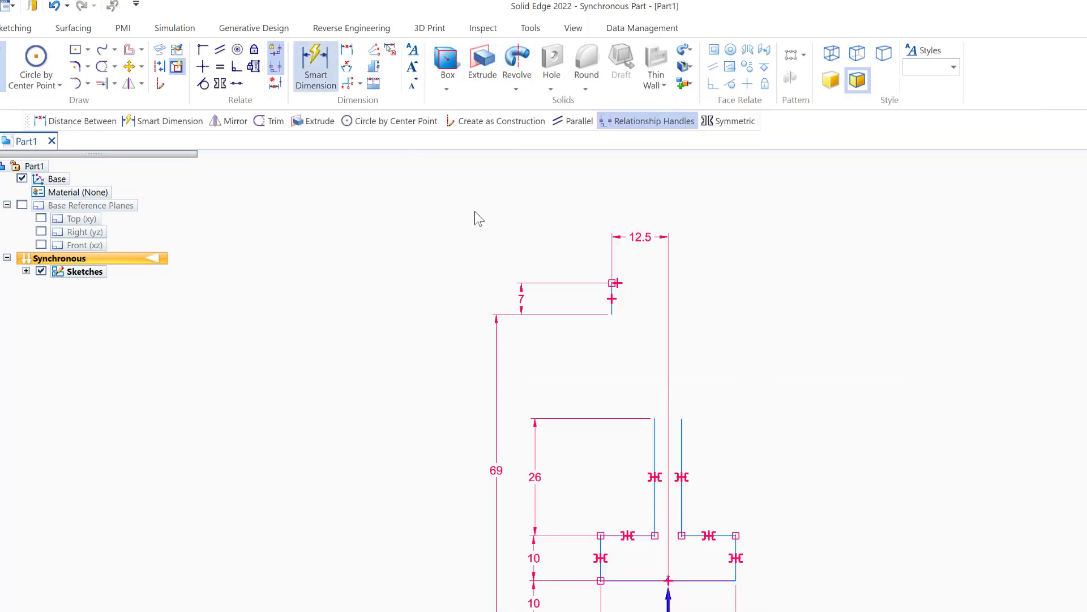
pyautogui.click(615, 283)
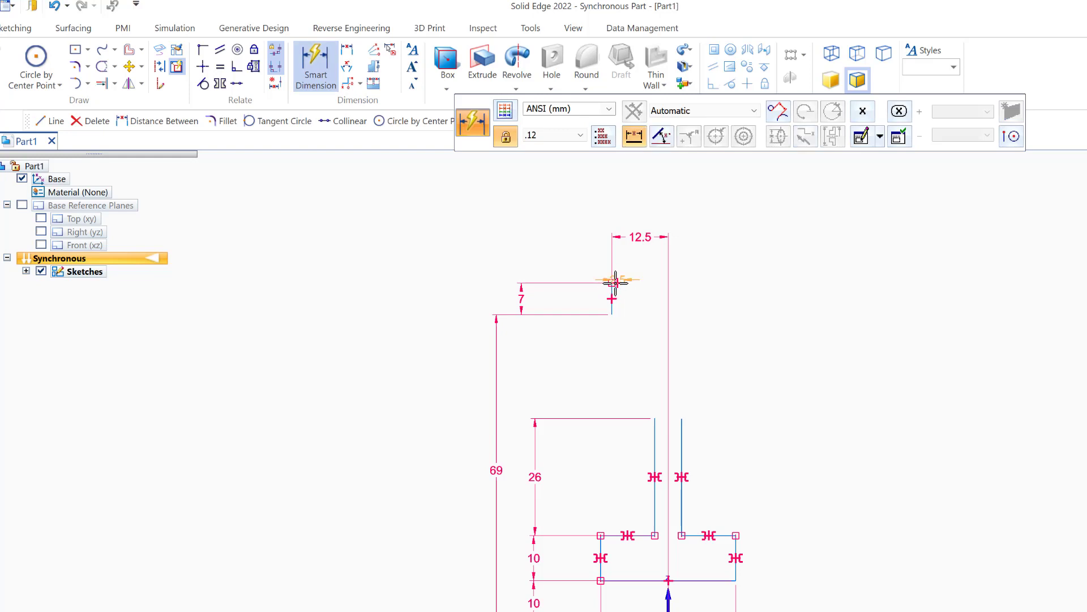
pyautogui.click(594, 254)
pyautogui.press('Return')
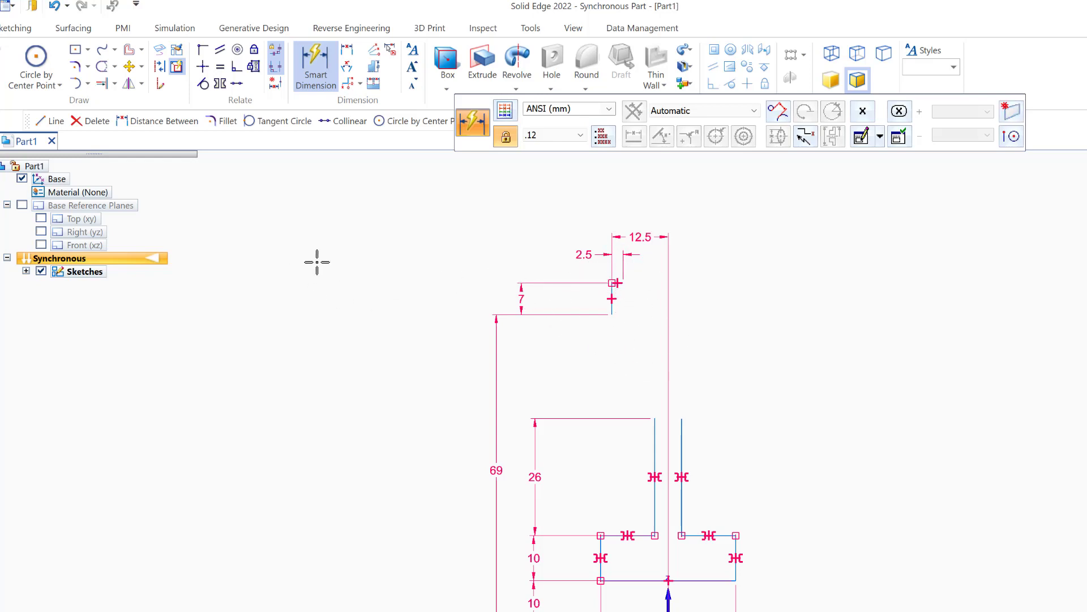
# Step: Draw a sloped line joining the lower end of the short vertical rim line to the upper end of the left web line
pyautogui.click(2, 59)
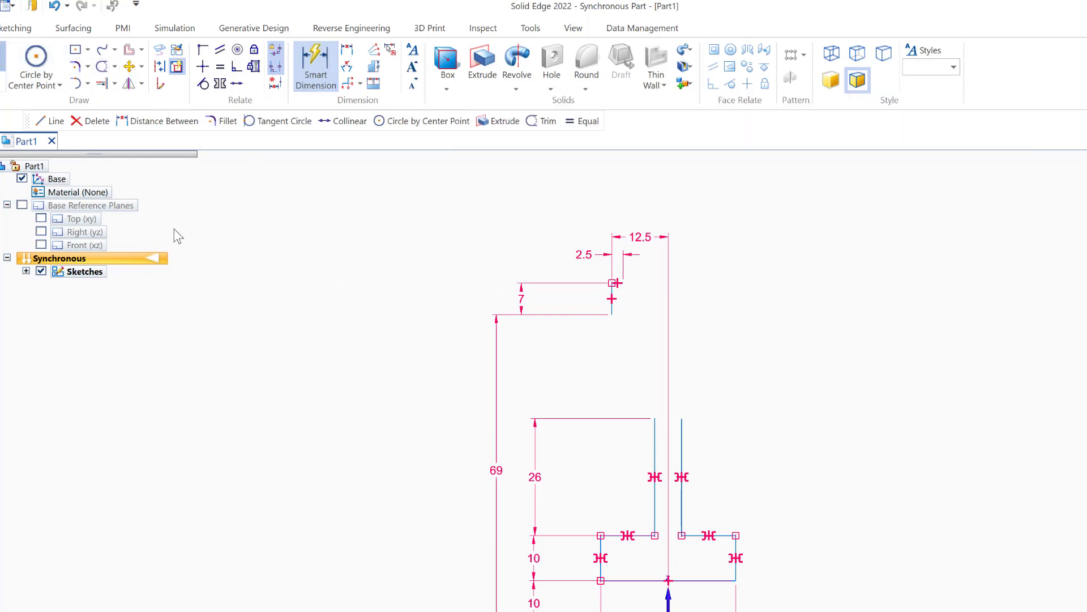
pyautogui.click(610, 313)
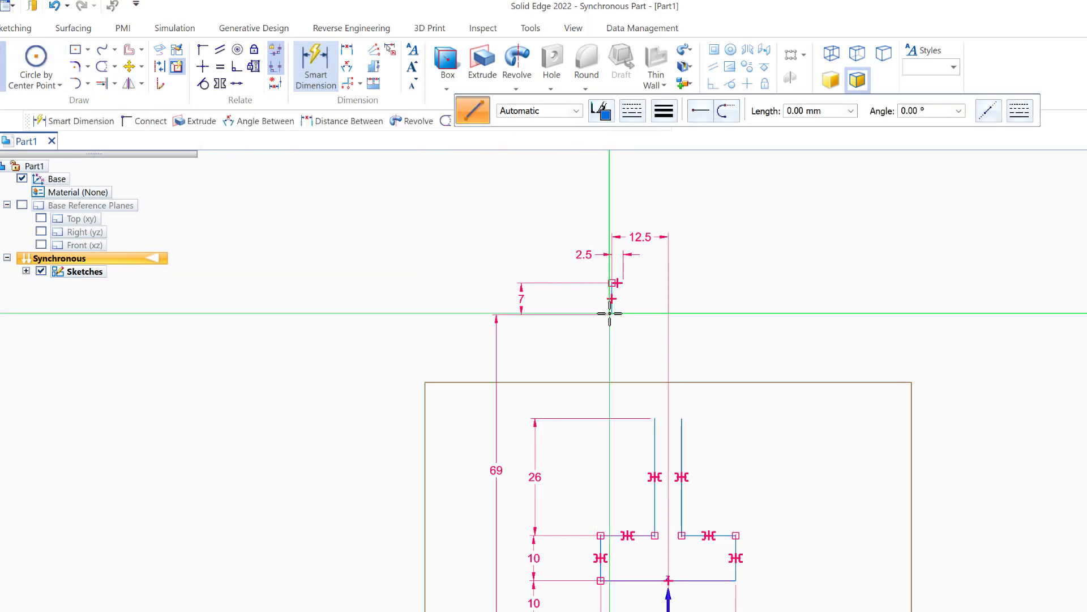
pyautogui.click(612, 314)
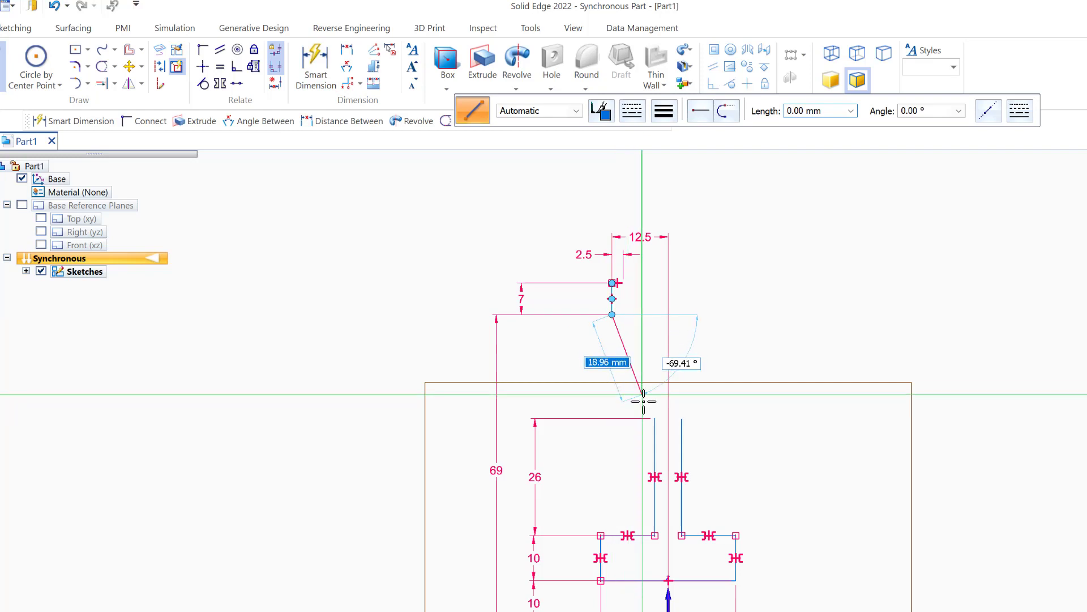
pyautogui.click(655, 418)
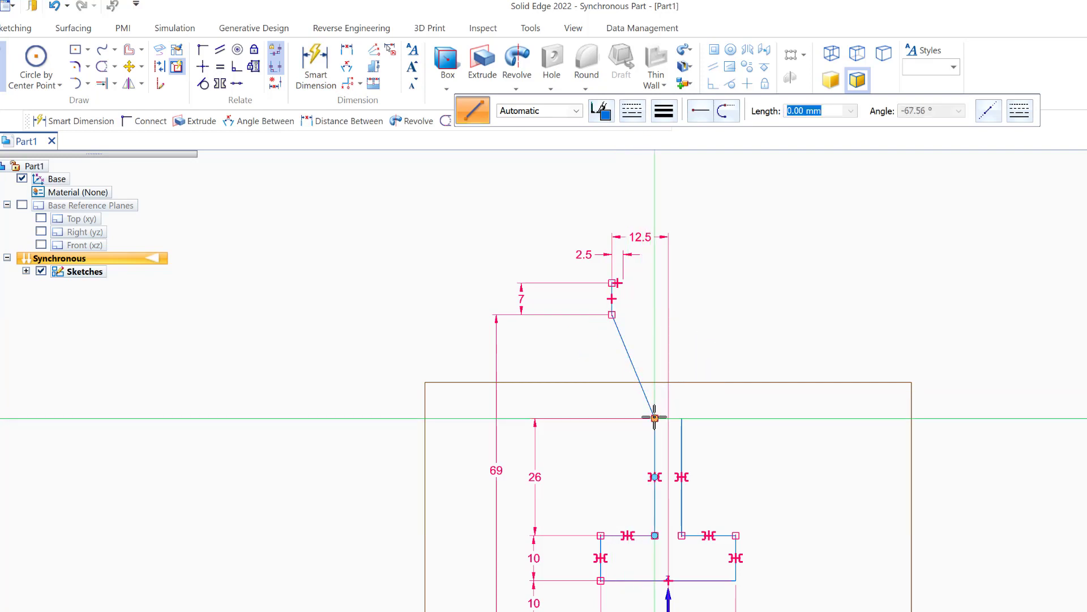
pyautogui.rightClick(497, 309)
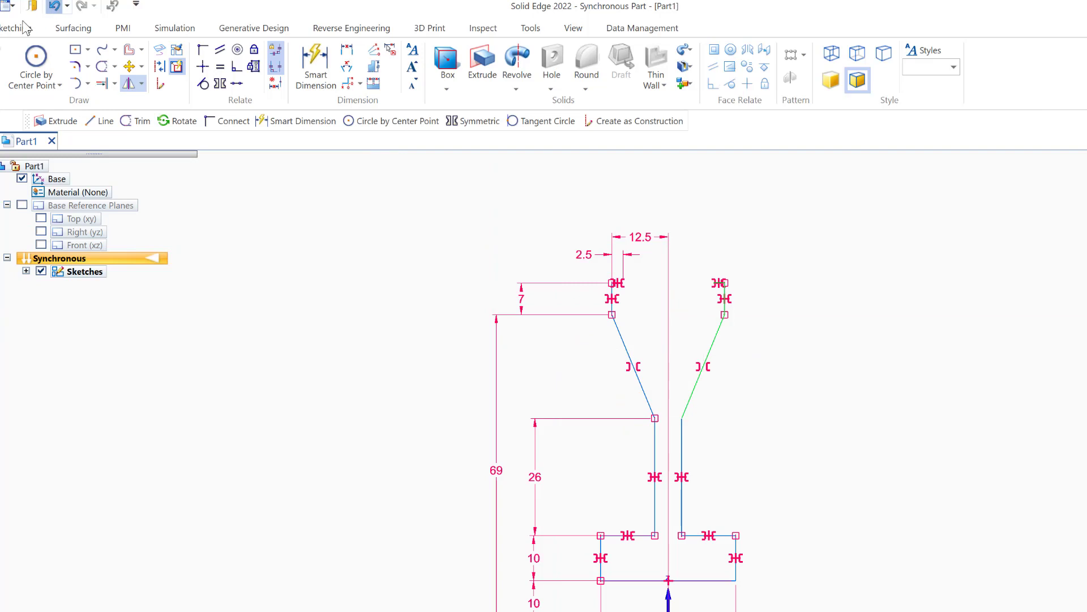
# Step: Undo the mirror of the rim lines and draw a short horizontal line crossing the vertical axis above the web
pyautogui.click(55, 7)
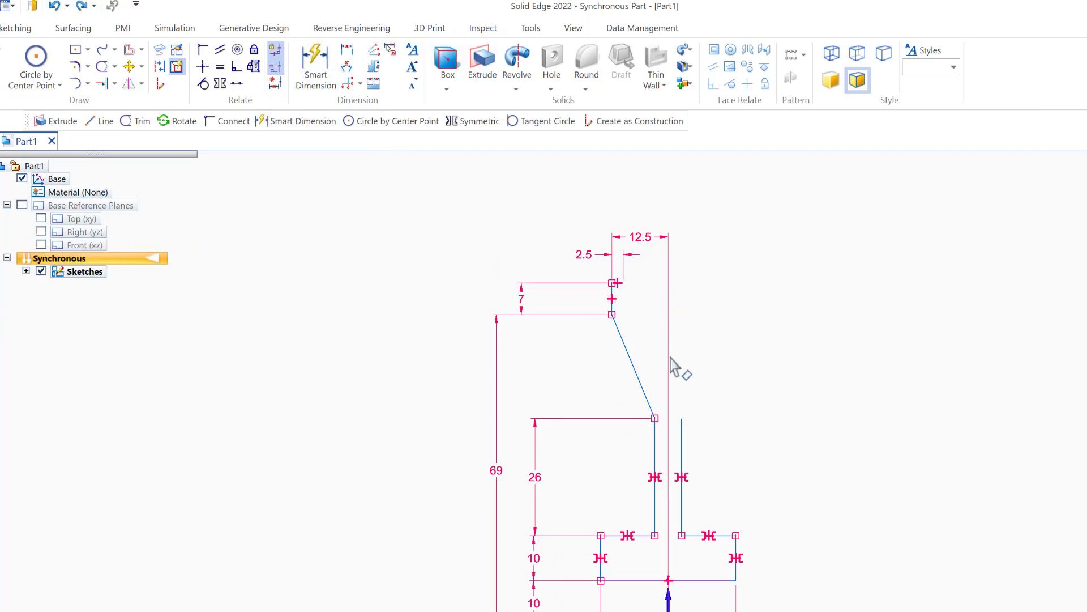
pyautogui.click(636, 359)
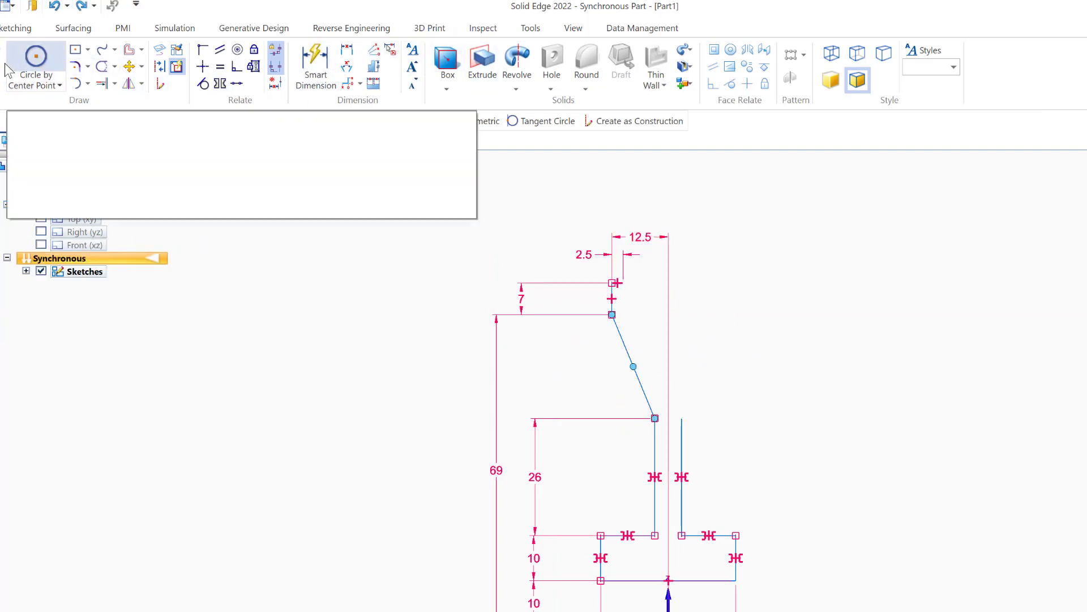
pyautogui.click(36, 59)
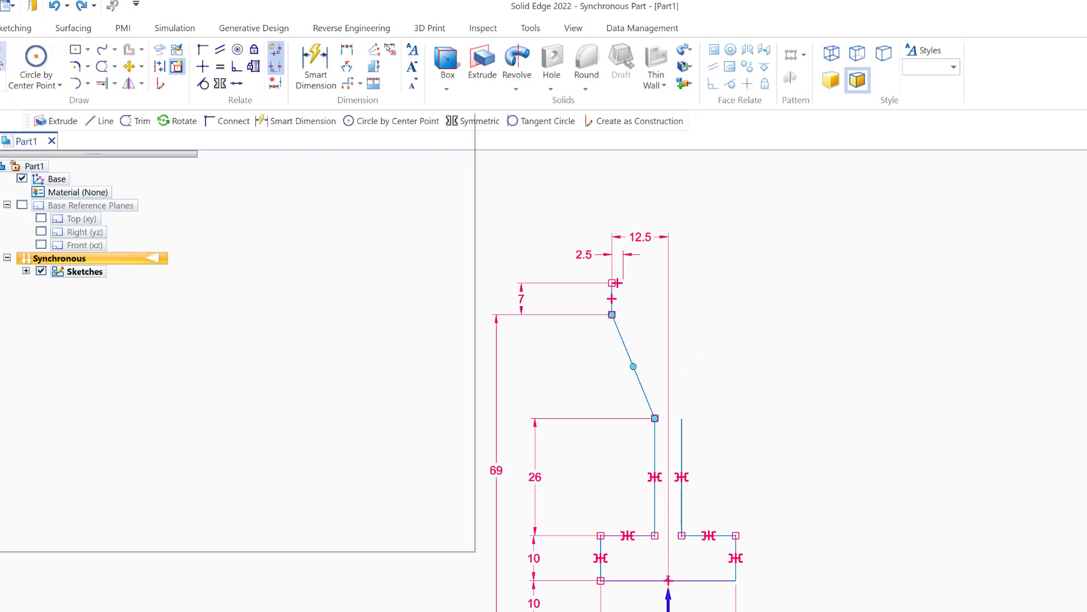
pyautogui.press('l')
pyautogui.click(644, 336)
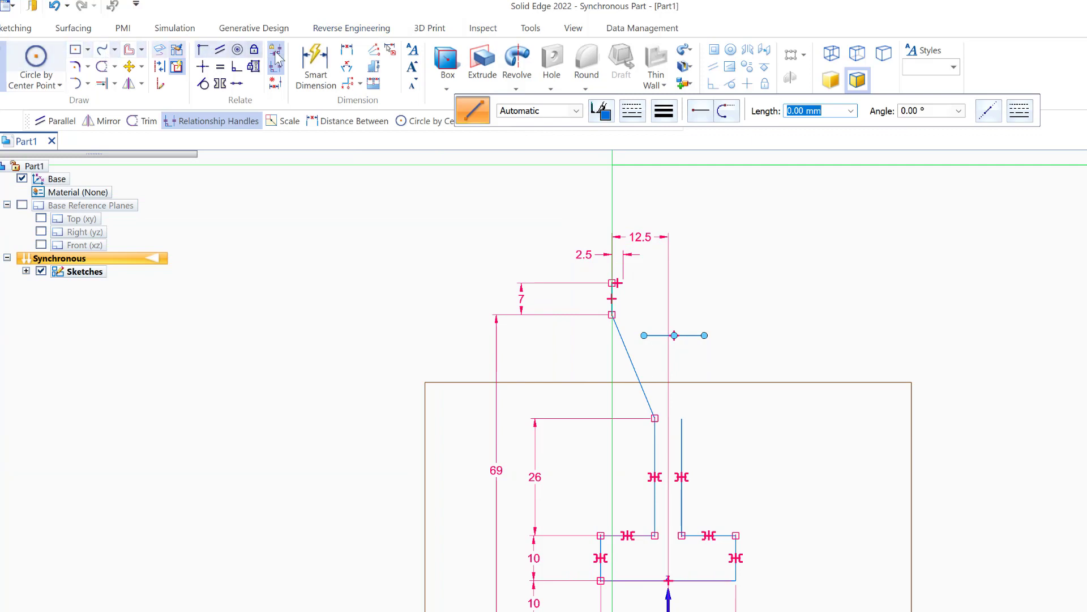
# Step: Dimension the new horizontal line's vertical distance from the origin and set it to 60 mm
pyautogui.click(347, 49)
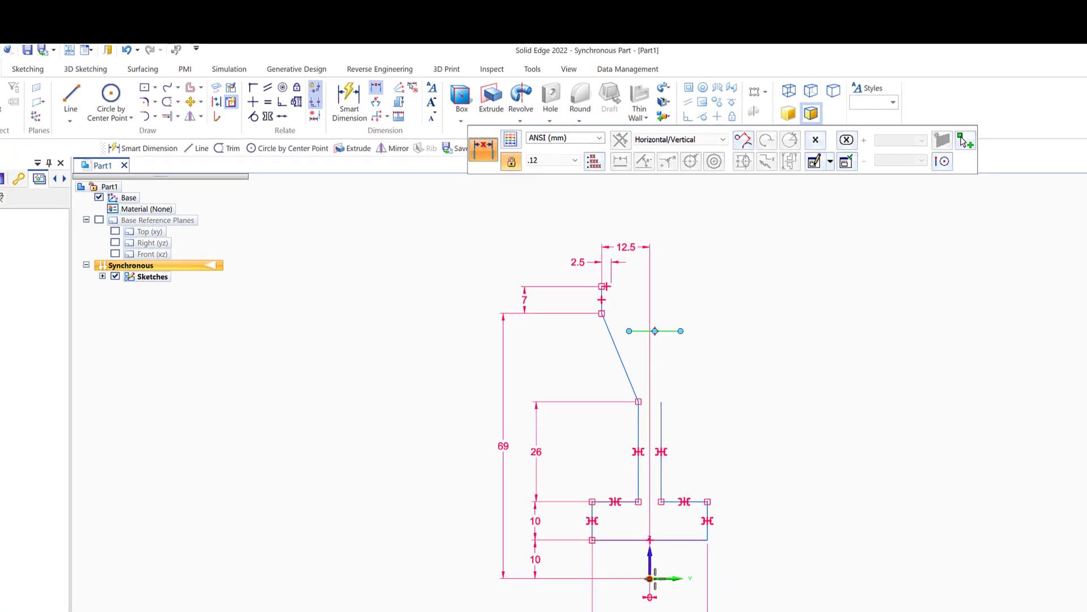
pyautogui.click(650, 577)
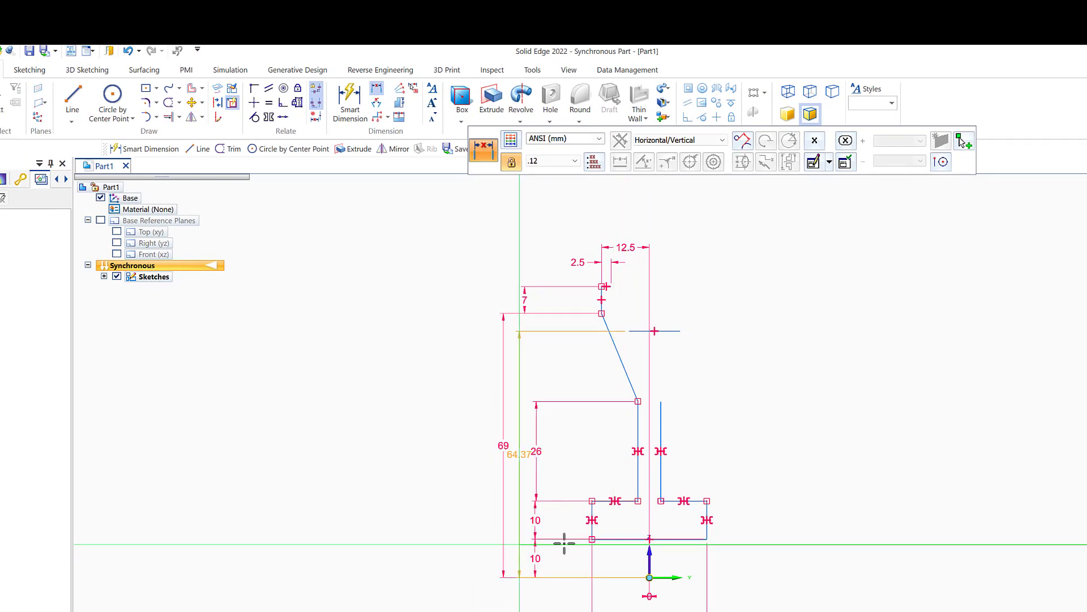
pyautogui.click(771, 532)
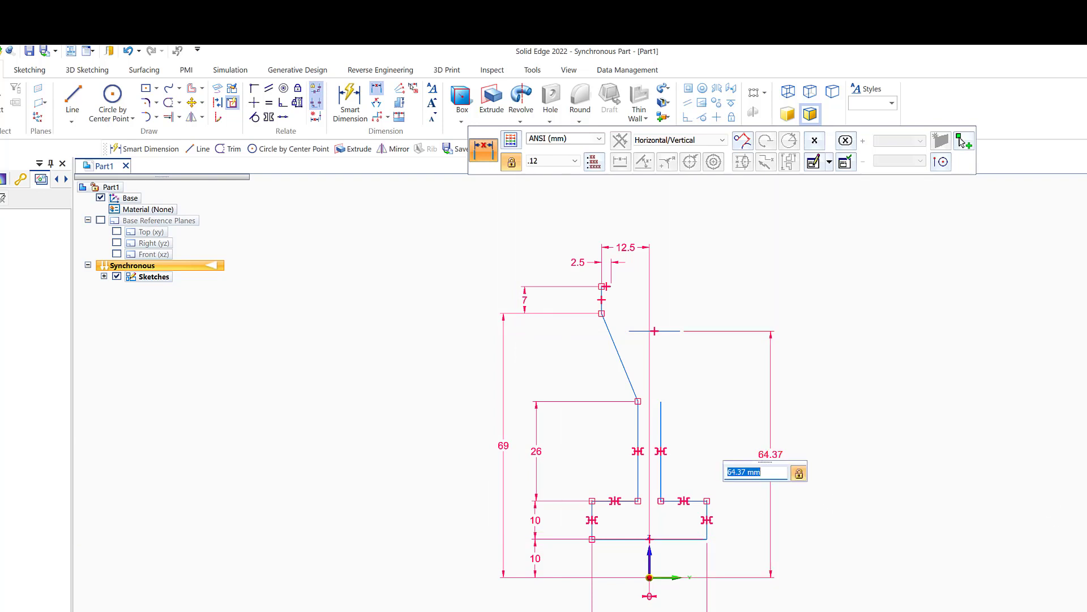
pyautogui.write('60')
pyautogui.press('Return')
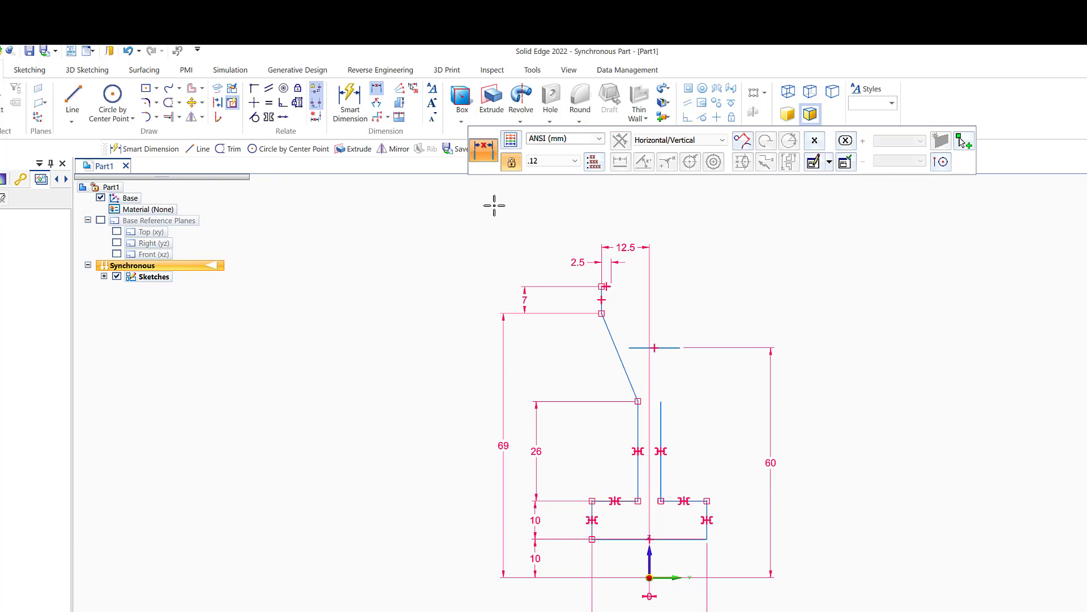
# Step: Draw an inner sloped line about 20.5 mm long from the 2.5 mm line's free end past the groove-bottom line, parallel to the outer sloped line
pyautogui.click(74, 99)
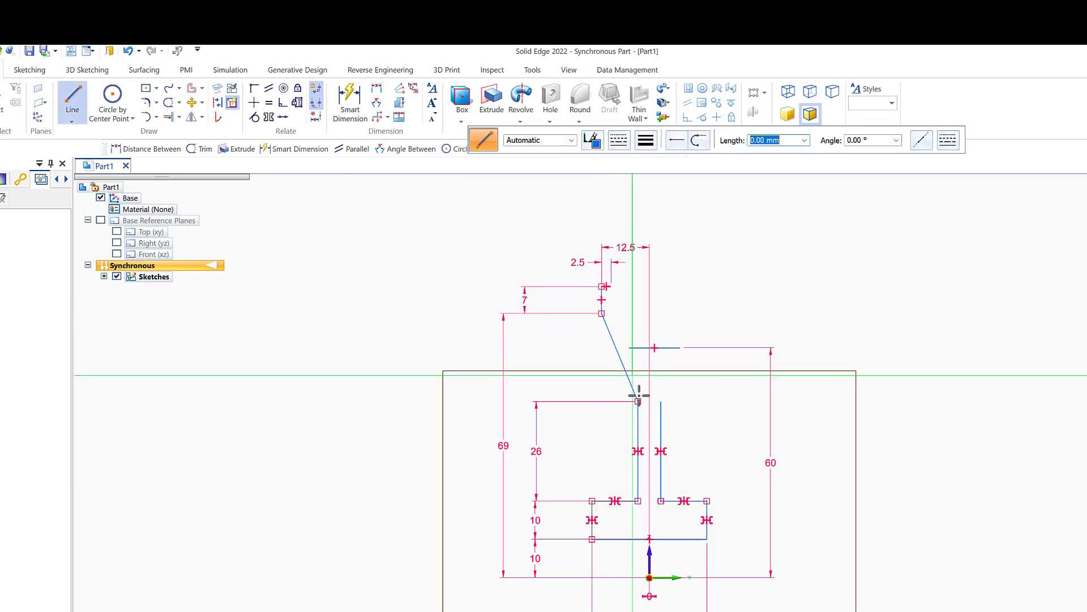
pyautogui.click(611, 286)
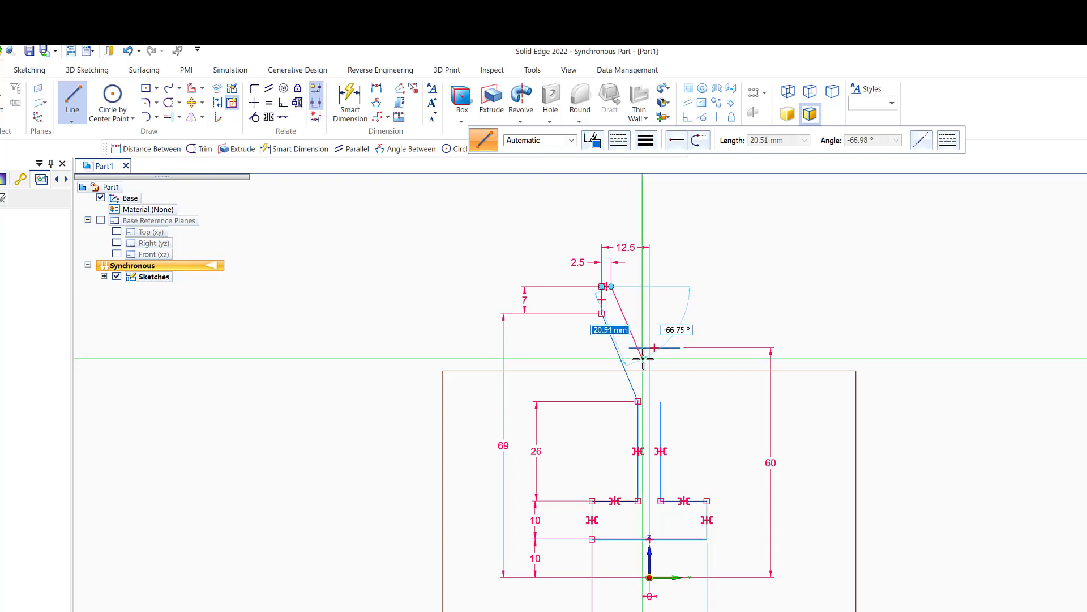
pyautogui.click(644, 358)
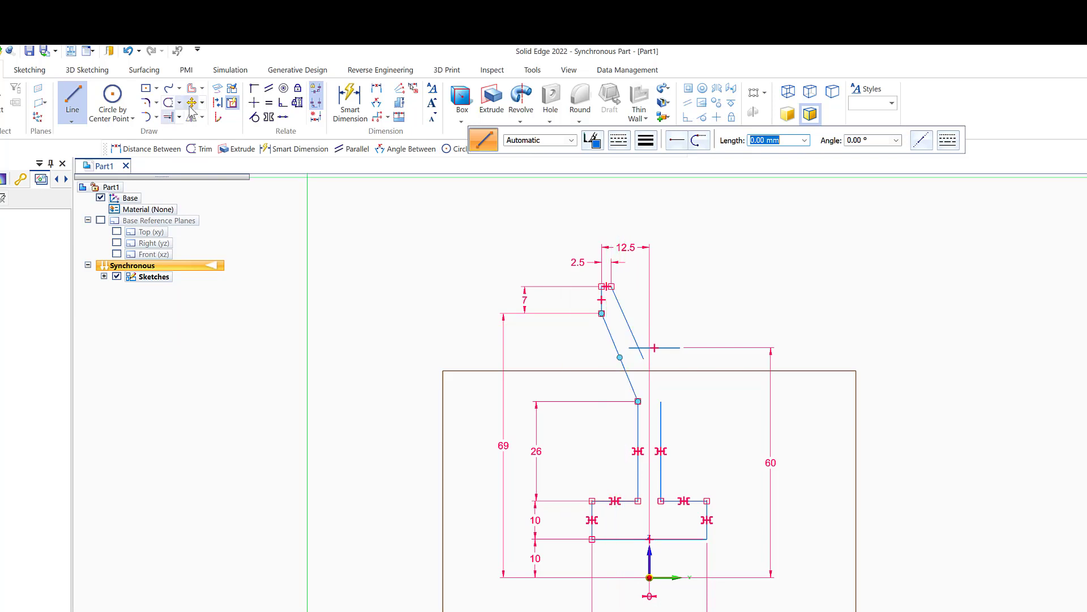
pyautogui.click(270, 91)
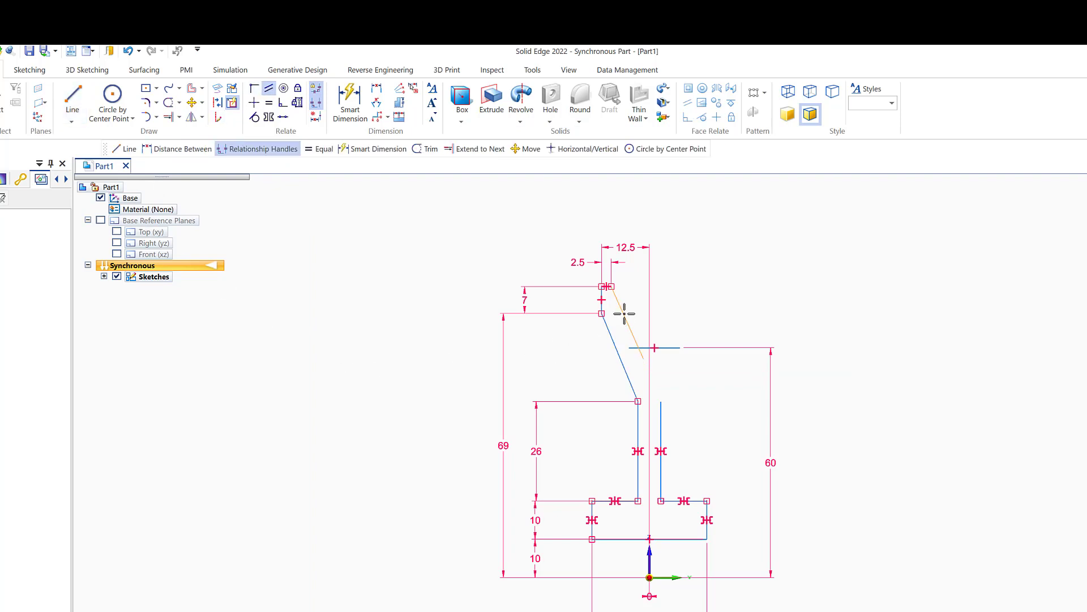
pyautogui.click(617, 344)
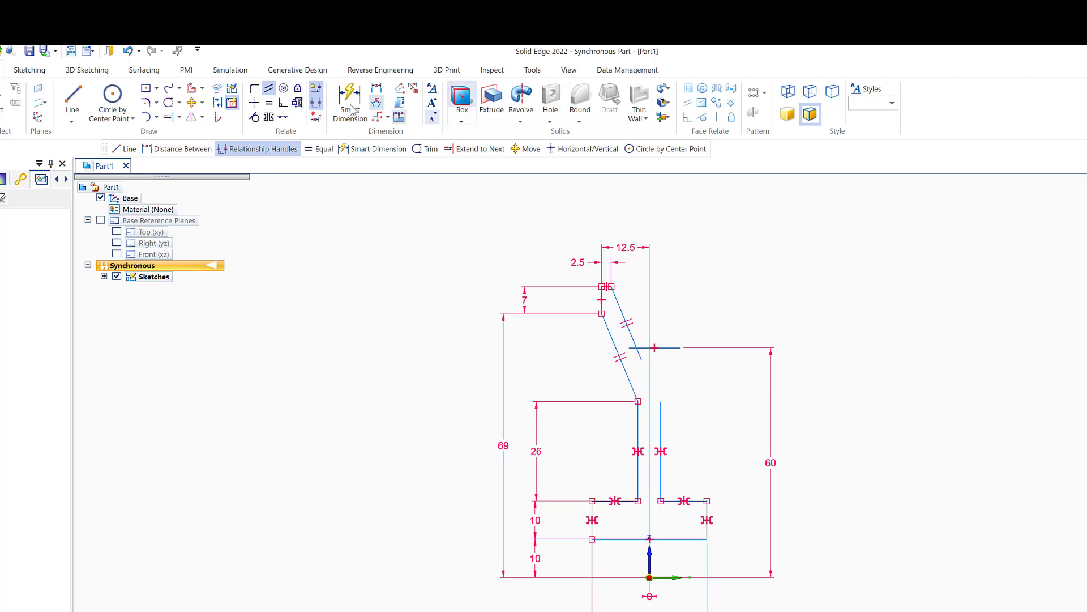
# Step: Trim the excess ends where the inner sloped line crosses the horizontal groove-bottom line
pyautogui.click(168, 103)
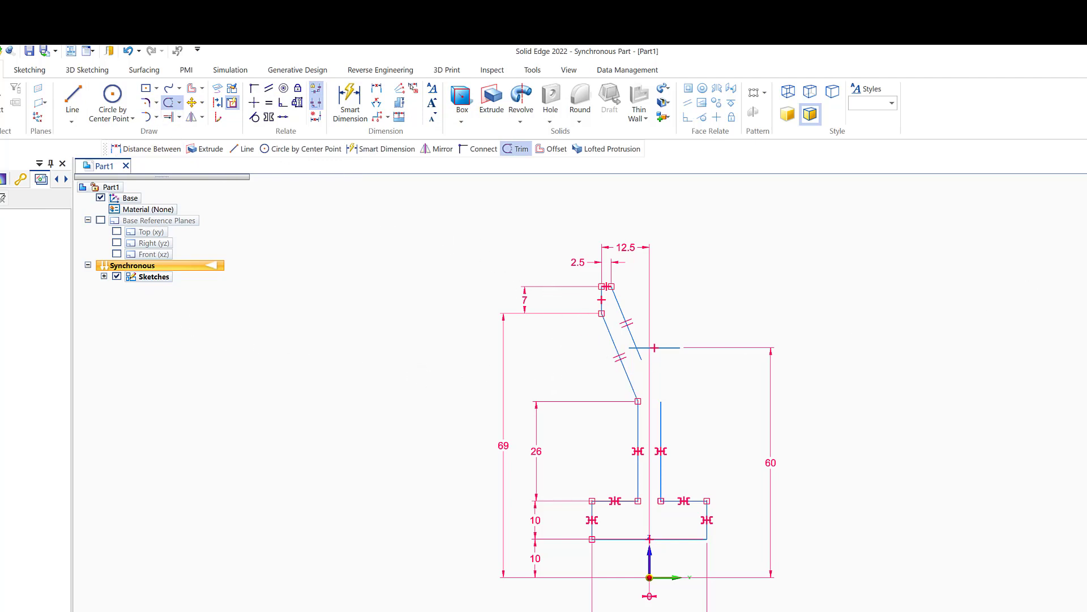
pyautogui.click(642, 355)
pyautogui.press('Escape')
# Step: Mirror the left rim lines about the vertical axis and trim the groove-bottom line's excess beyond the mirrored inner sloped line
pyautogui.moveTo(582, 273)
pyautogui.mouseDown()
pyautogui.moveTo(582, 444)
pyautogui.moveTo(632, 468)
pyautogui.moveTo(644, 421)
pyautogui.mouseUp()
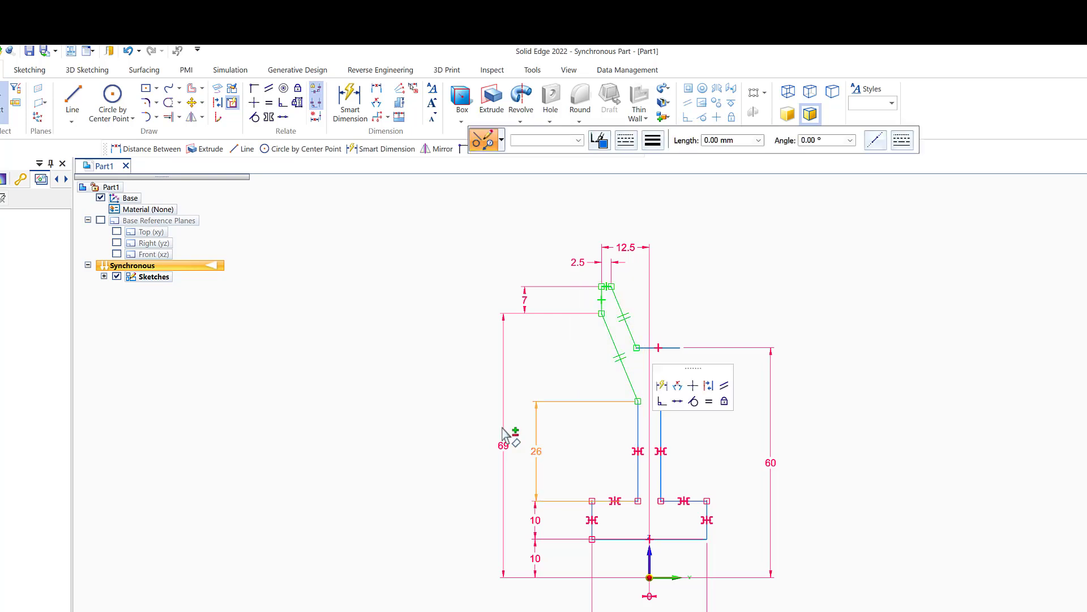
pyautogui.click(191, 117)
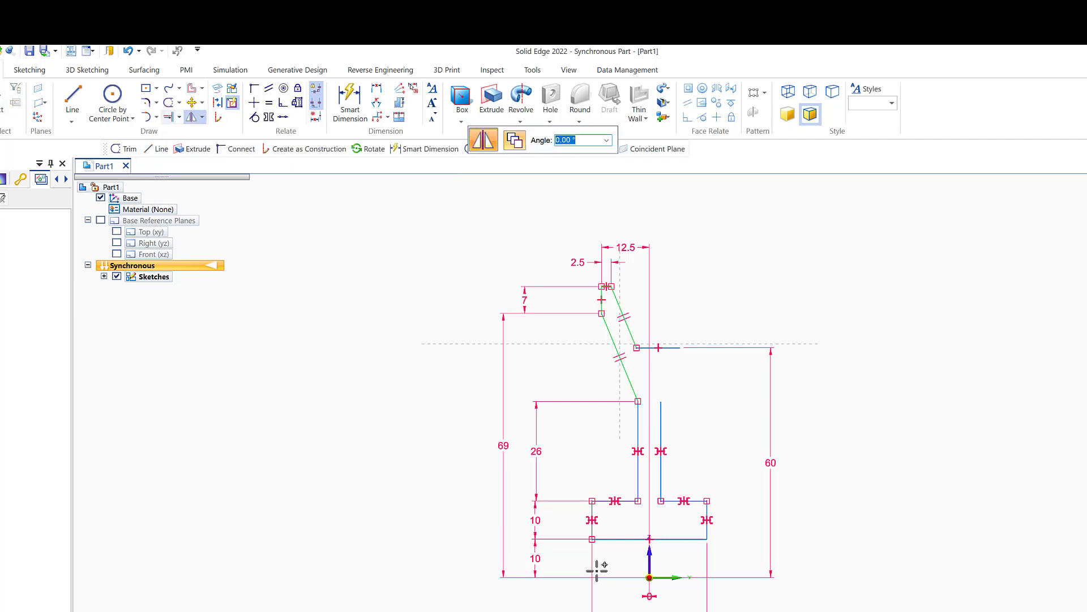
pyautogui.click(650, 564)
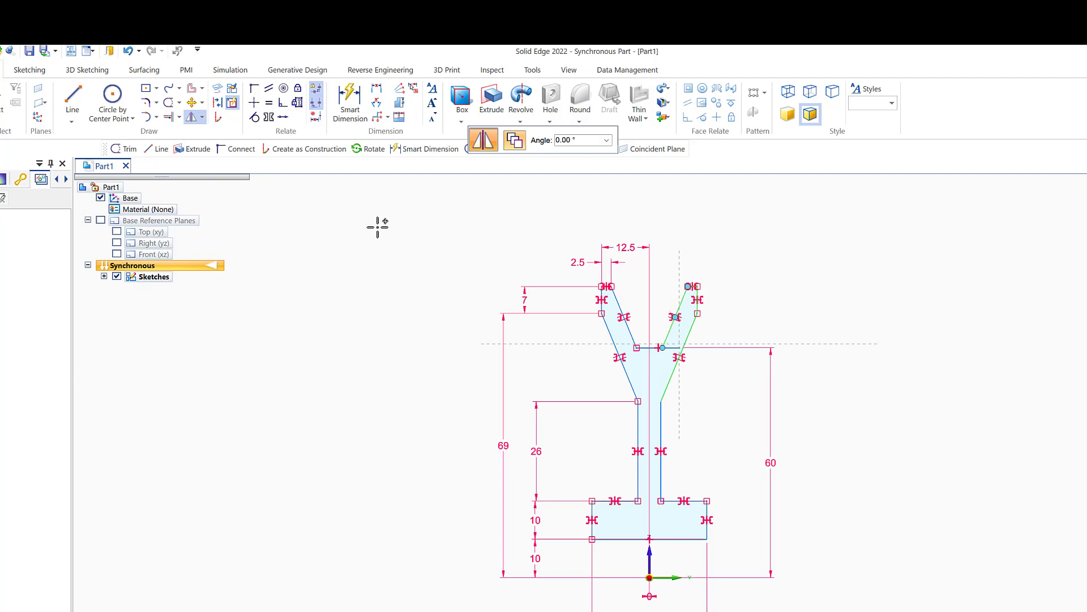
pyautogui.click(168, 103)
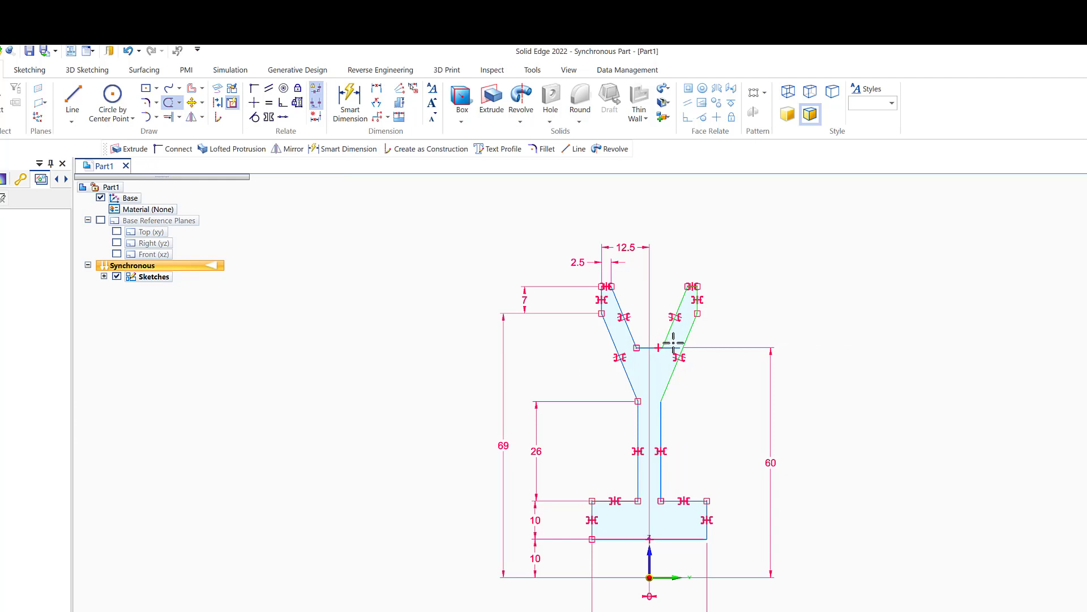
pyautogui.click(664, 361)
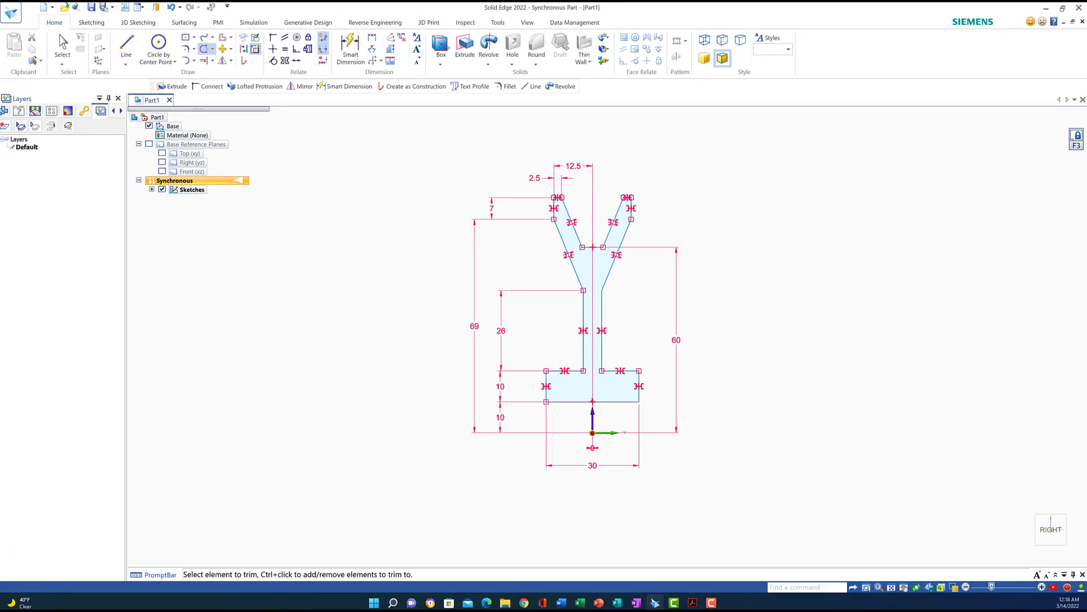
# Step: Revolve the closed pulley cross-section a full turn about the horizontal axis through the origin to form the solid wheel
pyautogui.click(1029, 554)
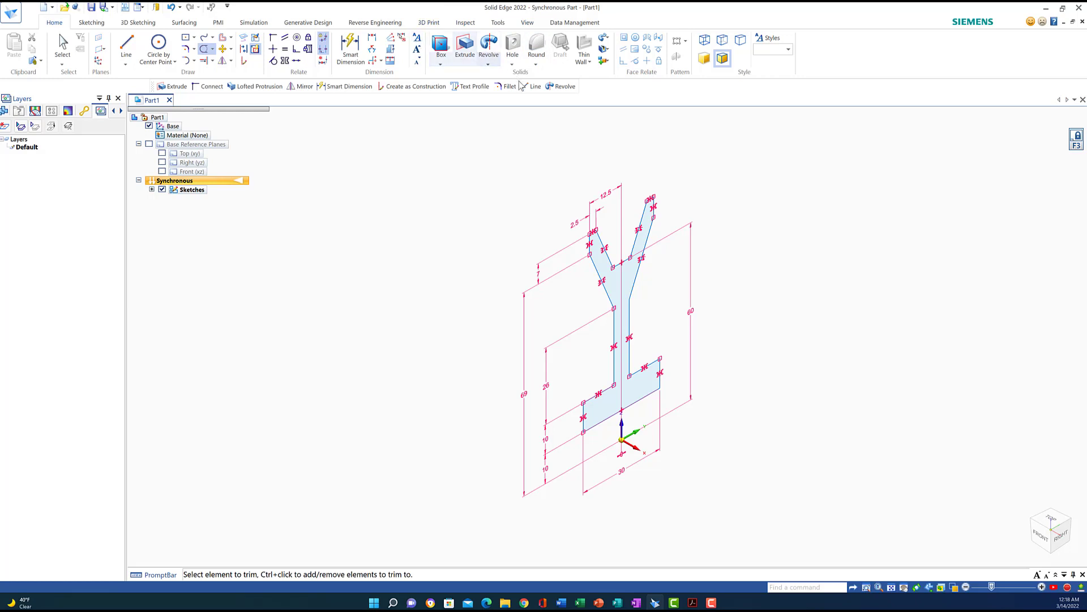
pyautogui.click(488, 44)
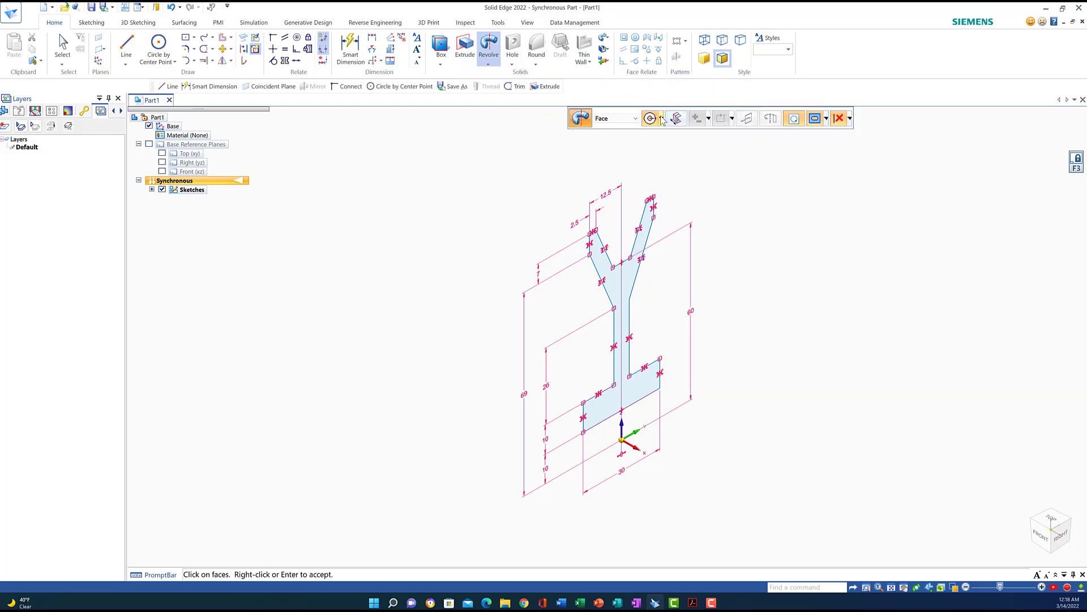
pyautogui.click(661, 118)
pyautogui.click(666, 147)
pyautogui.click(626, 312)
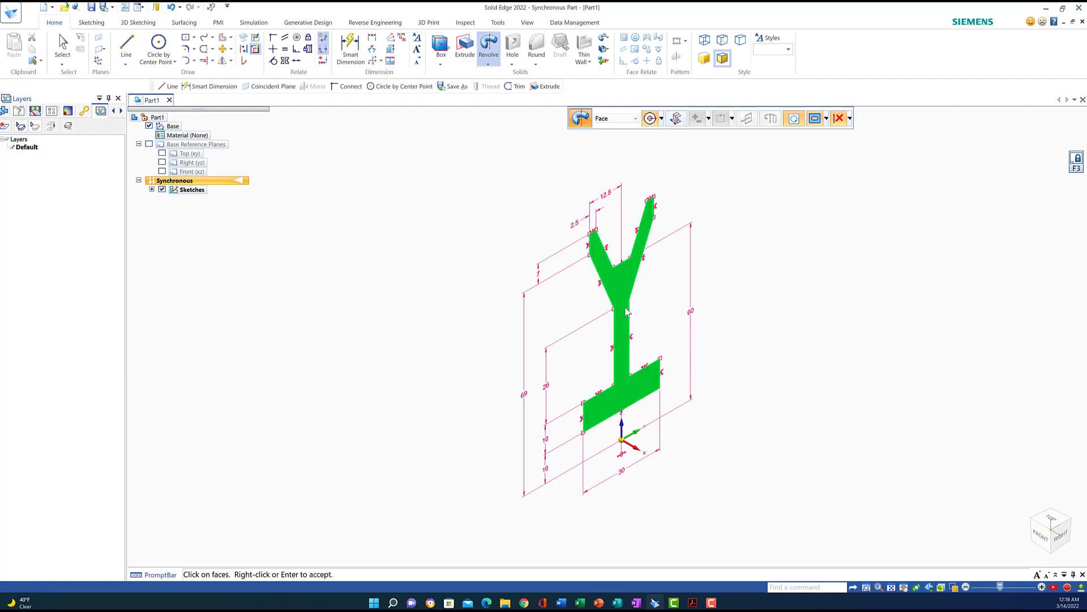
pyautogui.rightClick(623, 299)
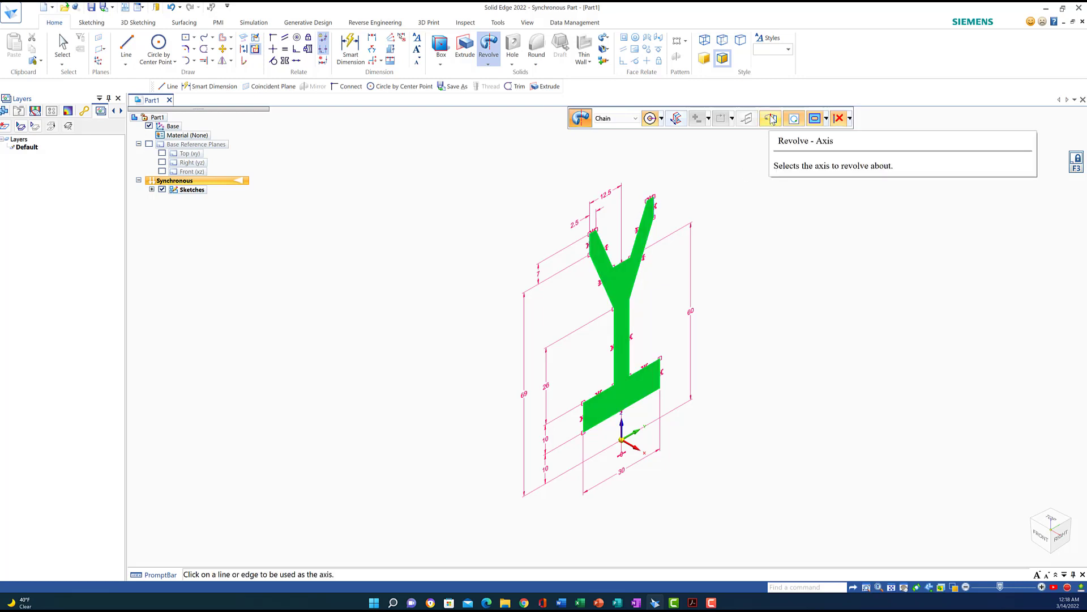
pyautogui.click(630, 437)
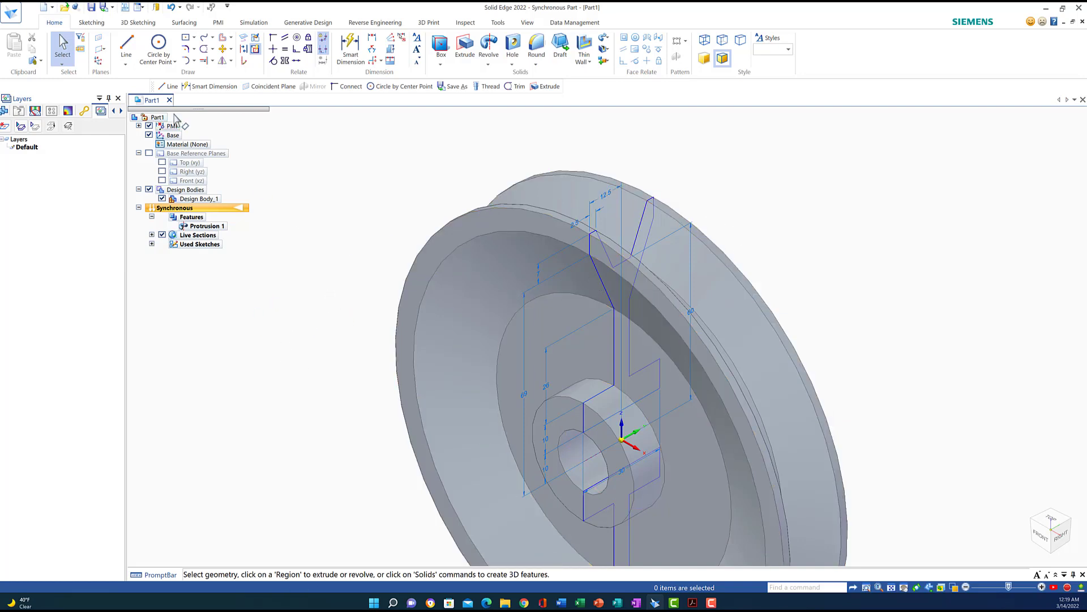
# Step: Create a new draft document from the ANSI Inch template ansi inch draft.dft
pyautogui.click(42, 8)
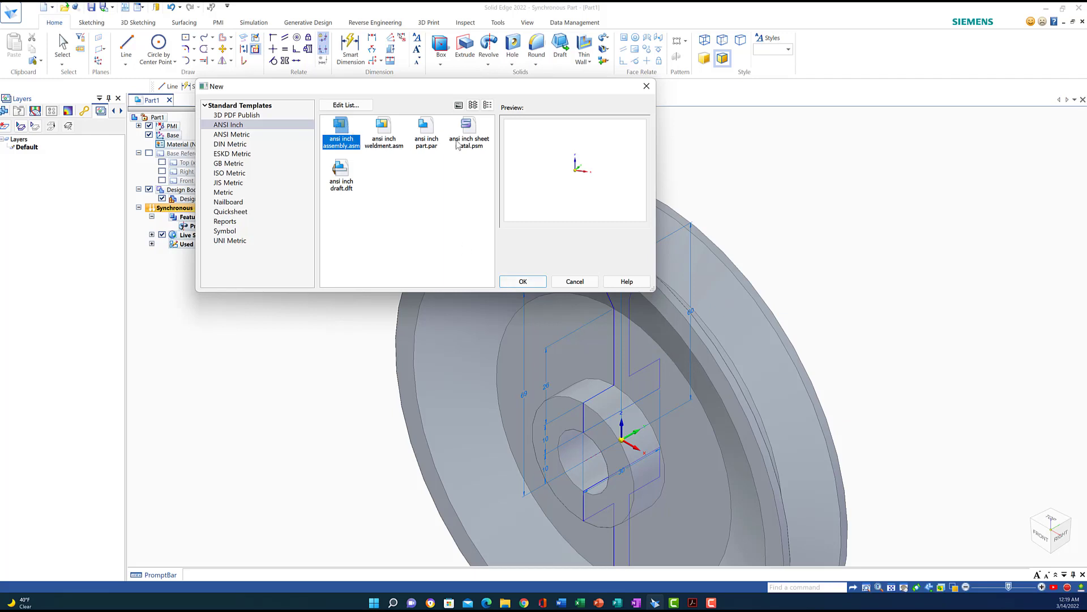
pyautogui.click(340, 179)
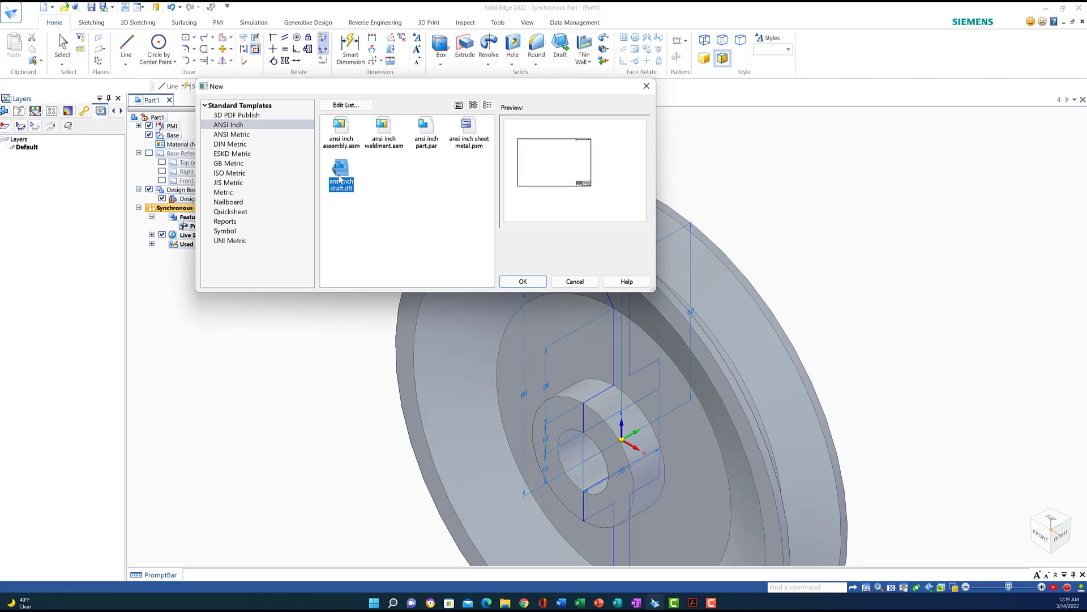
pyautogui.click(522, 281)
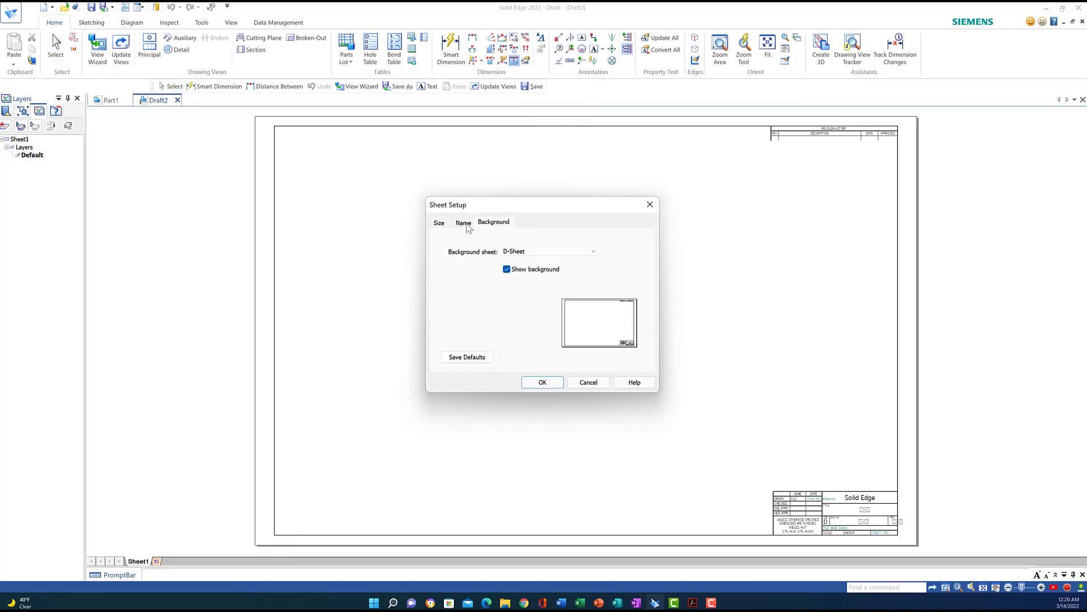
# Step: Set the drawing sheet's background to B-Sheet and fit the sheet in the view
pyautogui.click(592, 252)
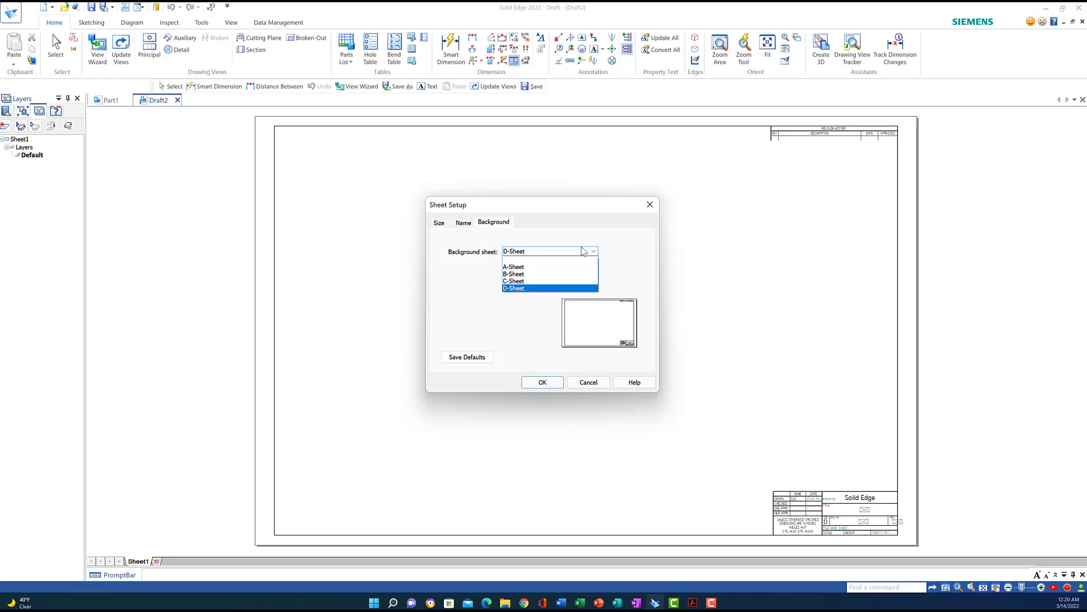
pyautogui.click(510, 274)
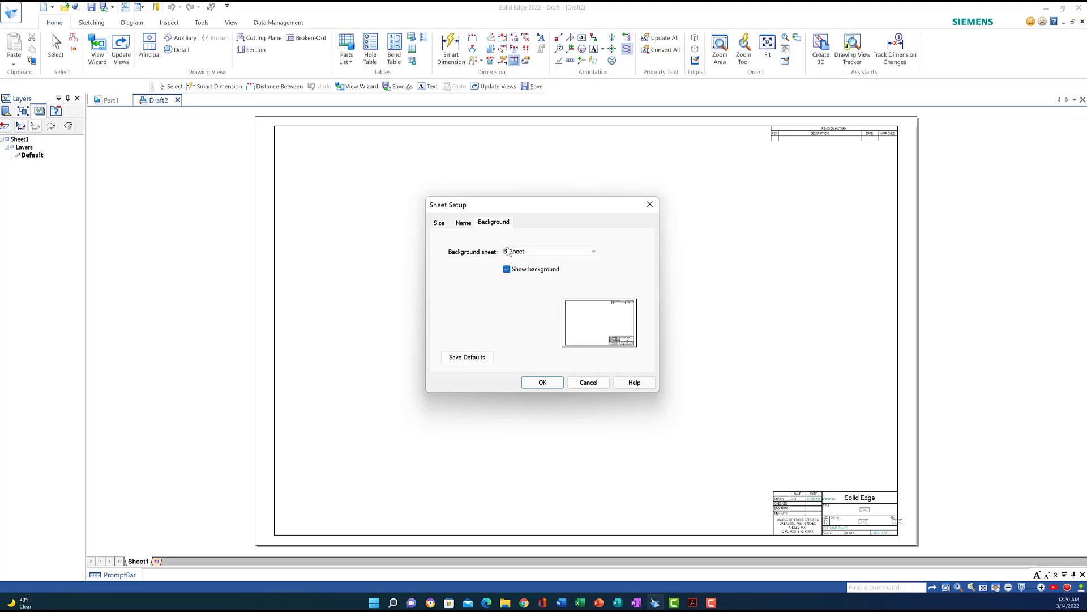
pyautogui.click(542, 383)
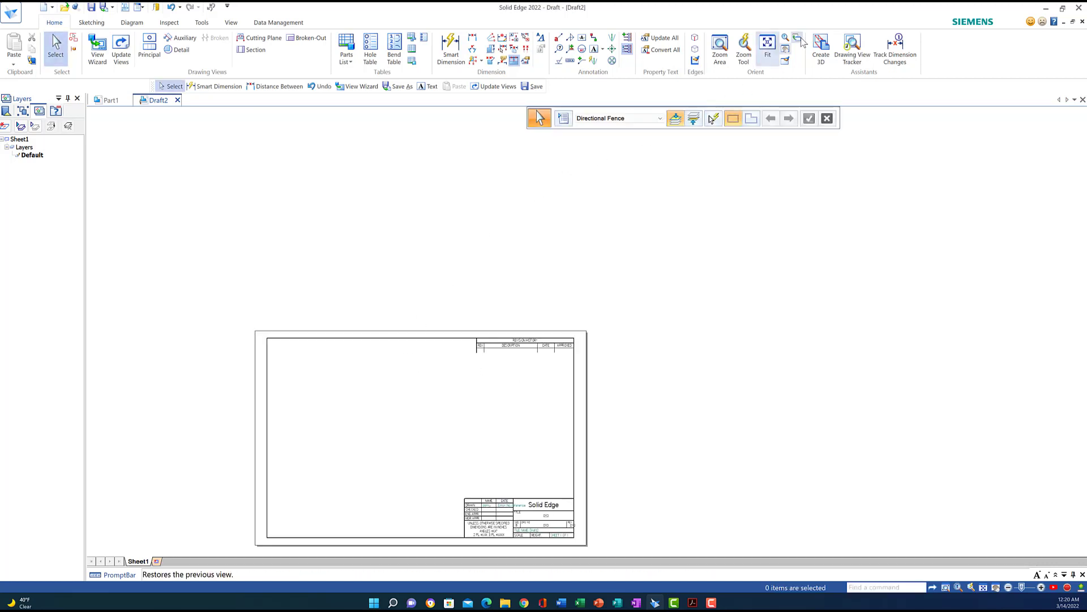
pyautogui.click(767, 45)
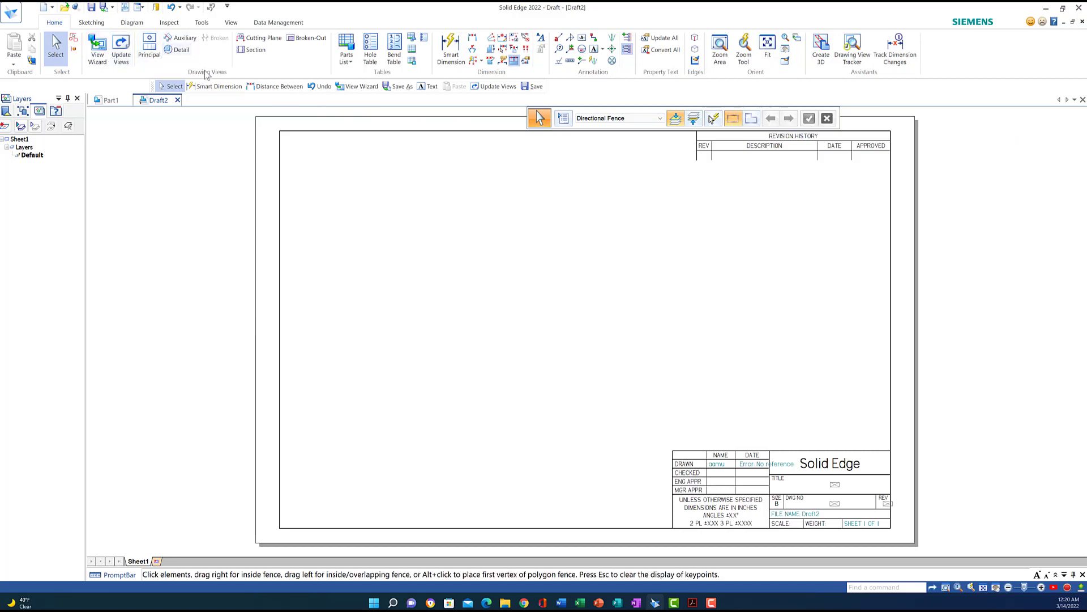
# Step: Save the pulley part as Pulley Wheel v1, overwriting the existing file of that name
pyautogui.click(111, 100)
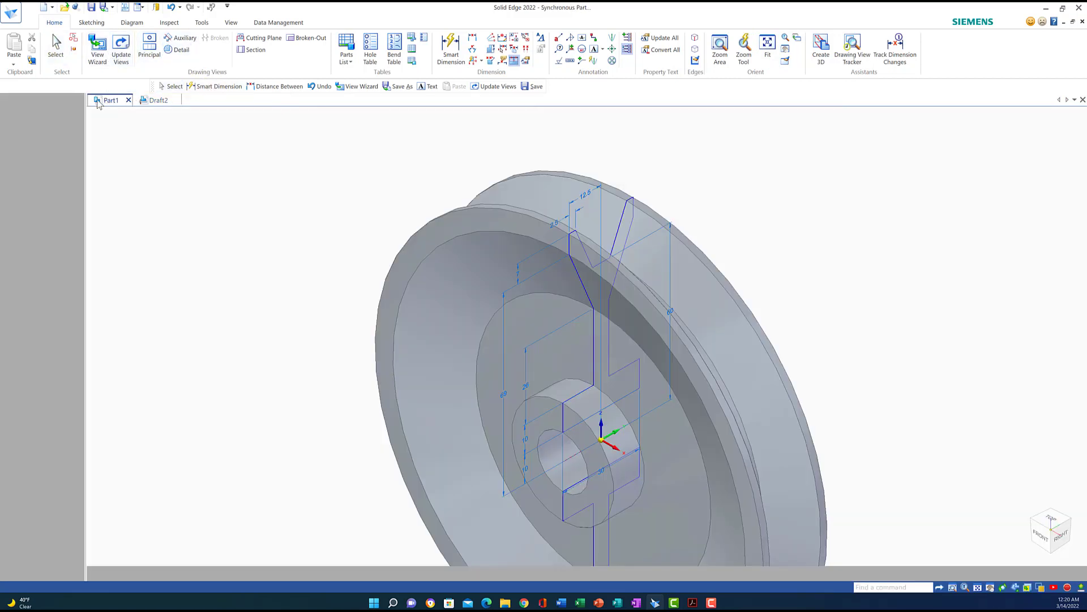
pyautogui.click(103, 8)
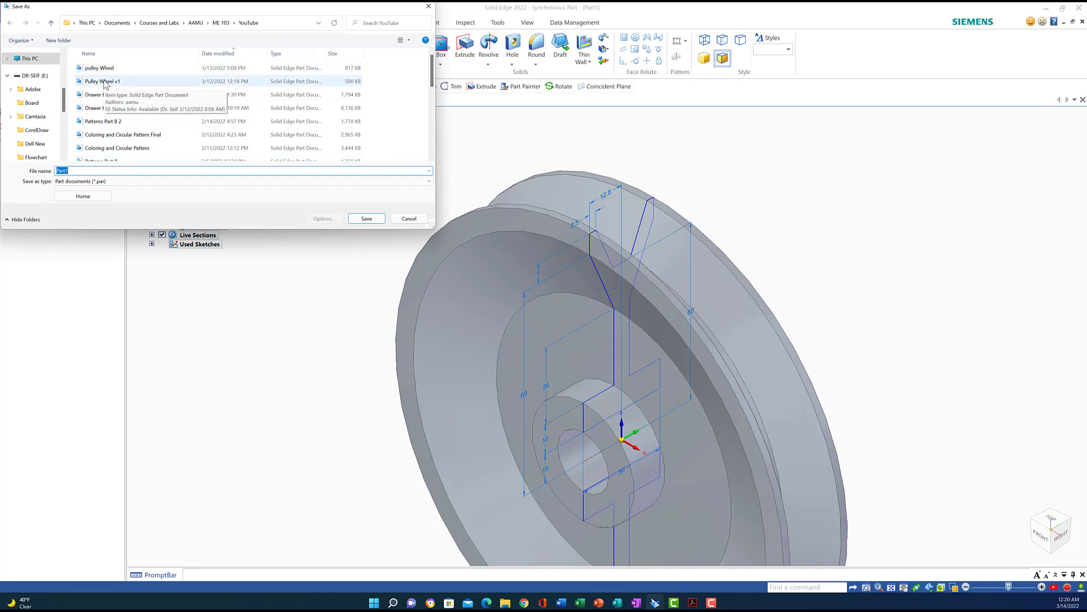
pyautogui.click(105, 82)
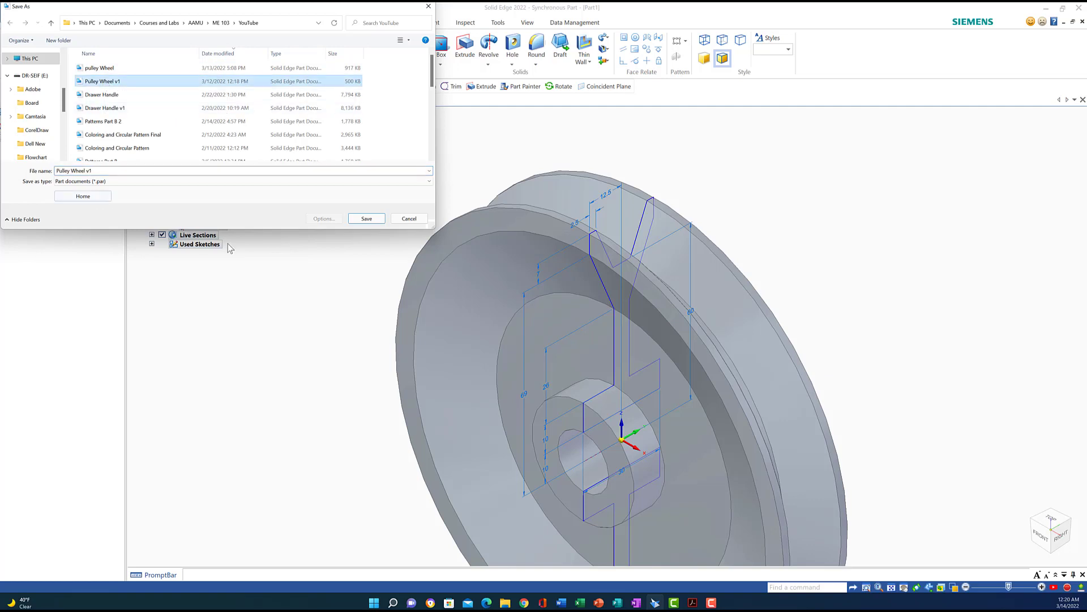
pyautogui.click(367, 219)
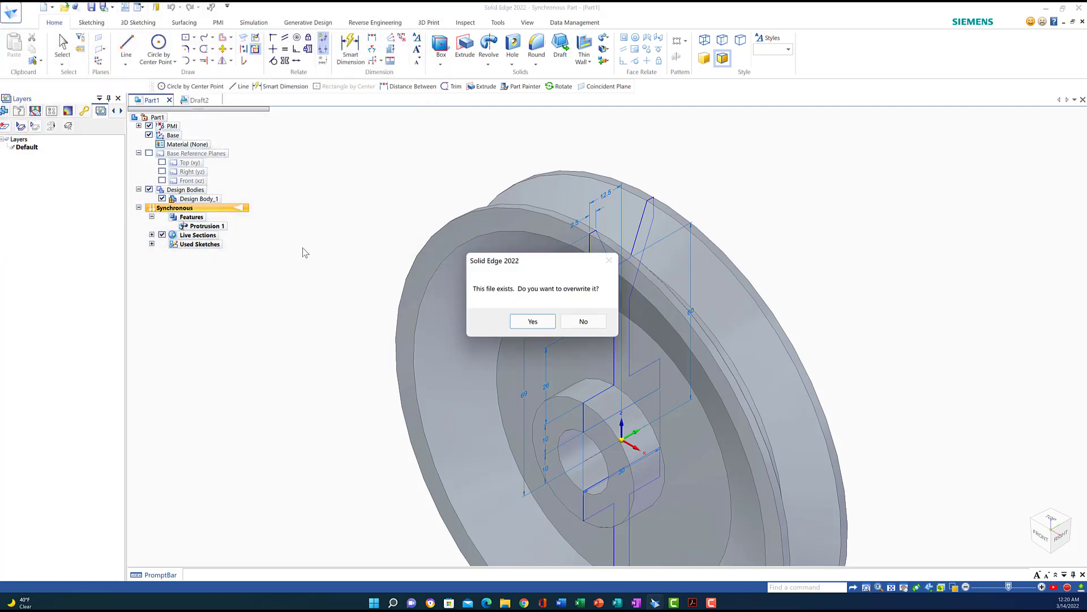
pyautogui.click(547, 324)
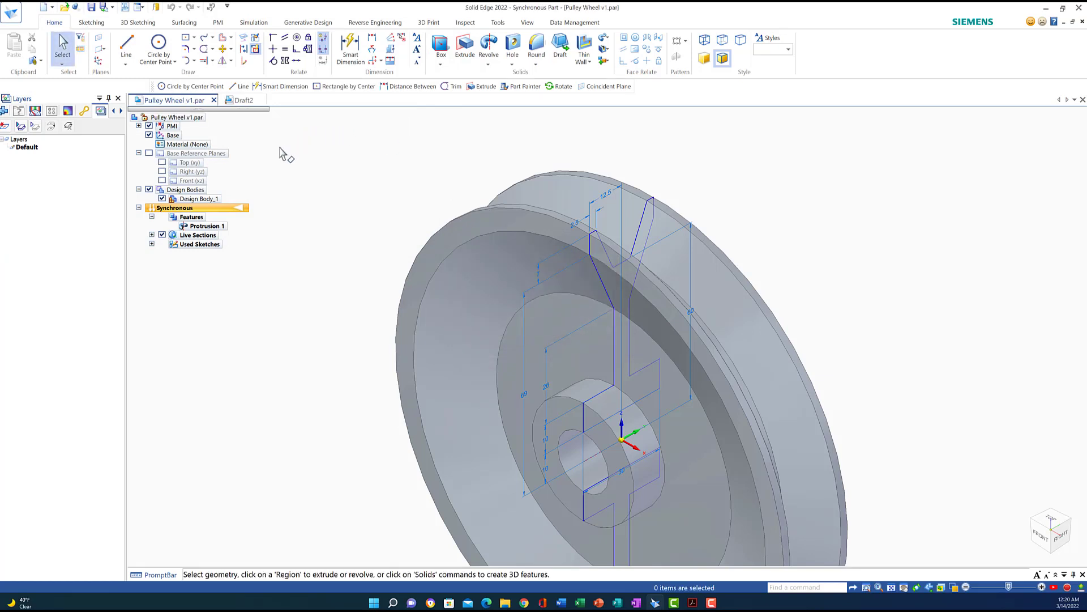
# Step: In the draft, insert the circular front view of Pulley Wheel v1 at 1:1 scale on the lower left of the sheet
pyautogui.click(243, 100)
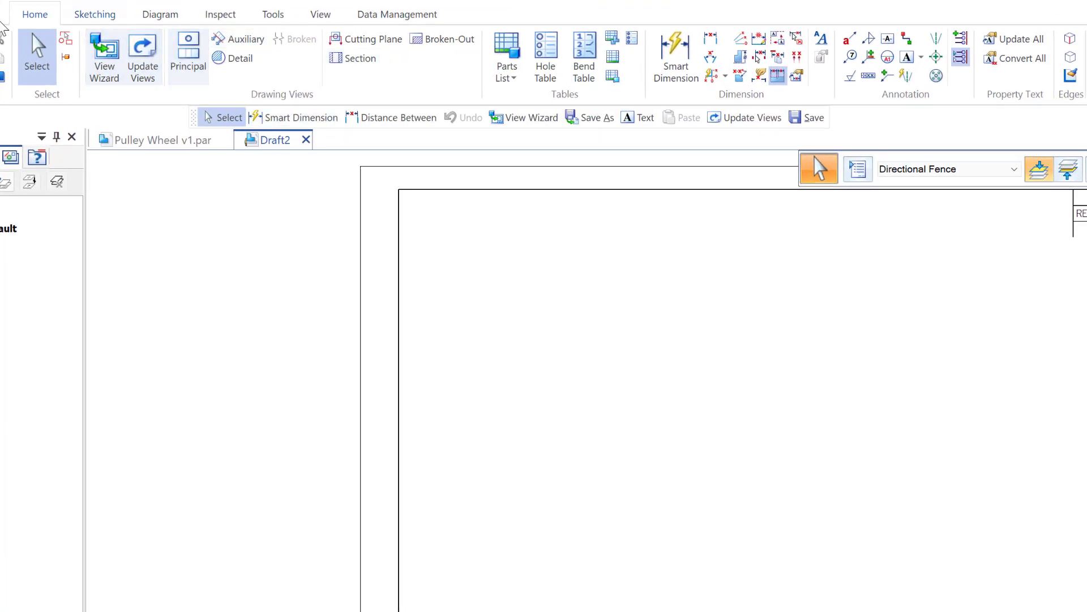
pyautogui.click(109, 56)
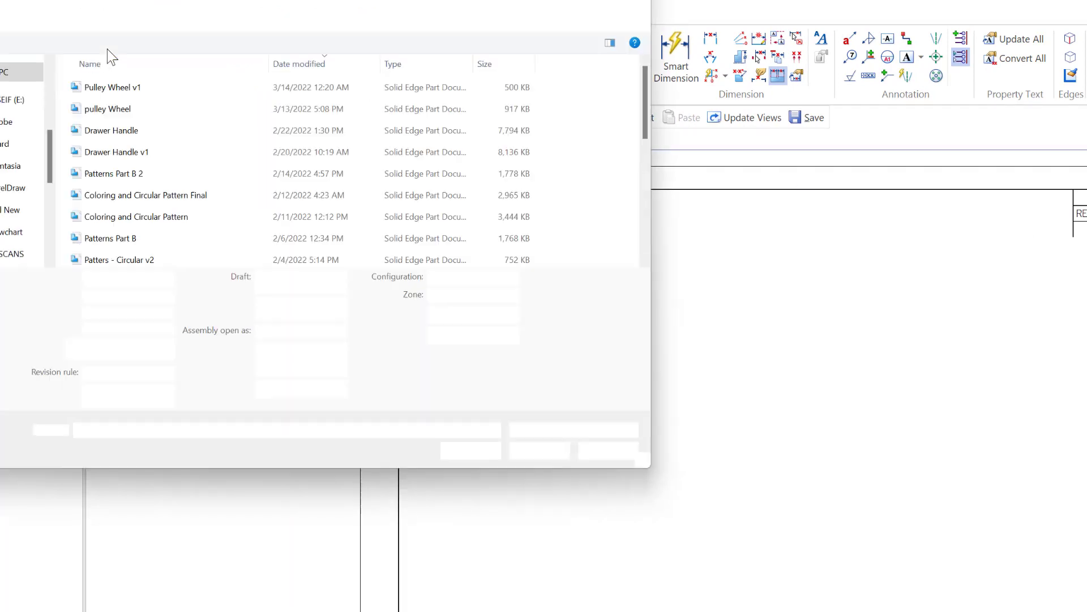
pyautogui.click(116, 89)
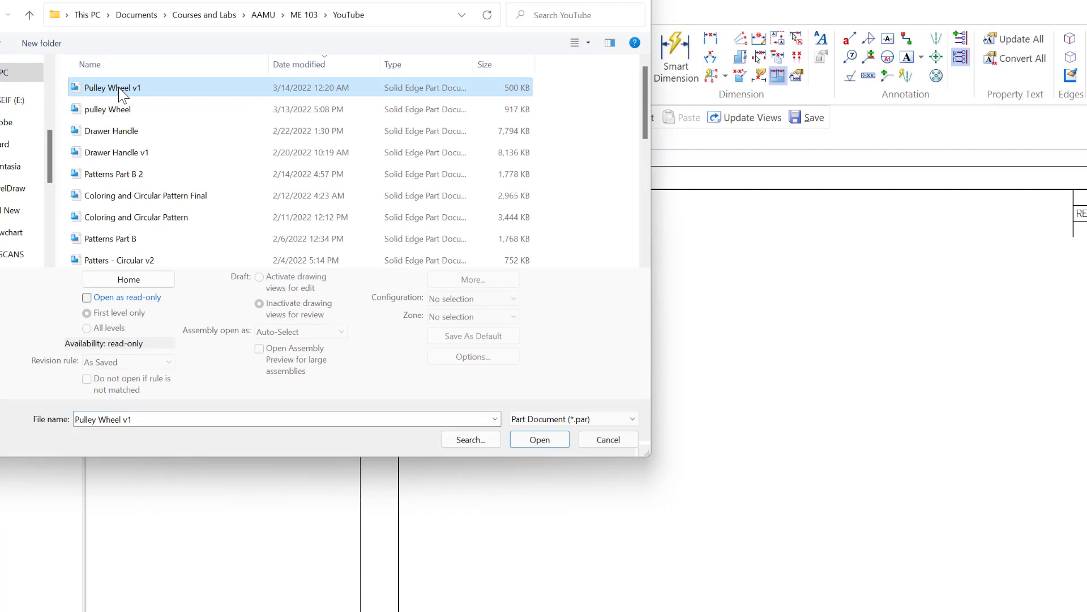
pyautogui.click(532, 440)
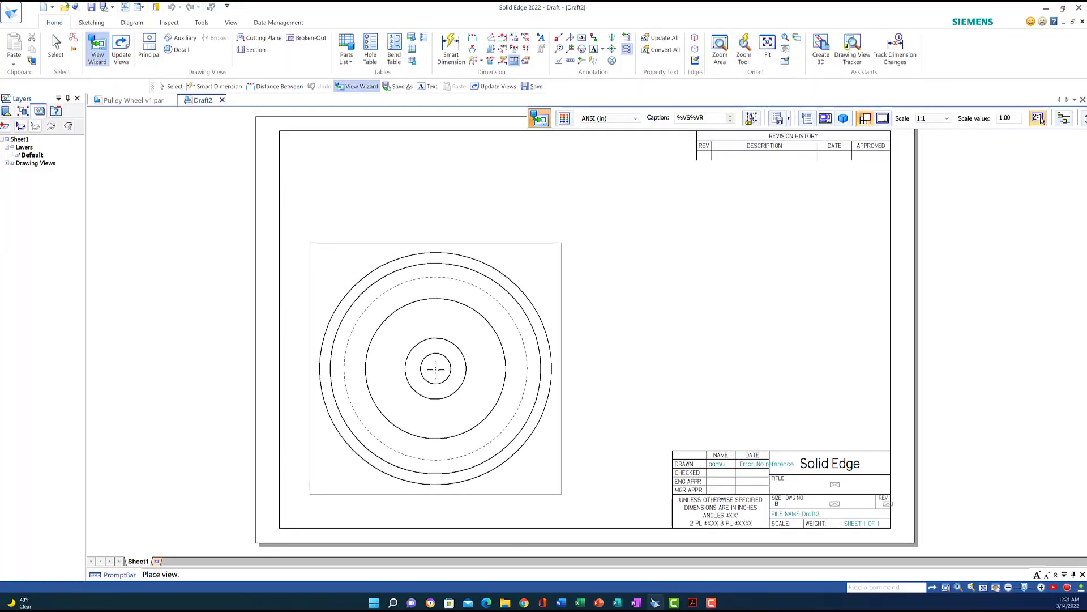
pyautogui.click(435, 369)
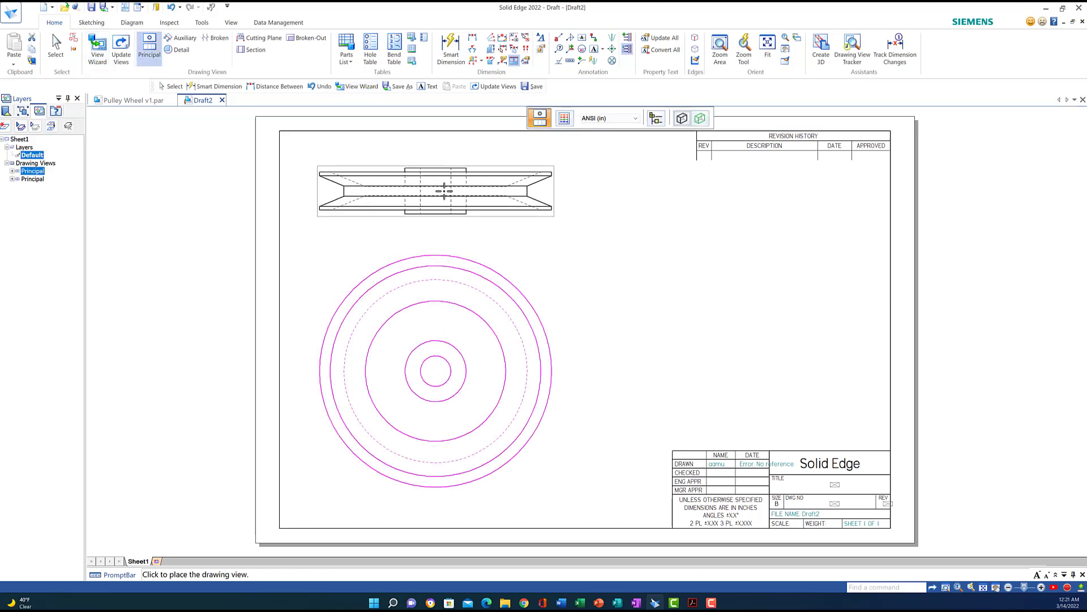
# Step: Place the projected top view above the front view and a pictorial view diagonally up to its right
pyautogui.click(444, 191)
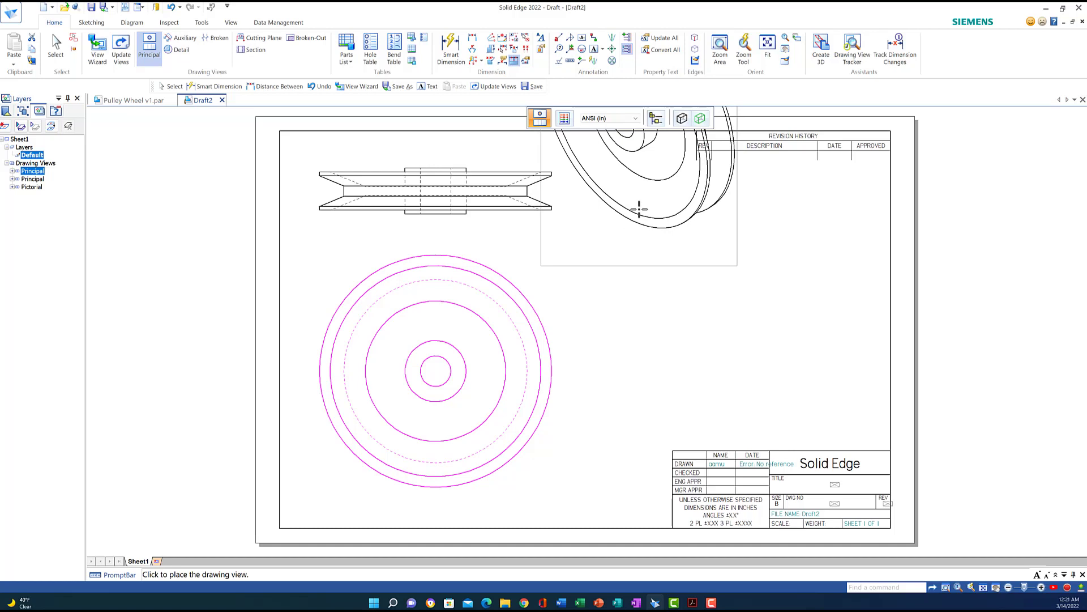
pyautogui.click(639, 209)
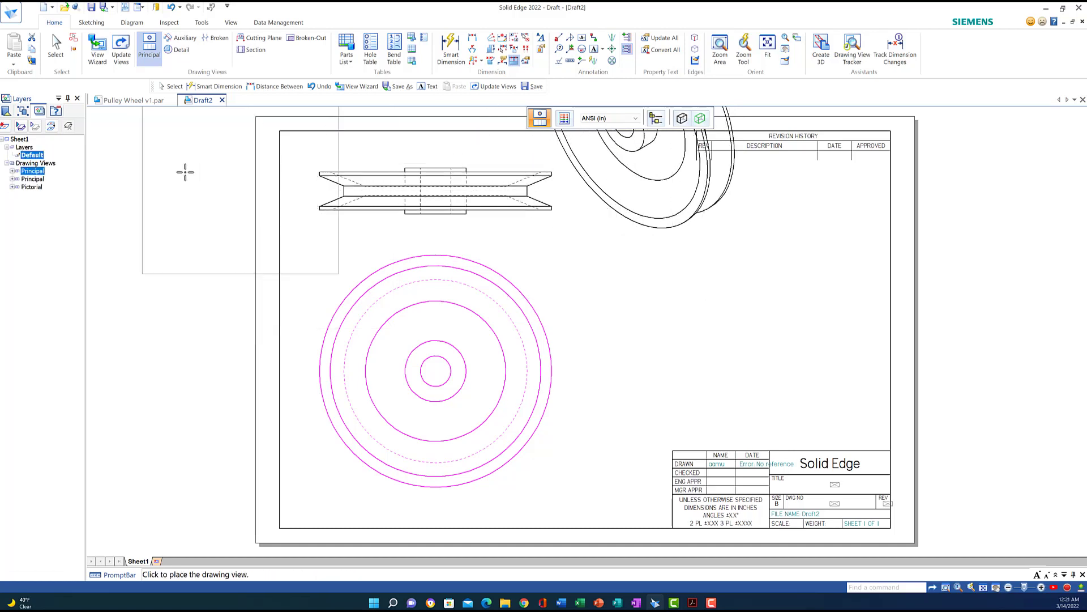
pyautogui.press('Escape')
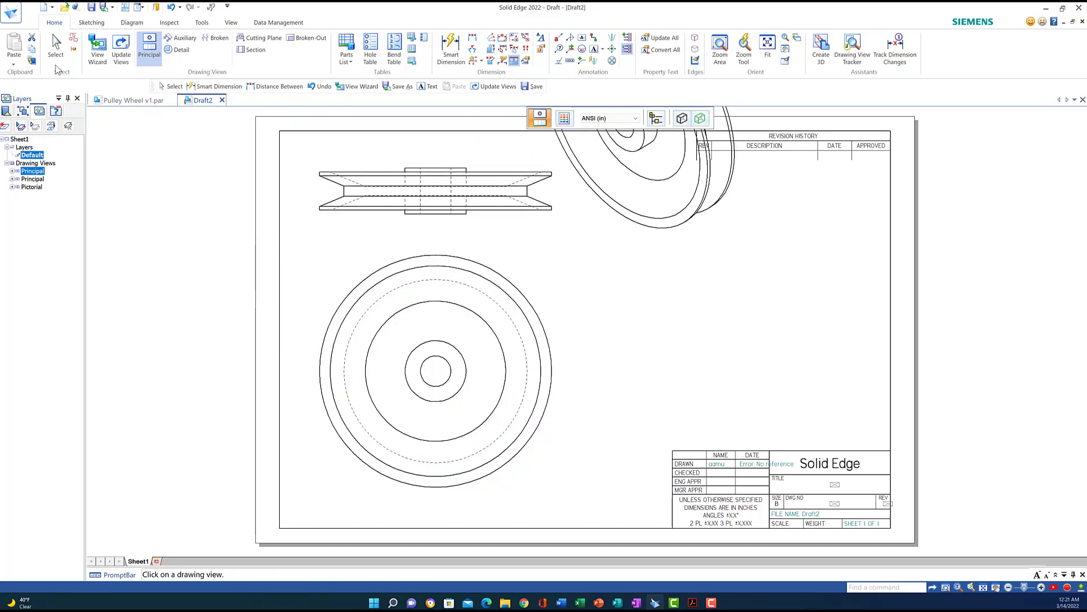
# Step: Move the pictorial view fully onto the right side of the sheet, above the title block
pyautogui.click(55, 42)
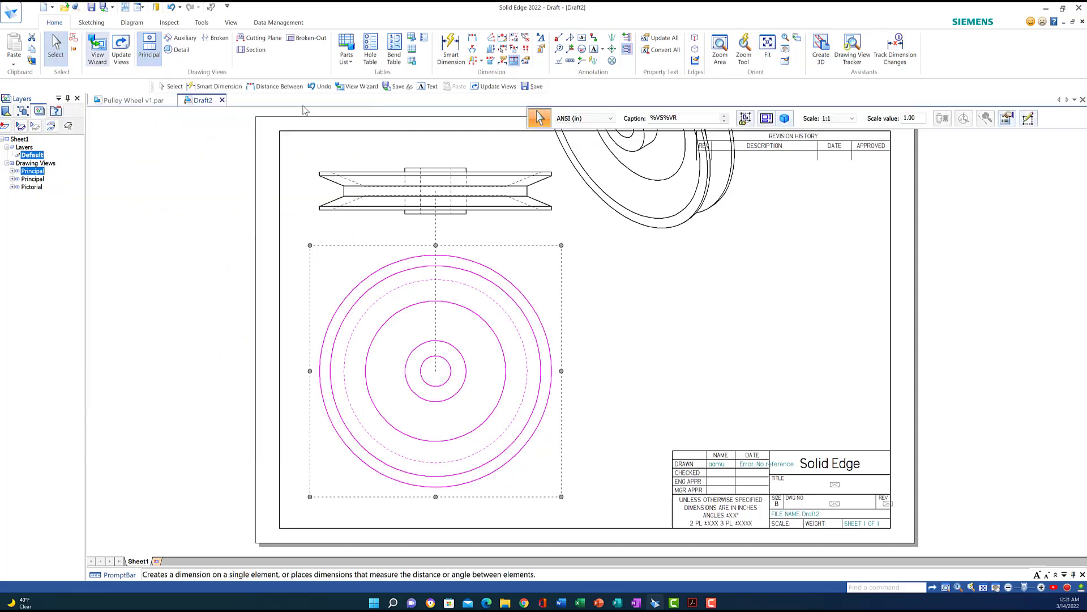
pyautogui.click(668, 178)
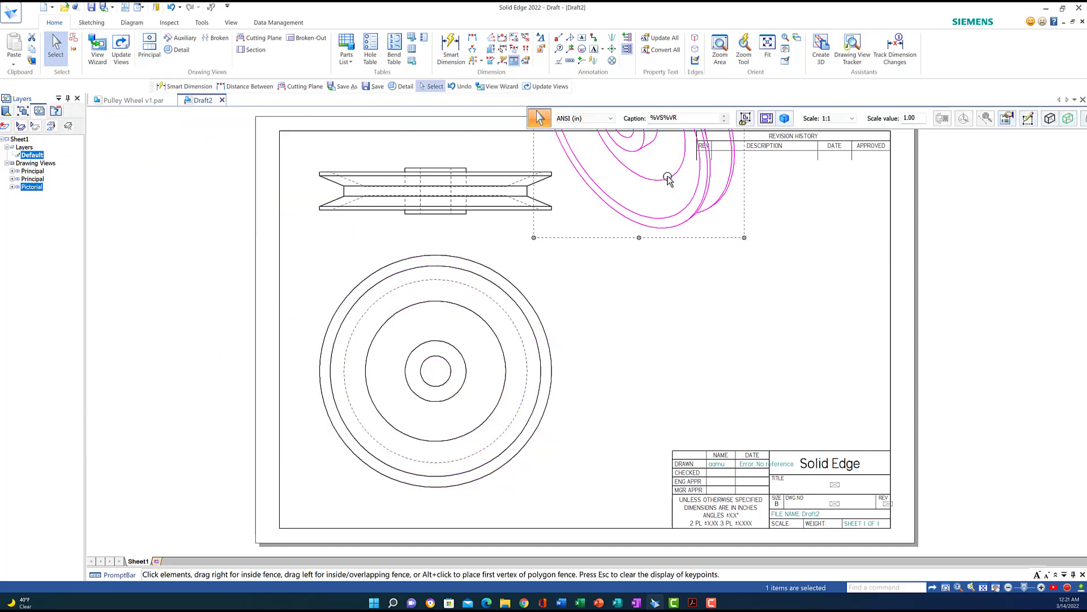
pyautogui.moveTo(669, 178); pyautogui.dragTo(821, 335)
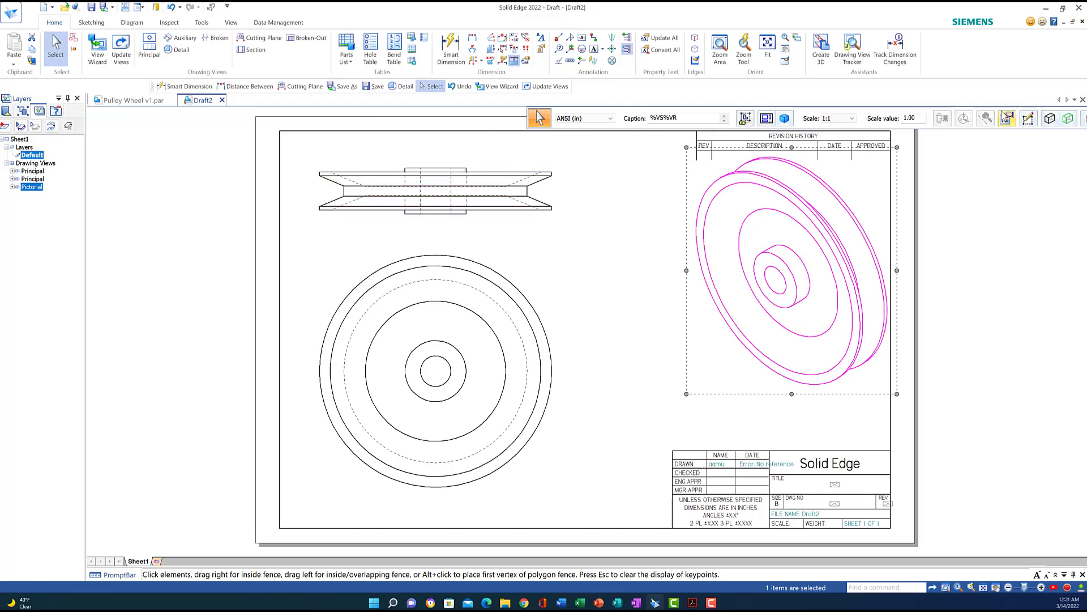
# Step: Set the pictorial view's shading to Grayscale Shaded with Edges and update the view
pyautogui.moveTo(997, 113); pyautogui.dragTo(897, 107)
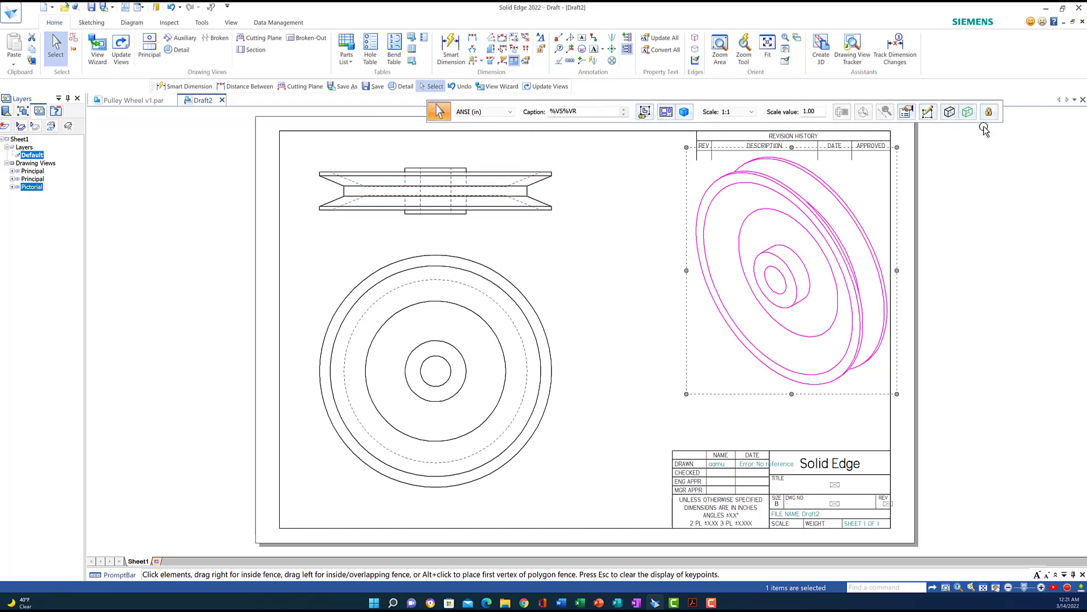
pyautogui.click(950, 113)
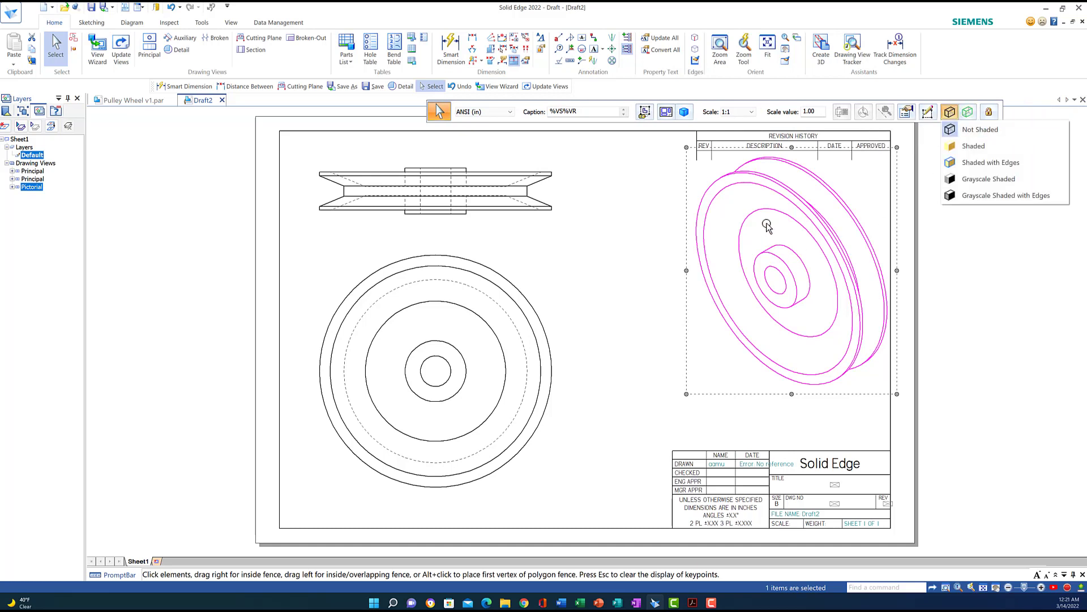
pyautogui.click(979, 197)
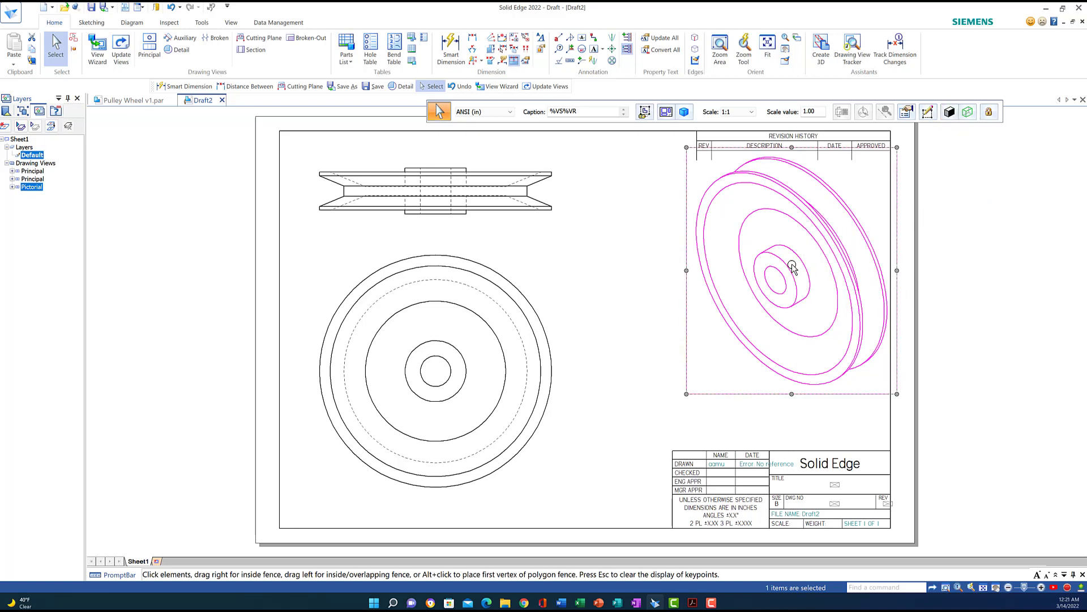
pyautogui.rightClick(808, 219)
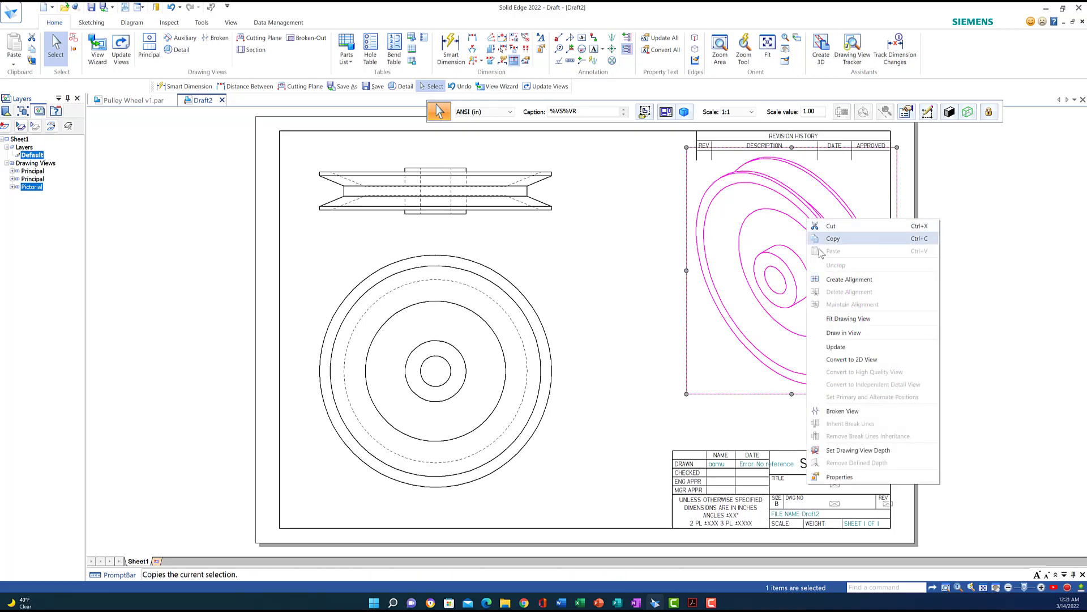
pyautogui.click(837, 347)
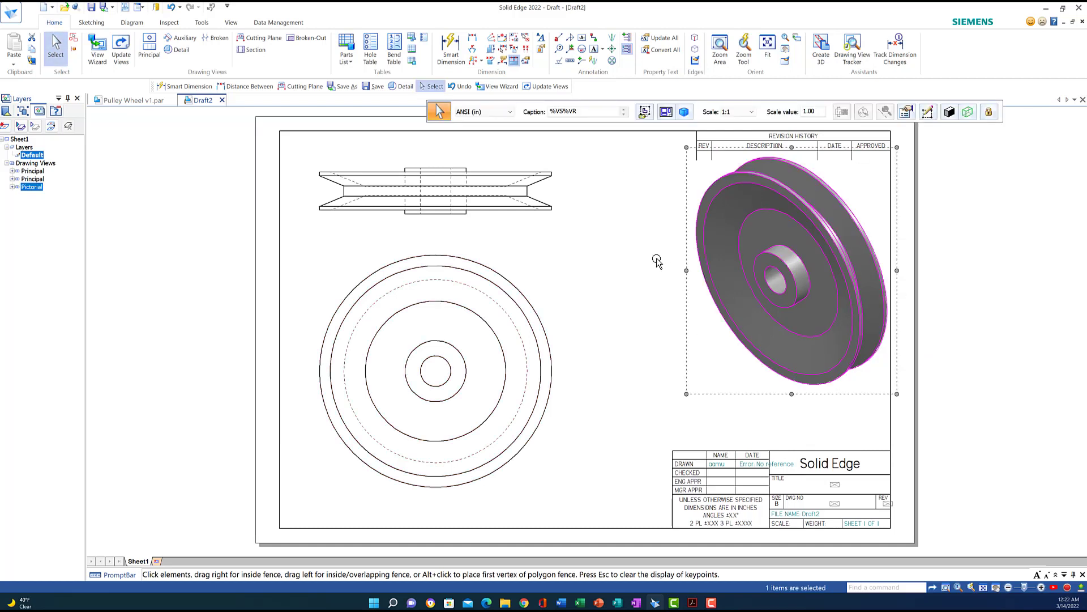
pyautogui.click(635, 233)
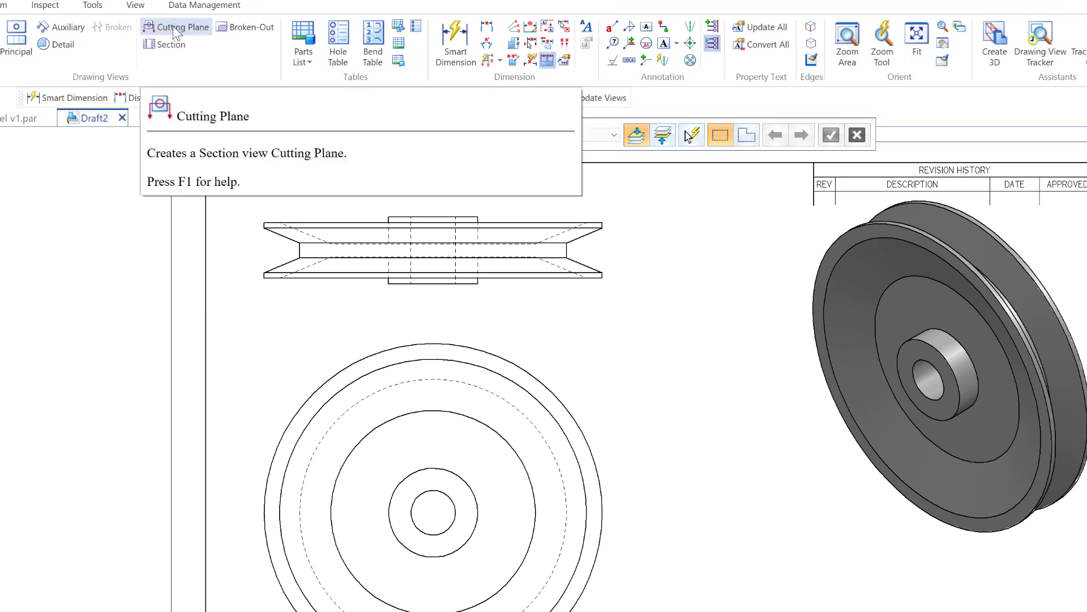
# Step: Create a stepped cutting plane on the front view, running vertically from above the rim to the bore centre, horizontally past the left rim, and down
pyautogui.click(175, 30)
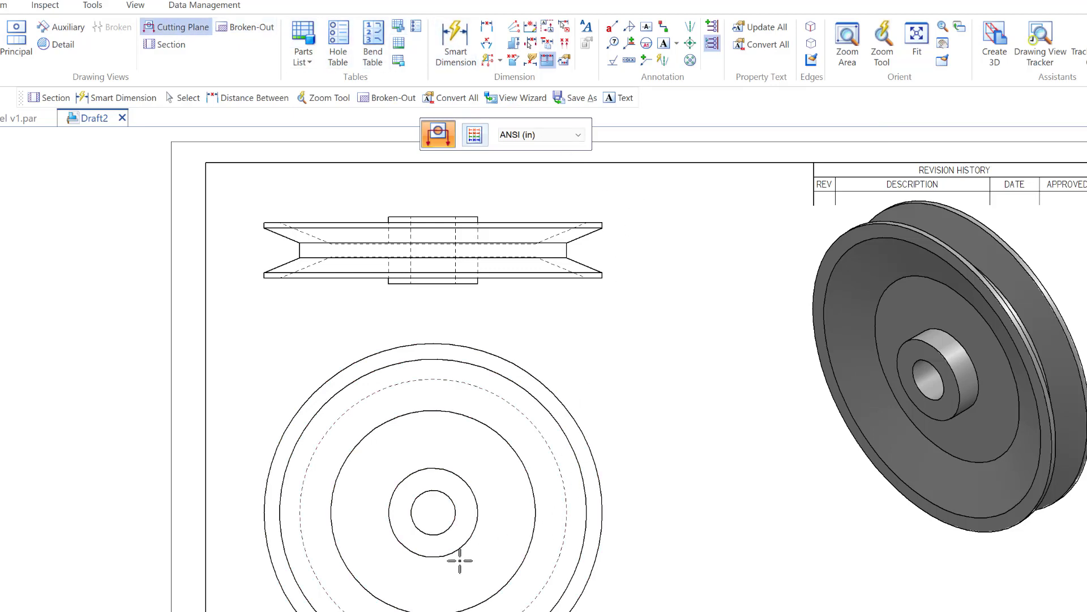
pyautogui.click(413, 518)
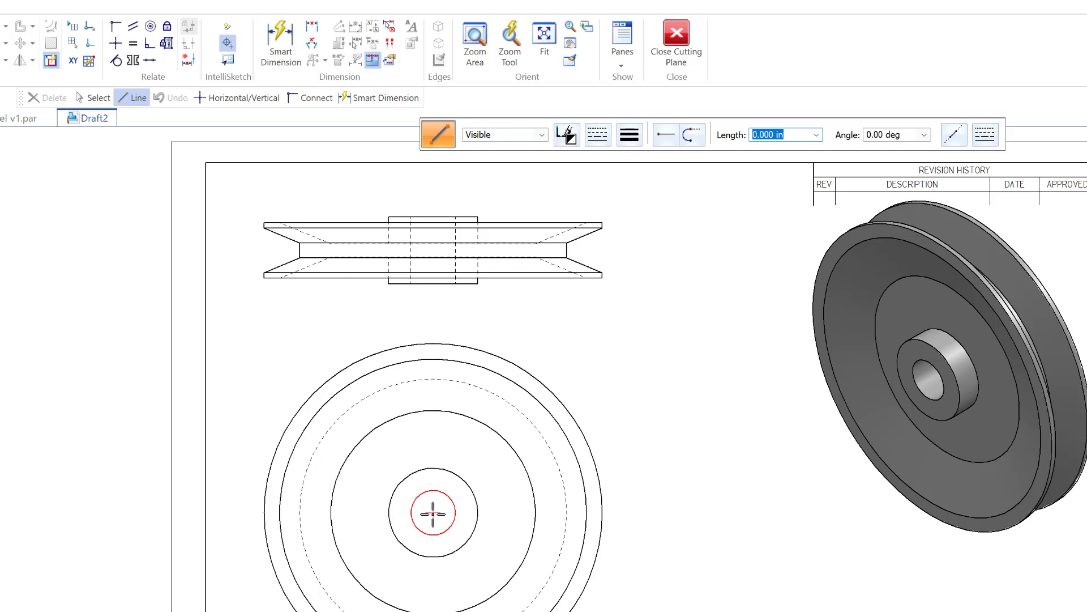
pyautogui.click(433, 513)
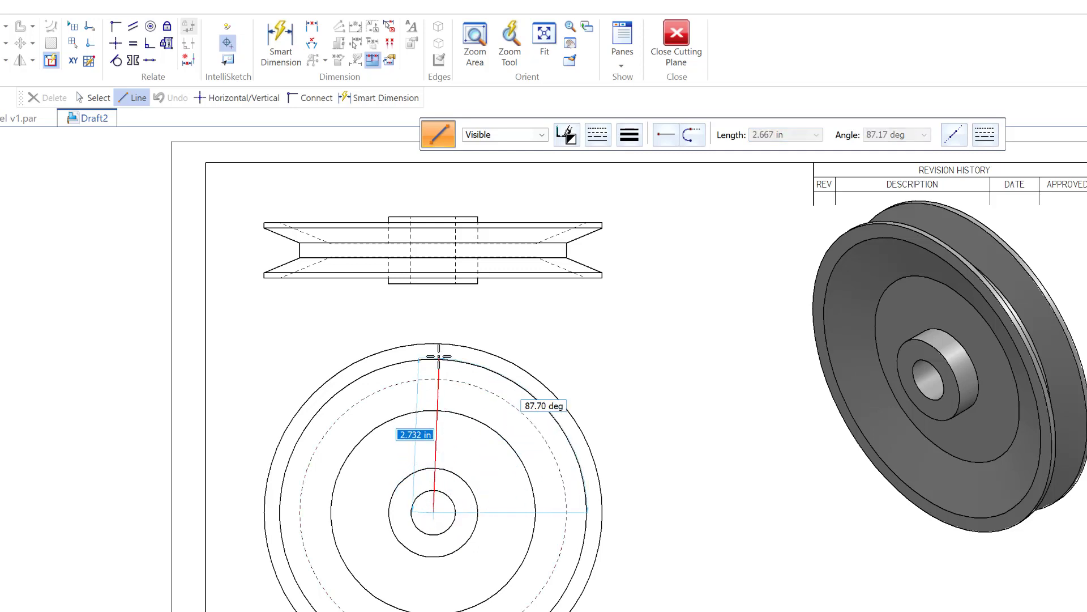
pyautogui.click(434, 318)
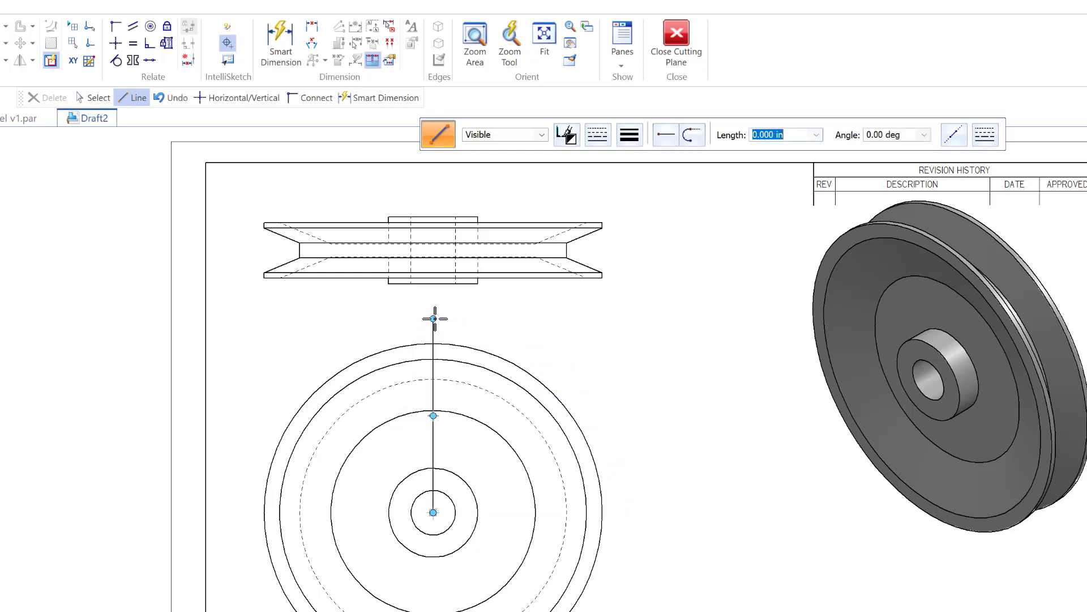
pyautogui.rightClick(337, 324)
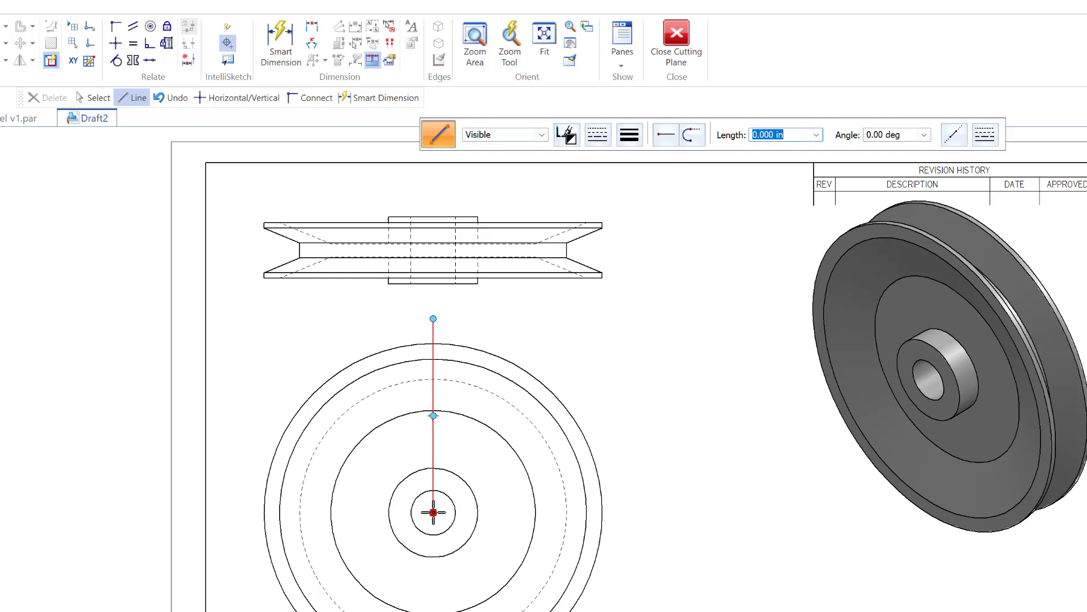
pyautogui.click(433, 512)
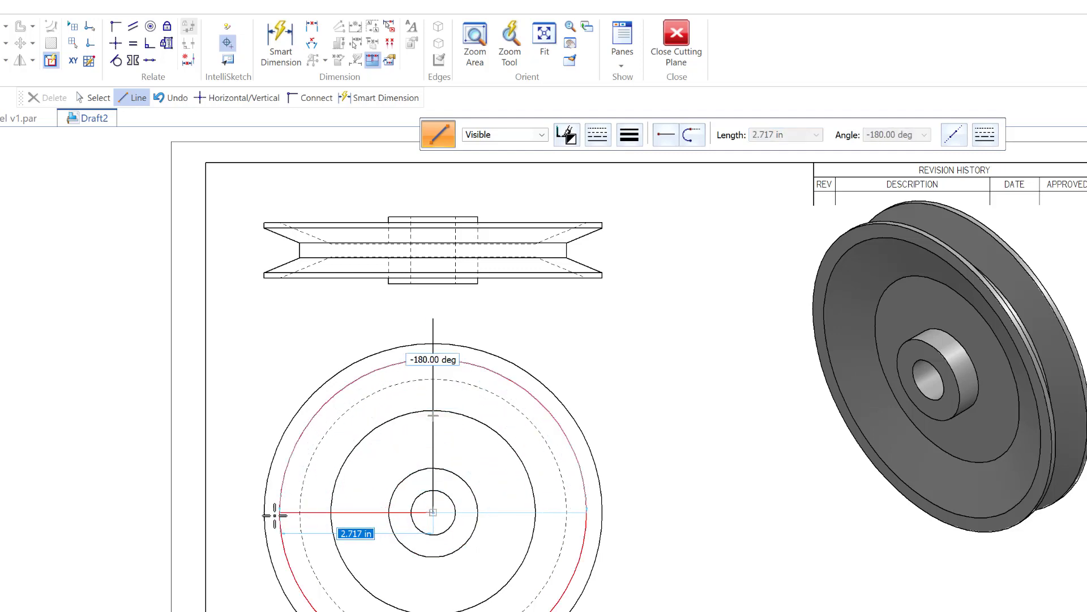
pyautogui.click(237, 513)
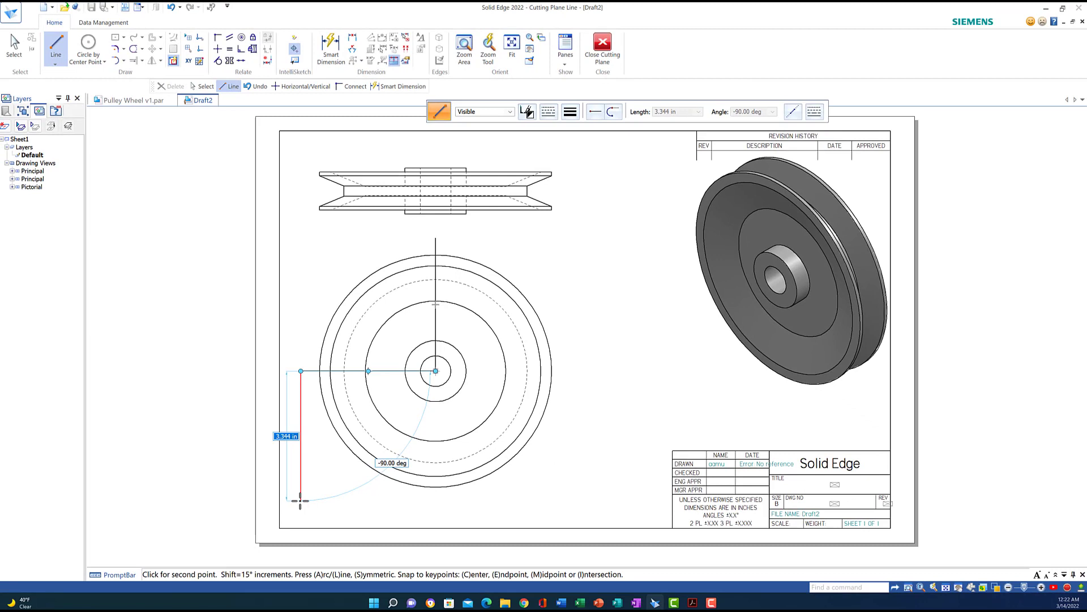
pyautogui.click(300, 501)
pyautogui.rightClick(173, 273)
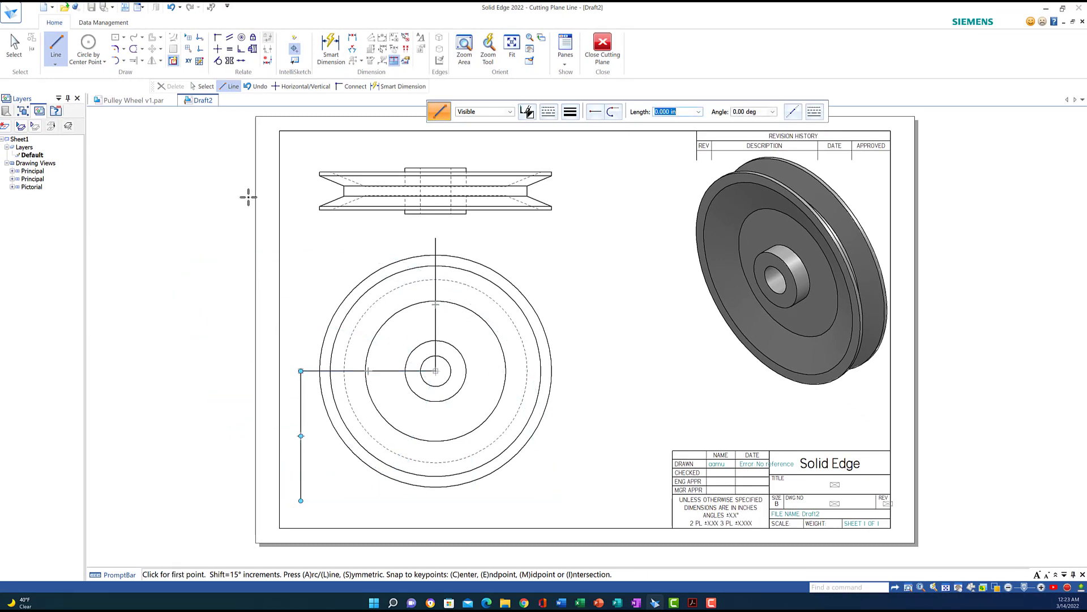
pyautogui.click(603, 48)
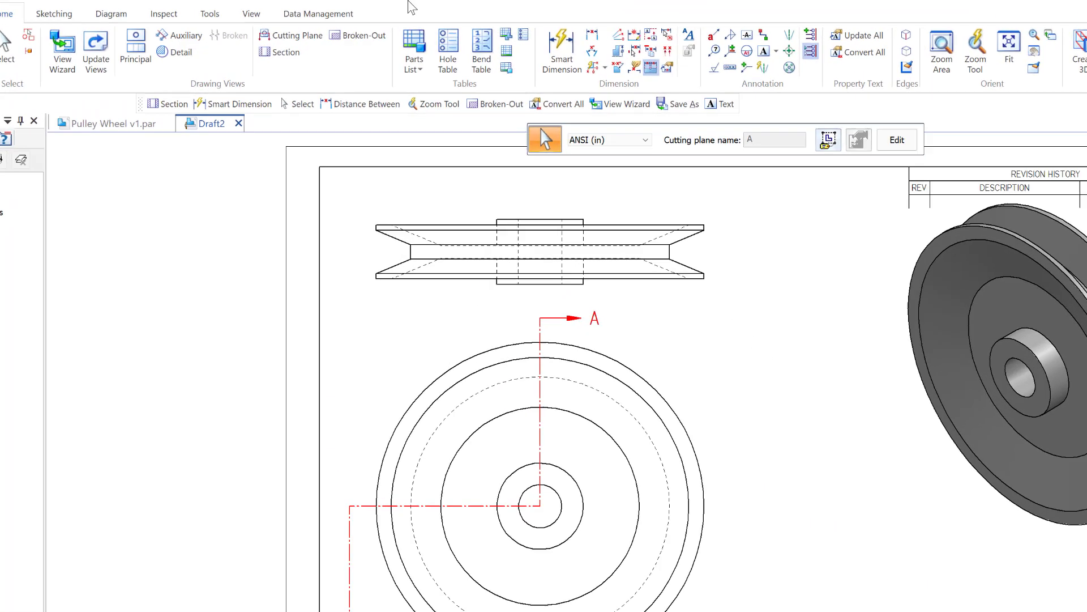
# Step: Create a section view from the front view's cutting plane and place it between the front view and the title block
pyautogui.click(277, 50)
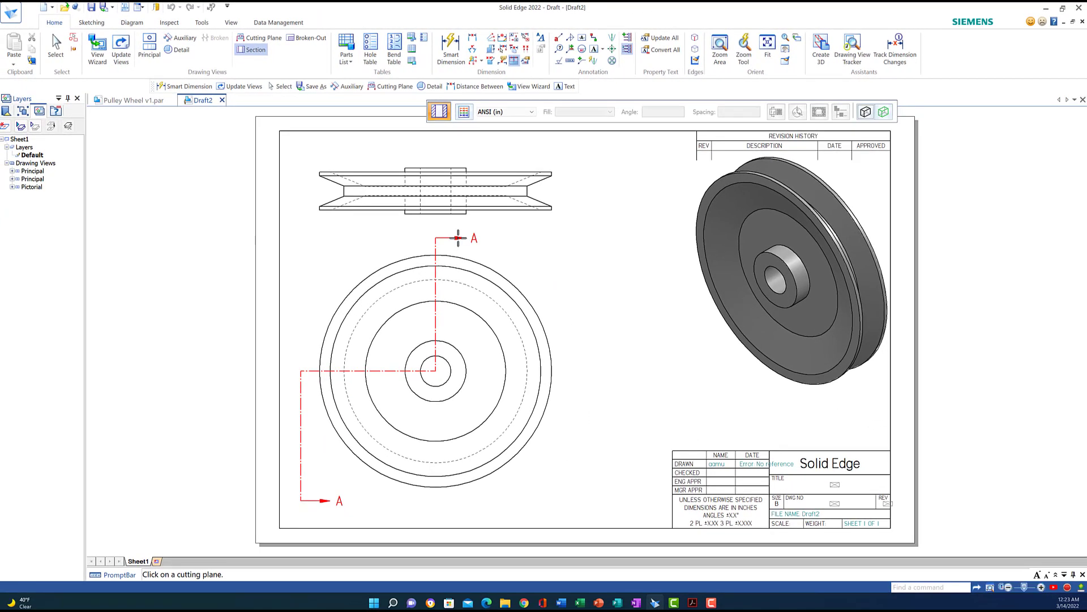
pyautogui.click(458, 237)
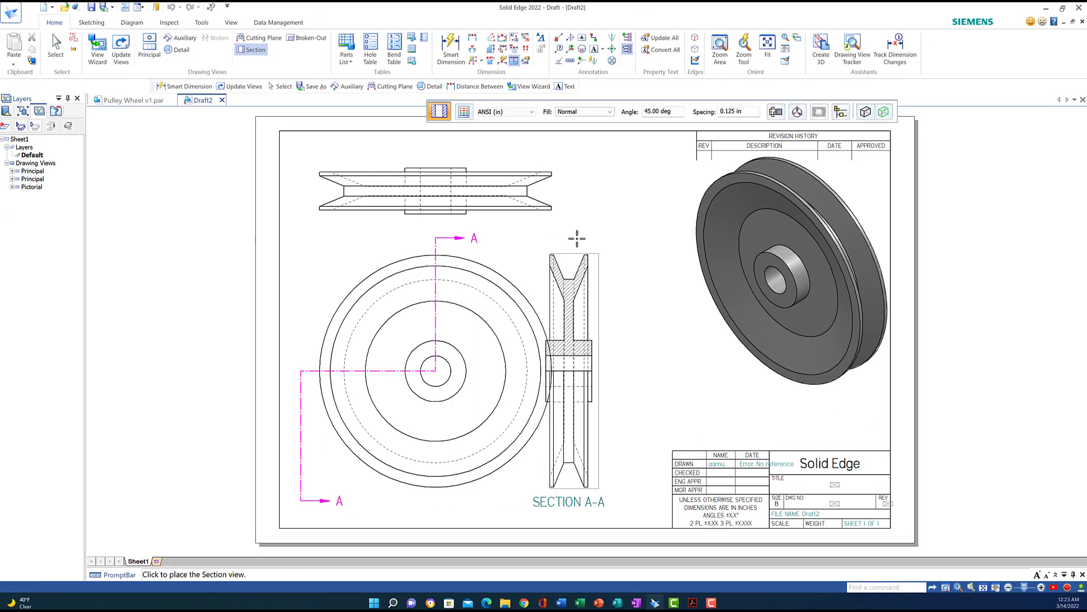
pyautogui.click(611, 230)
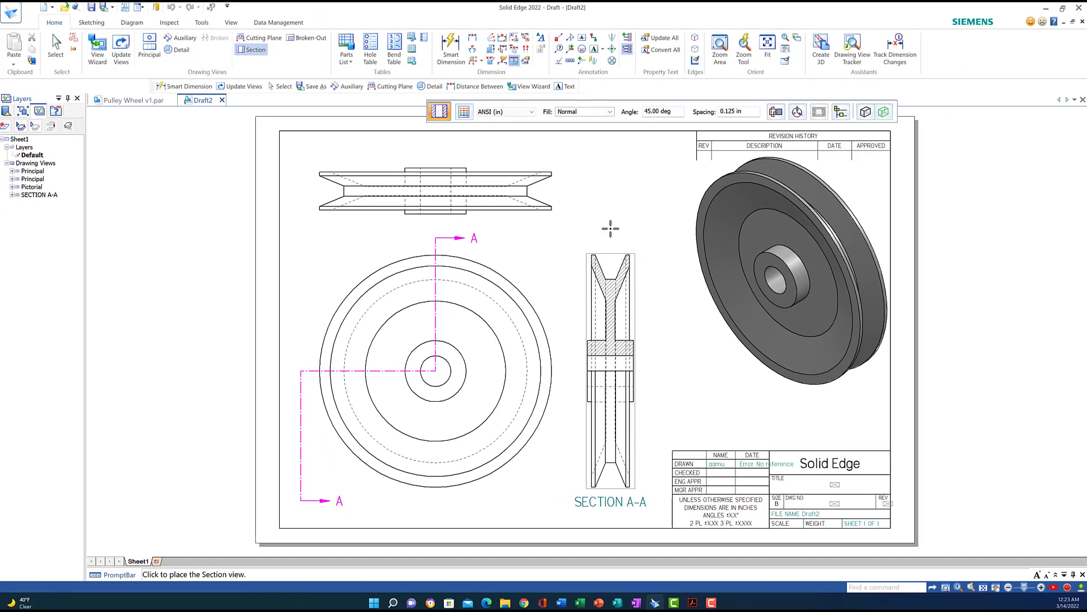
pyautogui.click(609, 228)
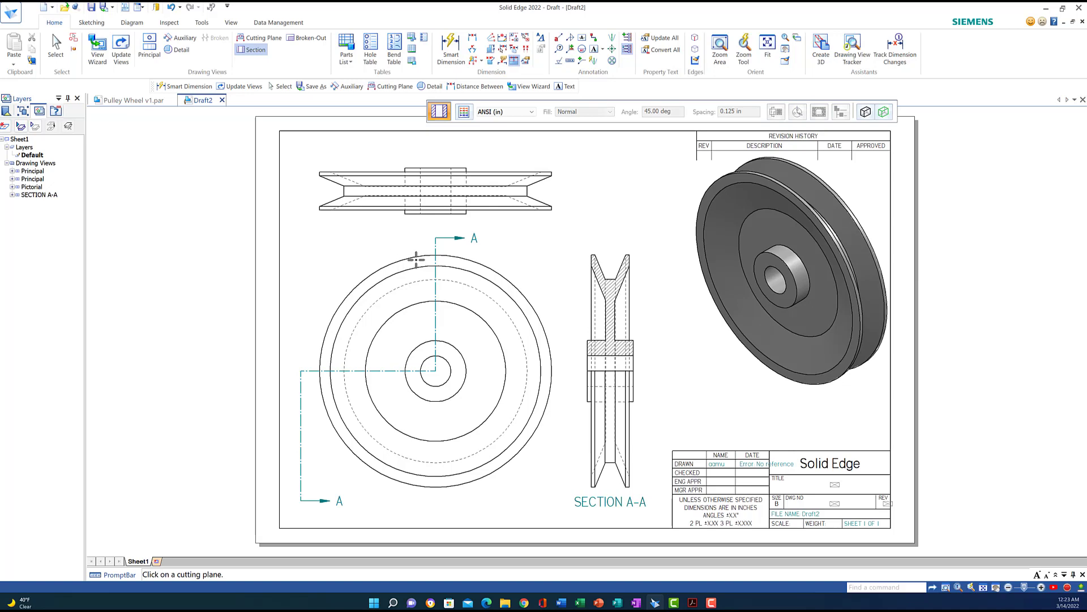
# Step: Move the front view slightly left and raise the top view to leave more space between the views
pyautogui.click(56, 45)
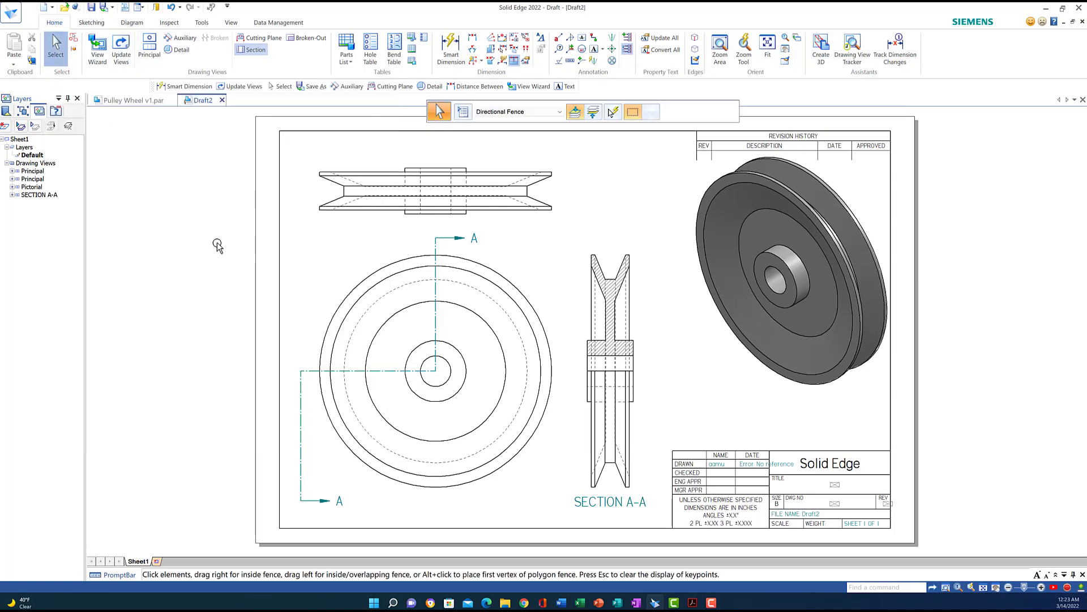
pyautogui.click(404, 268)
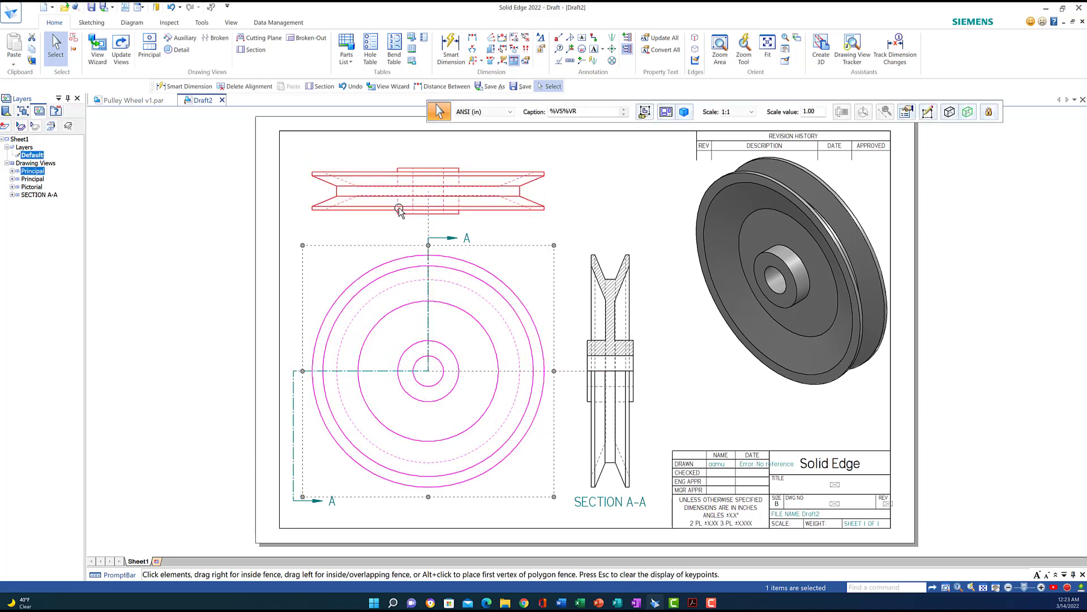
pyautogui.moveTo(399, 211); pyautogui.dragTo(397, 195)
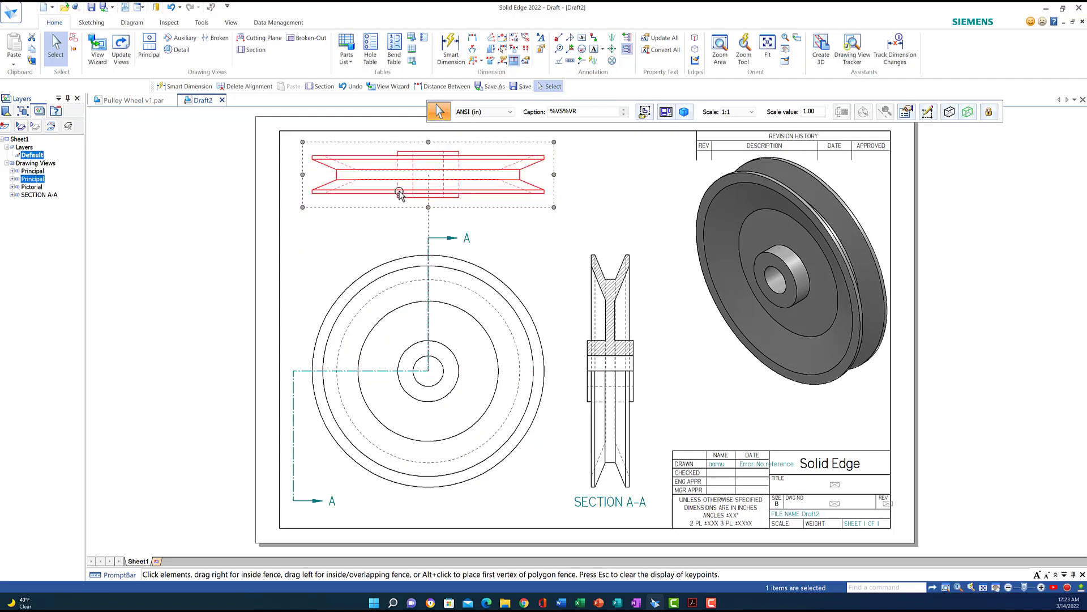
pyautogui.click(218, 148)
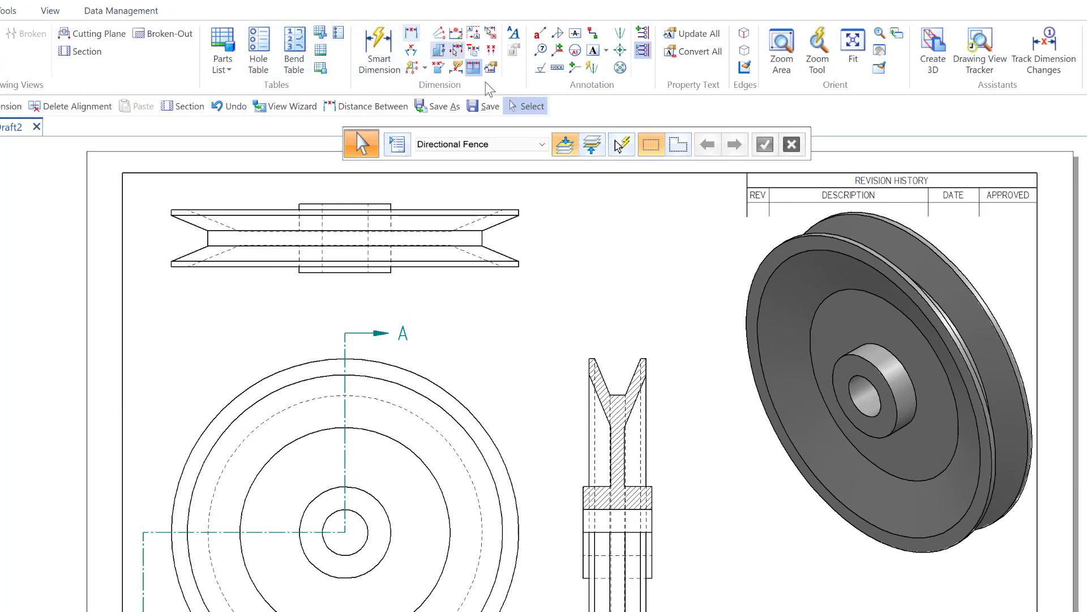
# Step: Set the dimension style to ANSI (mm) with a text scale of 1.75 for Smart Dimension
pyautogui.click(378, 38)
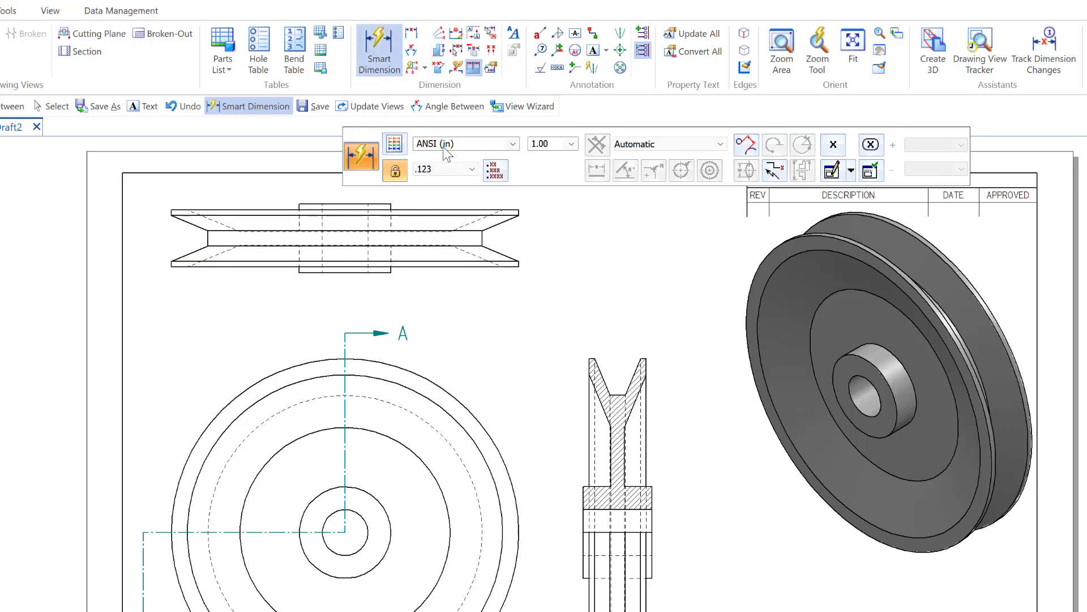
pyautogui.click(513, 145)
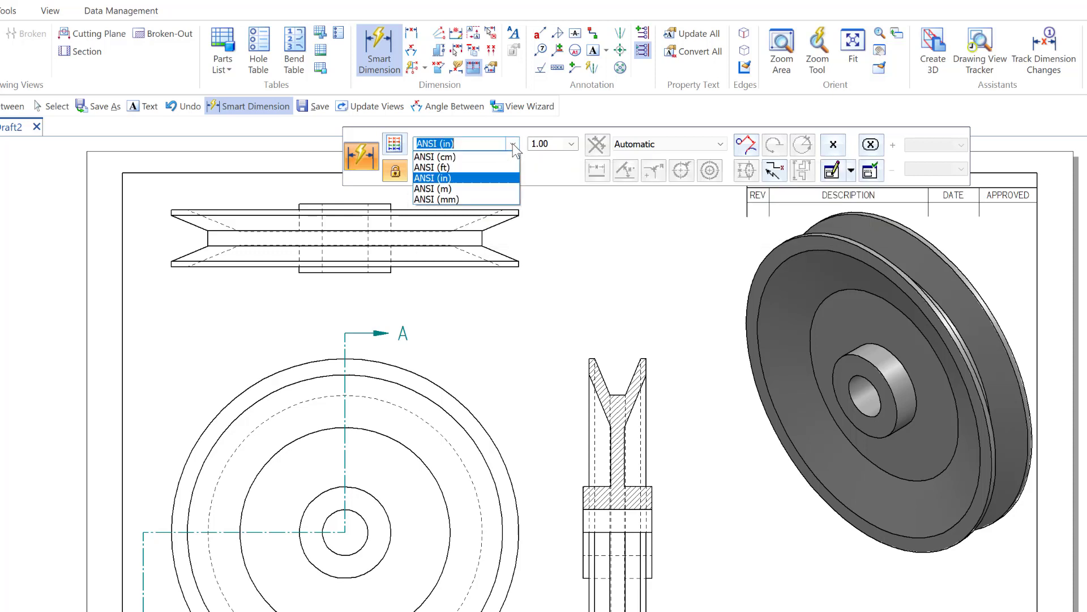
pyautogui.click(426, 200)
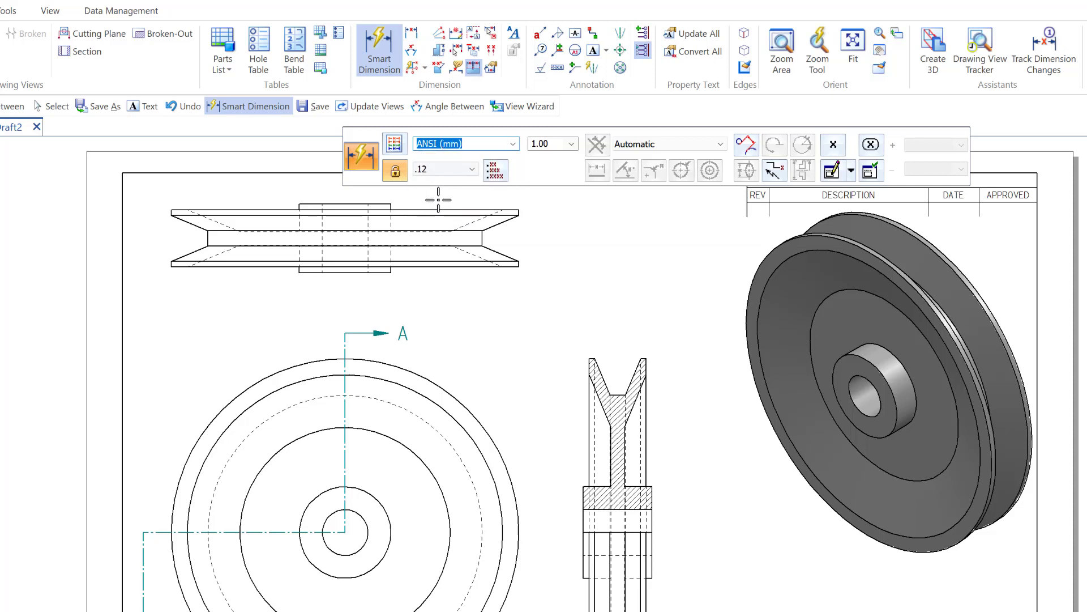
pyautogui.click(572, 145)
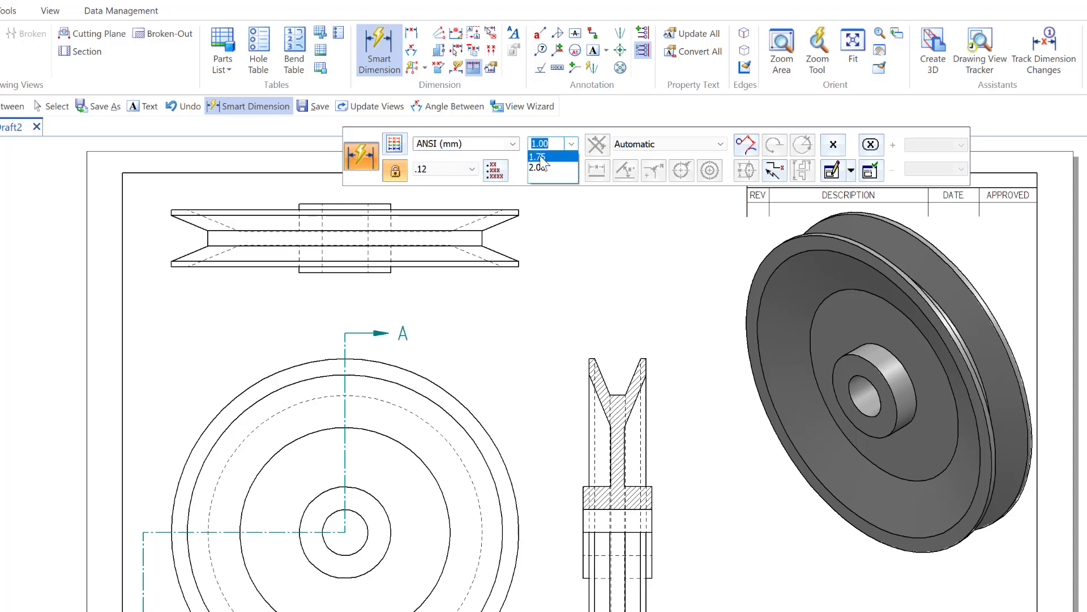
pyautogui.click(541, 158)
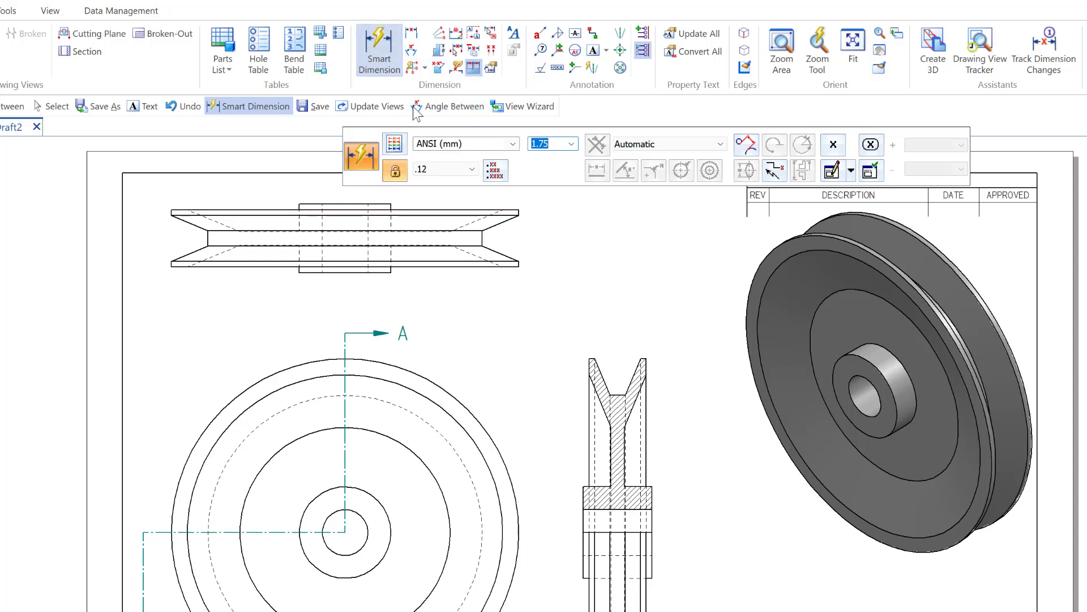
# Step: Dimension the distance between the pulley's outer rim faces in the top view, placing it to the right of the view
pyautogui.click(412, 34)
pyautogui.click(481, 209)
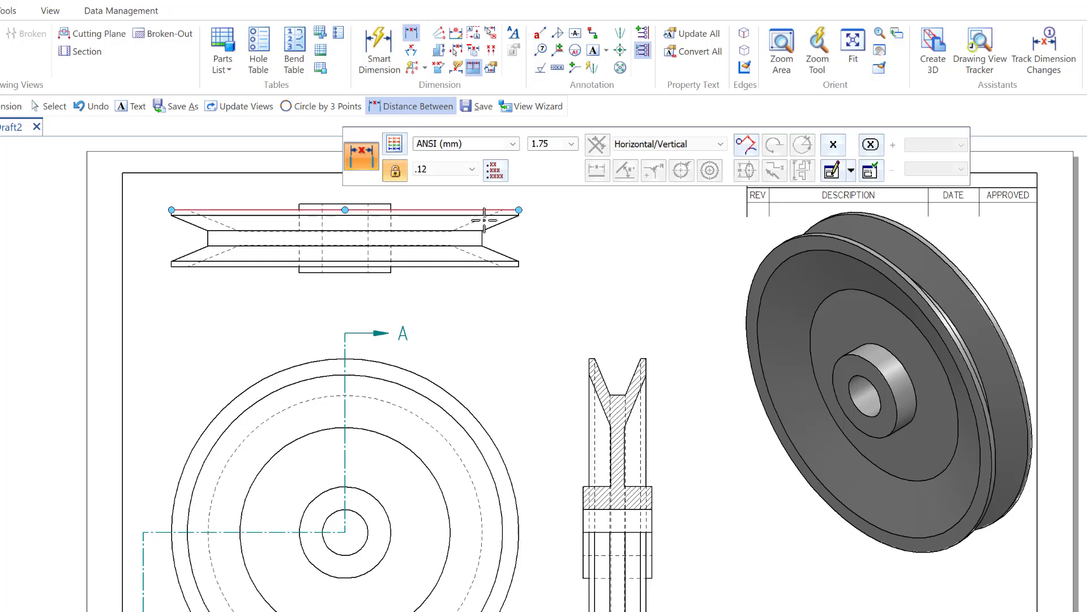
pyautogui.click(479, 265)
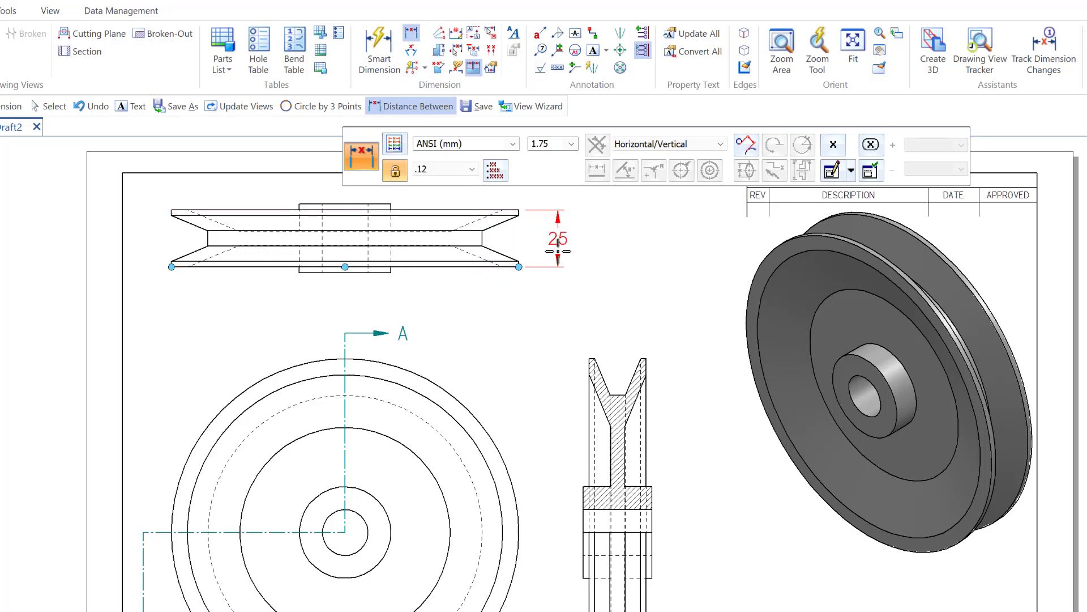
pyautogui.click(554, 256)
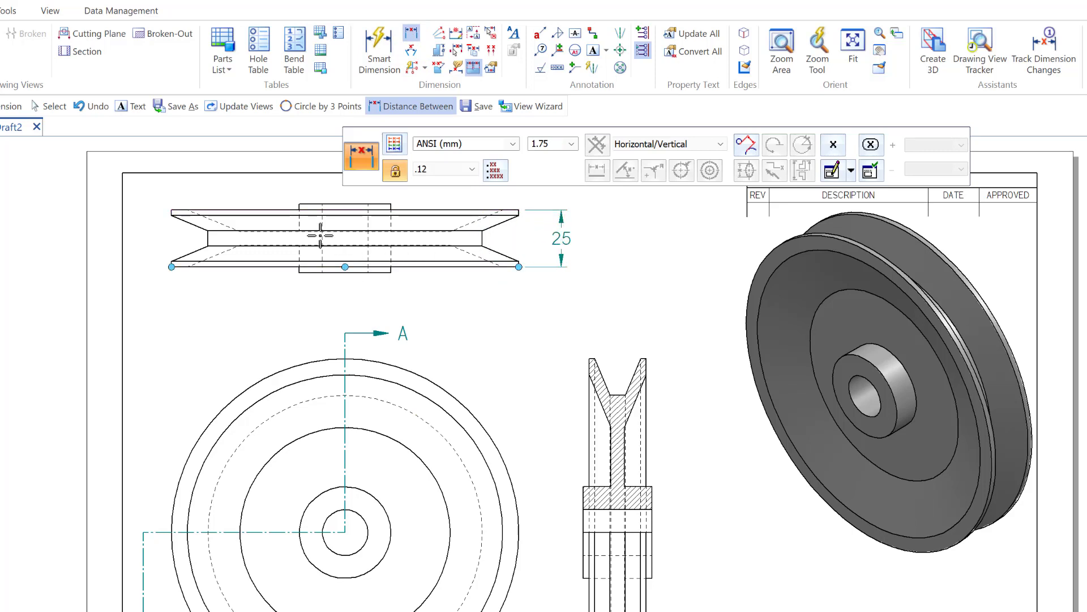
# Step: Dimension the overall hub width between its two end faces in the top view, placing it to the left of the view
pyautogui.click(314, 204)
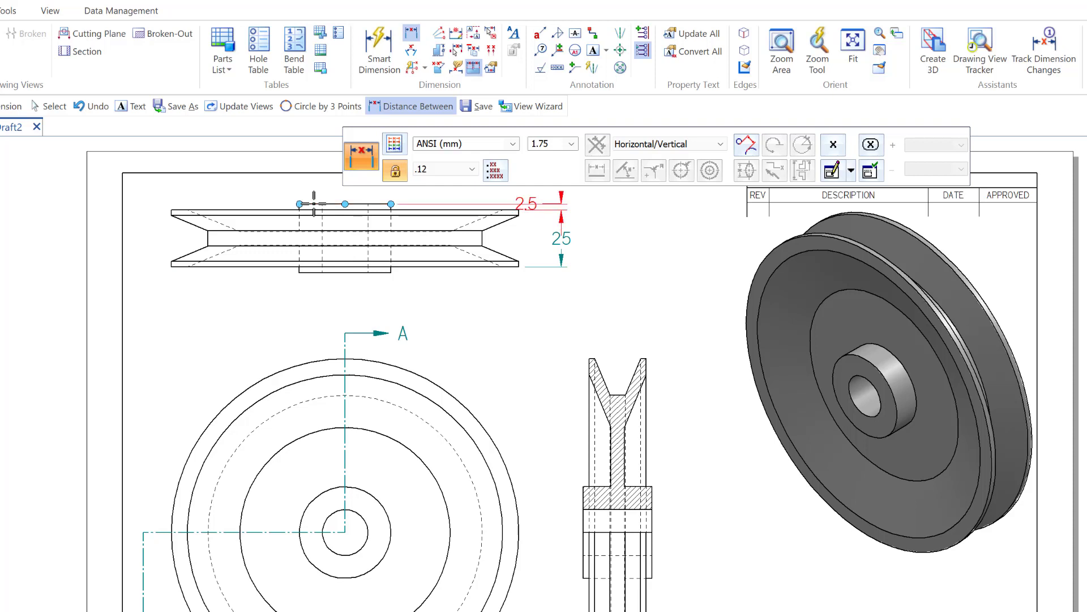
pyautogui.rightClick(314, 204)
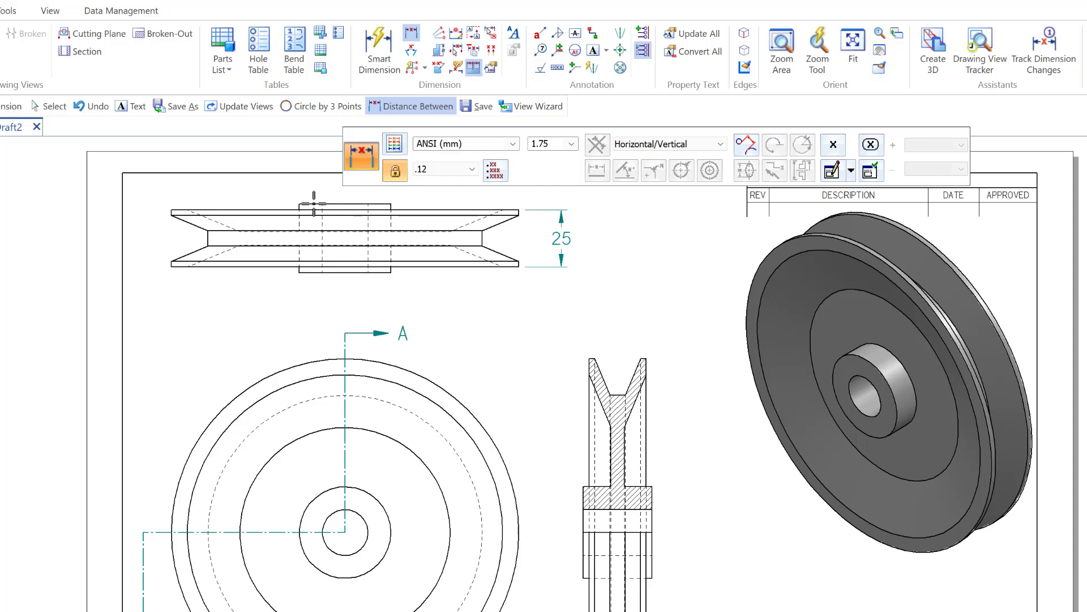
pyautogui.click(411, 36)
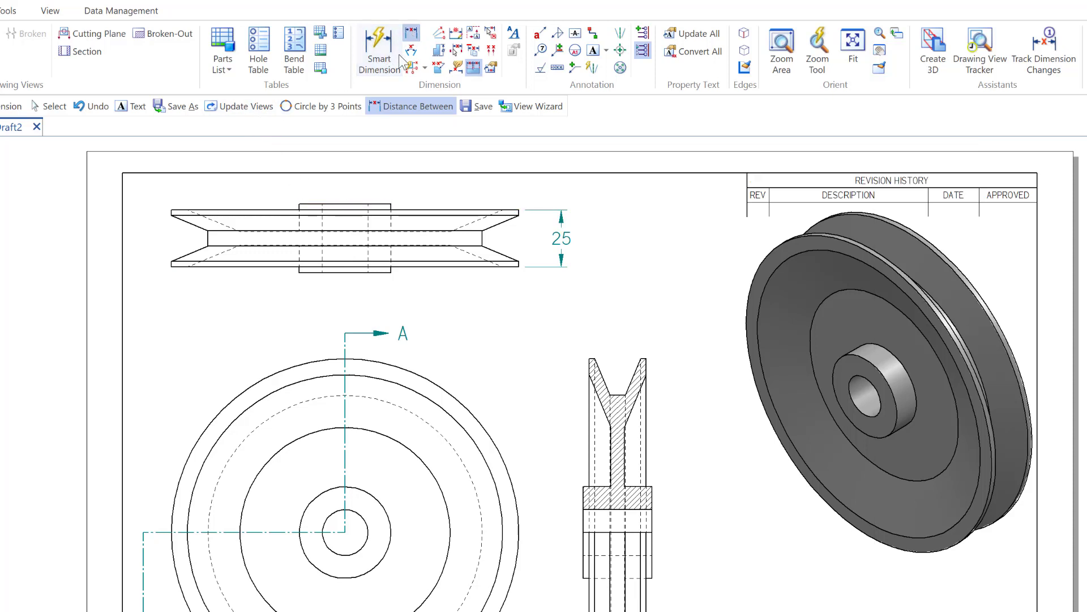
pyautogui.click(315, 204)
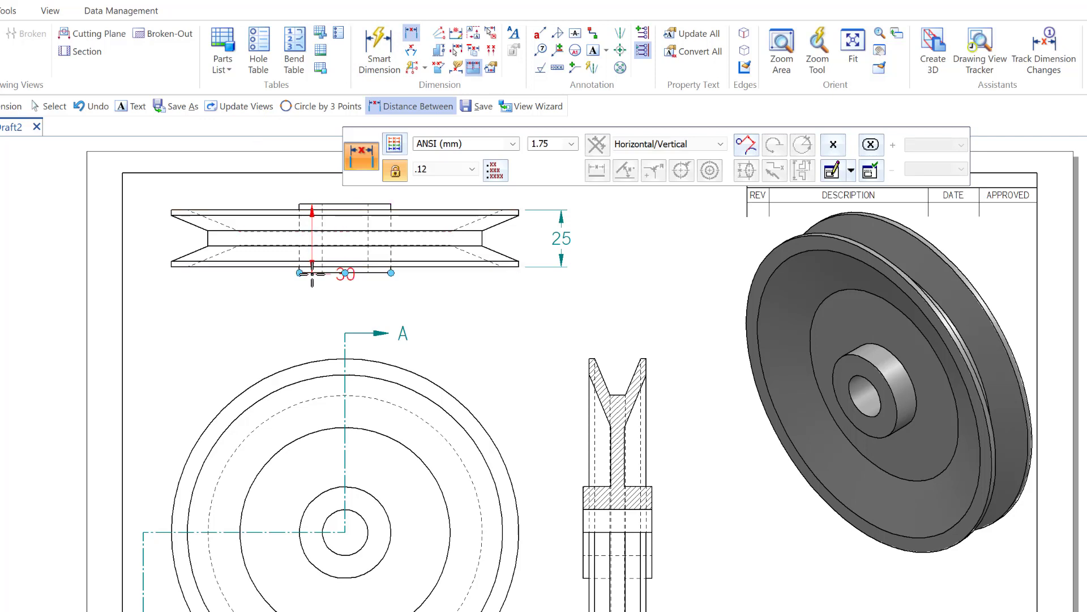
pyautogui.click(312, 273)
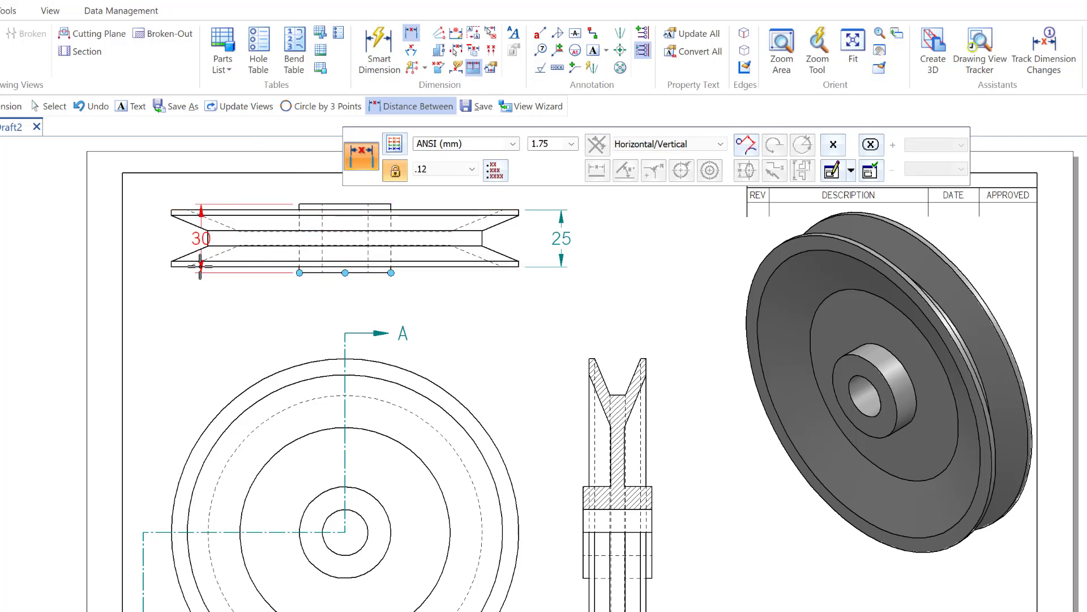
pyautogui.click(141, 249)
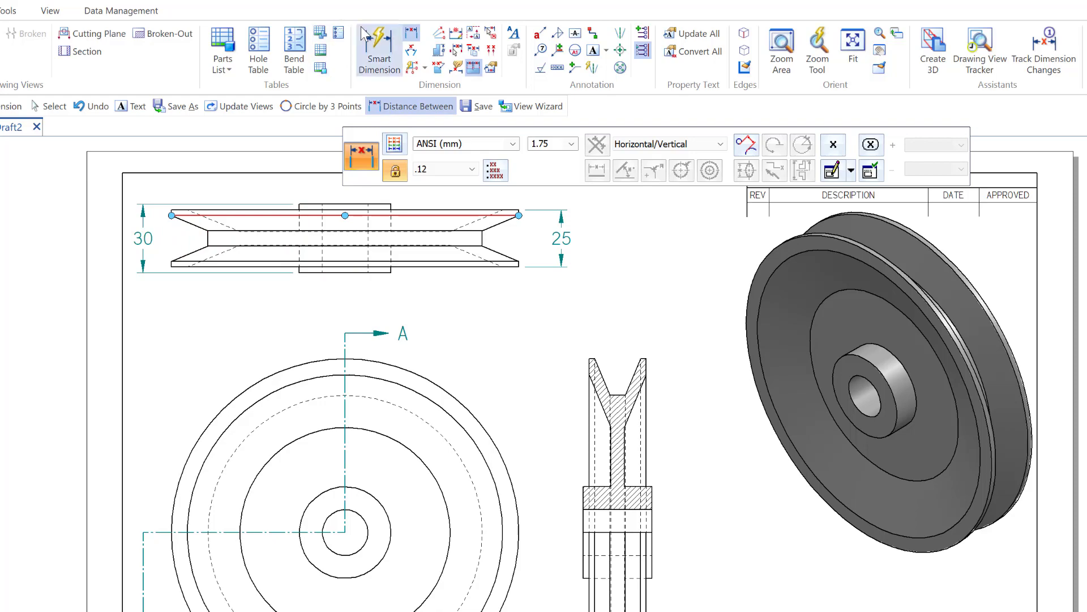
# Step: Dimension the diameters of the two outermost solid circles in the front view with Smart Dimension, placing both above and left of the wheel
pyautogui.click(376, 43)
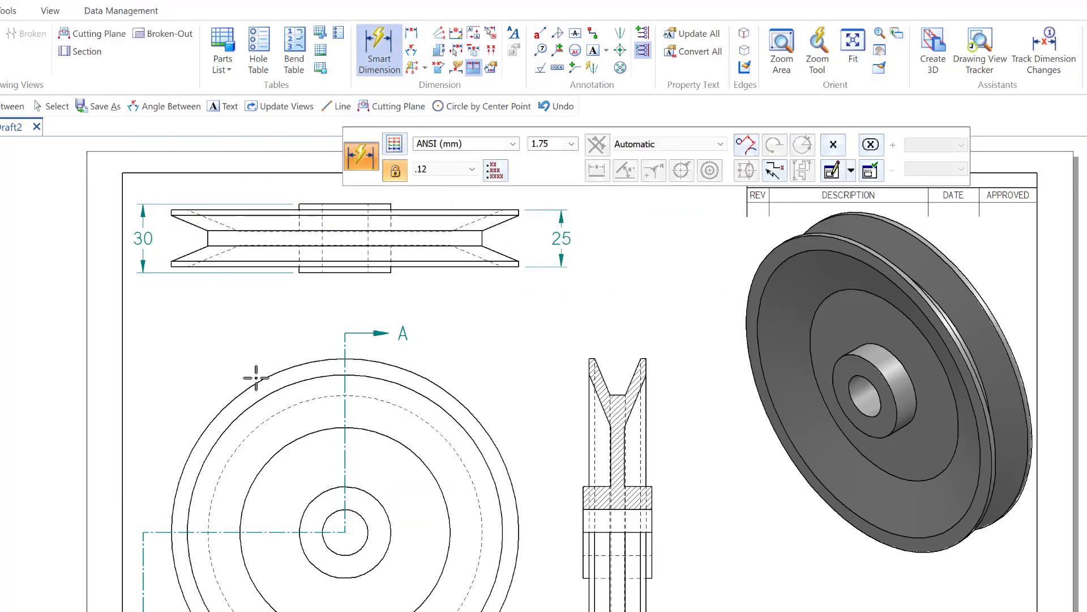
pyautogui.click(254, 382)
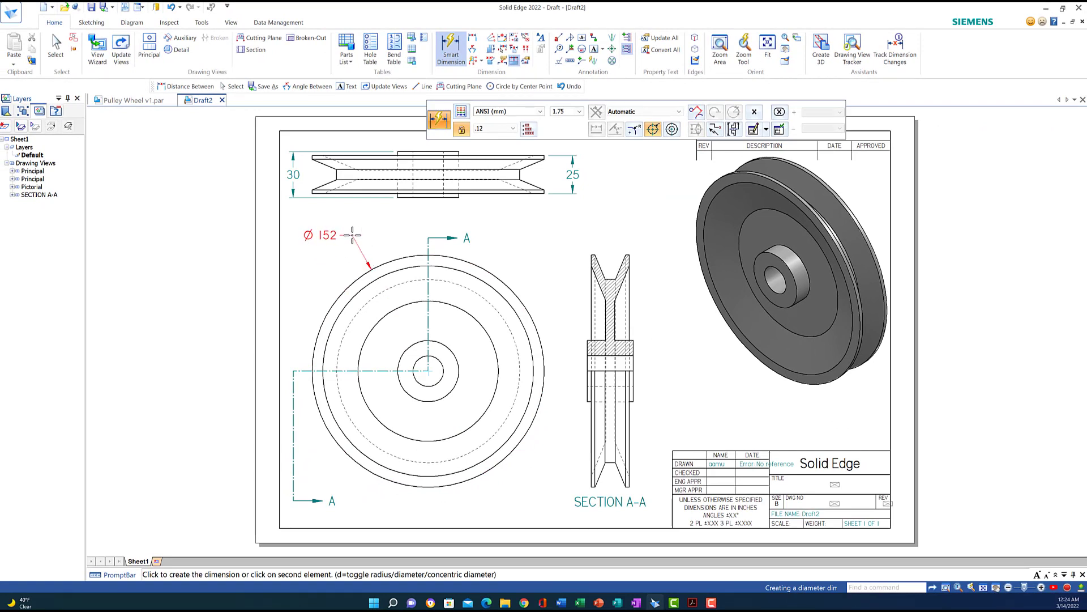
pyautogui.click(352, 235)
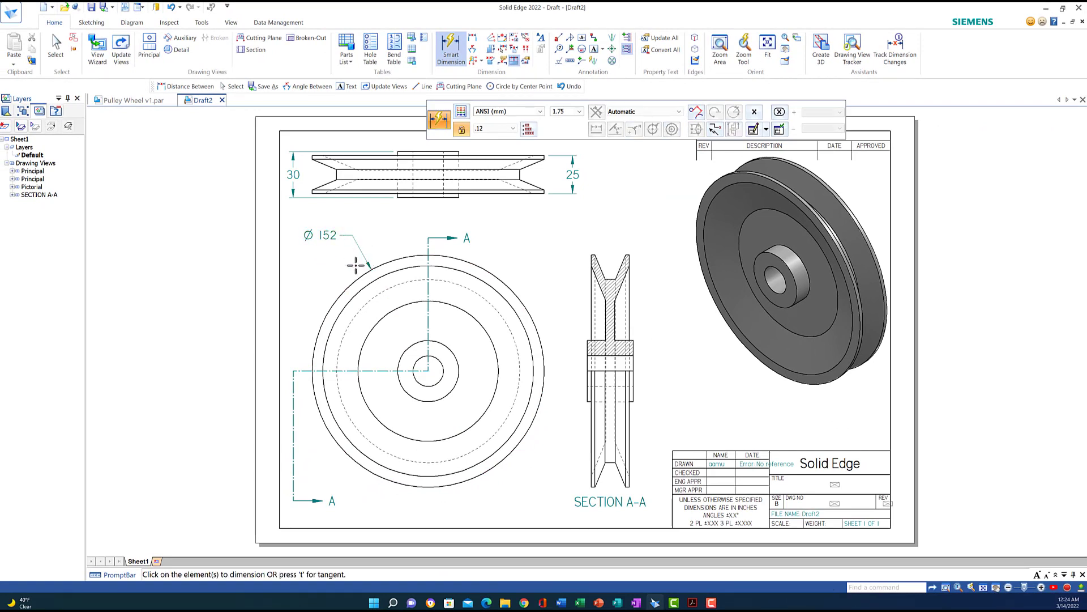
pyautogui.click(355, 294)
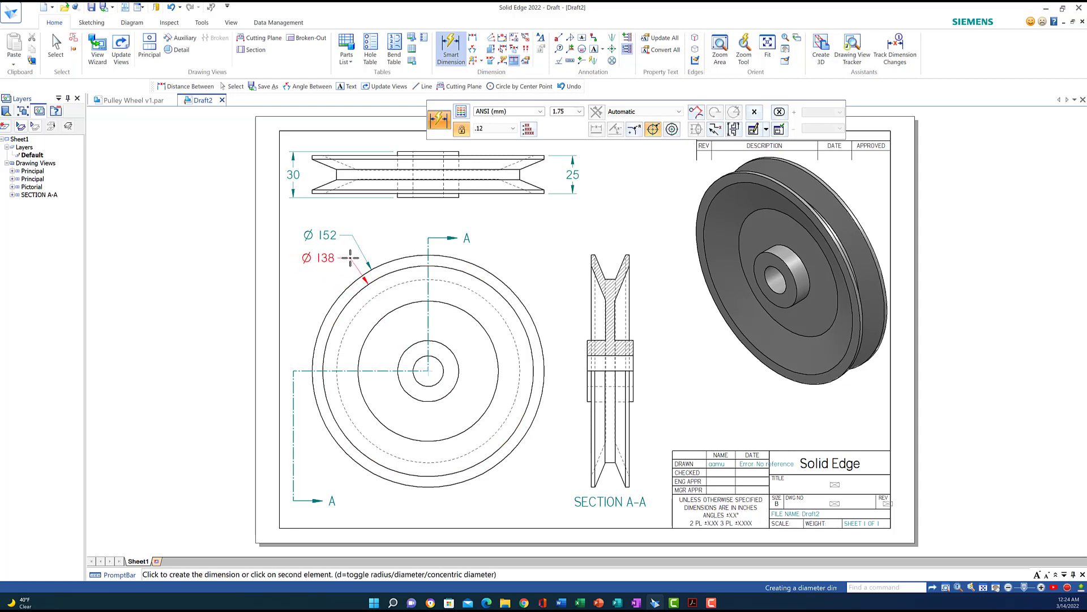
pyautogui.click(350, 258)
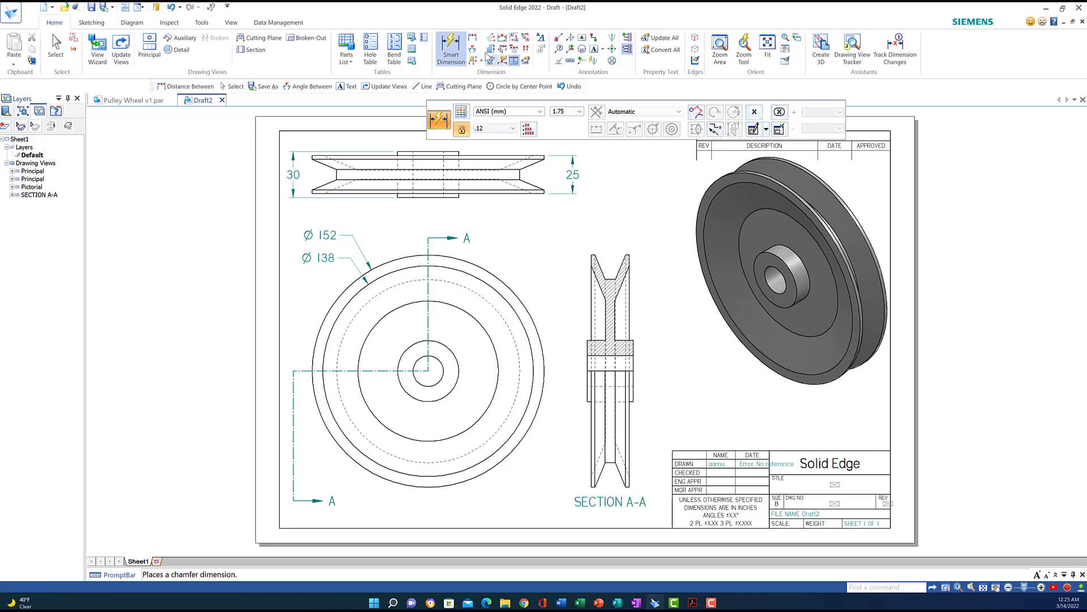
# Step: Dimension the overall rim width between the two outer rim faces in section A-A, placing it above the view
pyautogui.click(473, 37)
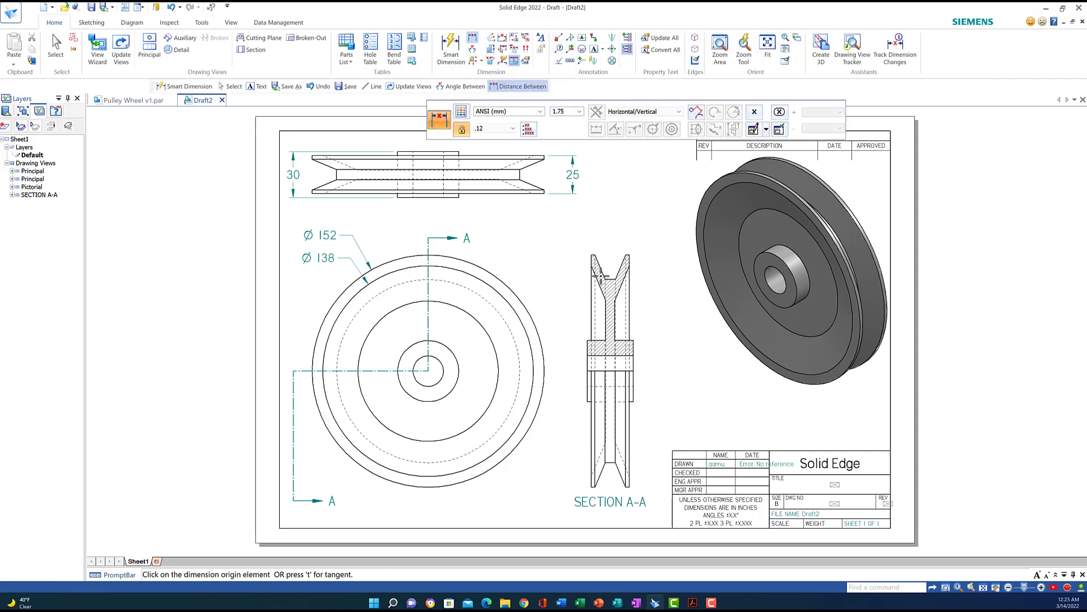
pyautogui.click(591, 260)
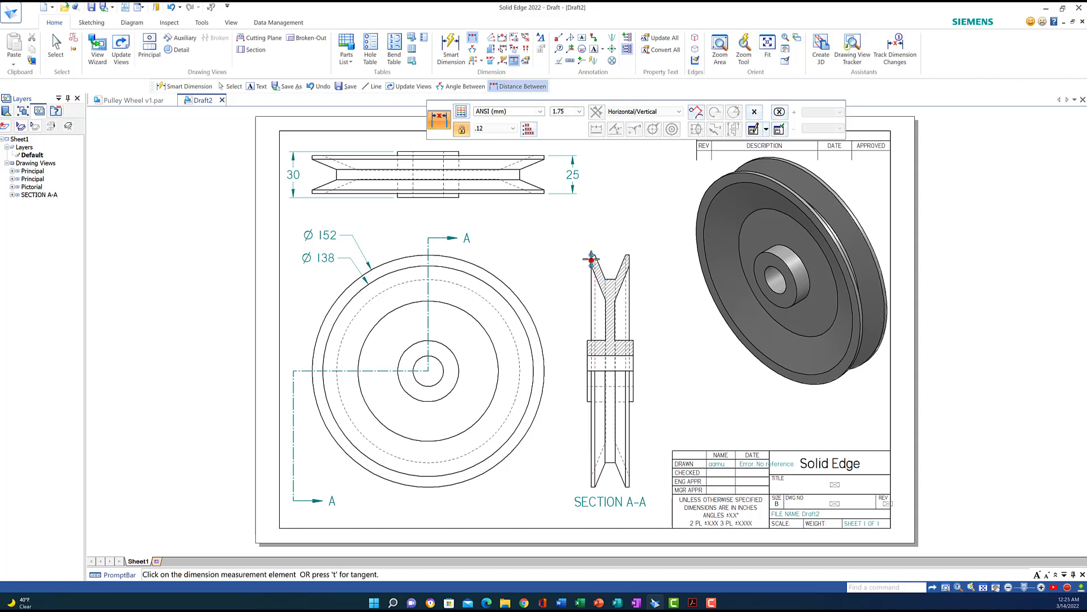
pyautogui.click(629, 260)
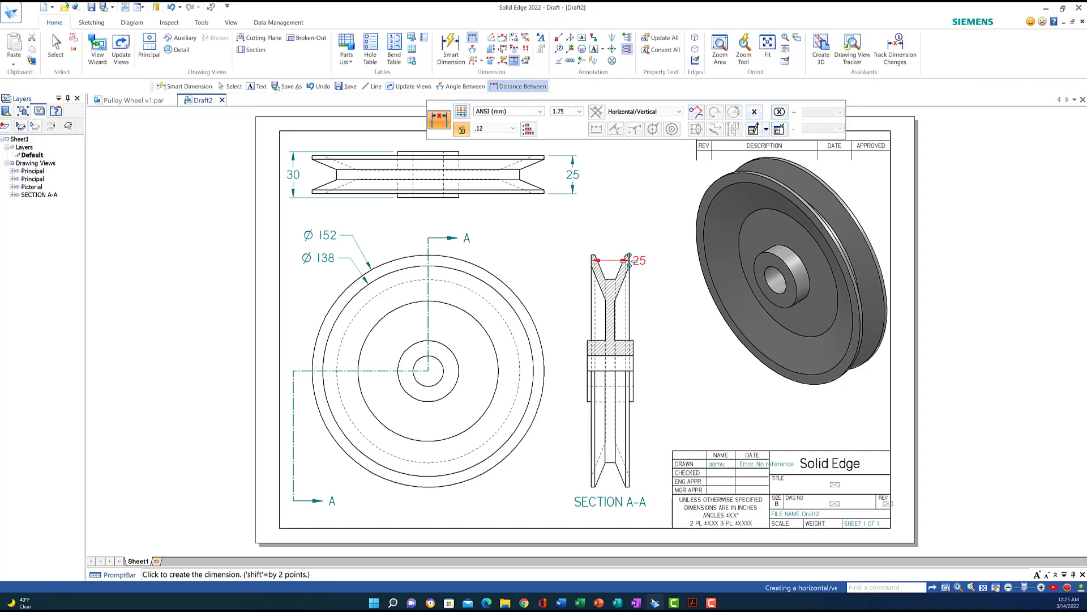
pyautogui.click(617, 207)
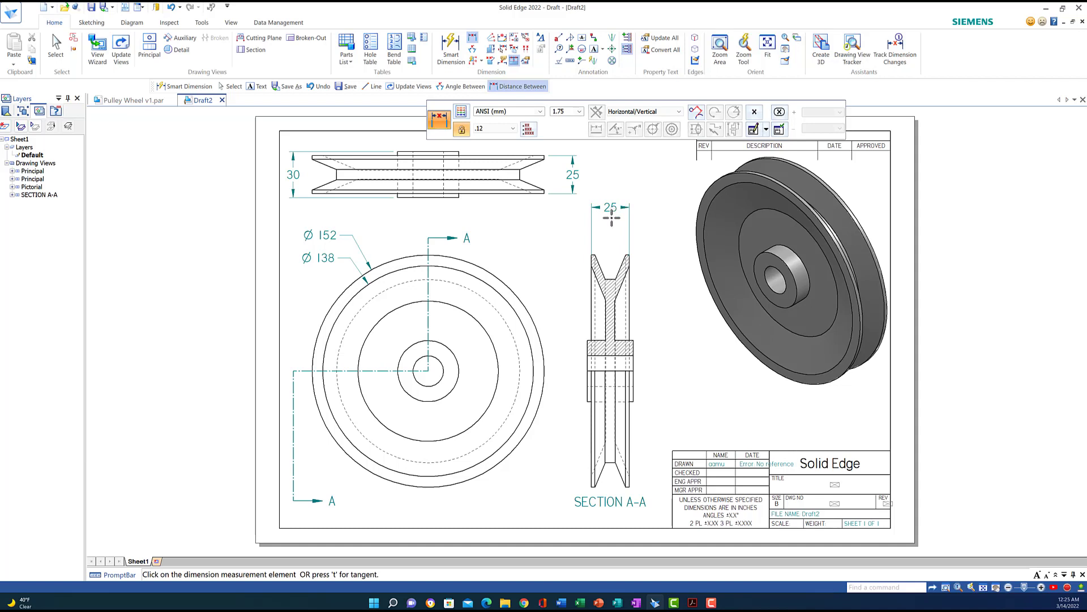
# Step: Dimension the flat edge width of both rim lips in section A-A, placing one dimension on each side below the overall rim width
pyautogui.click(497, 86)
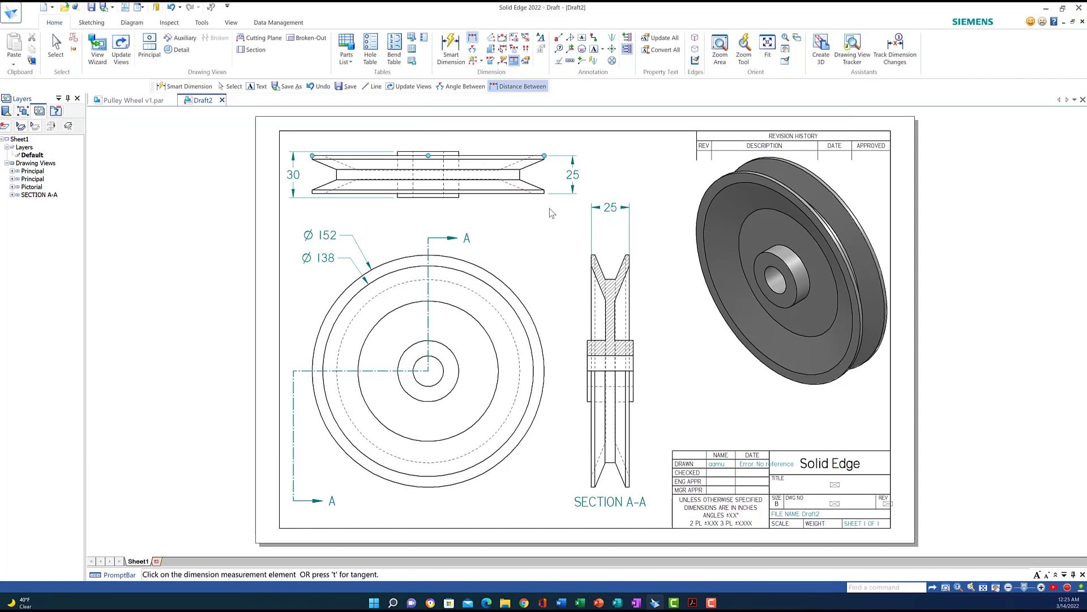
pyautogui.click(595, 256)
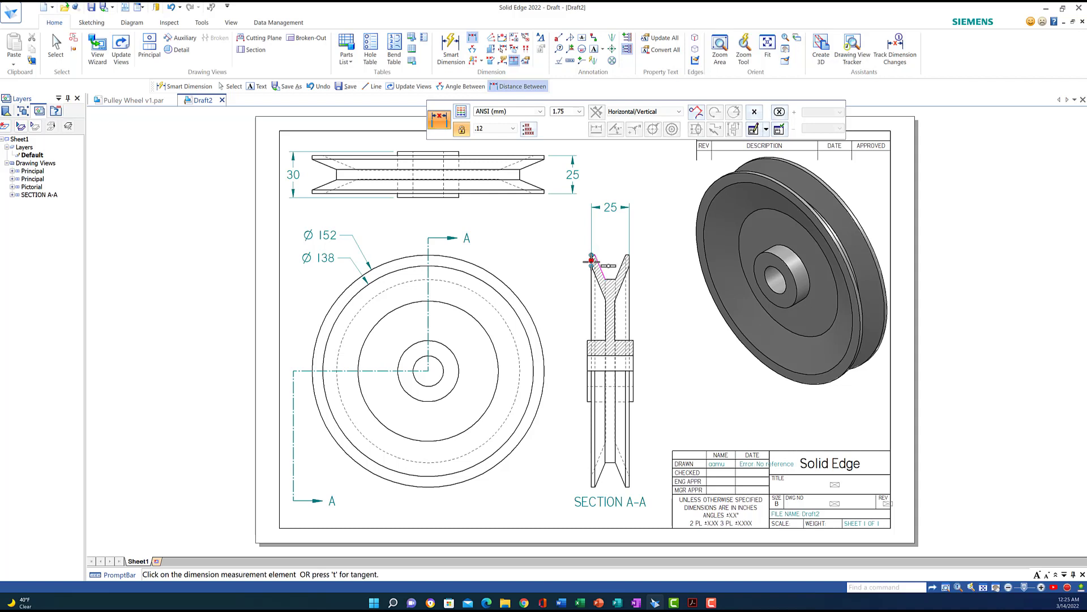
pyautogui.click(592, 265)
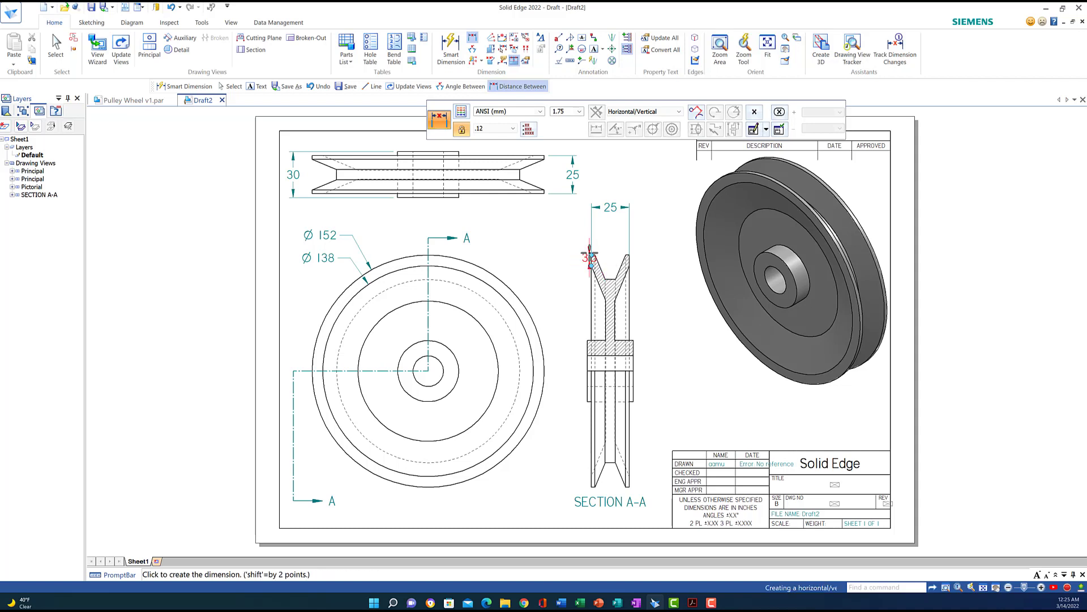
pyautogui.click(577, 221)
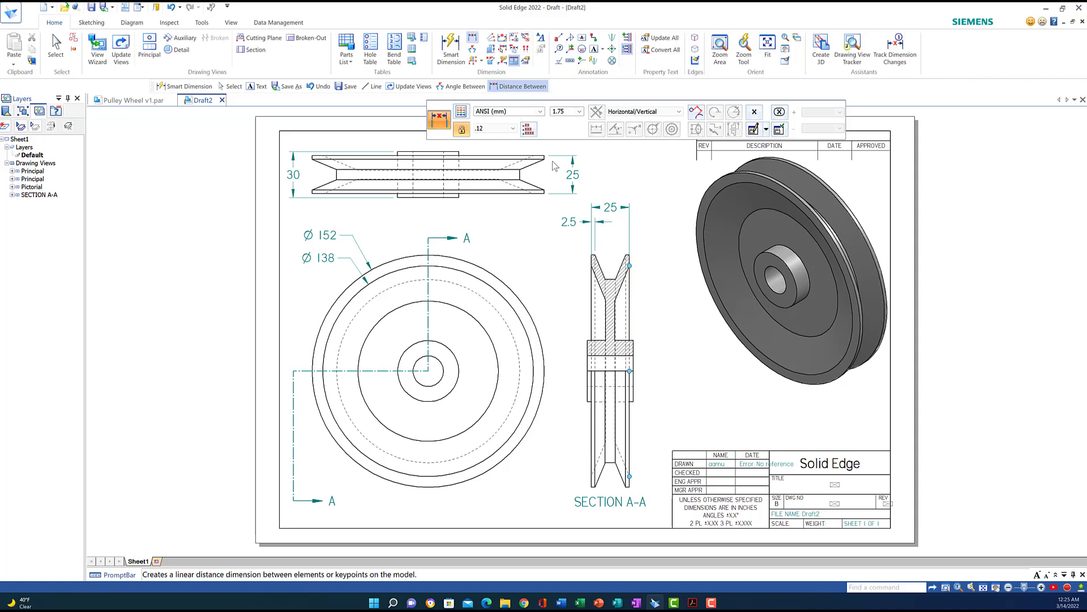
pyautogui.click(625, 255)
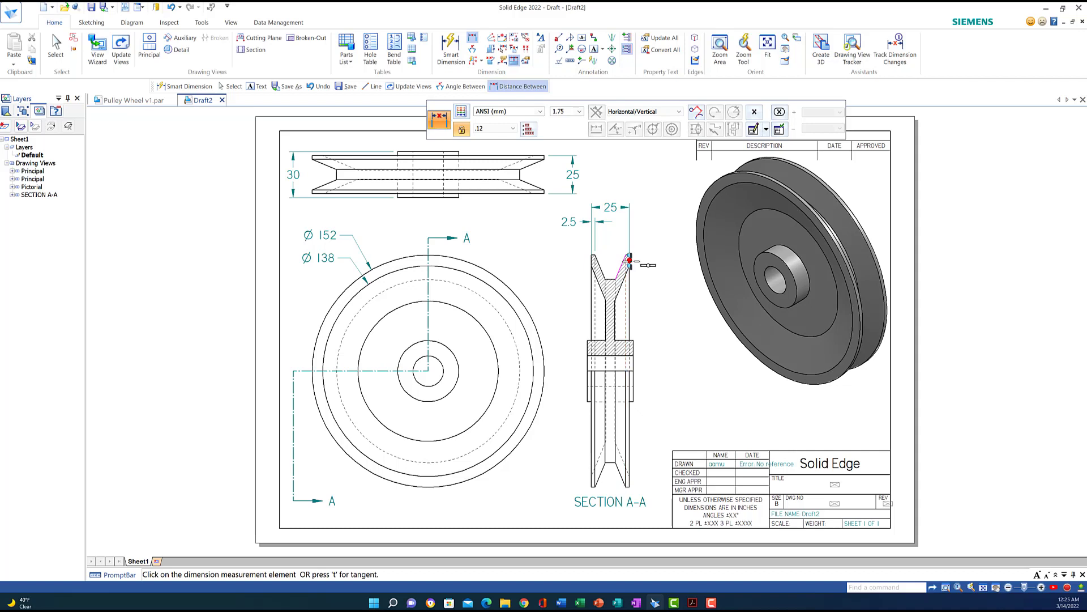
pyautogui.click(630, 260)
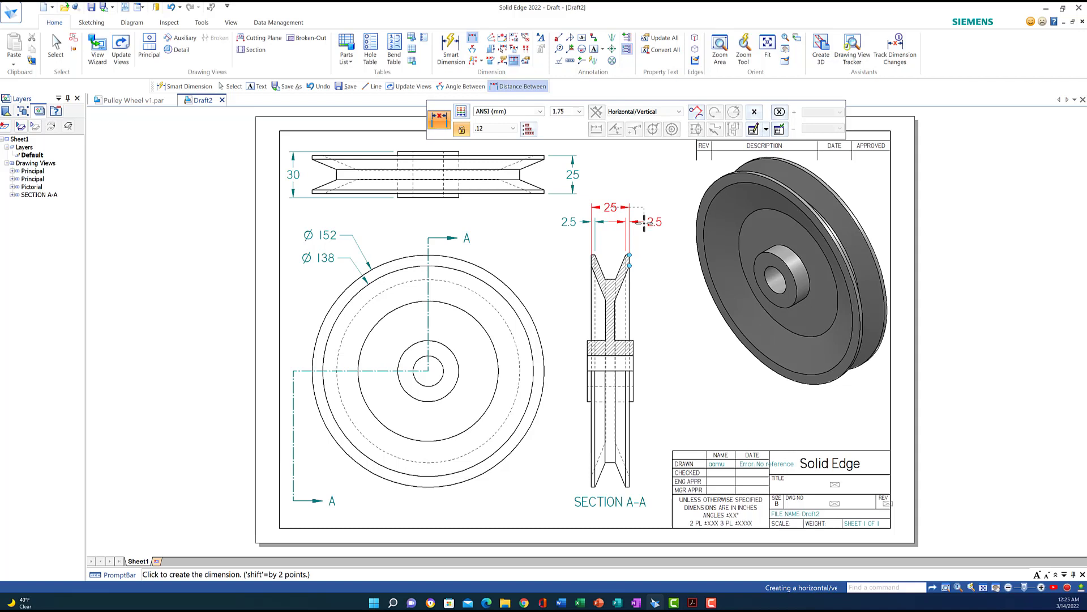
pyautogui.click(644, 222)
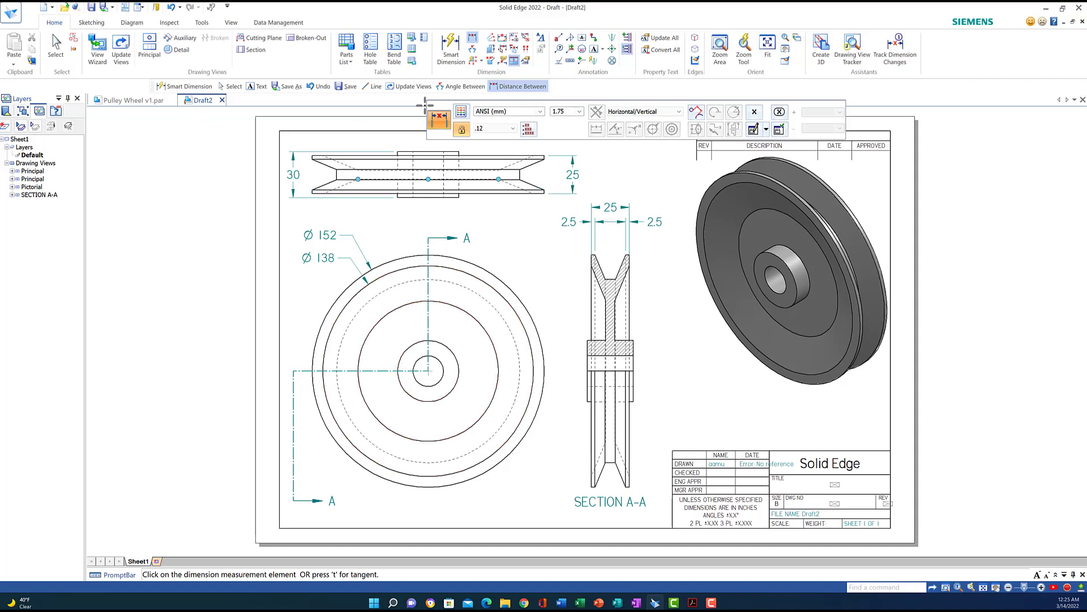
# Step: Dimension the distance from the V-groove bottom to the wheel's centre line in section A-A, placing it right of the view
pyautogui.click(473, 37)
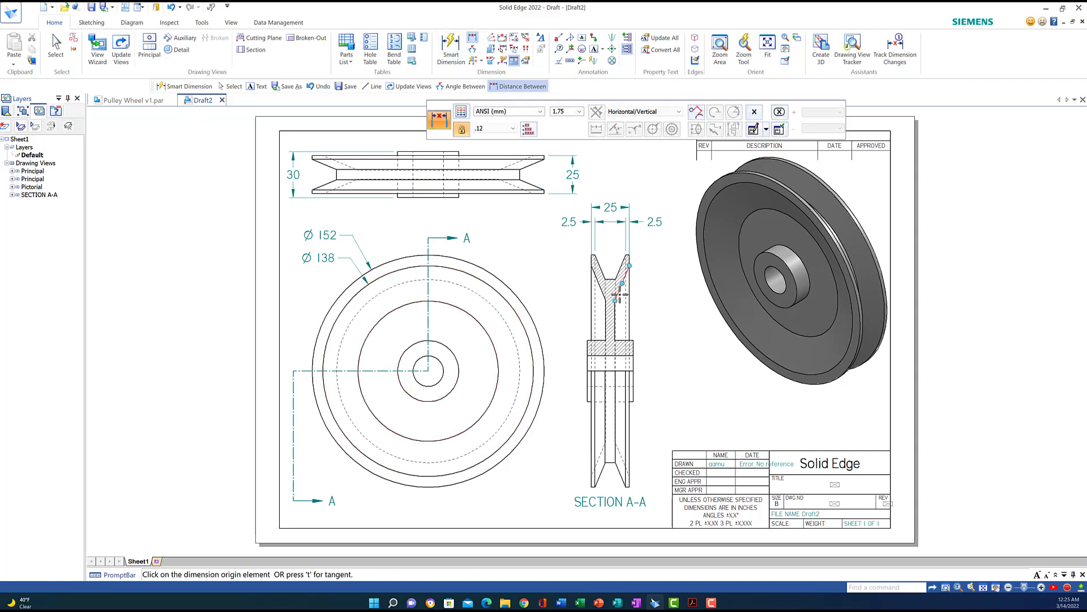
pyautogui.click(611, 279)
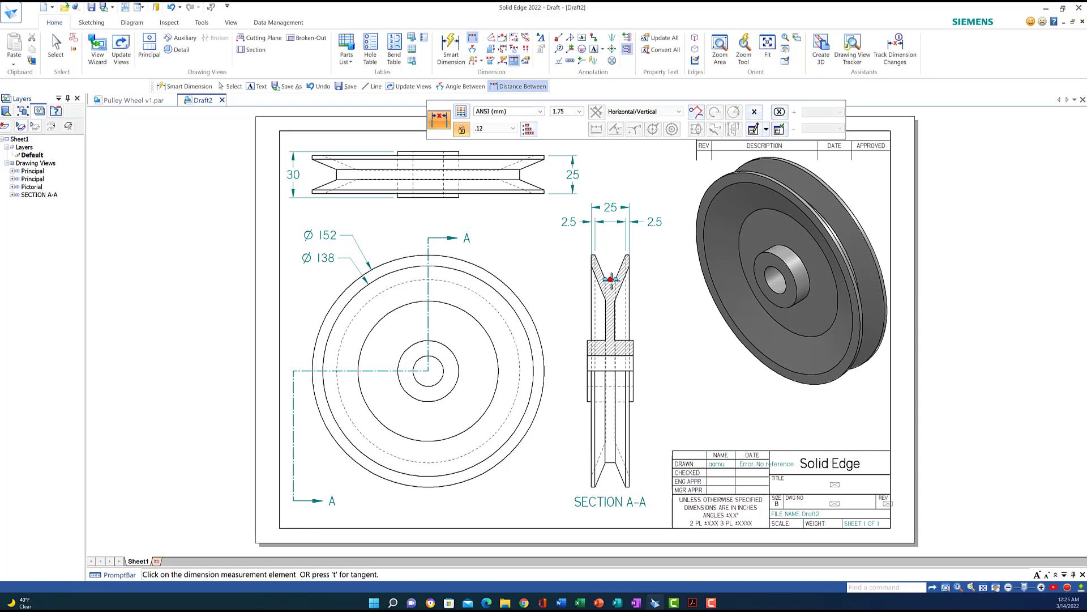
pyautogui.click(610, 371)
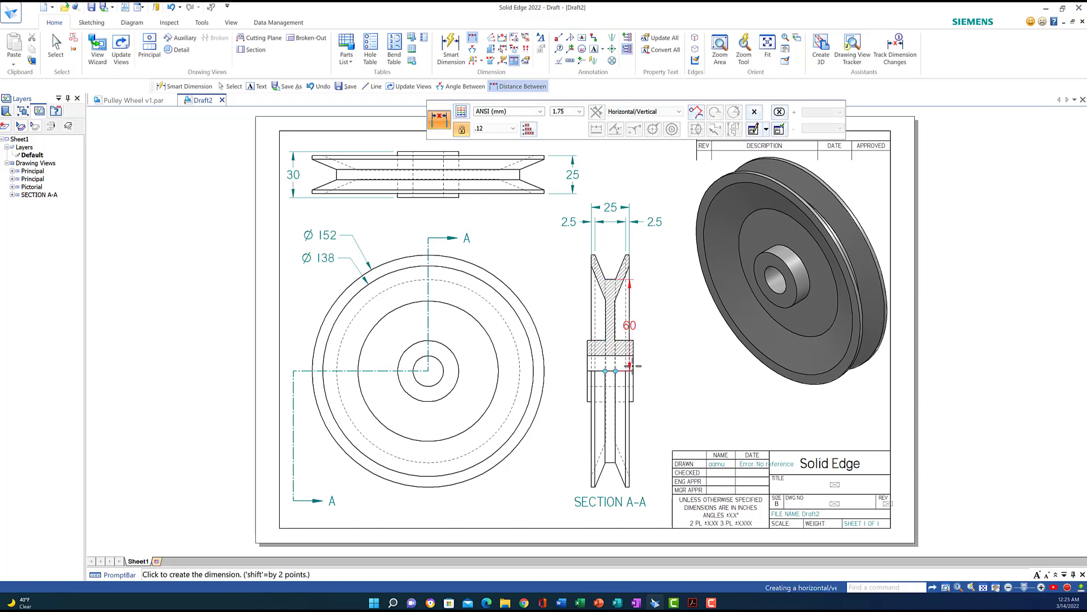
pyautogui.click(667, 359)
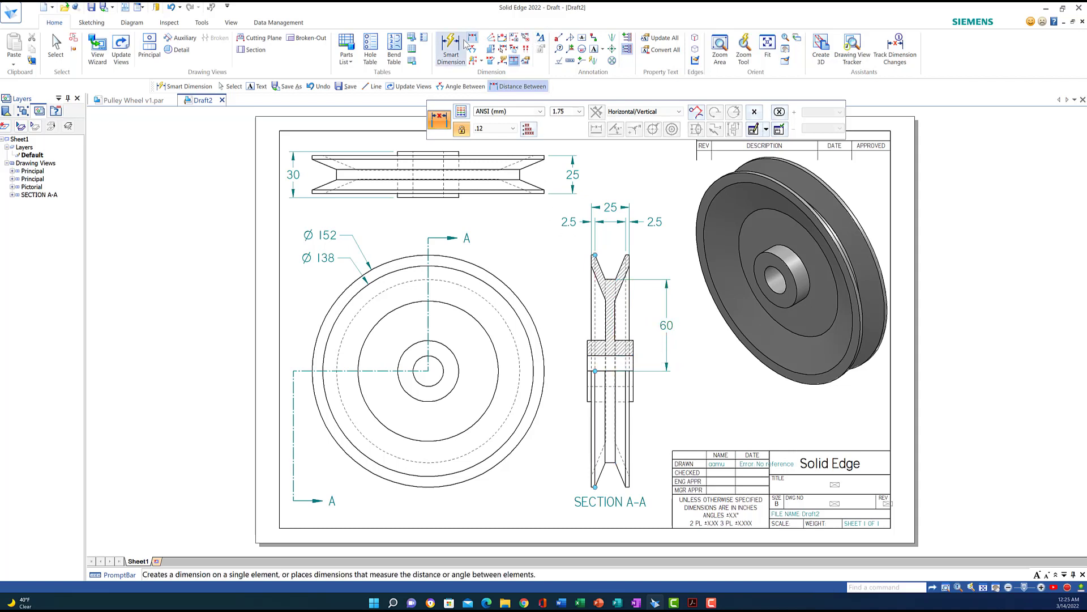
# Step: Dimension the hub radius from its outer edge to the centre line in section A-A, placing it close to the hub's right side
pyautogui.click(619, 340)
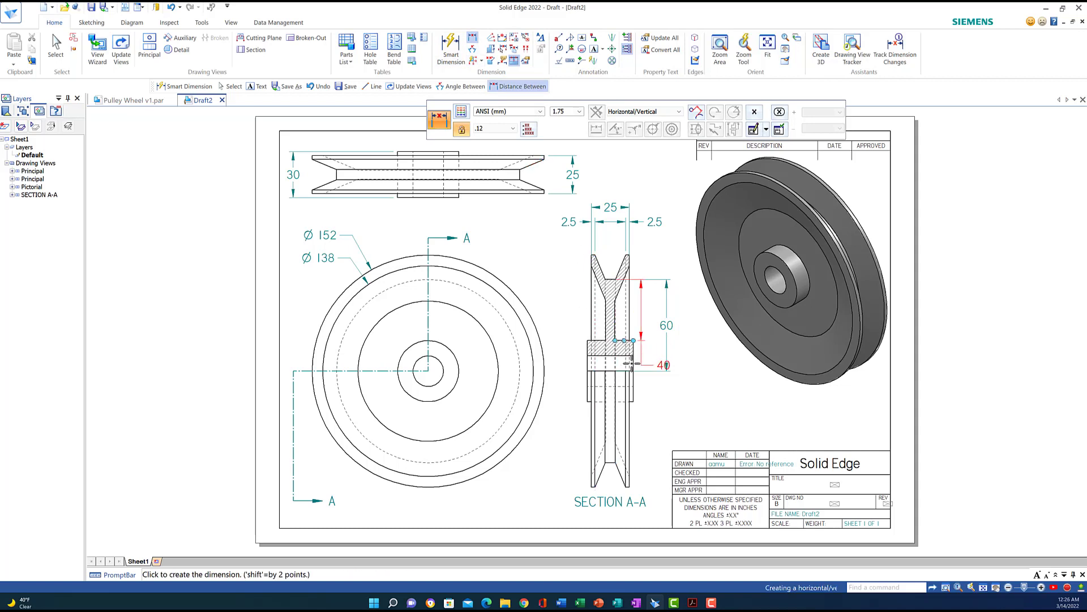
pyautogui.rightClick(648, 297)
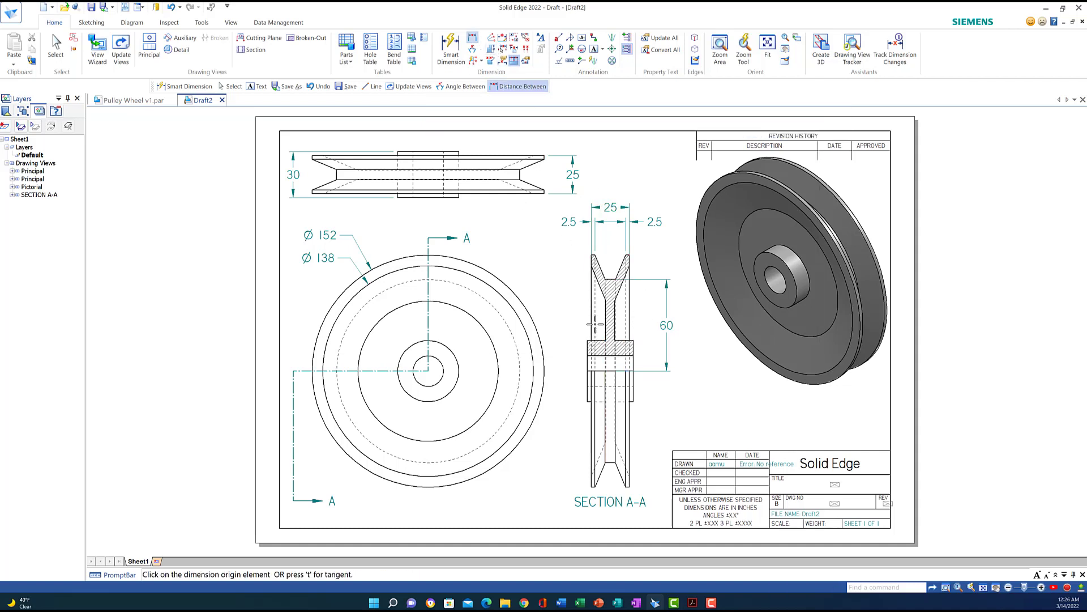
pyautogui.click(622, 341)
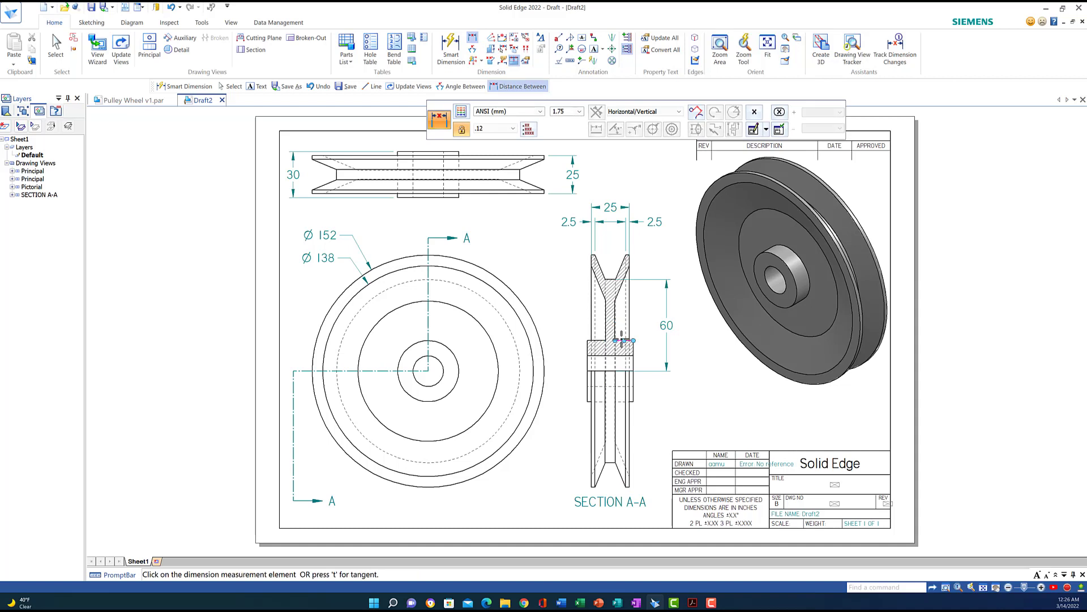
pyautogui.click(621, 371)
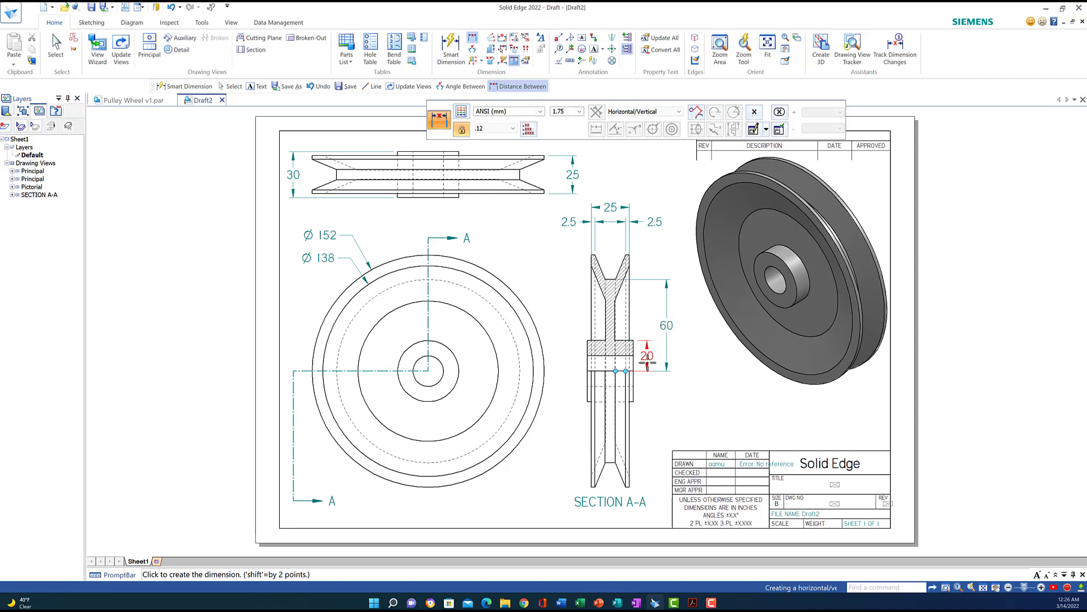
pyautogui.click(649, 363)
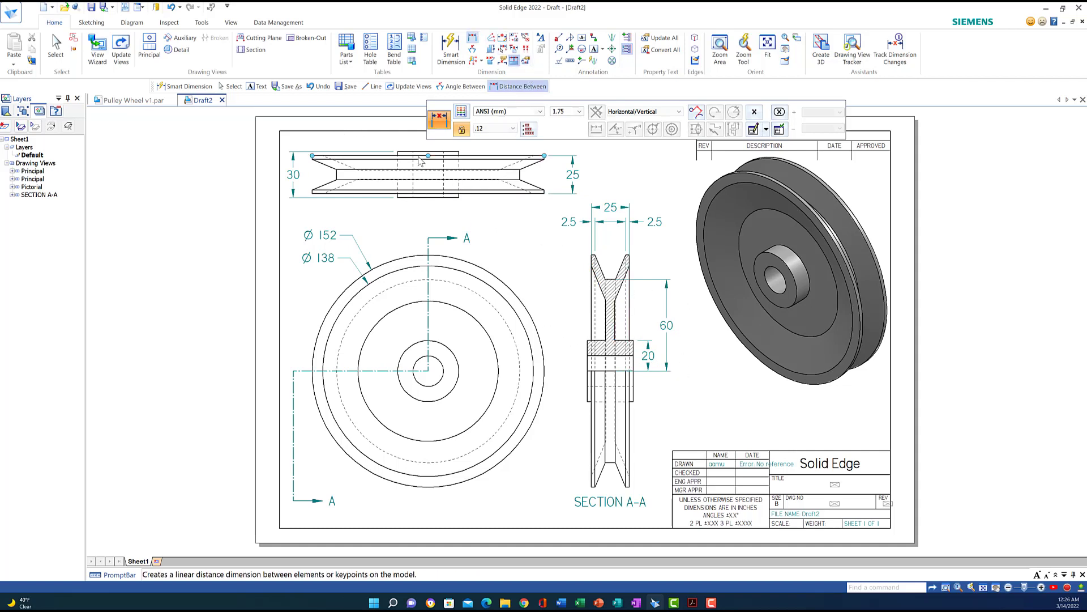
# Step: Dimension the distance from the web's upper corner at the tapered rim to the centre line in section A-A, placing it left of the view
pyautogui.click(620, 307)
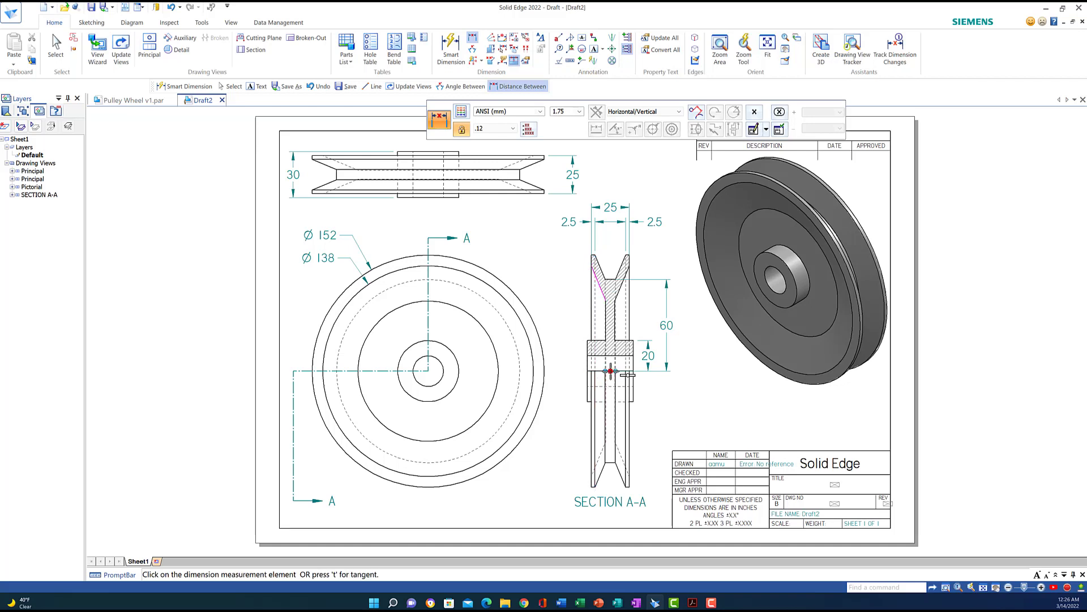
pyautogui.click(607, 372)
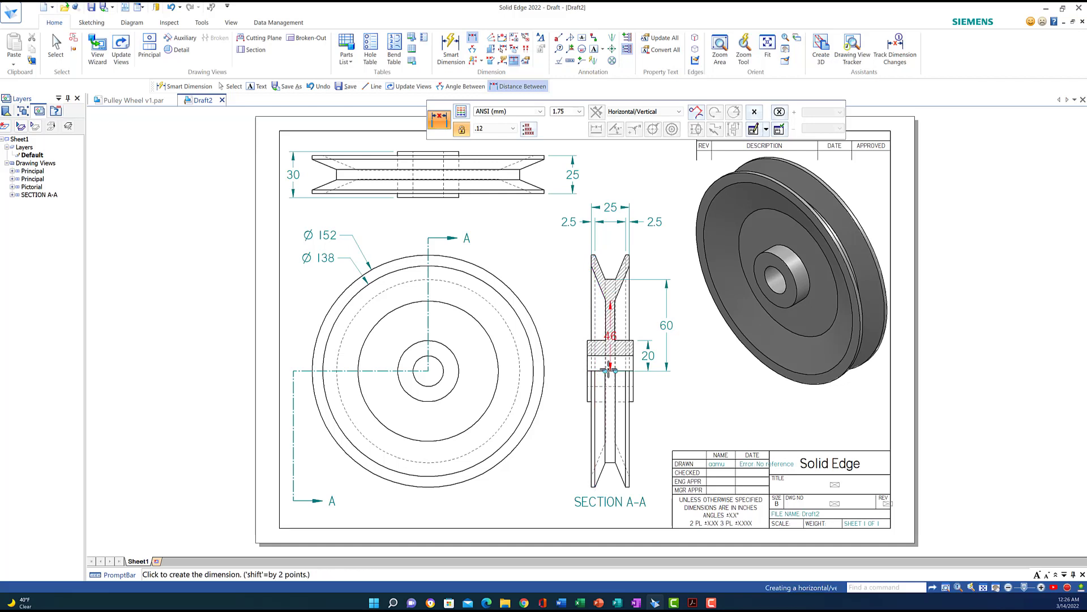
pyautogui.click(574, 350)
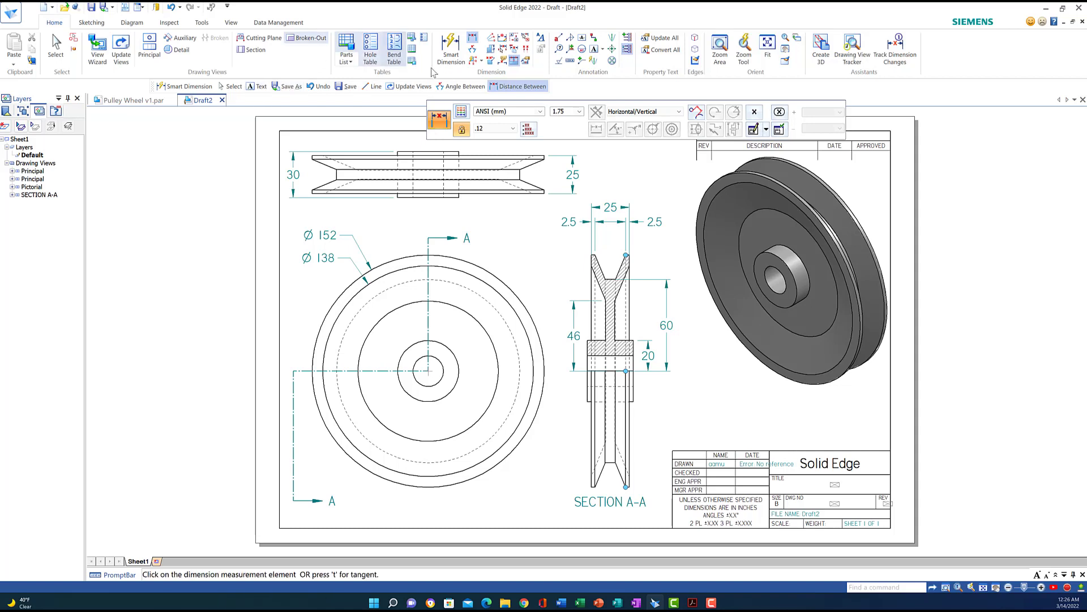
# Step: Dimension the distance from the lower end of the outer rim face to the centre line in section A-A, placing it outside the groove-bottom dimension
pyautogui.click(473, 39)
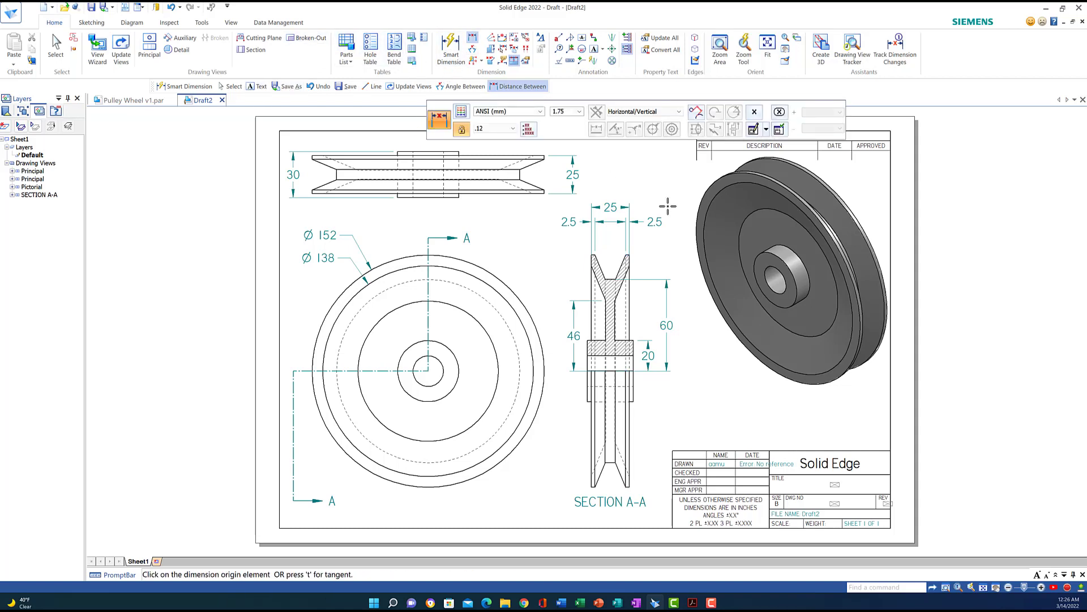
pyautogui.click(630, 266)
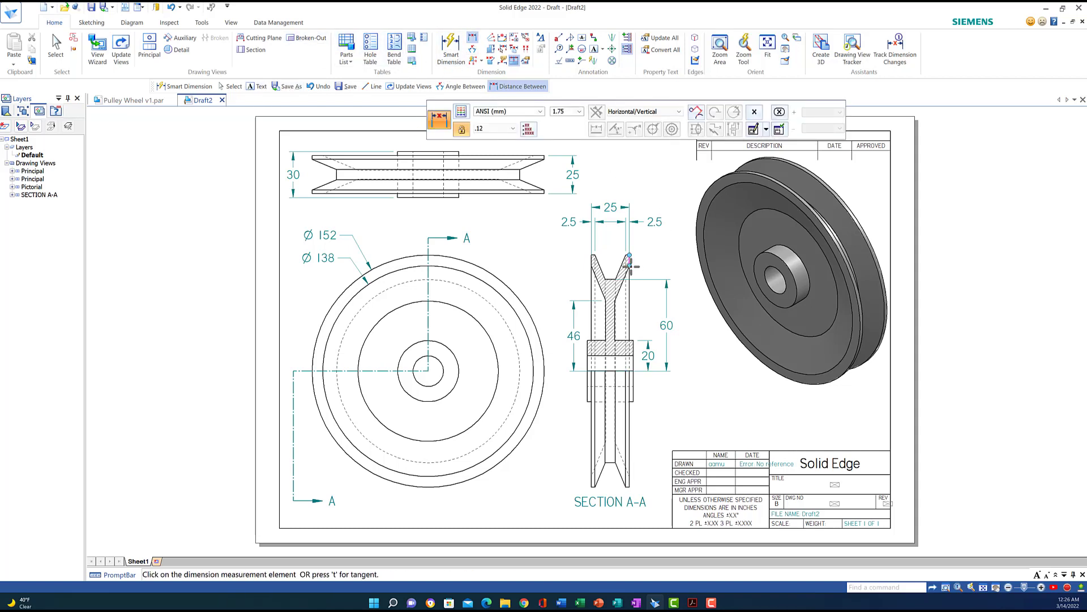
pyautogui.click(611, 371)
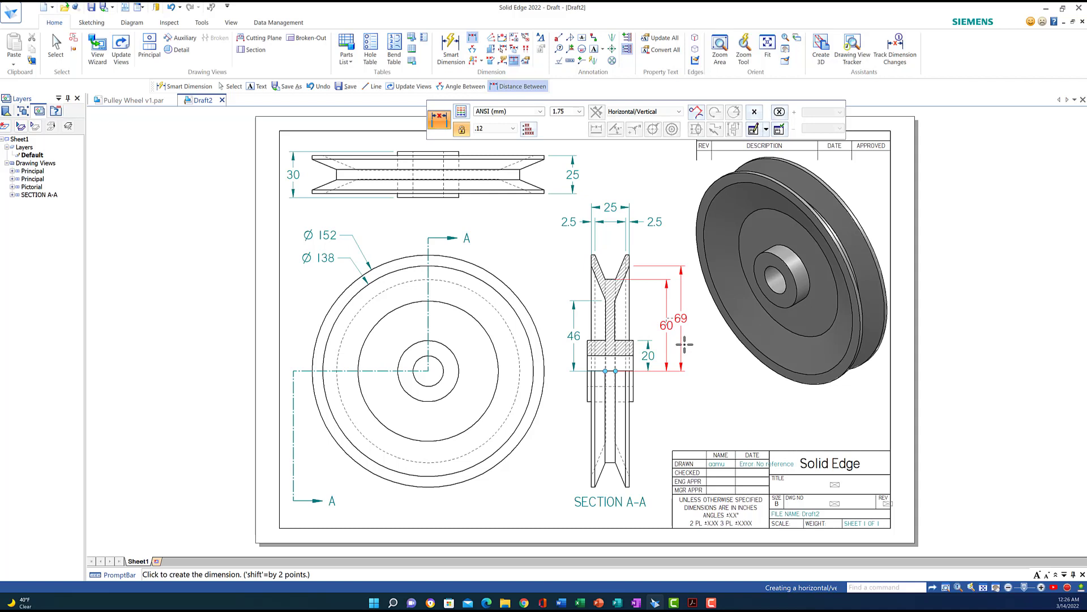
pyautogui.click(685, 343)
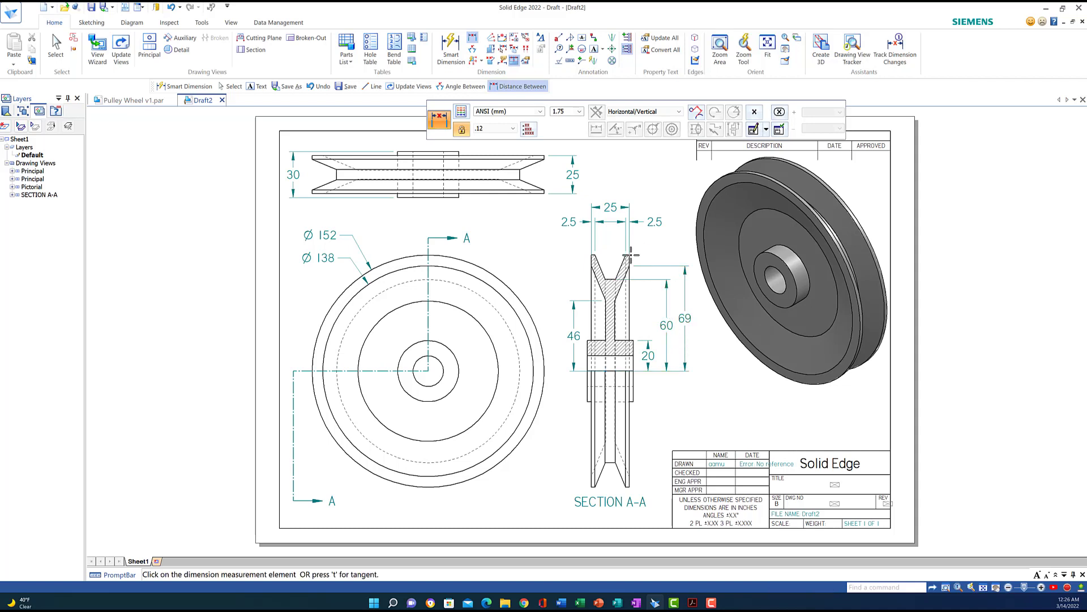
# Step: Dimension the height of the outer rim face in section A-A with Smart Dimension, aligning it above the outermost vertical dimension
pyautogui.click(450, 50)
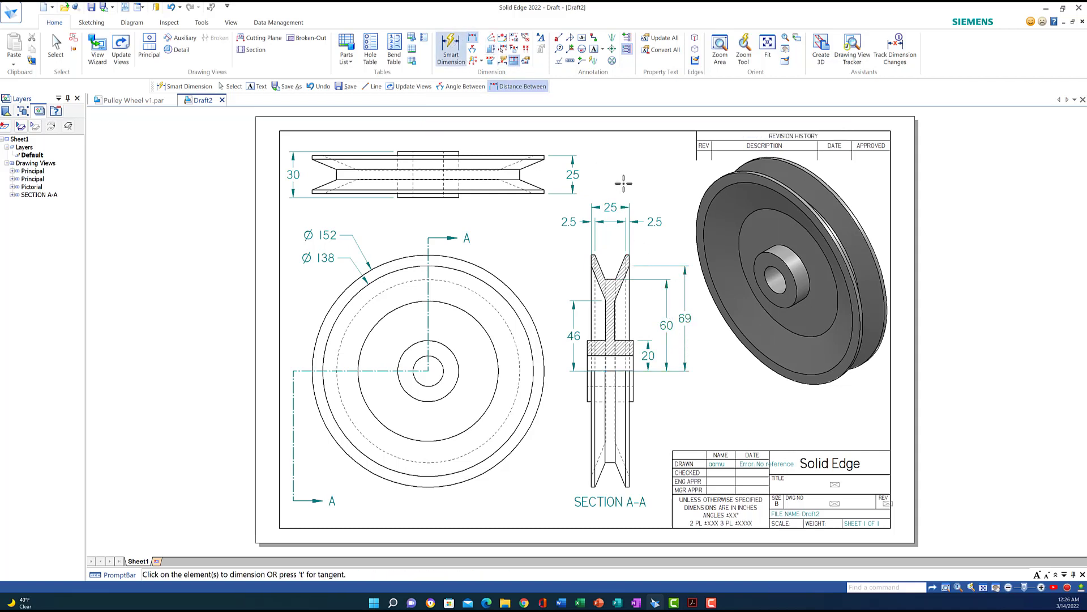
pyautogui.click(628, 262)
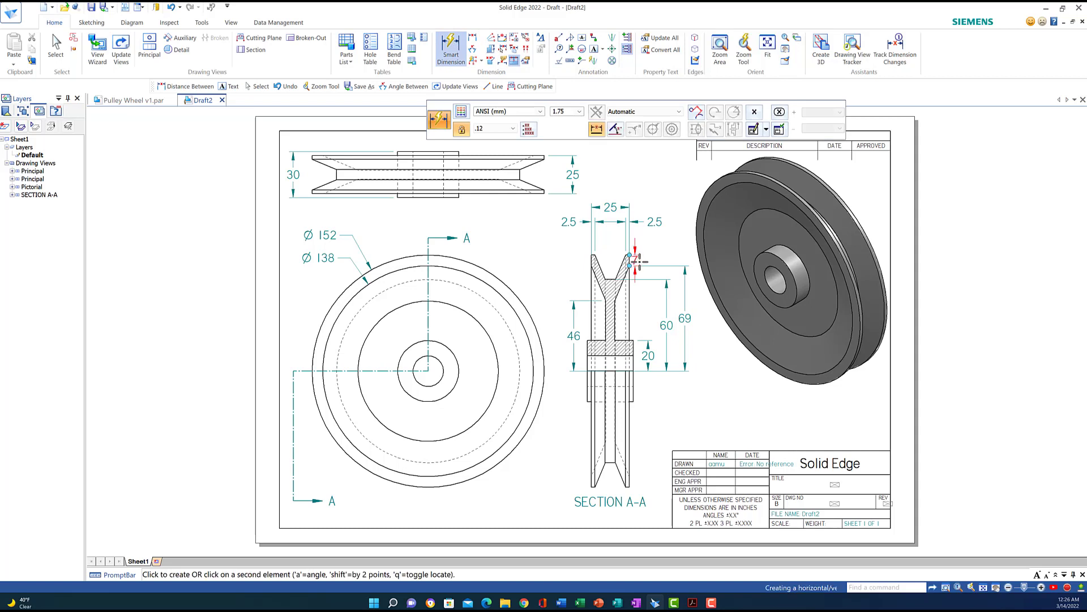
pyautogui.click(684, 261)
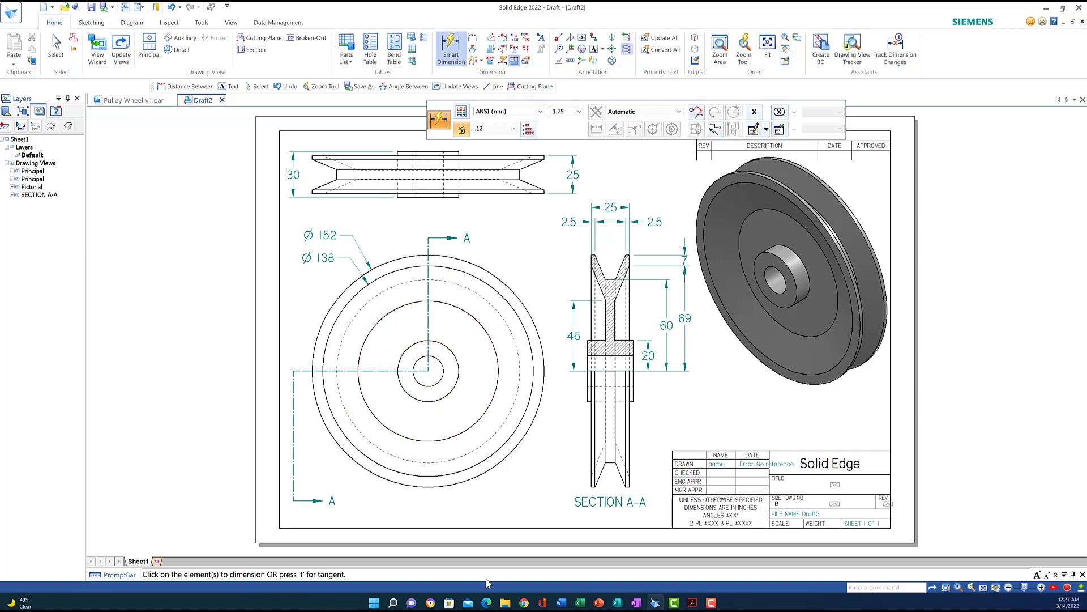
# Step: Switch to Acrobat to examine the holes and their dimensions in the reference Pulley Wheel drawing, and return to the Solid Edge draft
pyautogui.moveTo(692, 606)
pyautogui.click(690, 556)
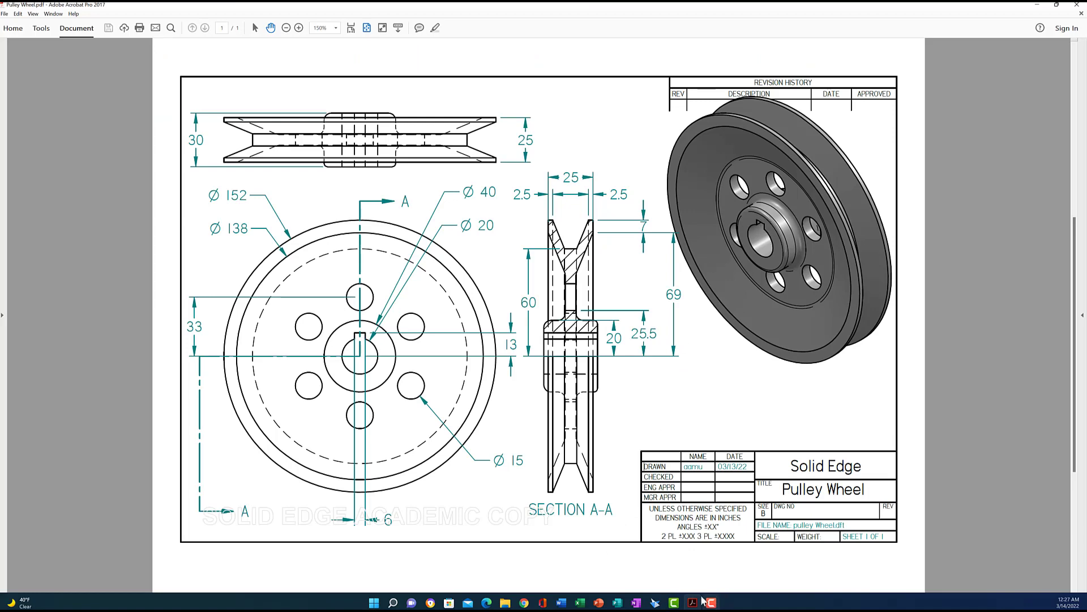
pyautogui.moveTo(710, 602)
pyautogui.click(657, 558)
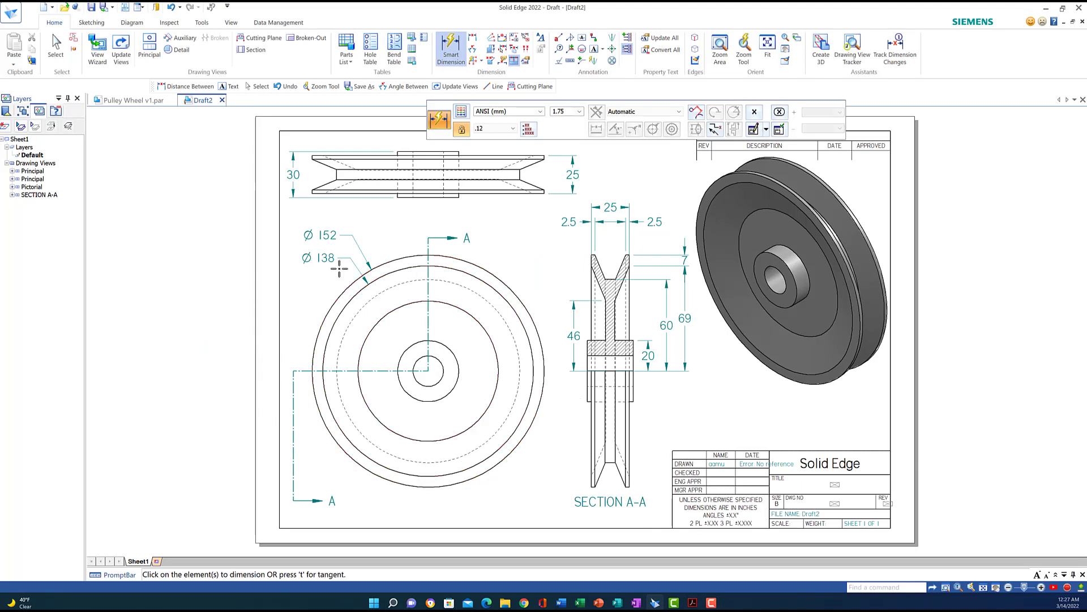
# Step: In Pulley Wheel v1.par, sketch a 15 mm diameter circle on the front web face, centred on the vertical centre line above the hub
pyautogui.click(137, 101)
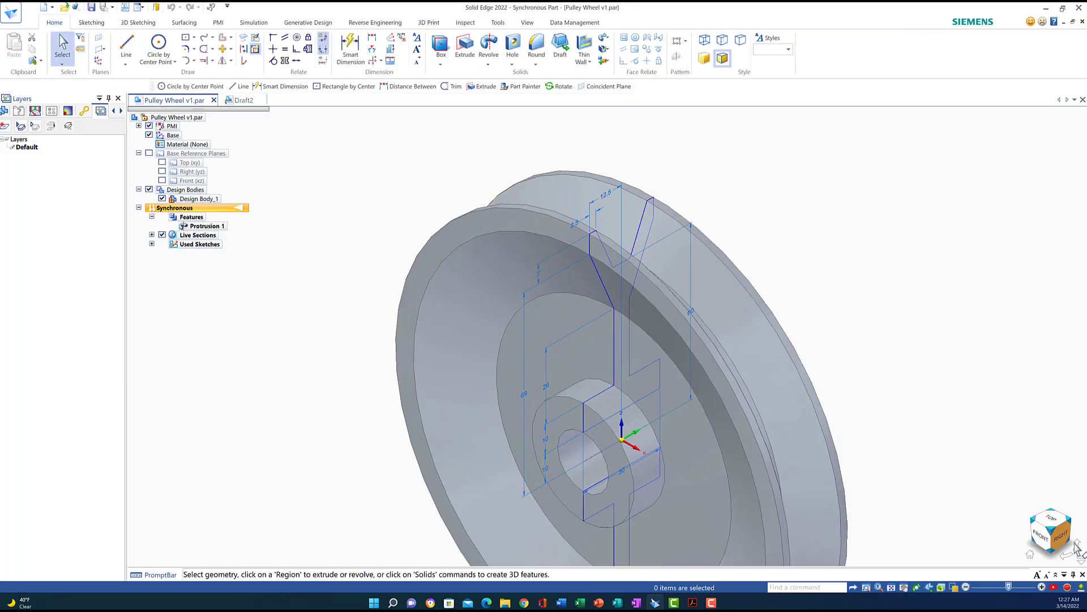
pyautogui.click(1036, 538)
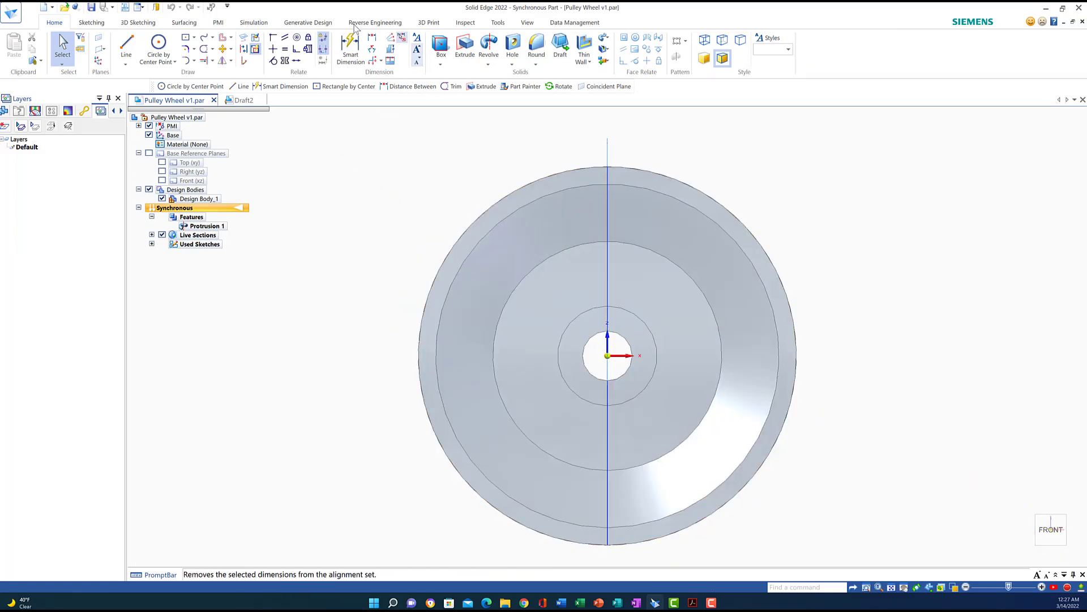
pyautogui.click(160, 46)
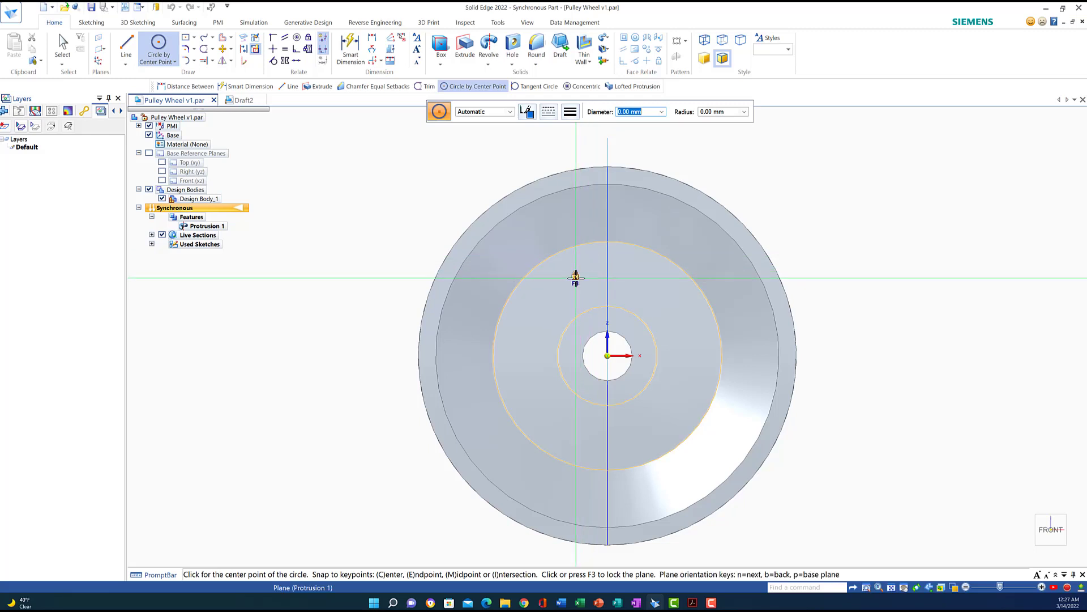
pyautogui.press('F3')
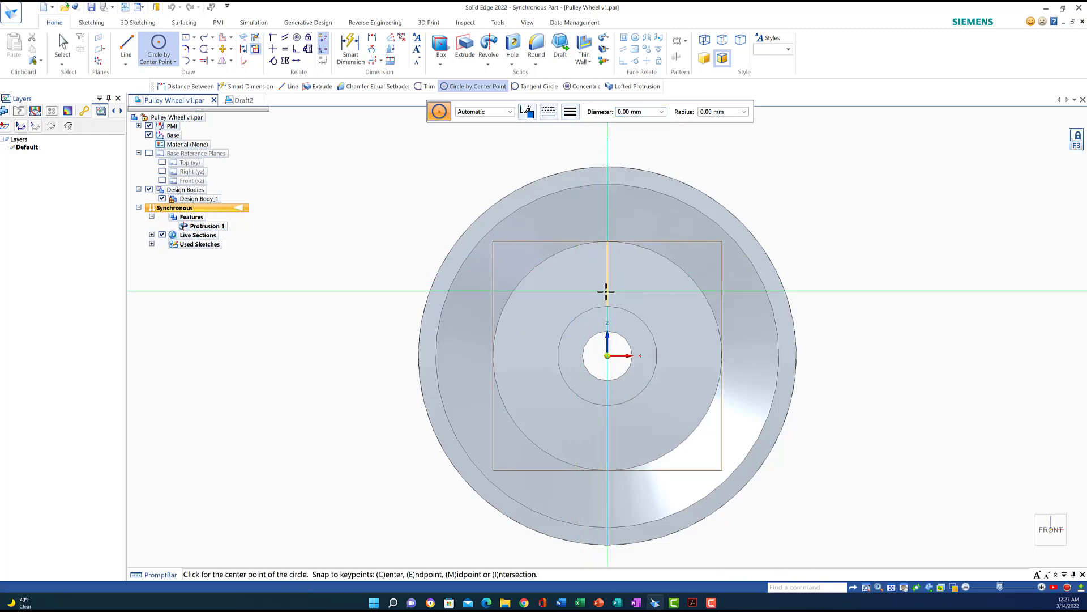
pyautogui.click(639, 113)
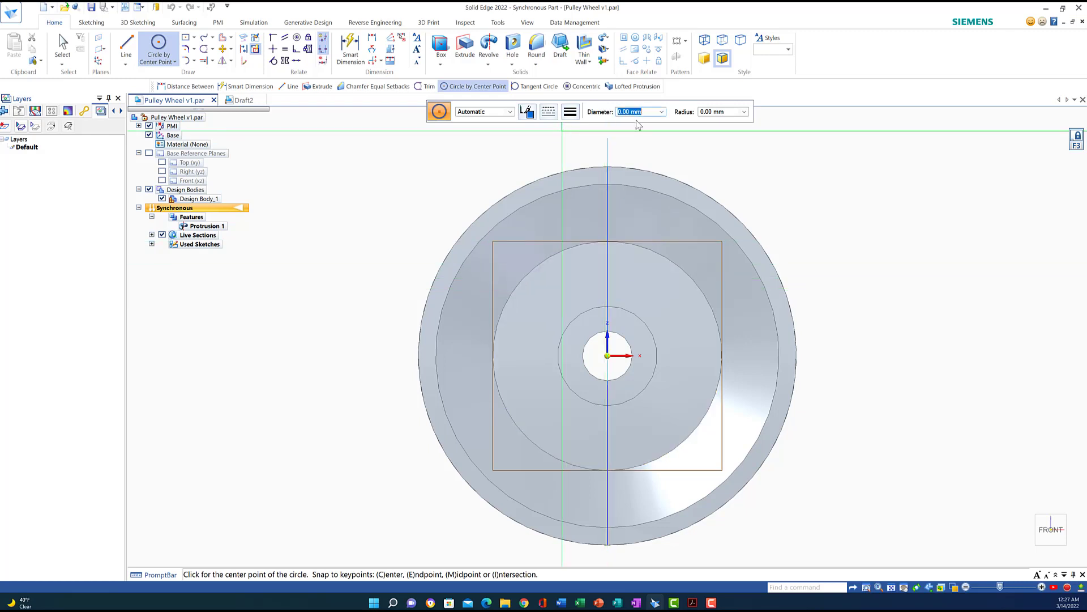
pyautogui.write('15')
pyautogui.press('Return')
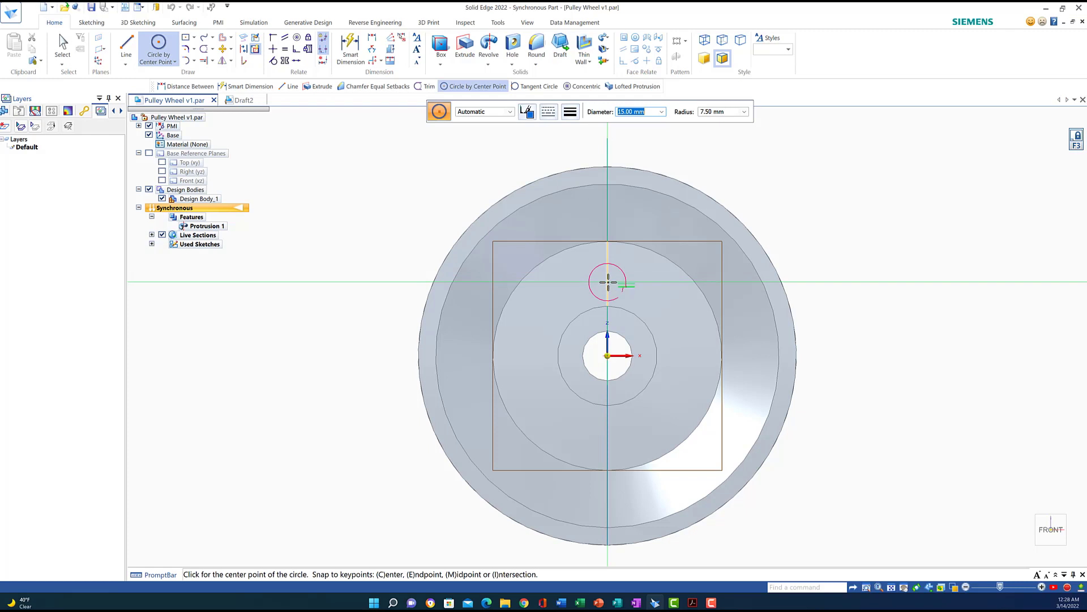
pyautogui.click(608, 282)
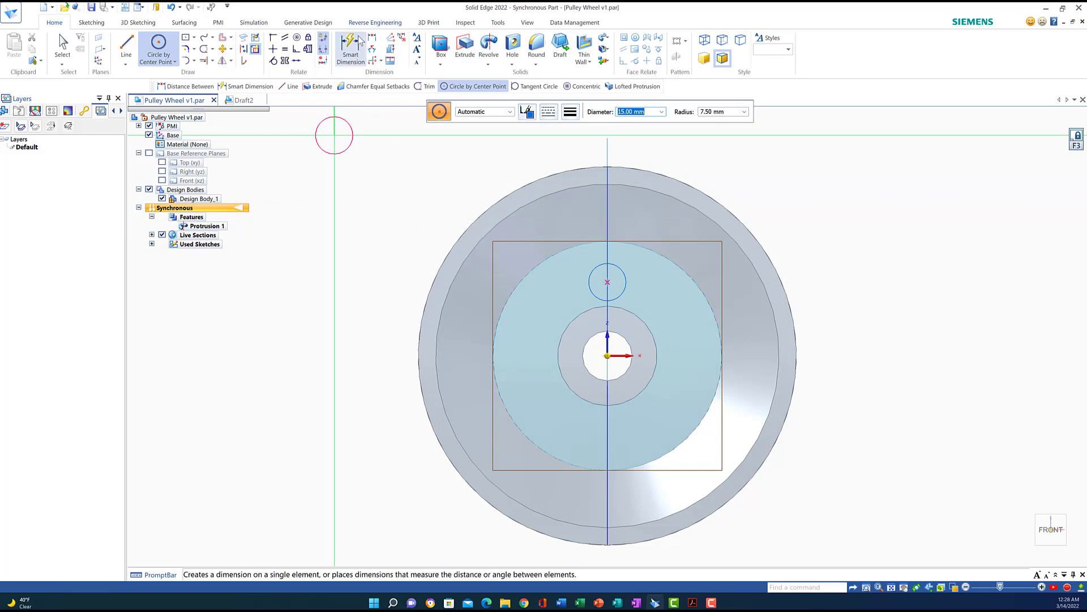
# Step: Dimension the vertical distance from the sketched circle's centre to the bore's centre and set it to 33 mm
pyautogui.click(373, 39)
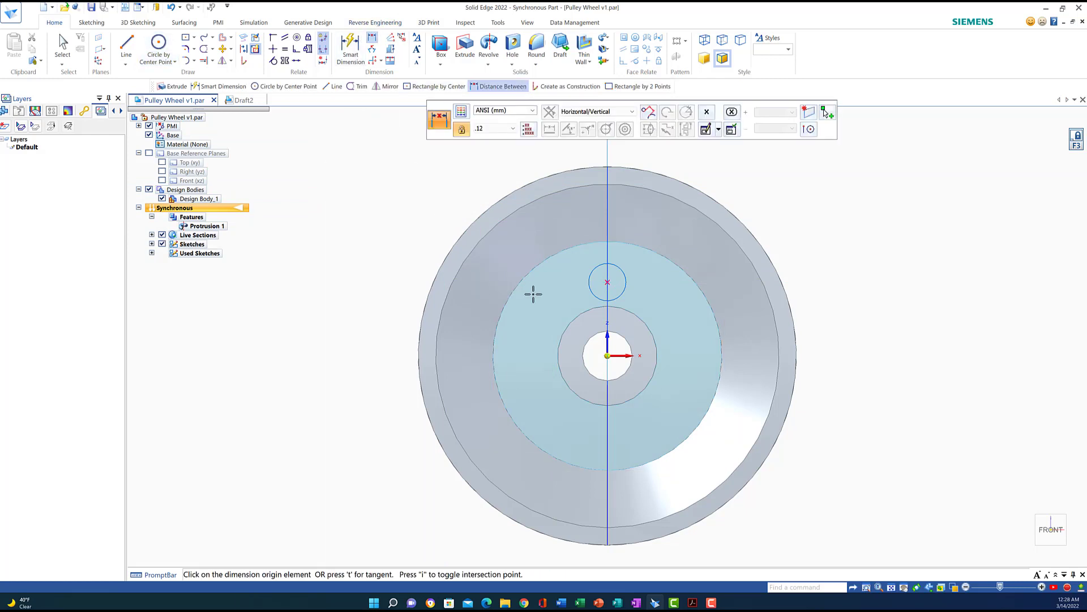
pyautogui.click(598, 266)
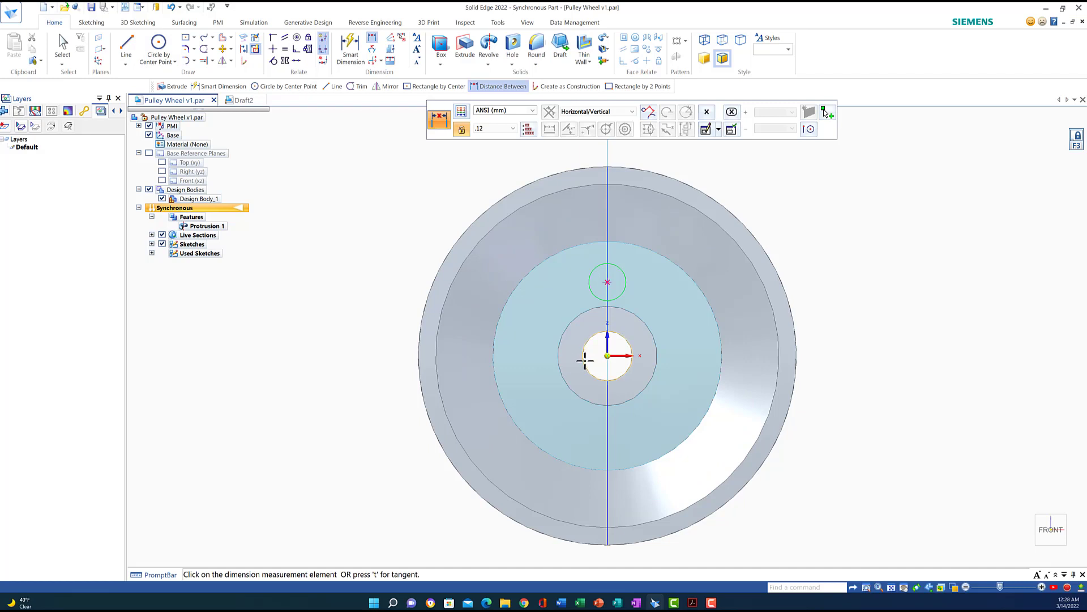
pyautogui.click(585, 360)
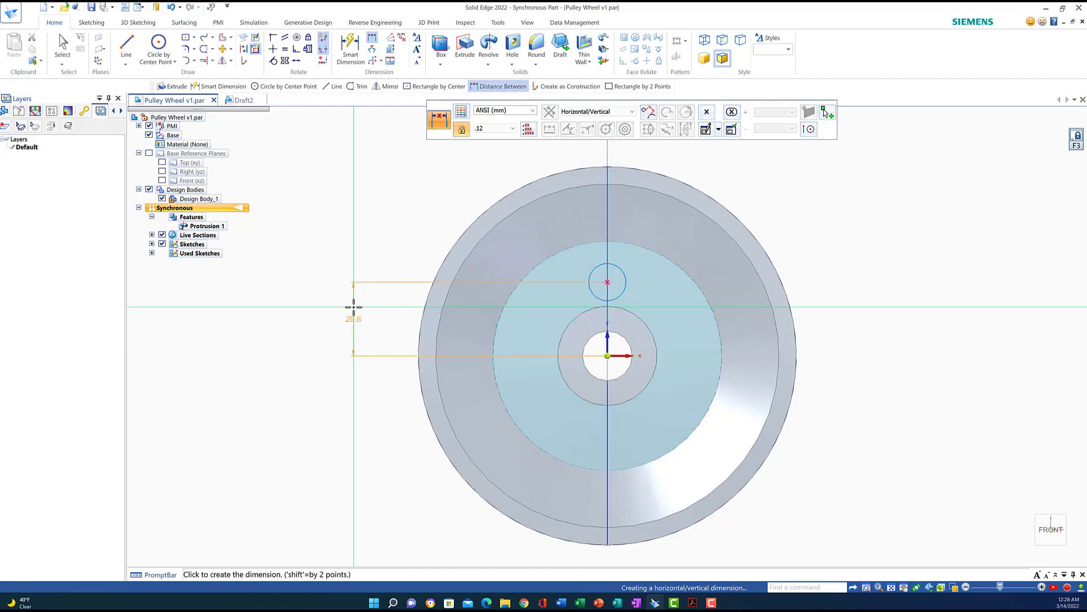
pyautogui.click(353, 307)
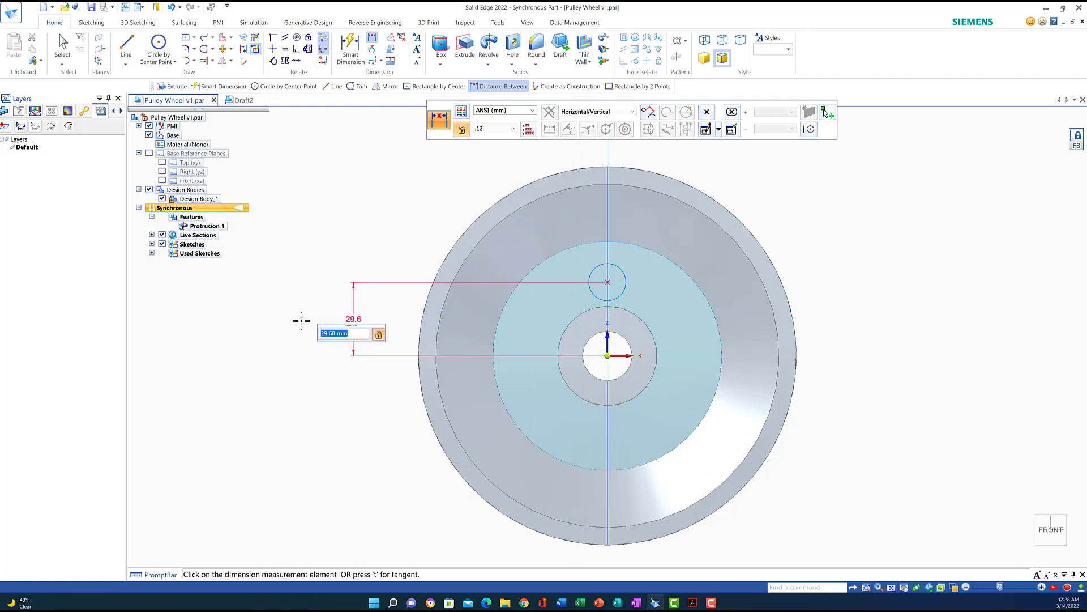
pyautogui.write('33')
pyautogui.press('Return')
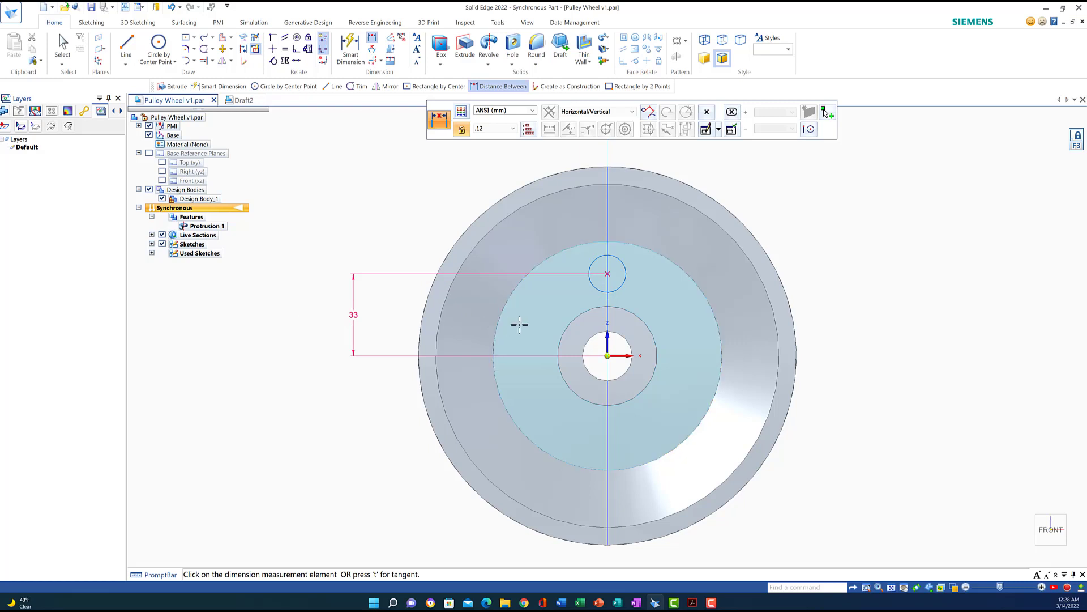
pyautogui.moveTo(879, 308); pyautogui.dragTo(865, 313, button='middle')
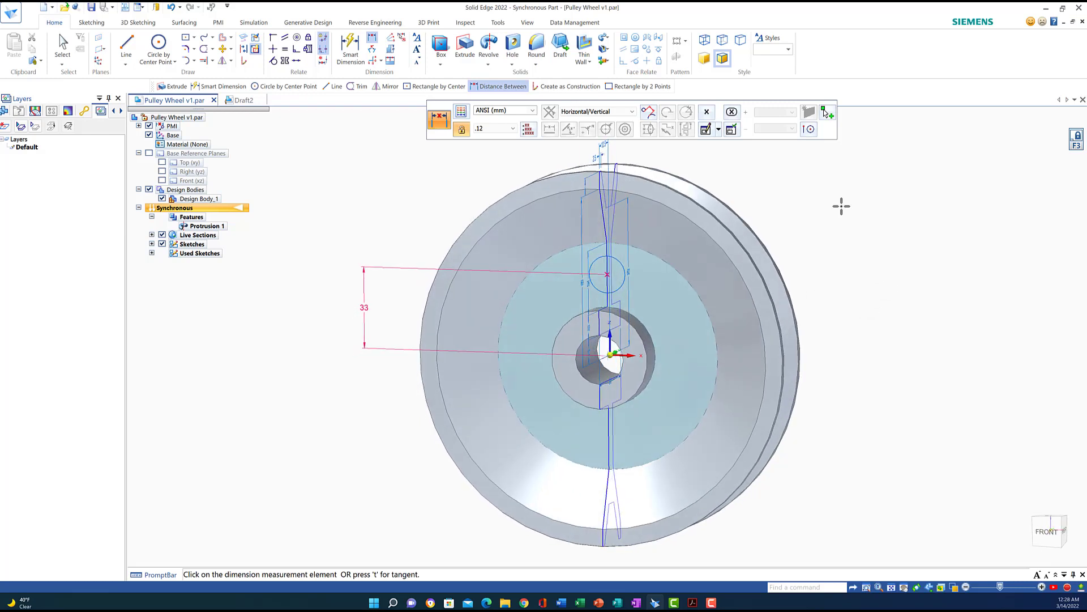
pyautogui.click(466, 45)
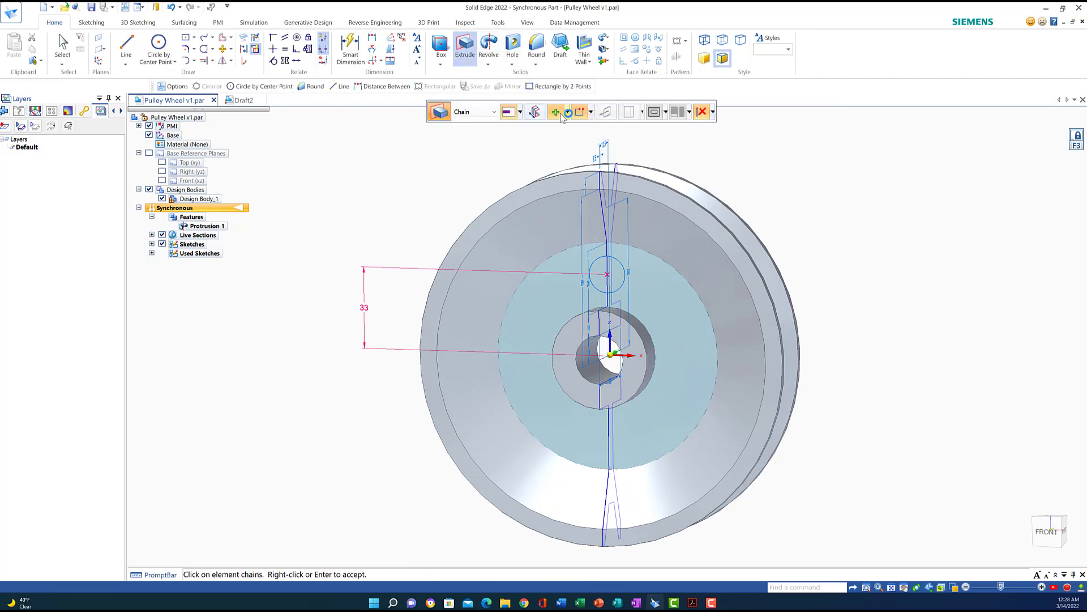
pyautogui.click(568, 113)
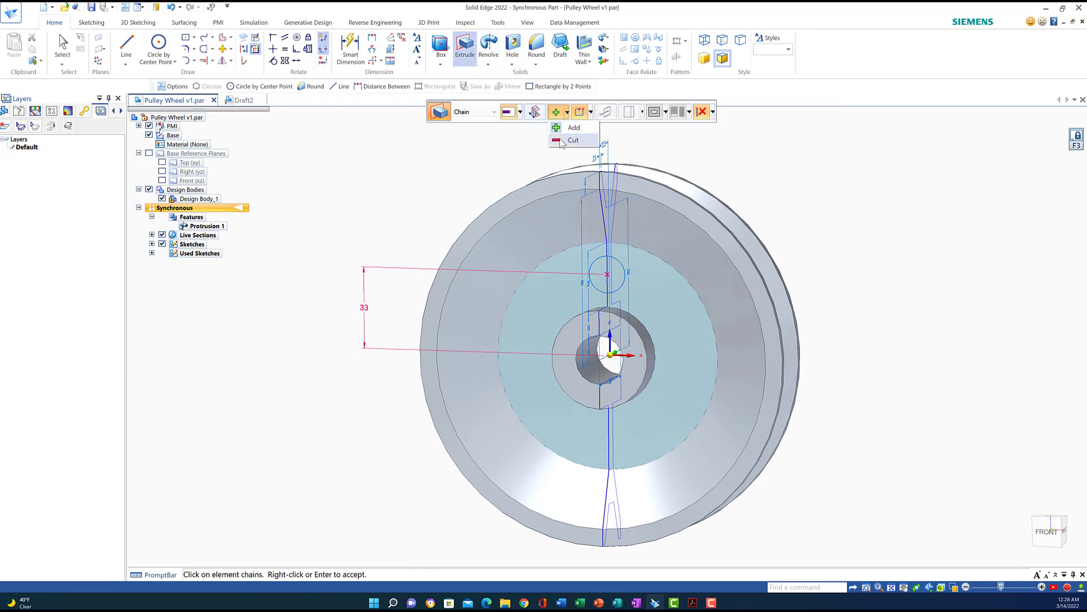
pyautogui.click(561, 141)
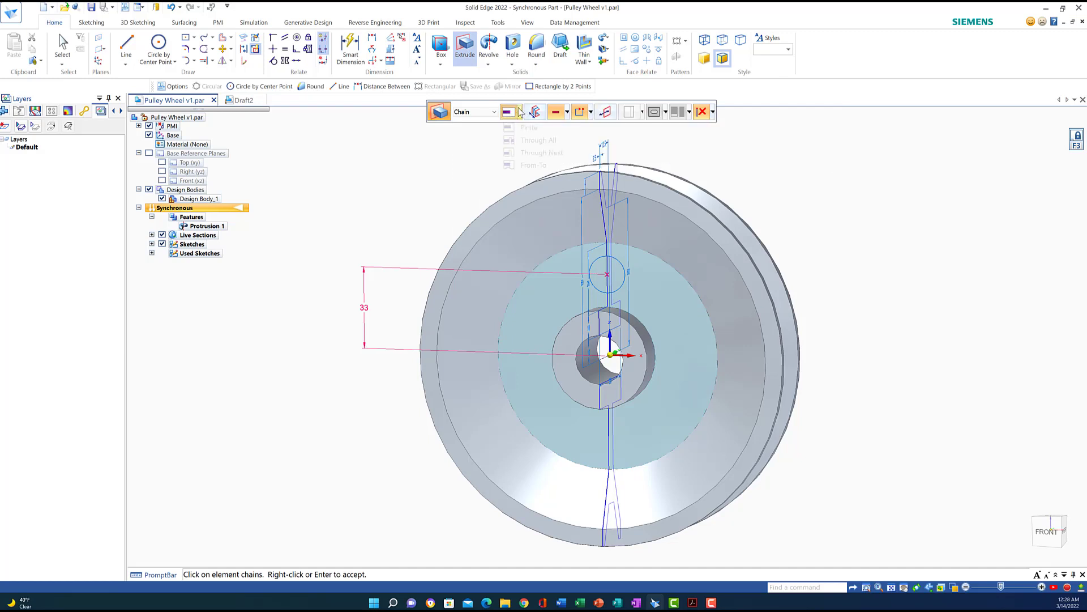
pyautogui.click(519, 113)
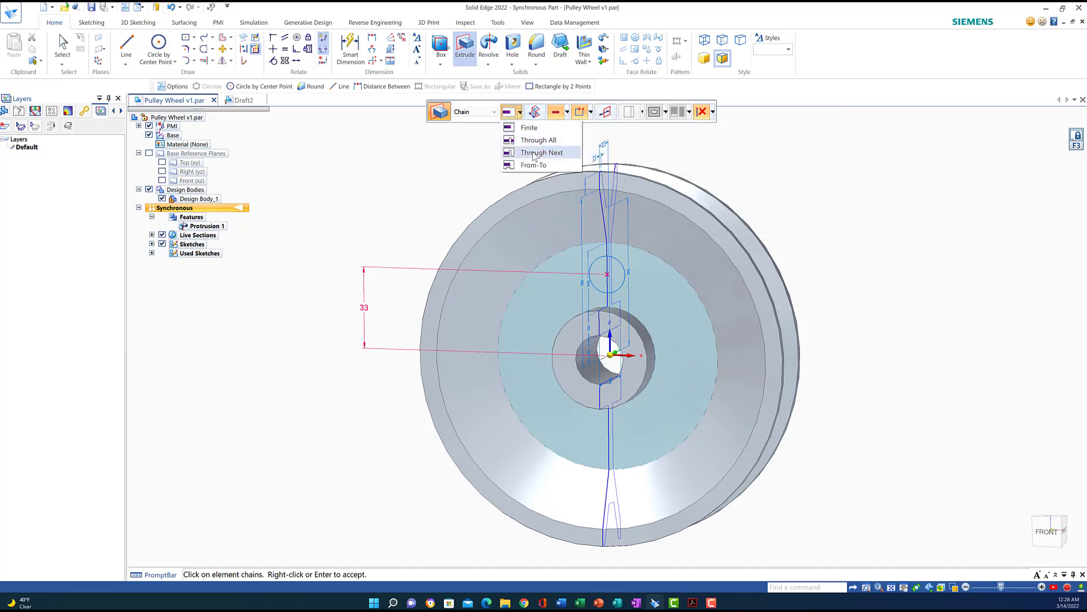
pyautogui.click(532, 151)
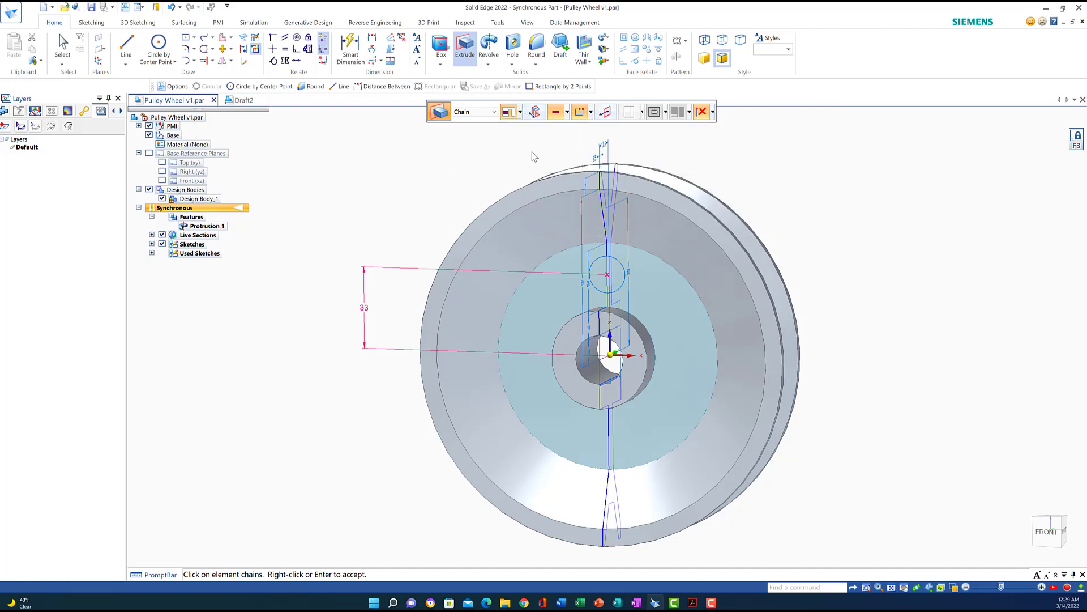
pyautogui.click(619, 266)
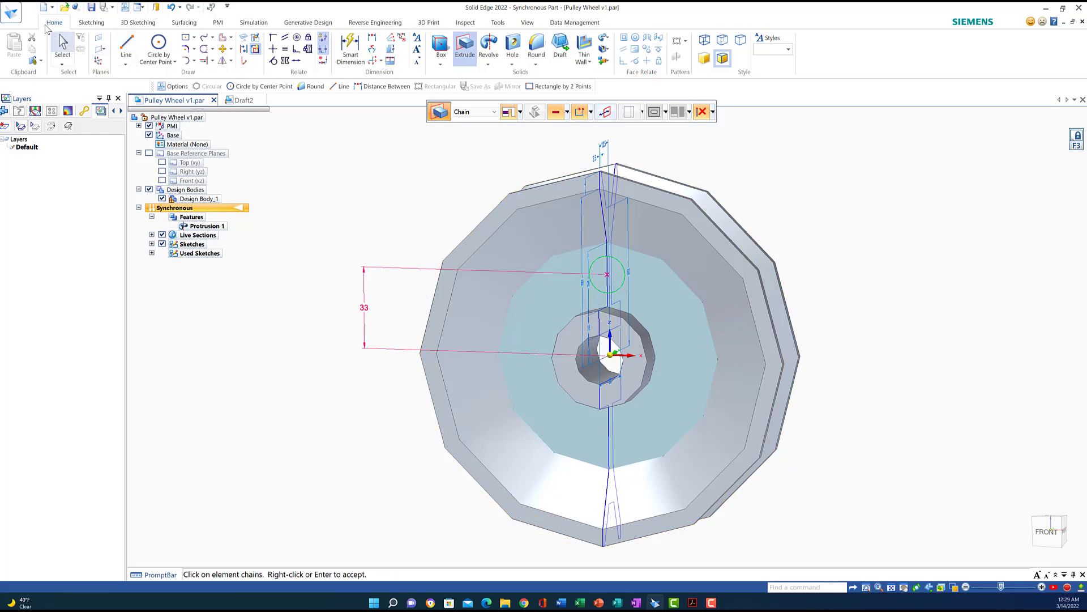
# Step: Set the arc smoothness in the Solid Edge view options to 7
pyautogui.click(14, 16)
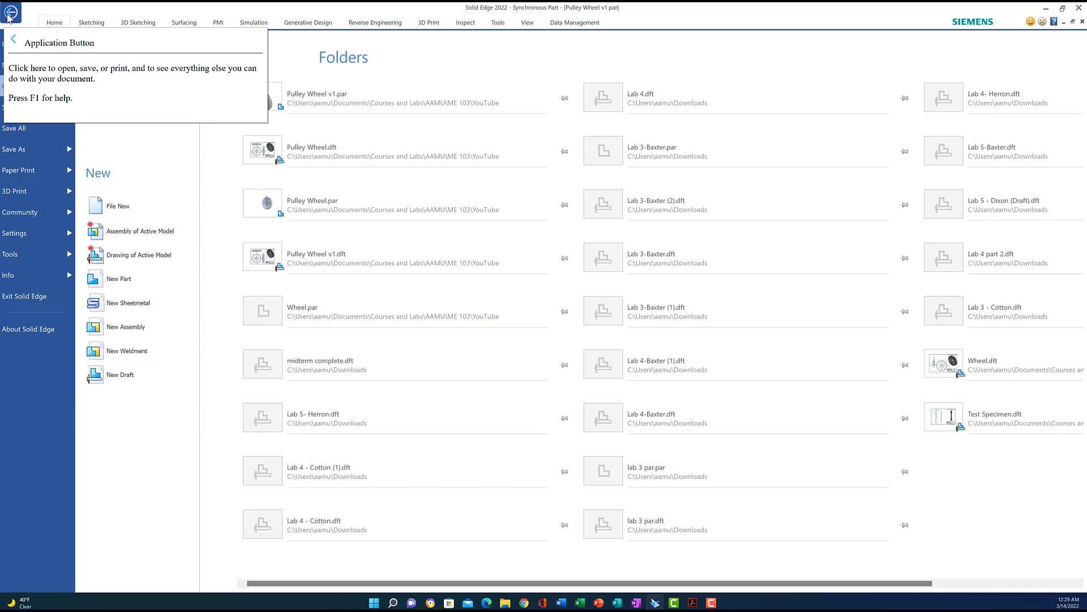
pyautogui.click(17, 229)
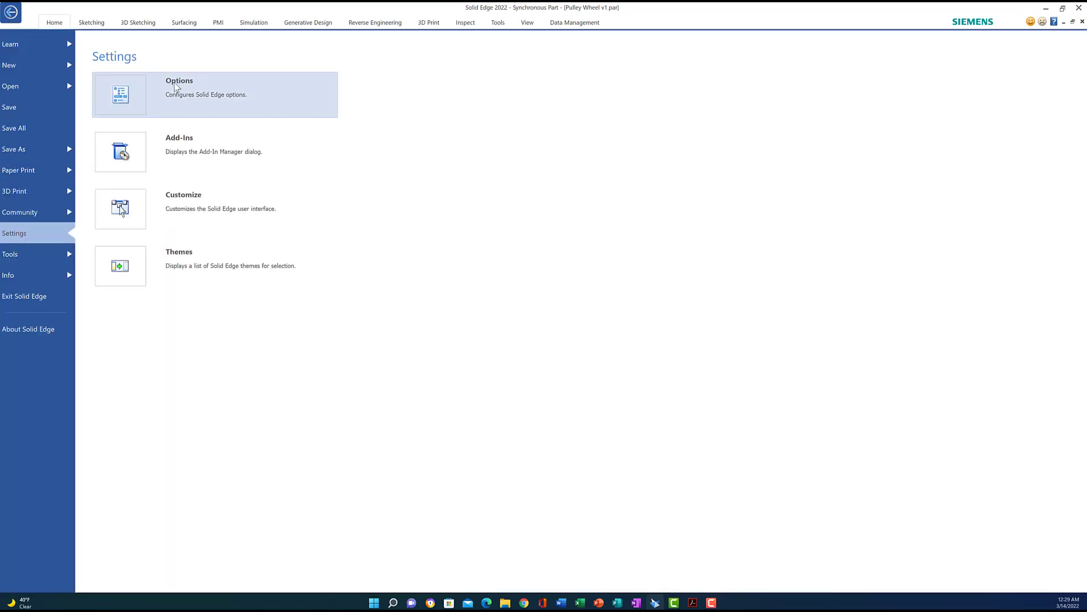
pyautogui.click(175, 84)
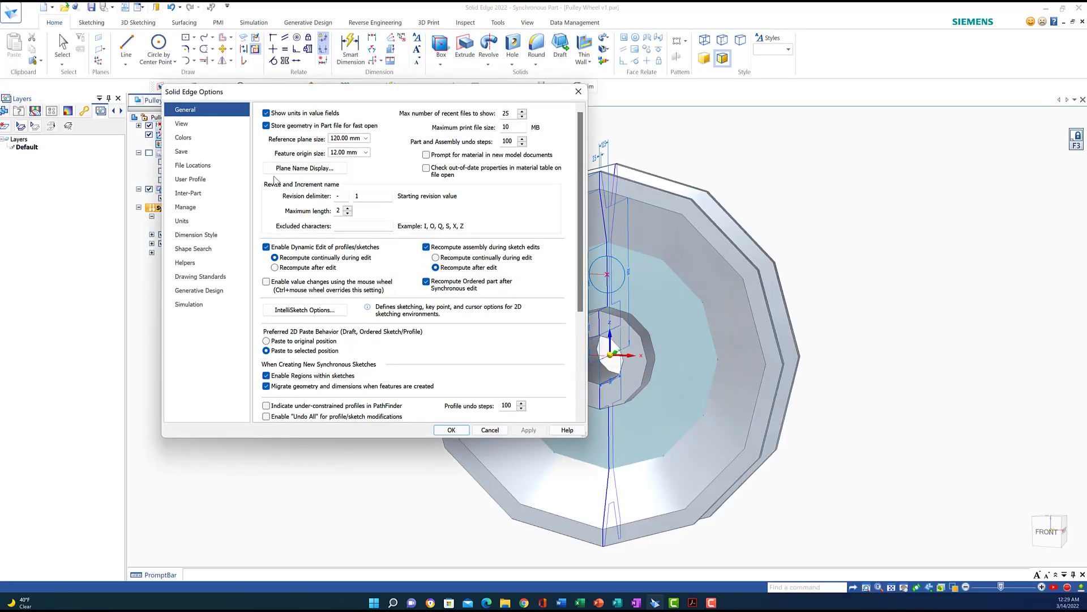
pyautogui.click(181, 125)
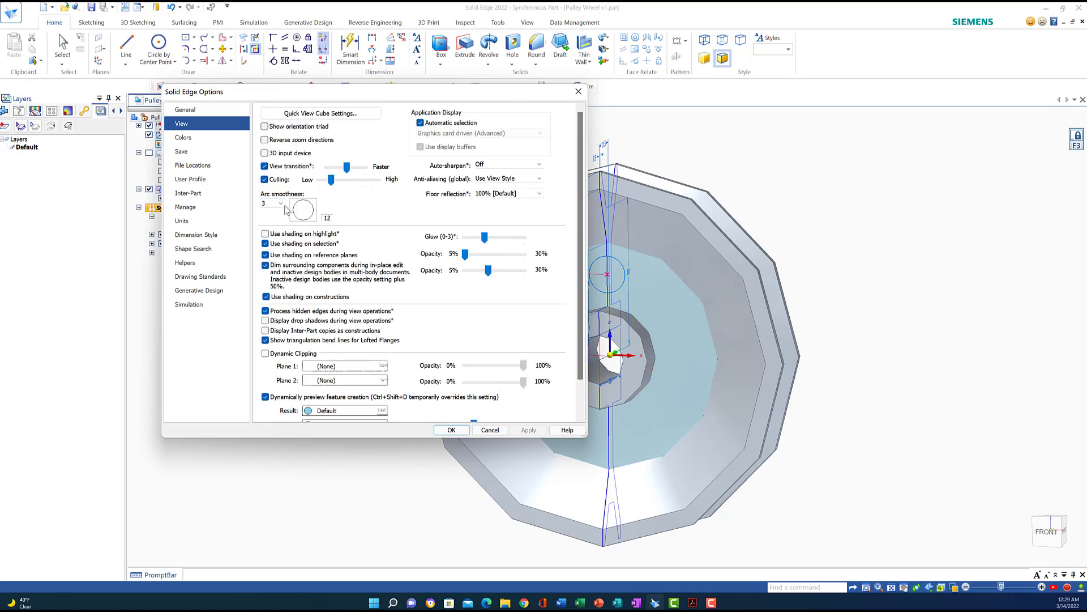
pyautogui.click(281, 204)
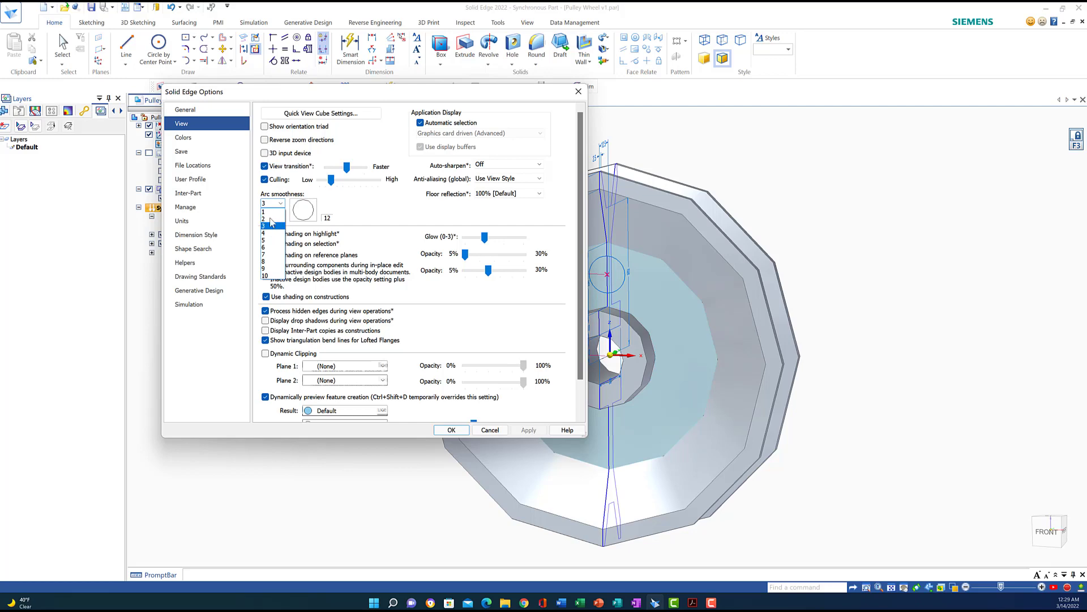
pyautogui.click(263, 257)
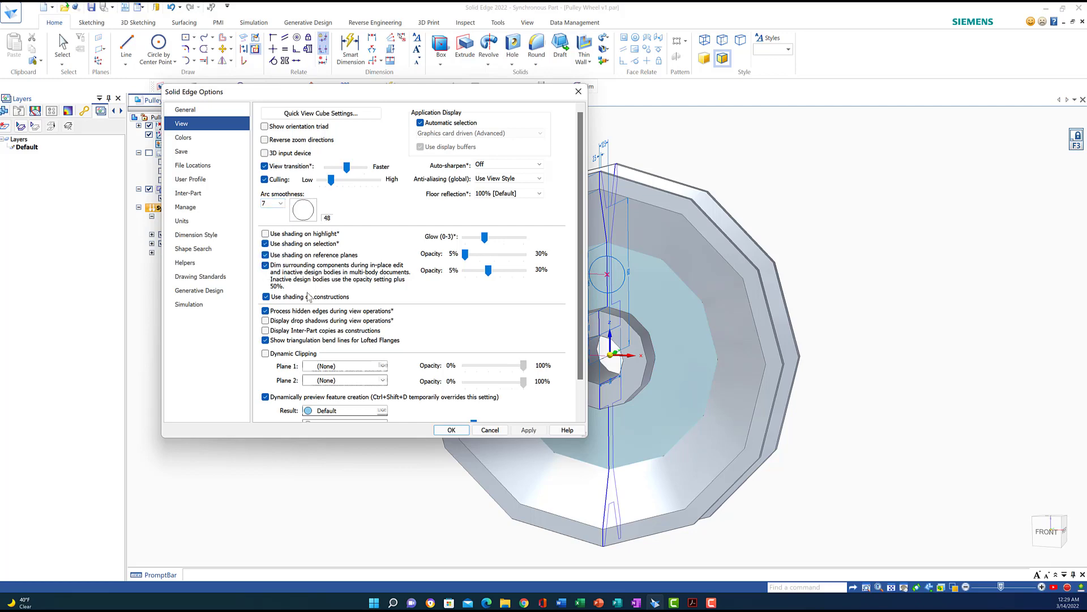
pyautogui.click(452, 431)
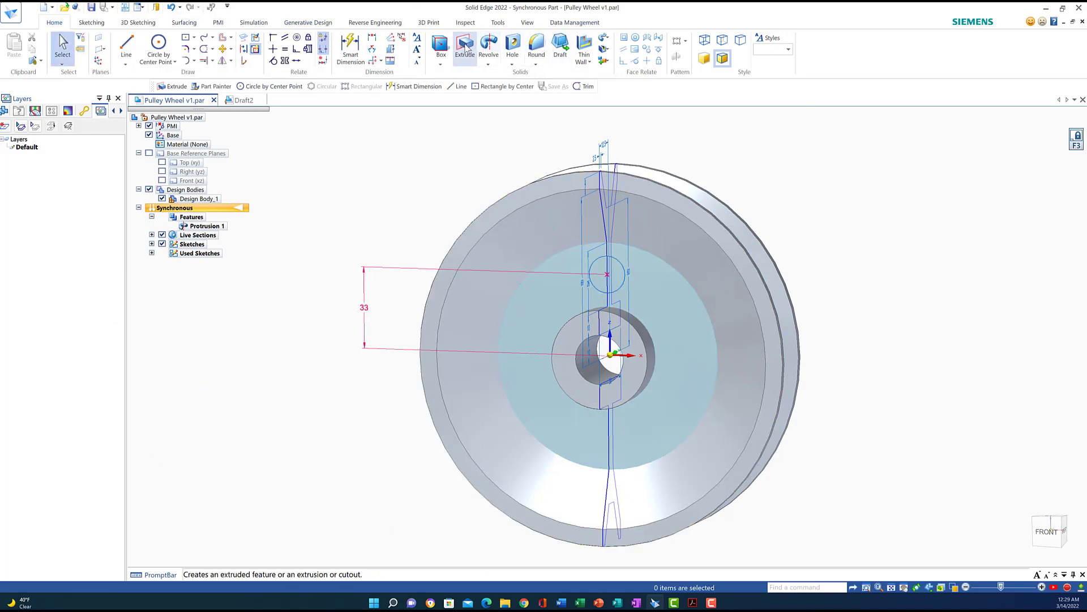
# Step: Cut the 15 mm circle through the web with Extrude, using the Cut and Through Next options
pyautogui.click(466, 47)
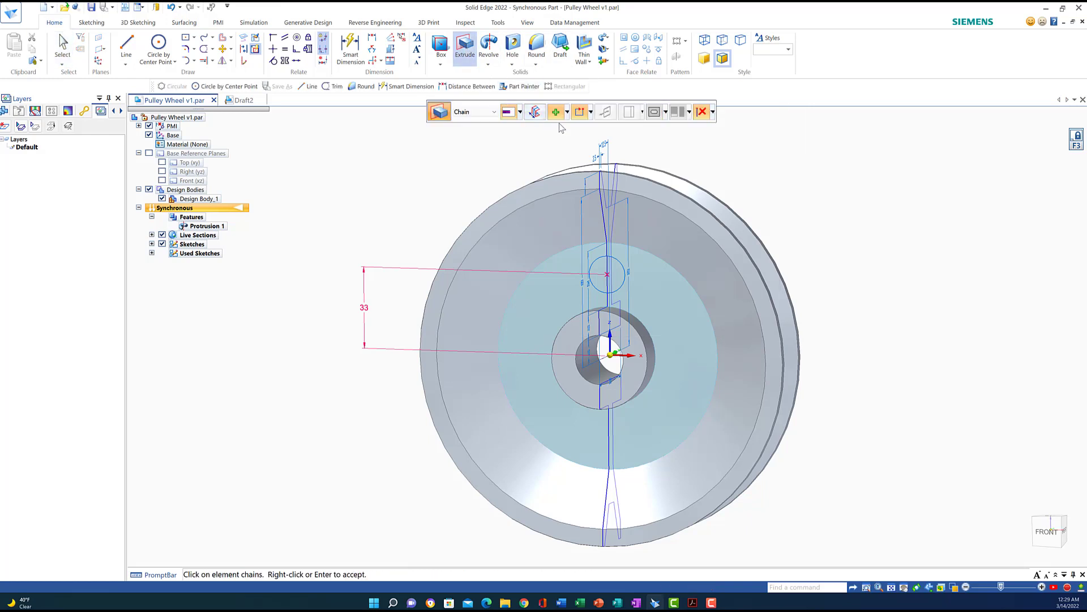
pyautogui.click(568, 113)
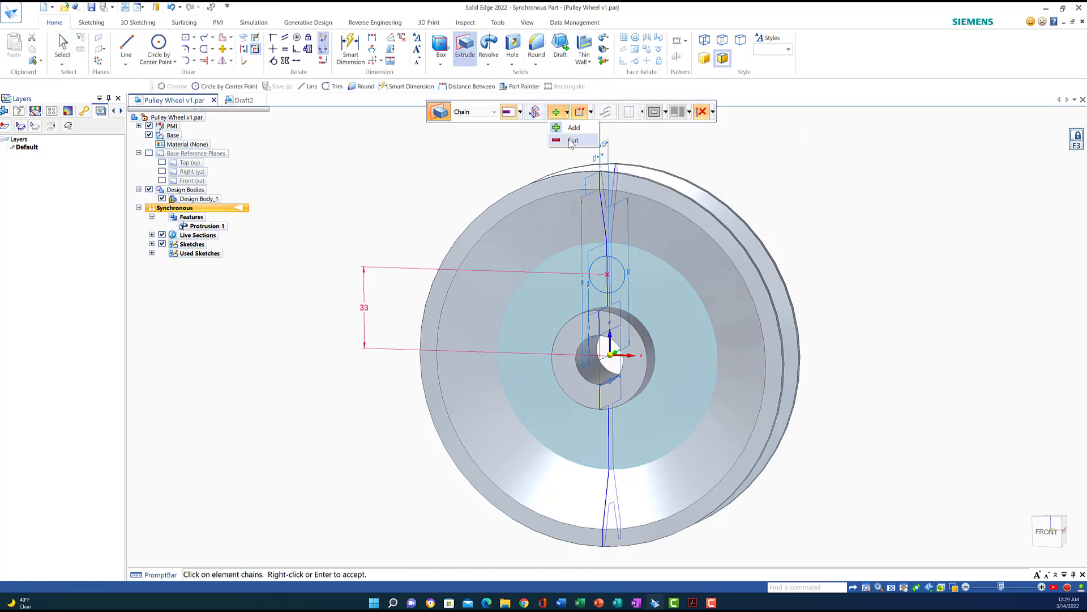
pyautogui.click(572, 141)
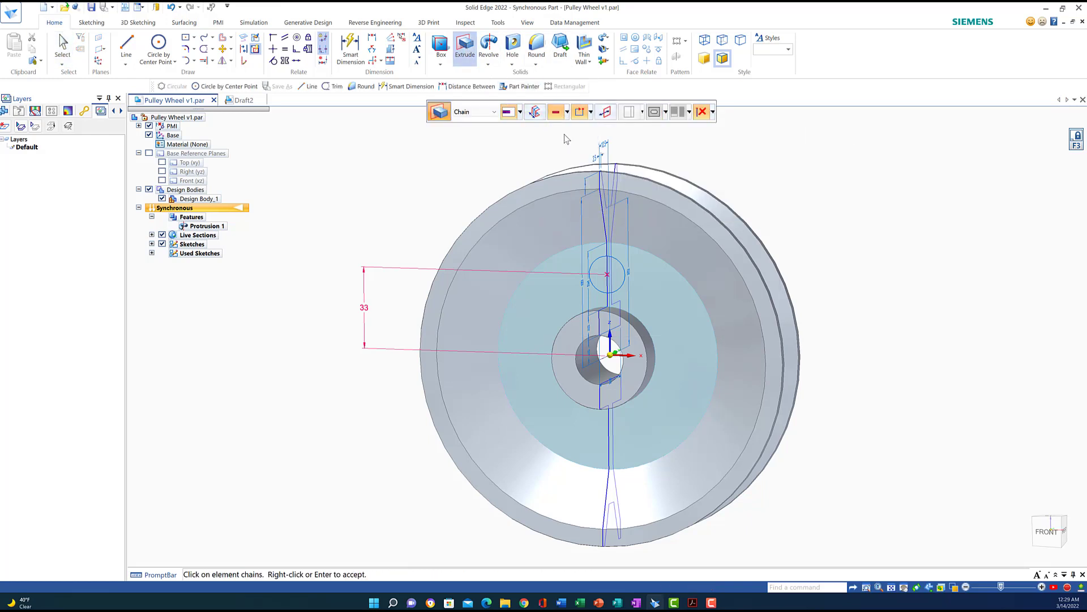
pyautogui.click(519, 112)
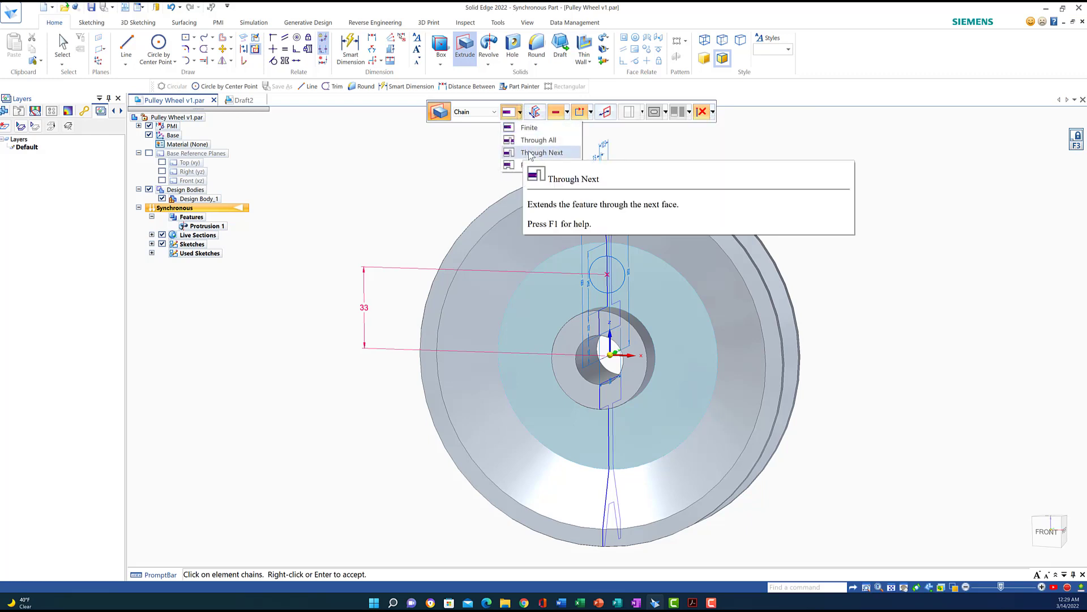
pyautogui.click(526, 153)
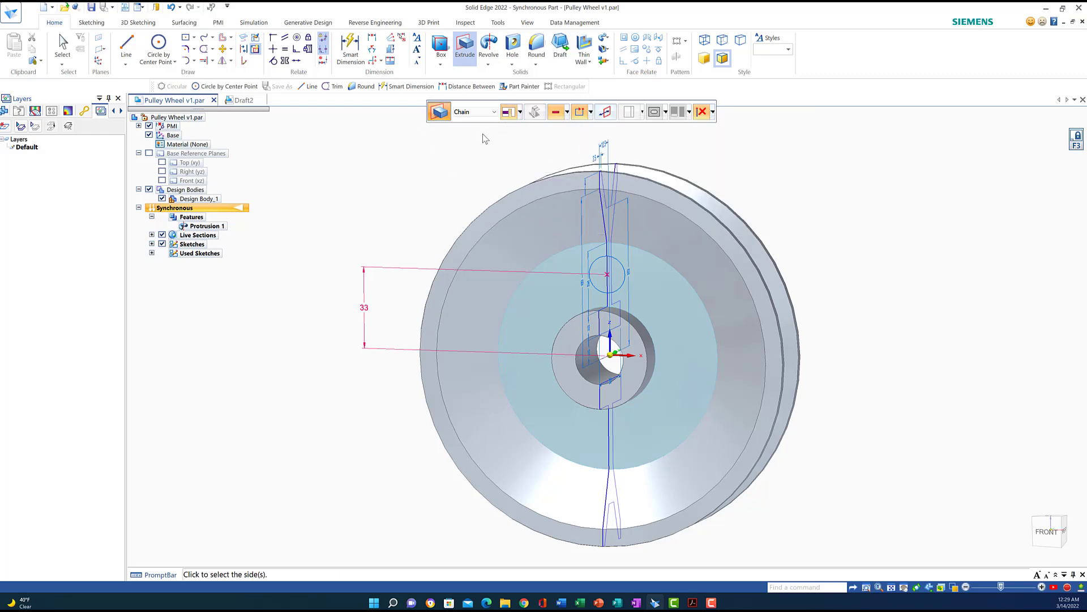
pyautogui.click(620, 268)
pyautogui.rightClick(619, 277)
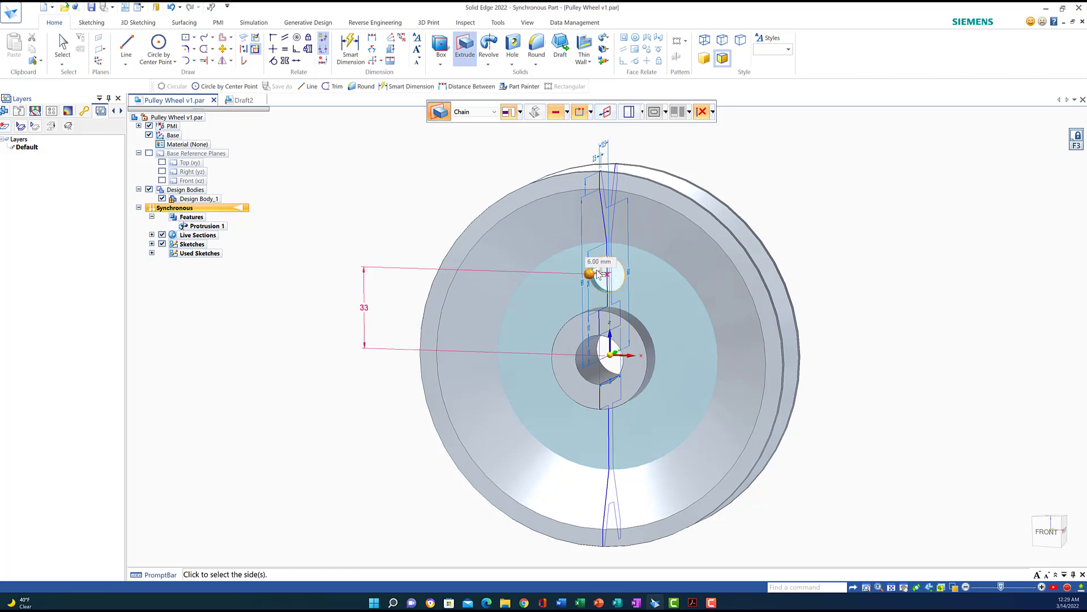
pyautogui.click(598, 276)
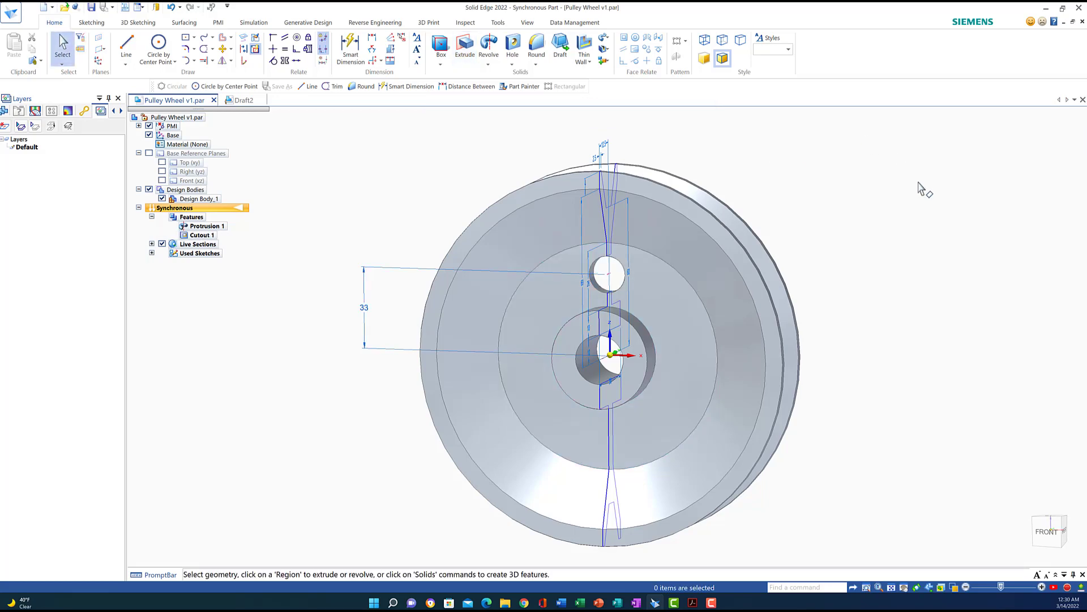
# Step: Pattern the 15 mm web hole in a full circle about the bore's centre, with a count of 6
pyautogui.moveTo(918, 183); pyautogui.dragTo(929, 176, button='middle')
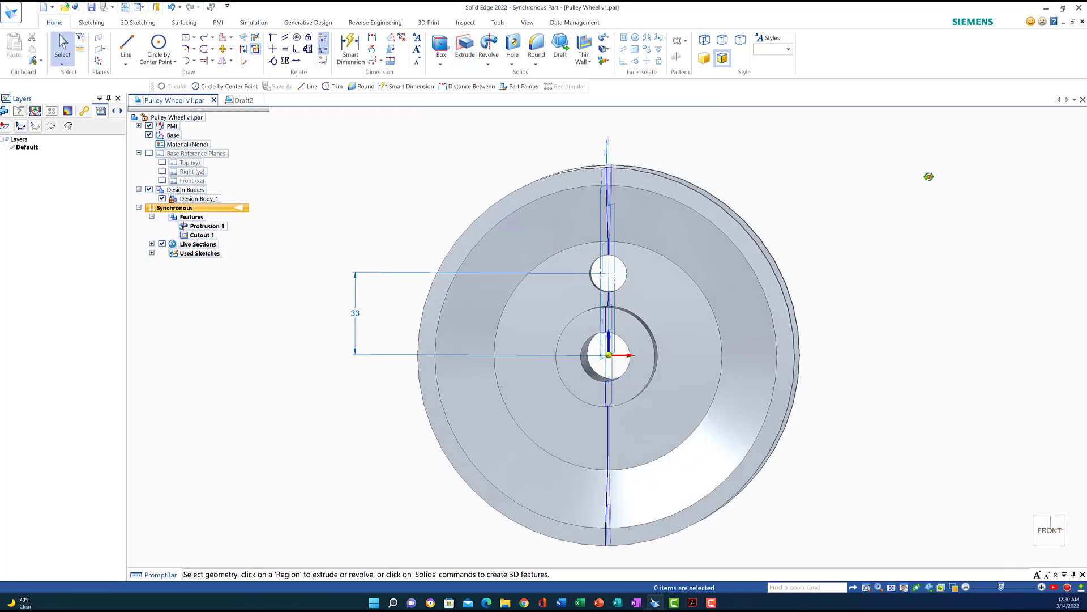
pyautogui.click(1049, 530)
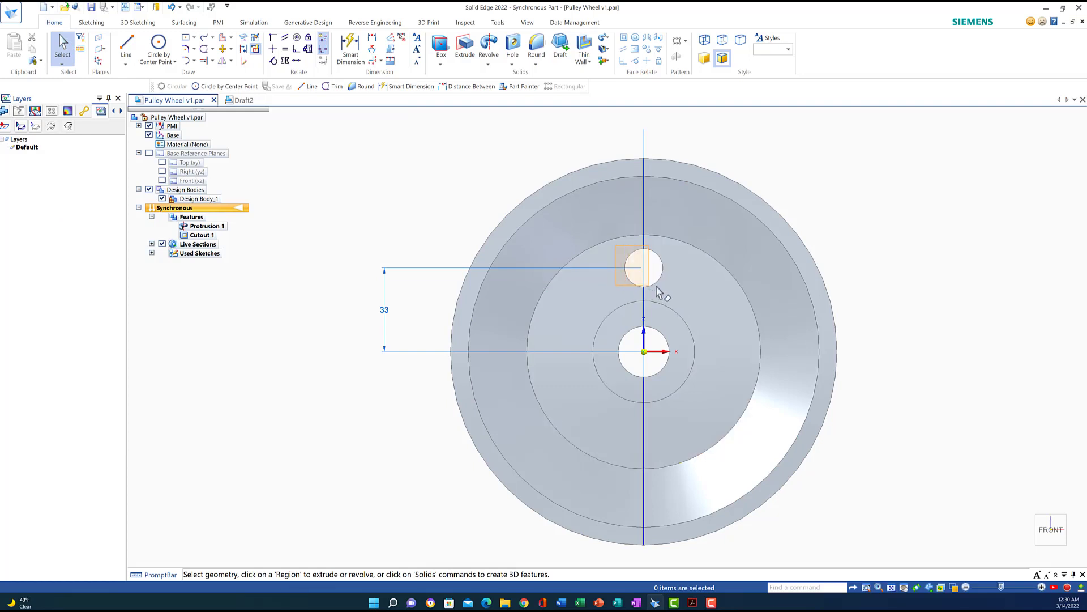
pyautogui.click(673, 295)
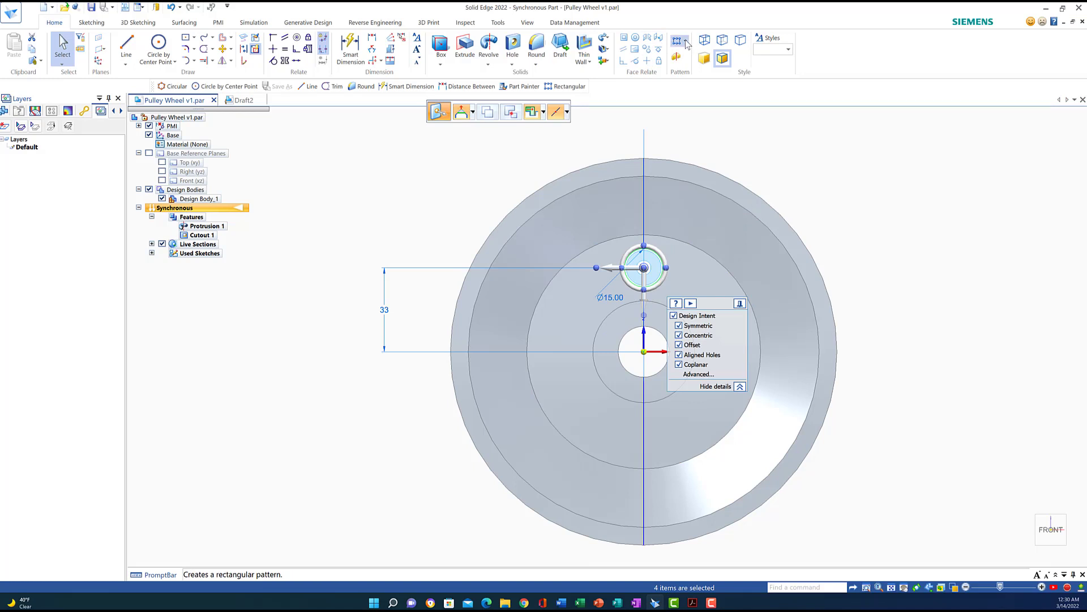
pyautogui.click(686, 41)
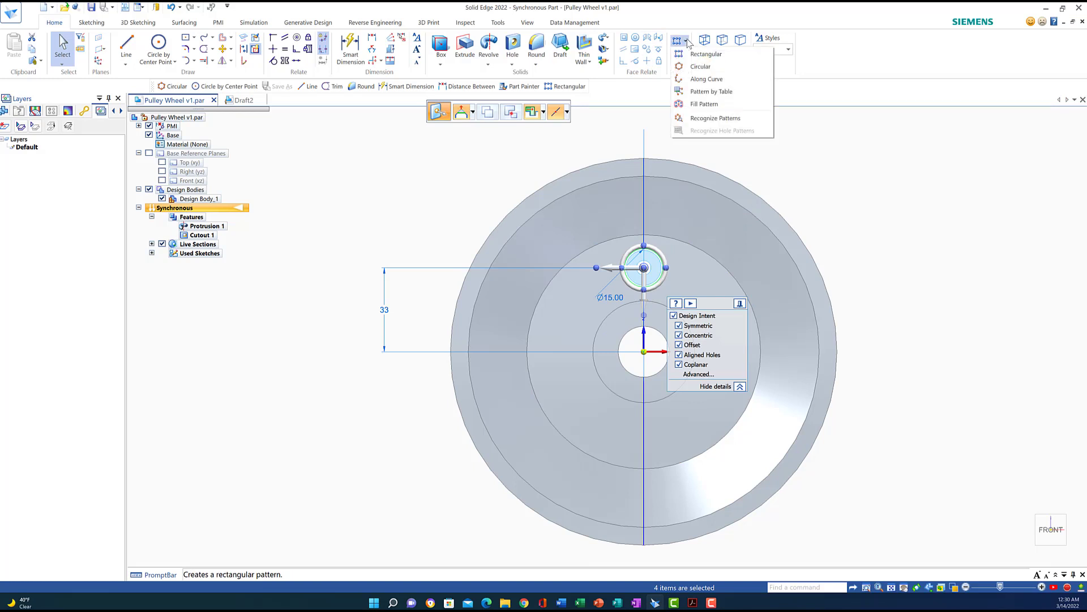
pyautogui.click(701, 67)
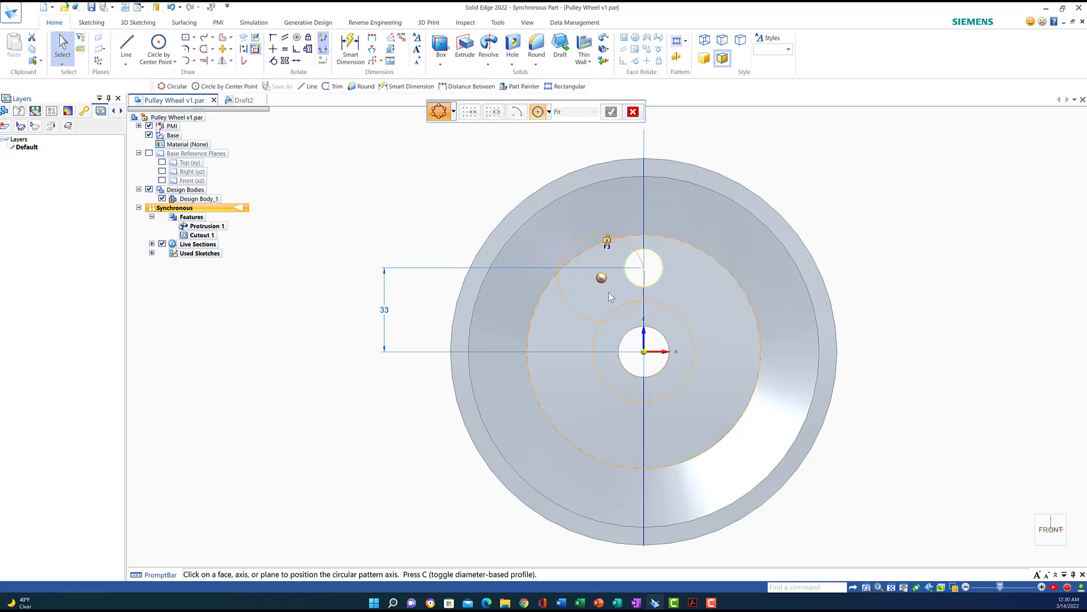
pyautogui.click(644, 352)
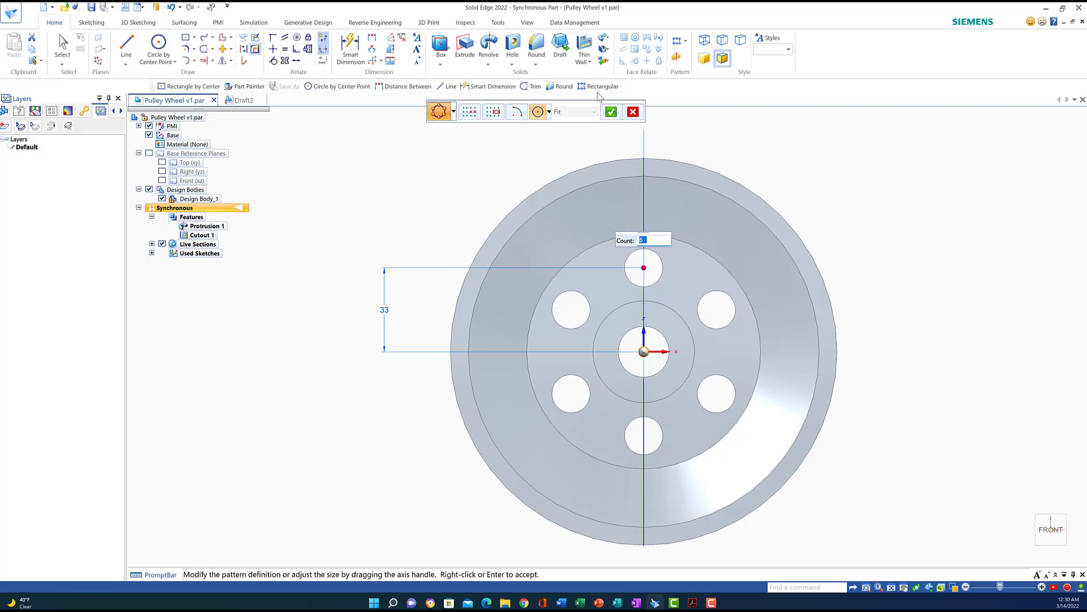
pyautogui.click(610, 112)
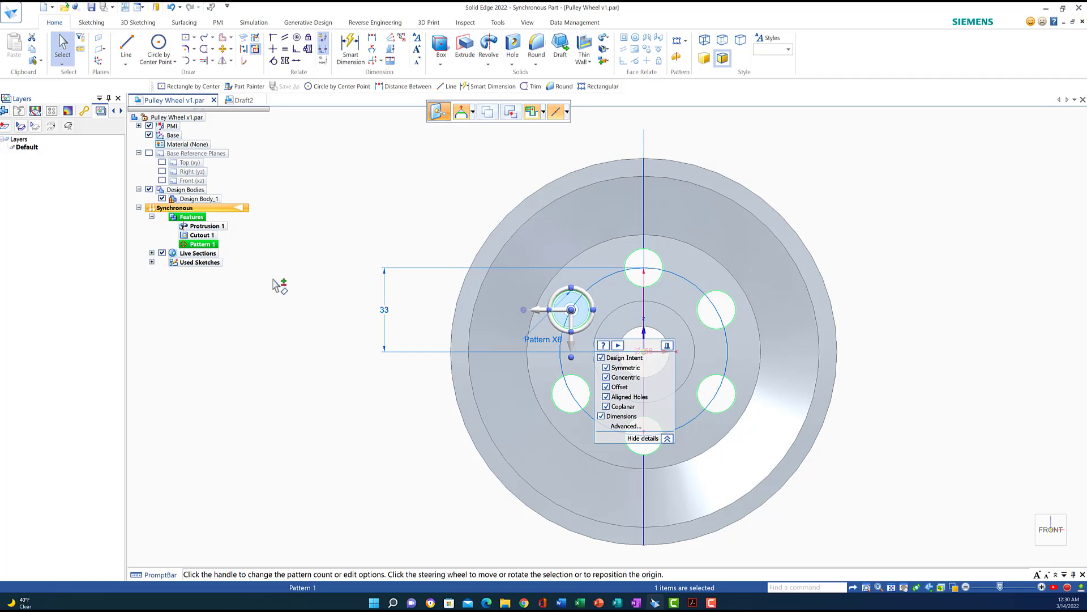
pyautogui.press('Escape')
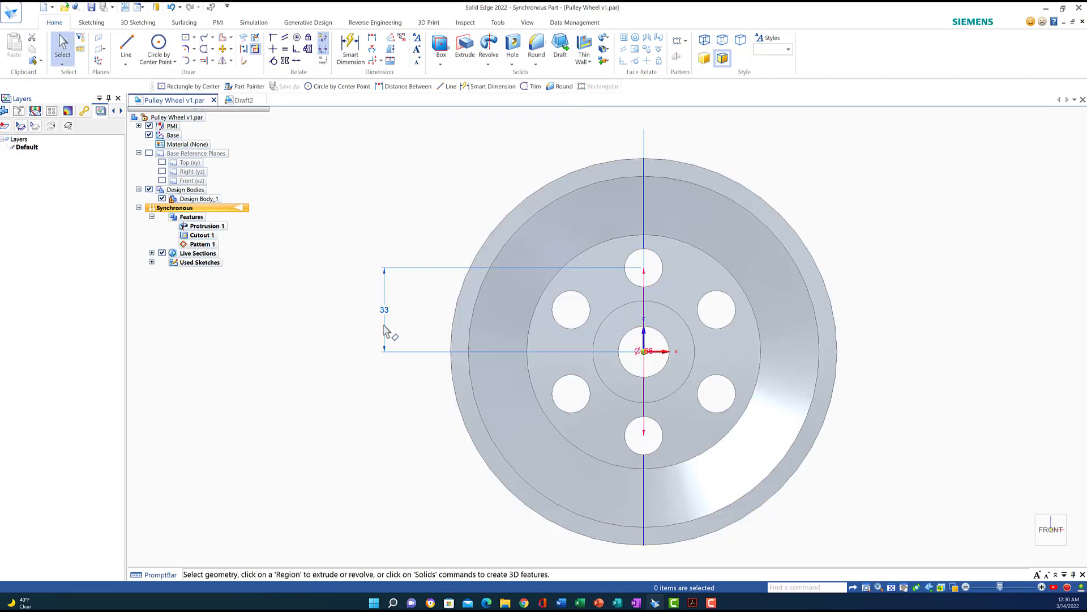
# Step: Try a count of 4 for the circular hole pattern and undo the change
pyautogui.click(198, 246)
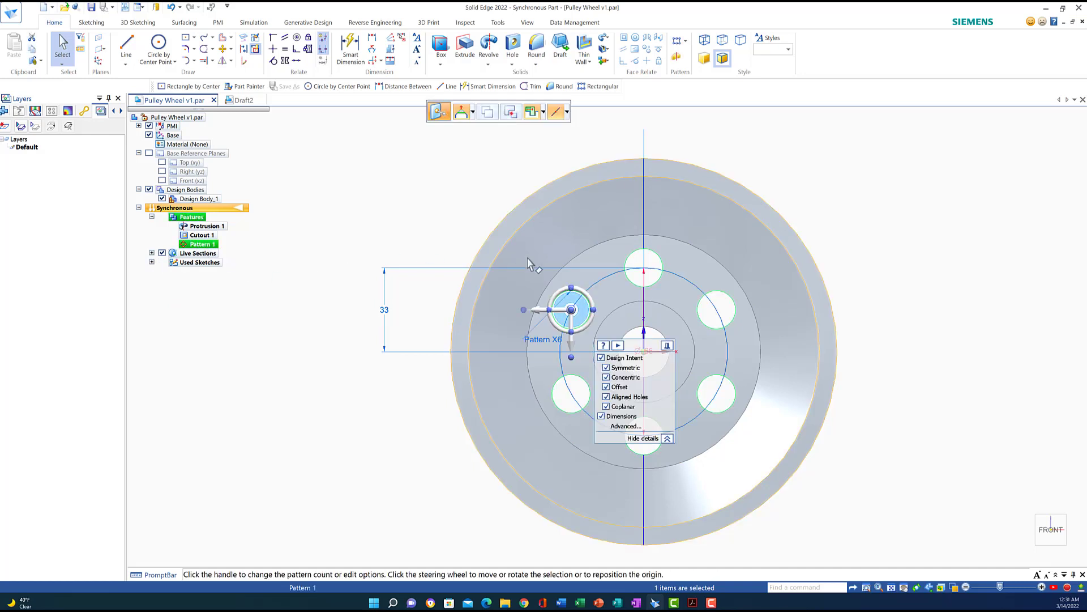
pyautogui.click(550, 340)
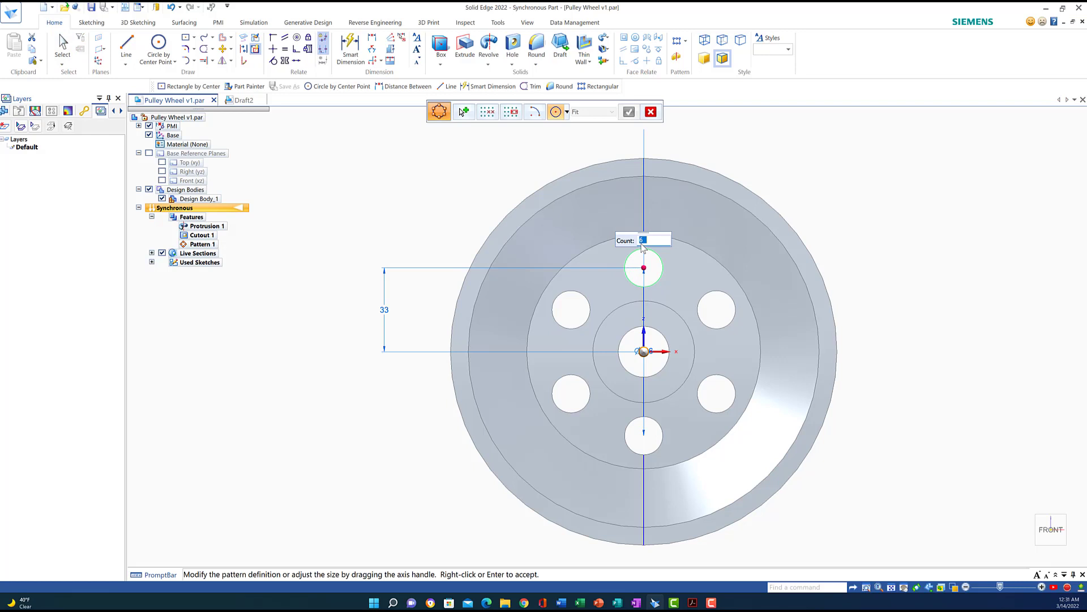
pyautogui.write('4')
pyautogui.press('Return')
pyautogui.press('Return')
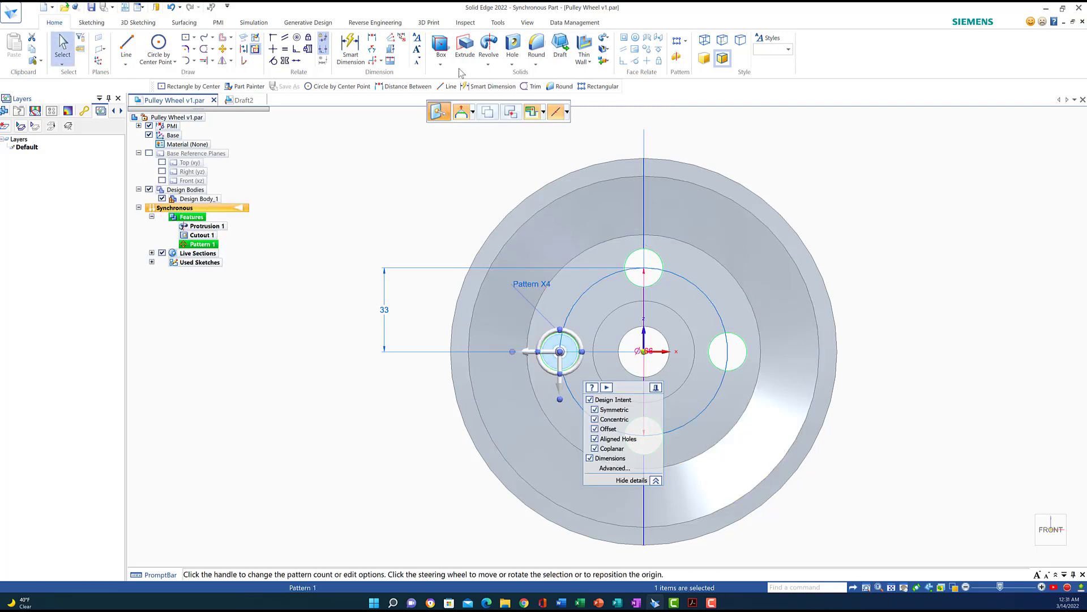
pyautogui.click(171, 7)
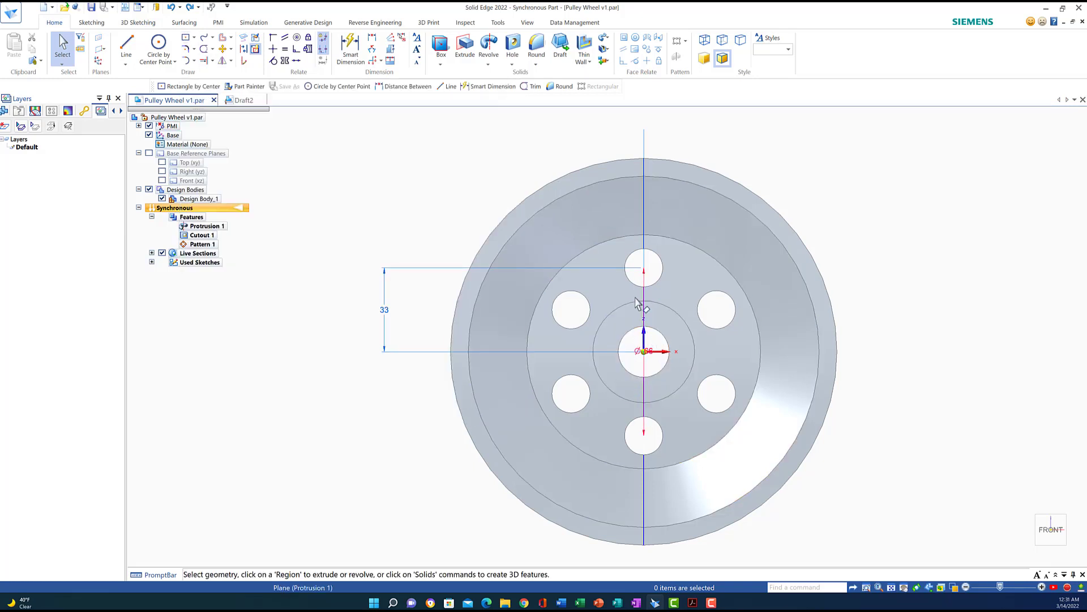
# Step: On the hub's front face, sketch a rectangle 6 mm wide and 6 mm high, centred on the bore edge's uppermost point
pyautogui.click(186, 40)
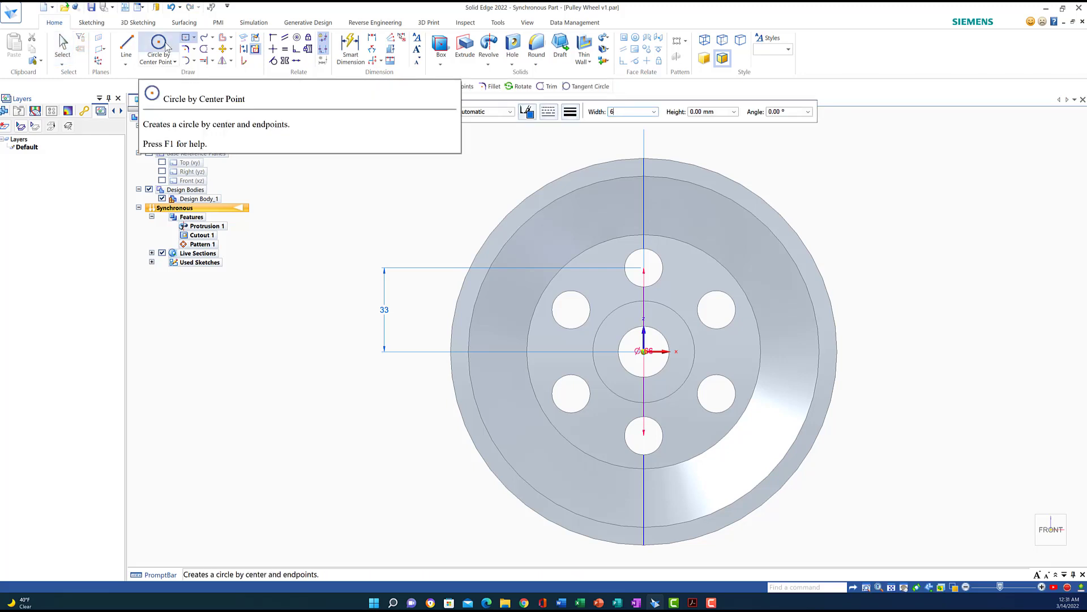
pyautogui.write('6')
pyautogui.press('Tab')
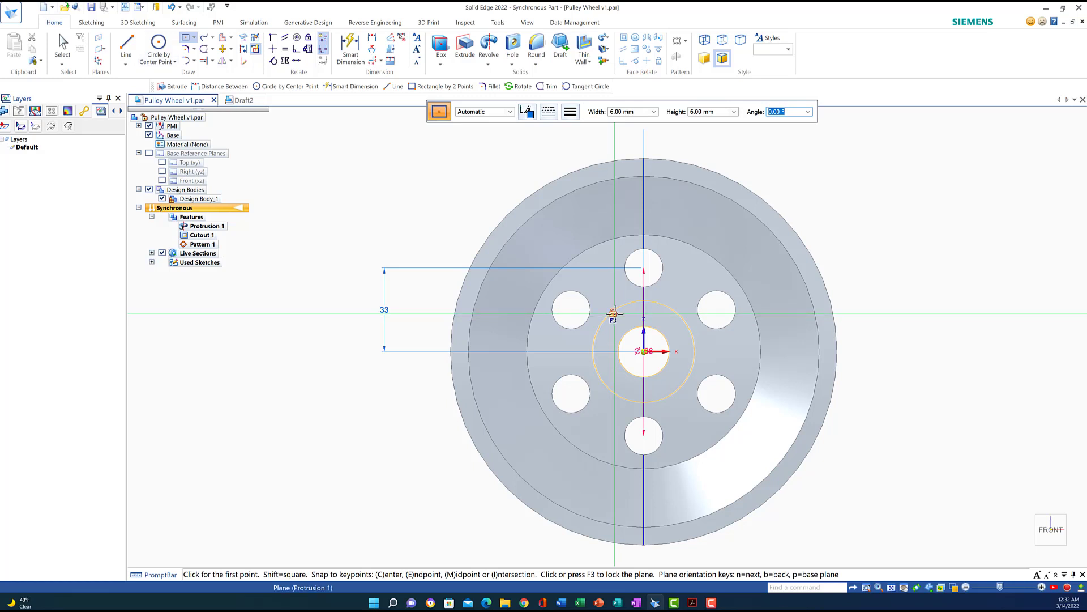
pyautogui.press('F3')
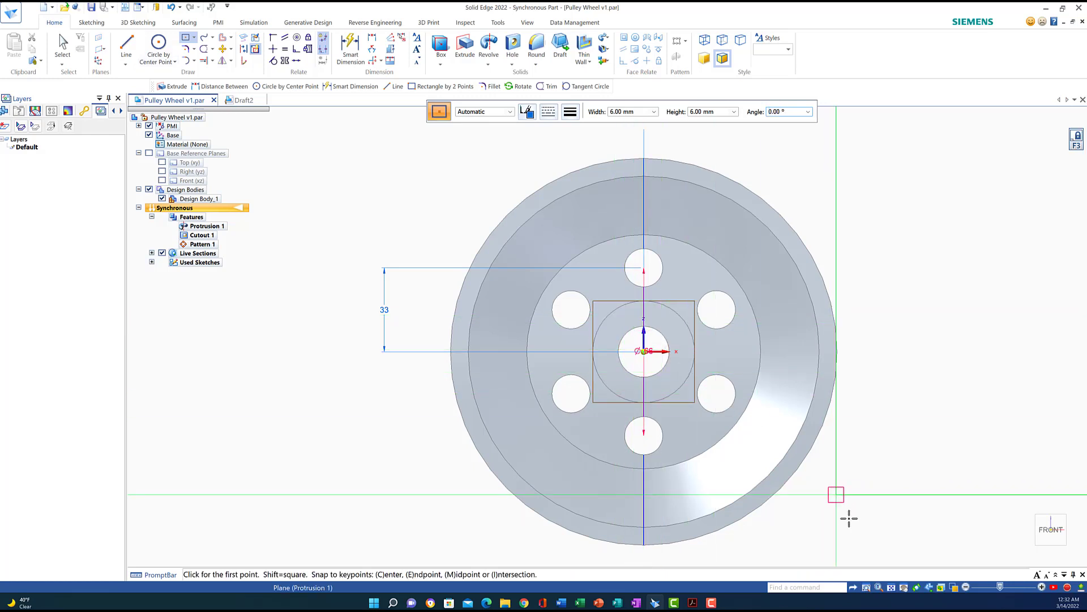
pyautogui.click(865, 588)
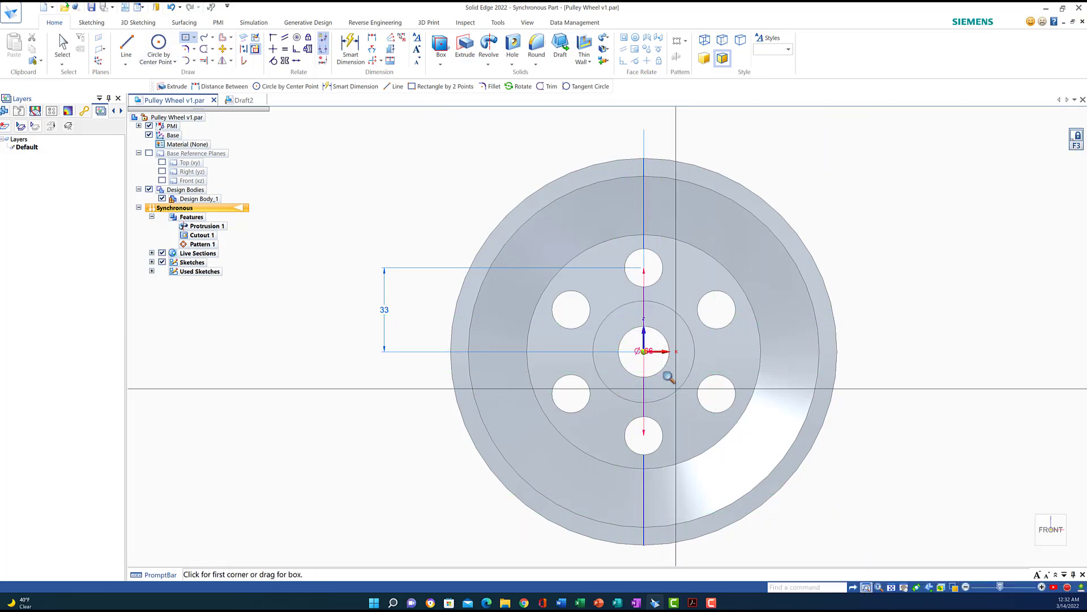
pyautogui.moveTo(622, 324); pyautogui.dragTo(694, 404)
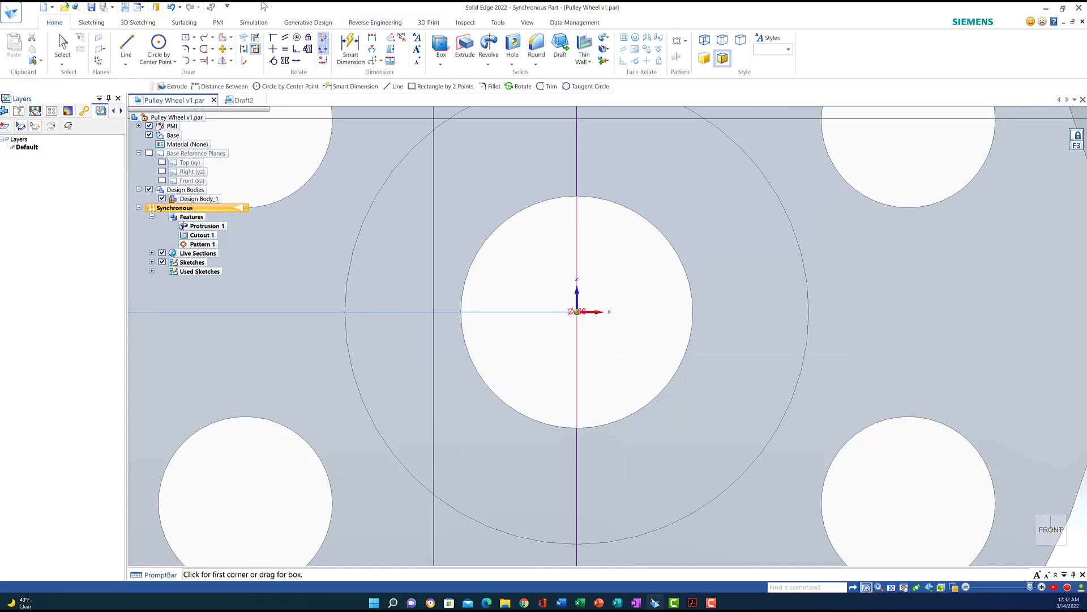
pyautogui.click(187, 38)
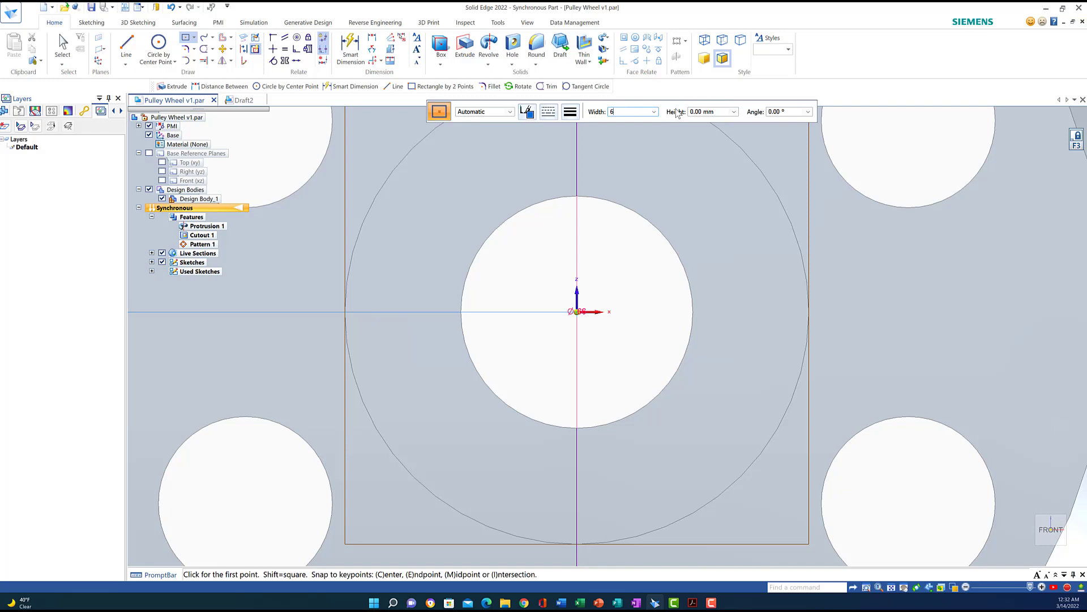
pyautogui.write('6')
pyautogui.press('Tab')
pyautogui.press('Tab')
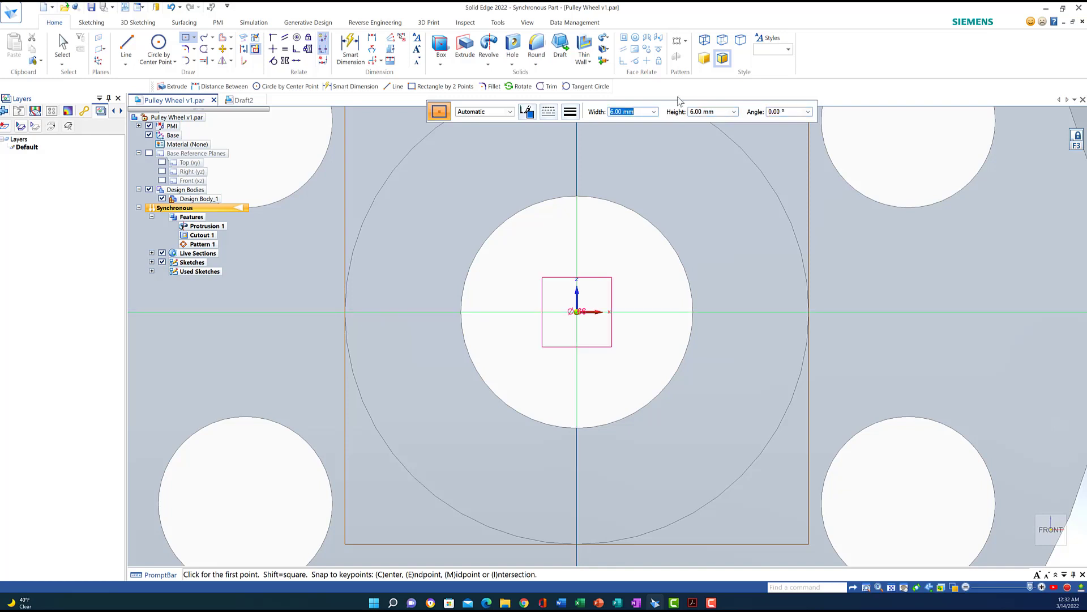
pyautogui.click(577, 196)
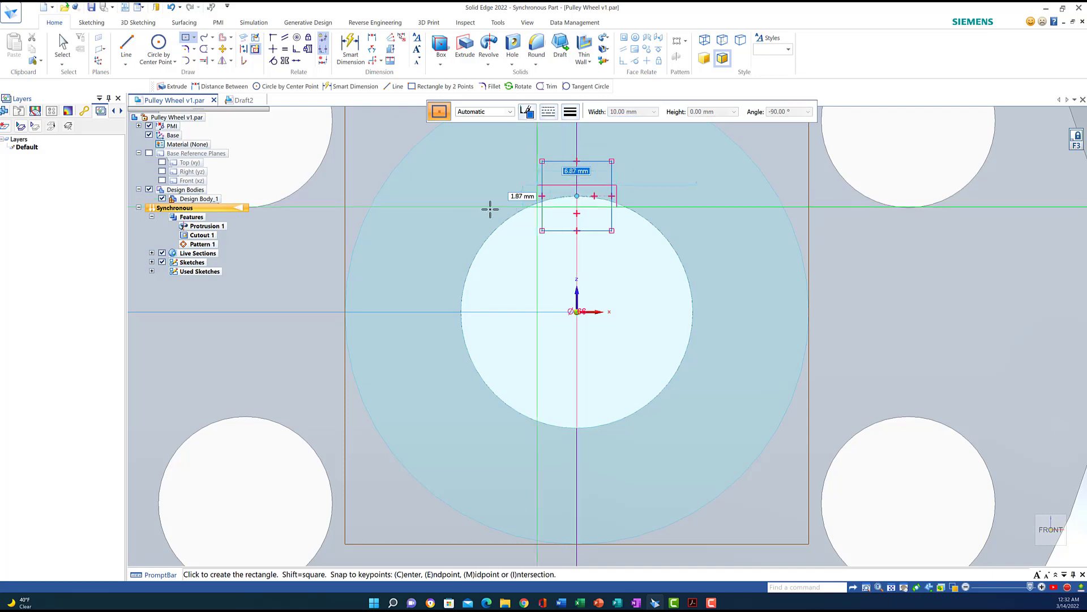
pyautogui.rightClick(421, 189)
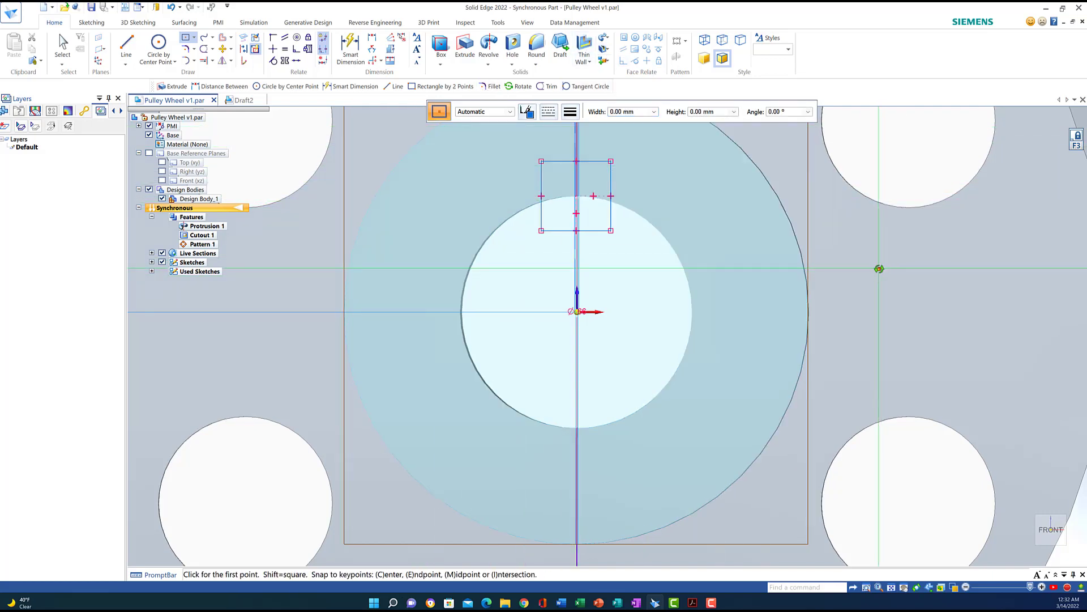
# Step: Cut the 6 mm square profile through the hub with Extrude set to Cut, forming the bore's keyway
pyautogui.moveTo(879, 269); pyautogui.dragTo(871, 277, button='middle')
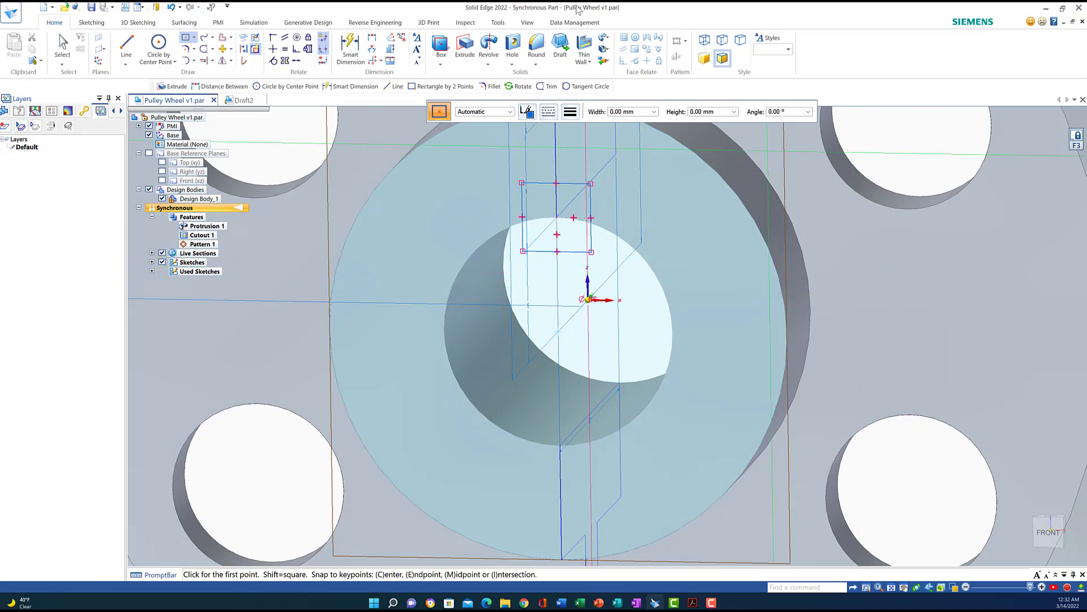
pyautogui.click(465, 45)
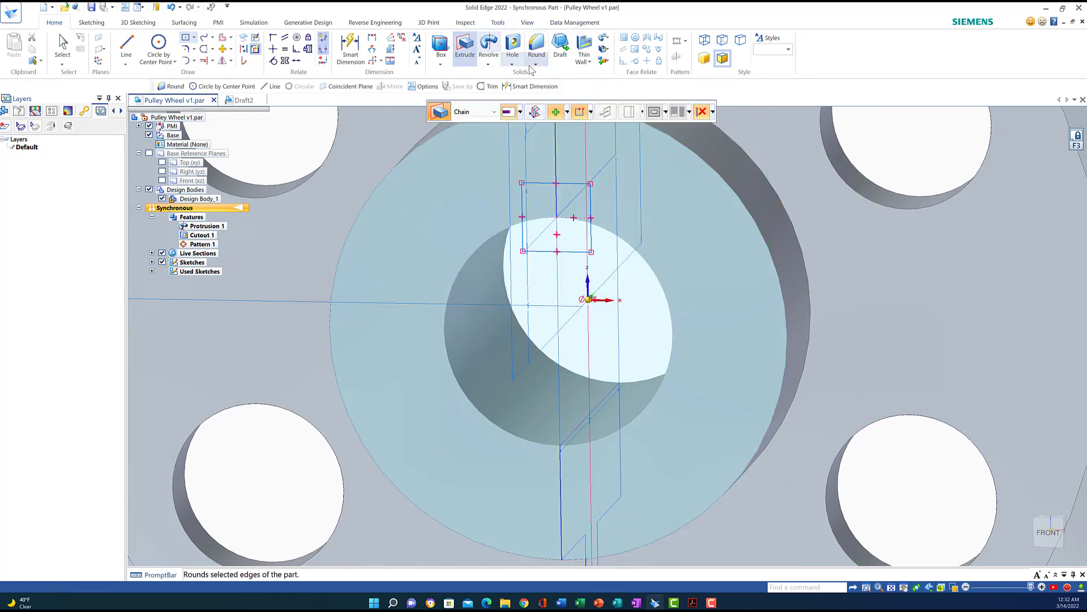
pyautogui.click(565, 115)
pyautogui.click(574, 144)
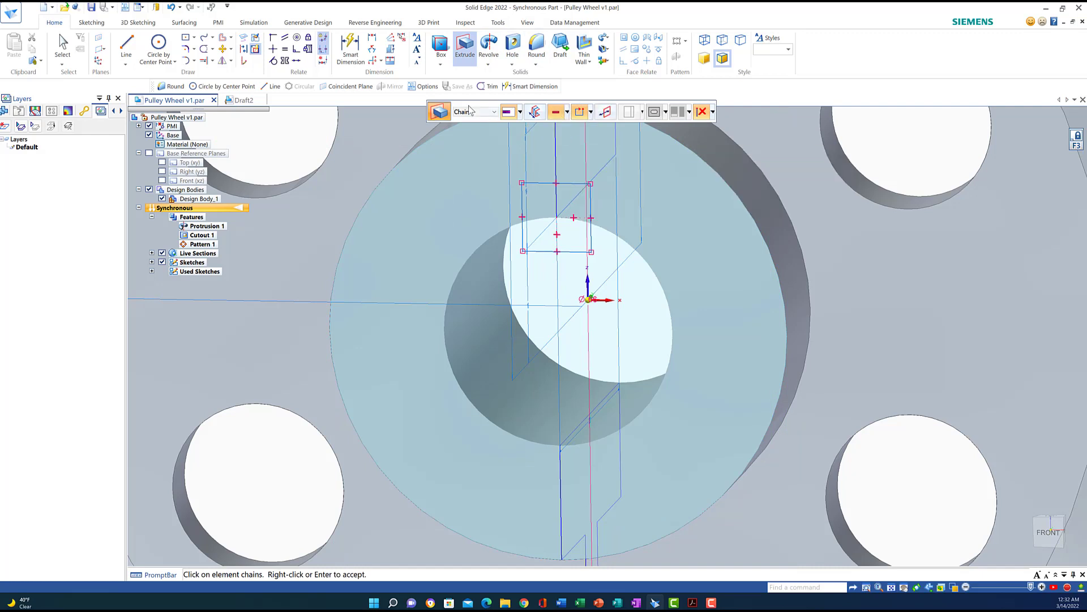
pyautogui.click(521, 113)
pyautogui.click(516, 151)
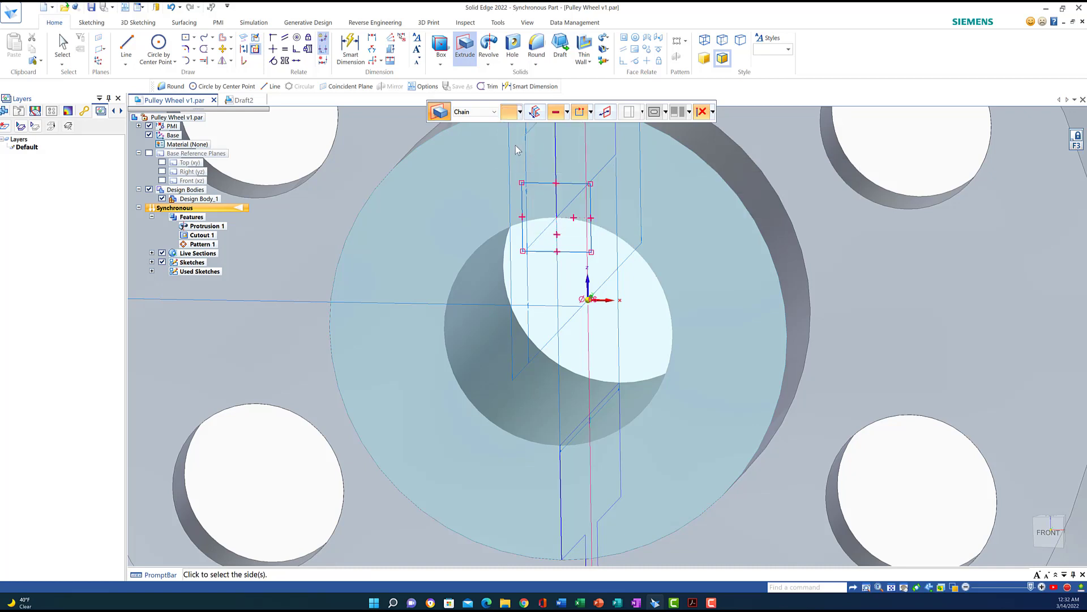
pyautogui.click(543, 196)
pyautogui.rightClick(540, 198)
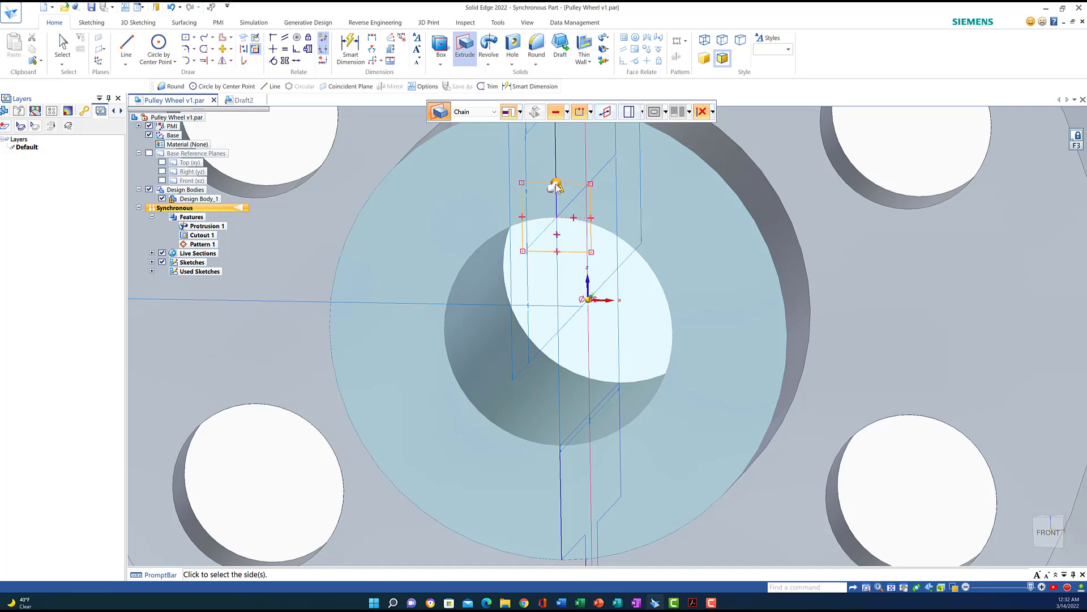
pyautogui.click(561, 180)
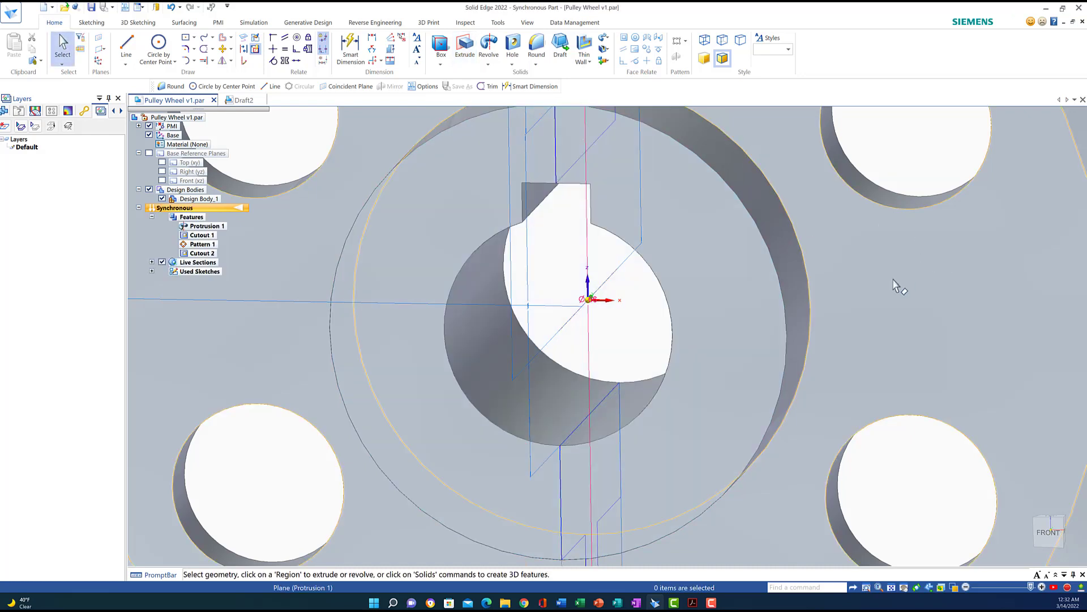
# Step: Inspect the finished keyway and web holes, and save the pulley wheel part
pyautogui.scroll(-3, 892, 287)
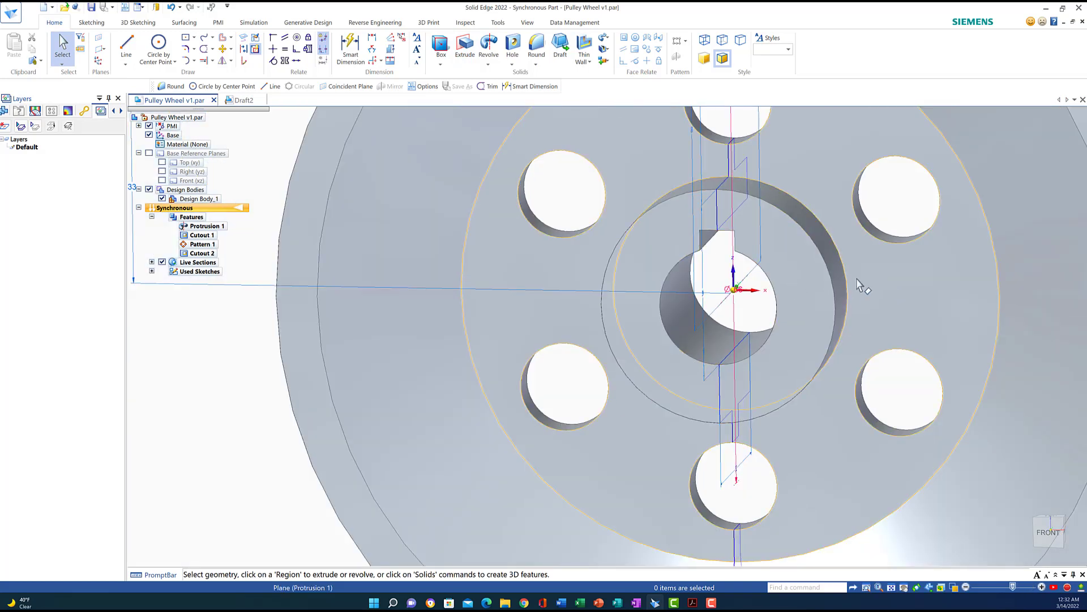
pyautogui.moveTo(902, 287)
pyautogui.mouseDown(button='middle')
pyautogui.moveTo(886, 279)
pyautogui.moveTo(915, 274)
pyautogui.moveTo(903, 281)
pyautogui.moveTo(893, 270)
pyautogui.moveTo(907, 266)
pyautogui.moveTo(900, 272)
pyautogui.mouseUp(button='middle')
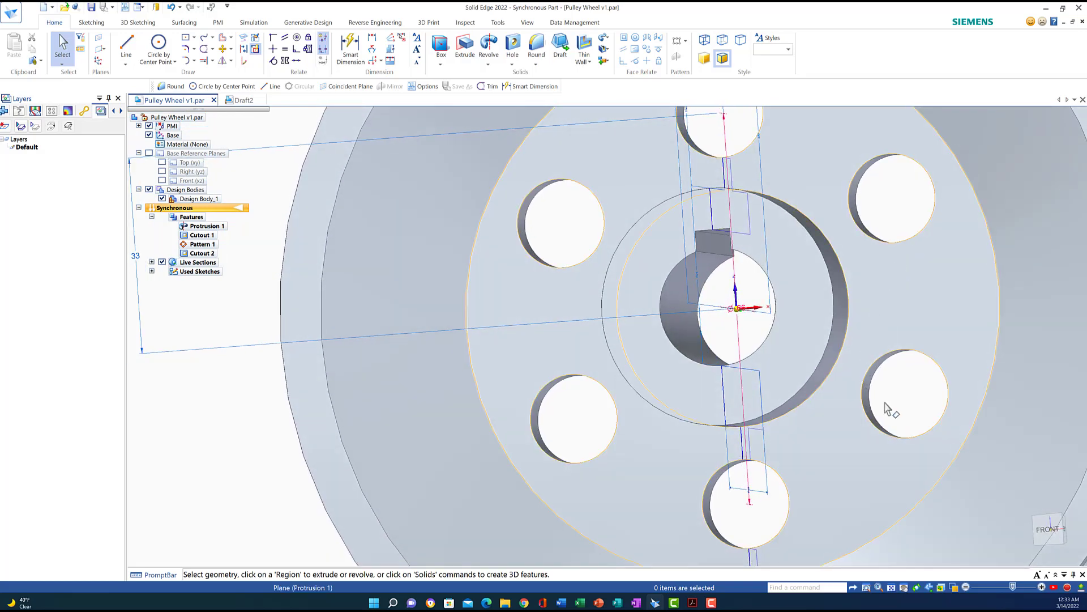
pyautogui.click(891, 588)
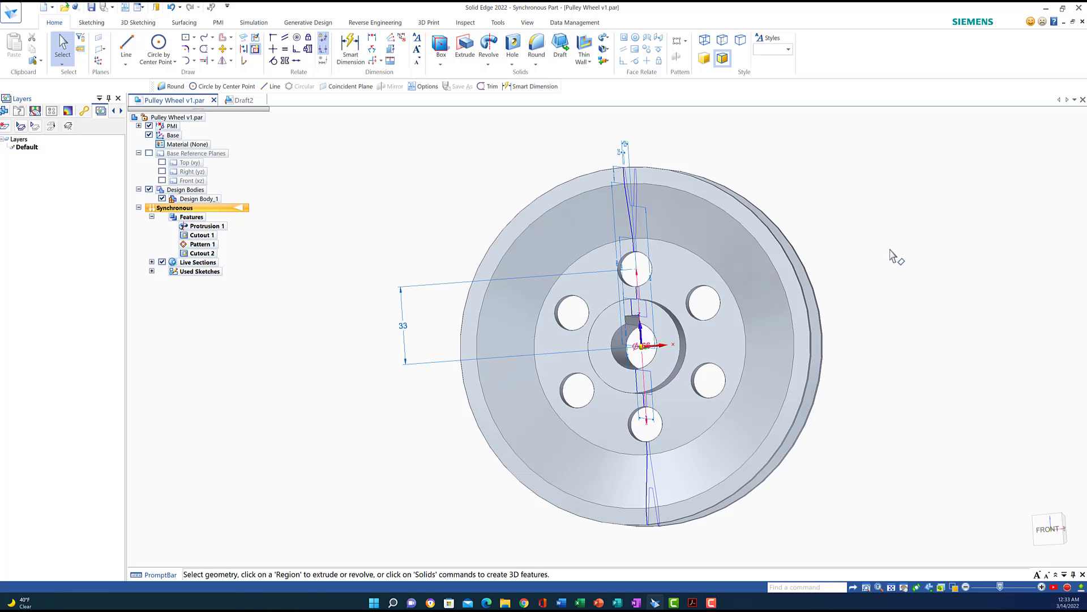
pyautogui.moveTo(893, 258); pyautogui.dragTo(910, 260, button='middle')
pyautogui.moveTo(914, 245); pyautogui.dragTo(906, 257, button='middle')
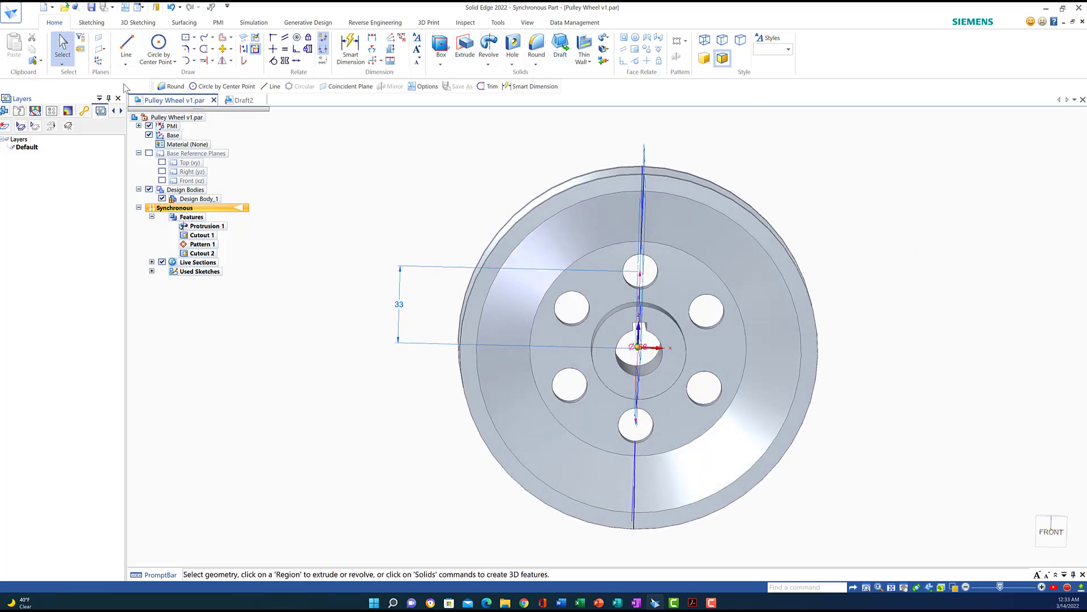
pyautogui.click(94, 7)
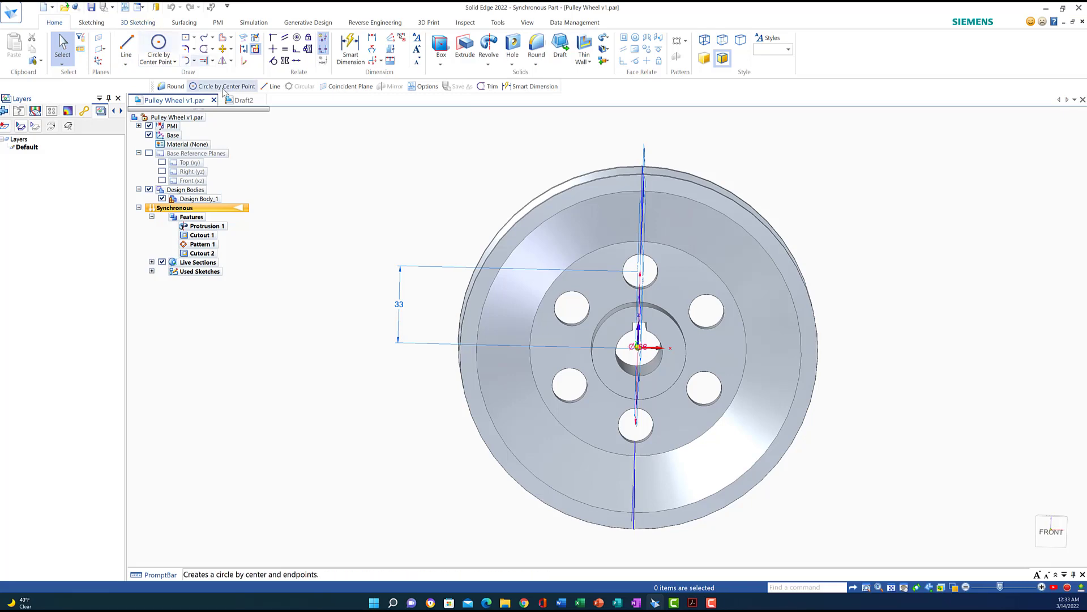
# Step: Check the Dimension Tracker options in Draft2 and update its drawing views to match the saved part
pyautogui.click(243, 102)
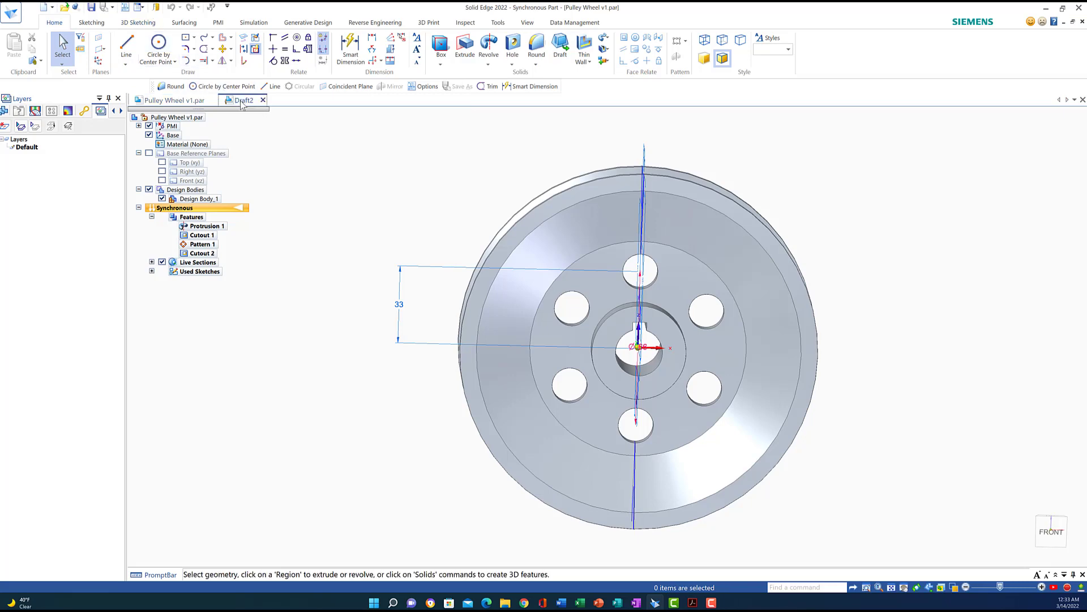
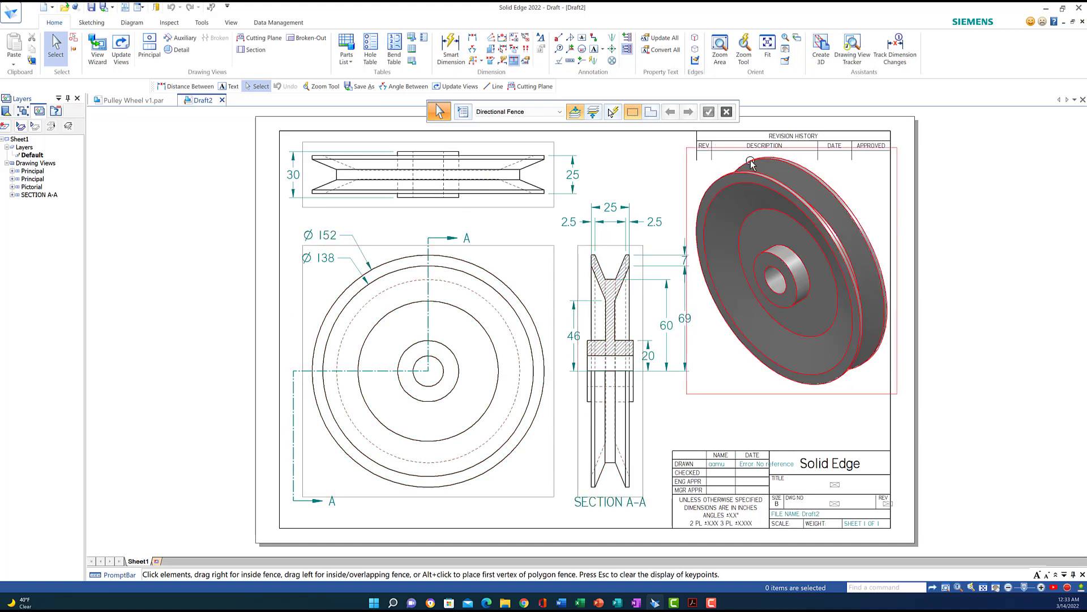
pyautogui.click(895, 48)
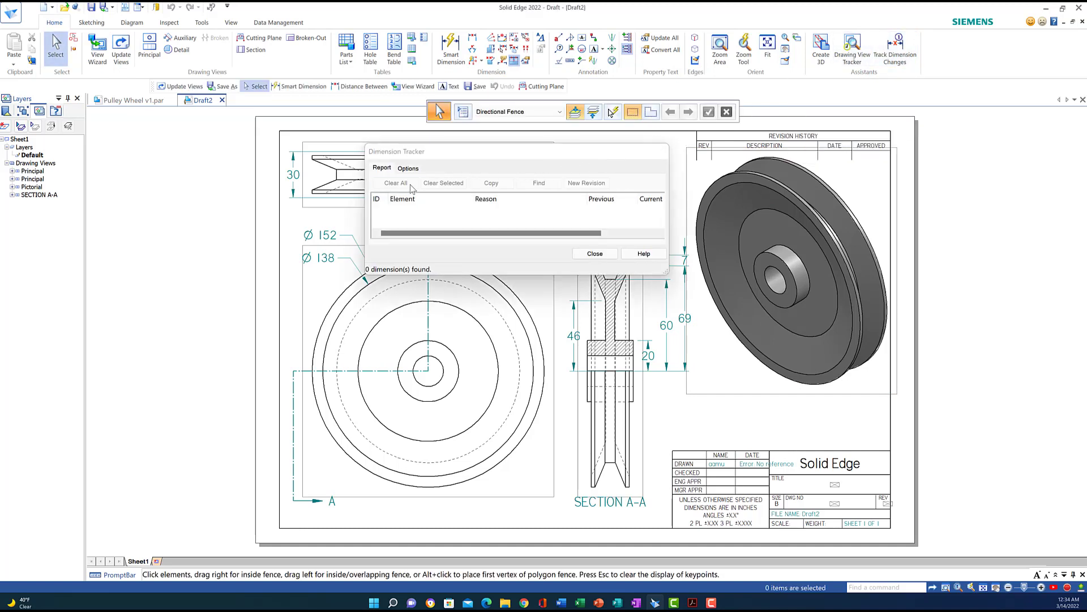
pyautogui.click(408, 169)
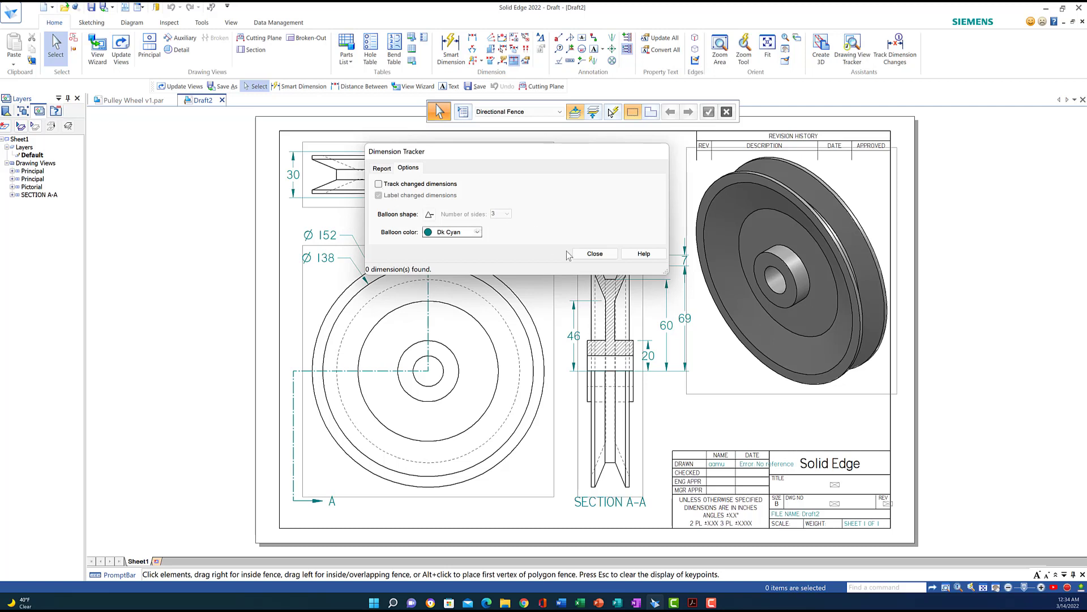
pyautogui.click(595, 253)
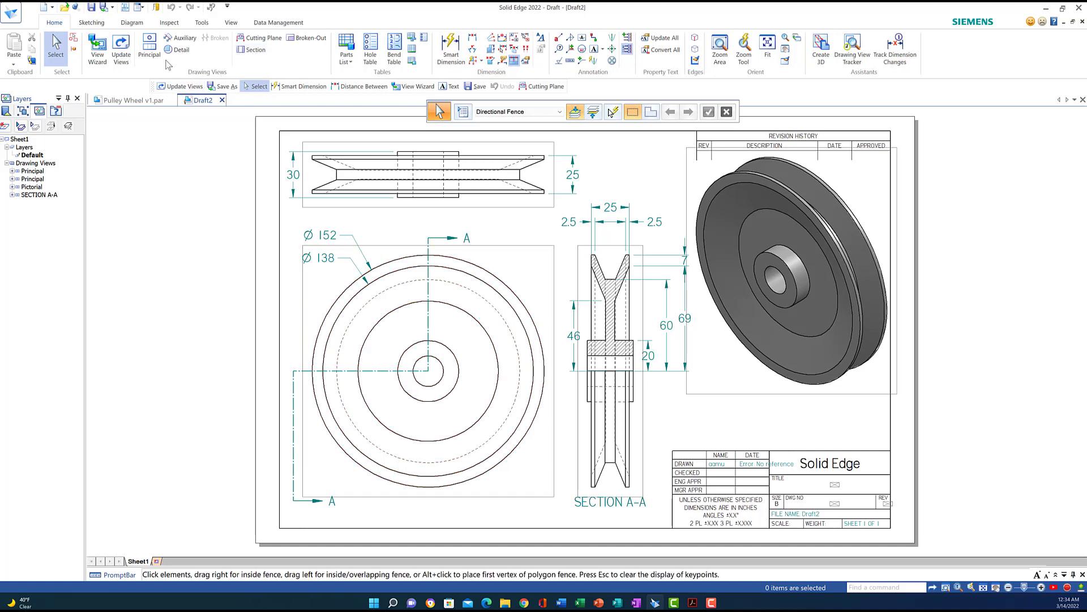
pyautogui.click(120, 50)
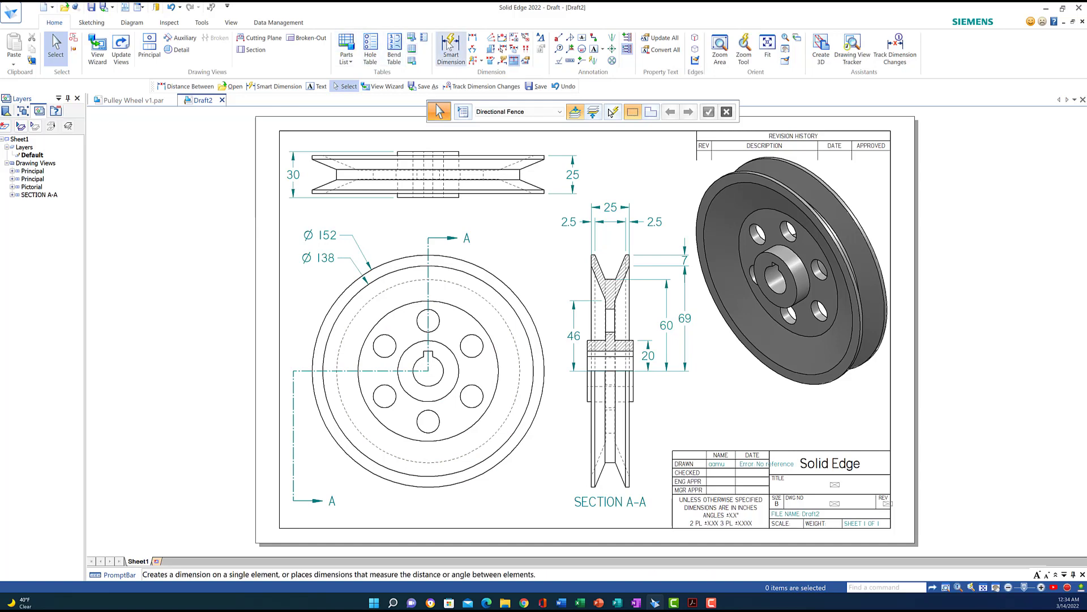
# Step: Dimension the keyway's width below the front view and the diameter of the lower-right web hole with Smart Dimension
pyautogui.click(451, 55)
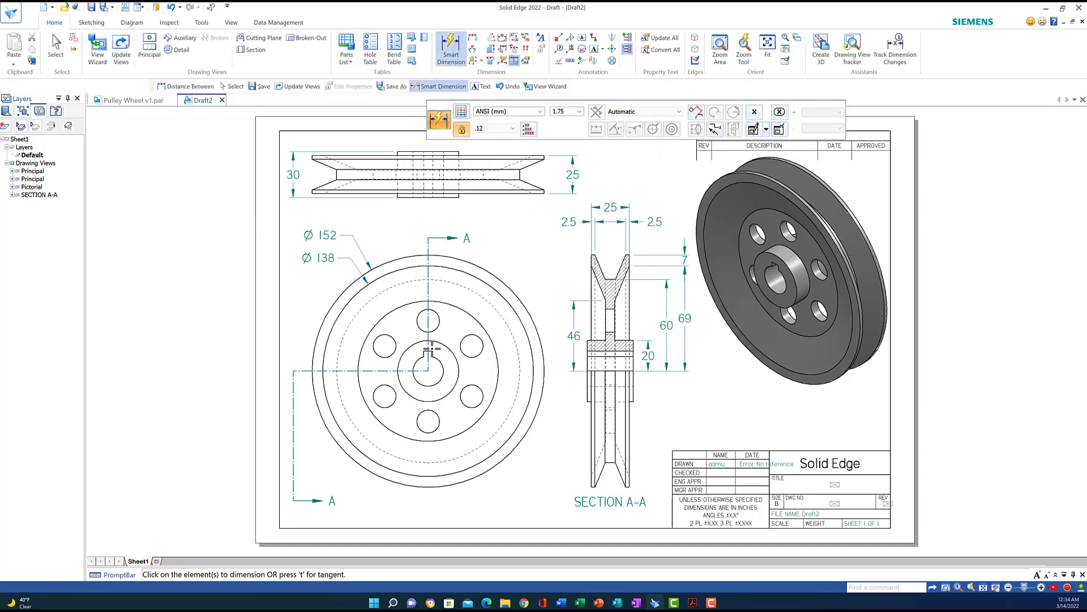
pyautogui.click(429, 353)
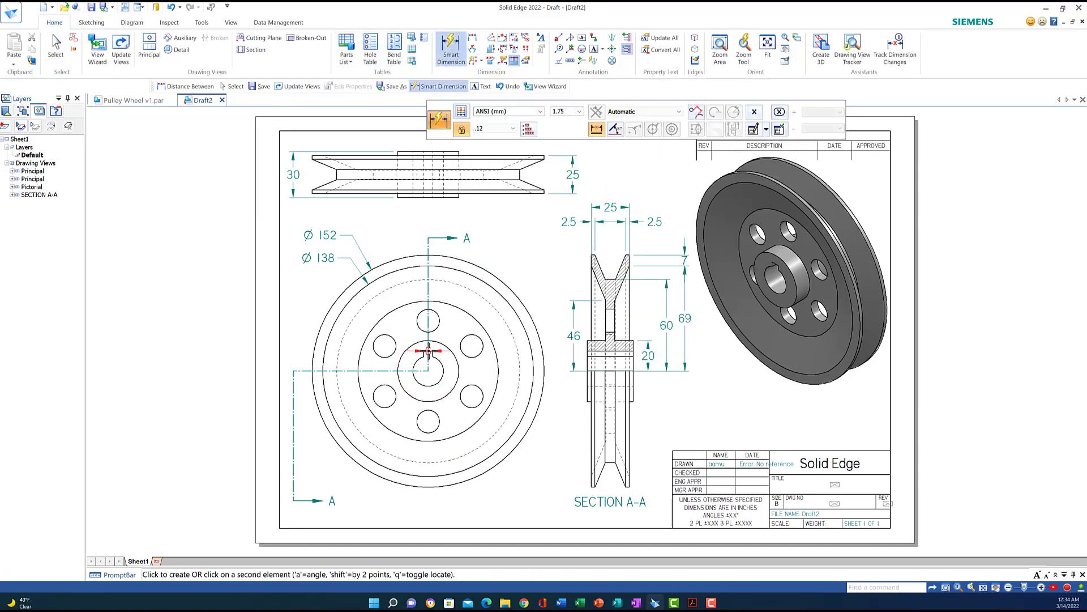
pyautogui.click(427, 511)
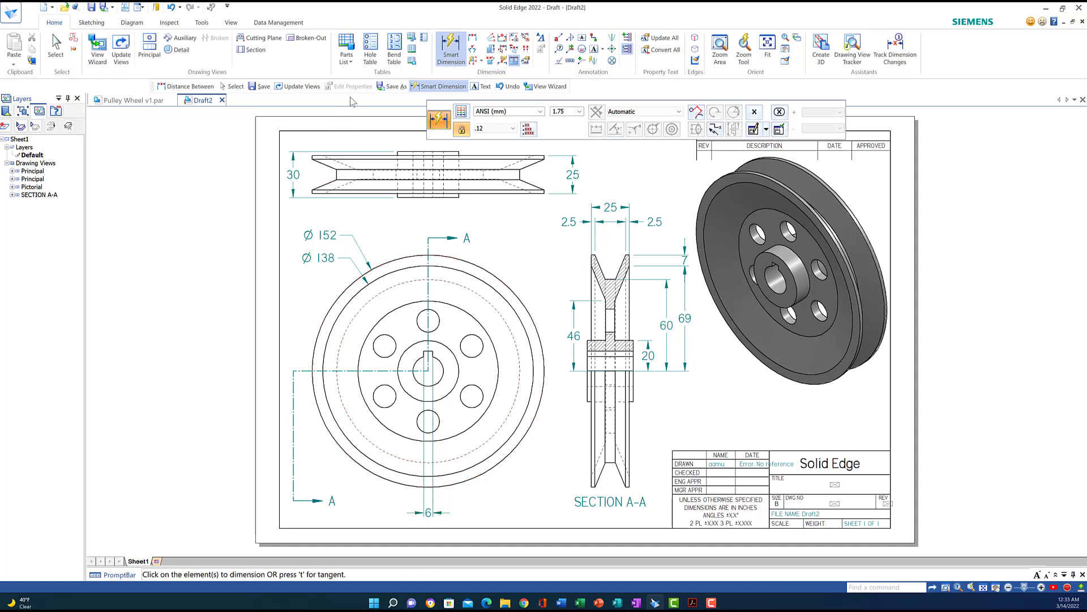
pyautogui.click(478, 404)
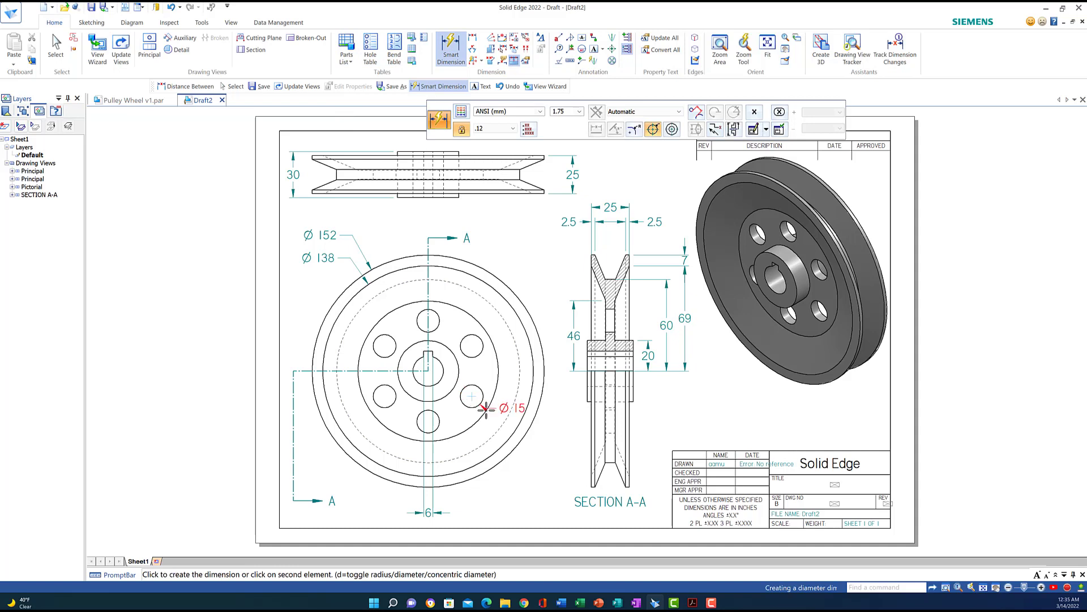
pyautogui.click(521, 467)
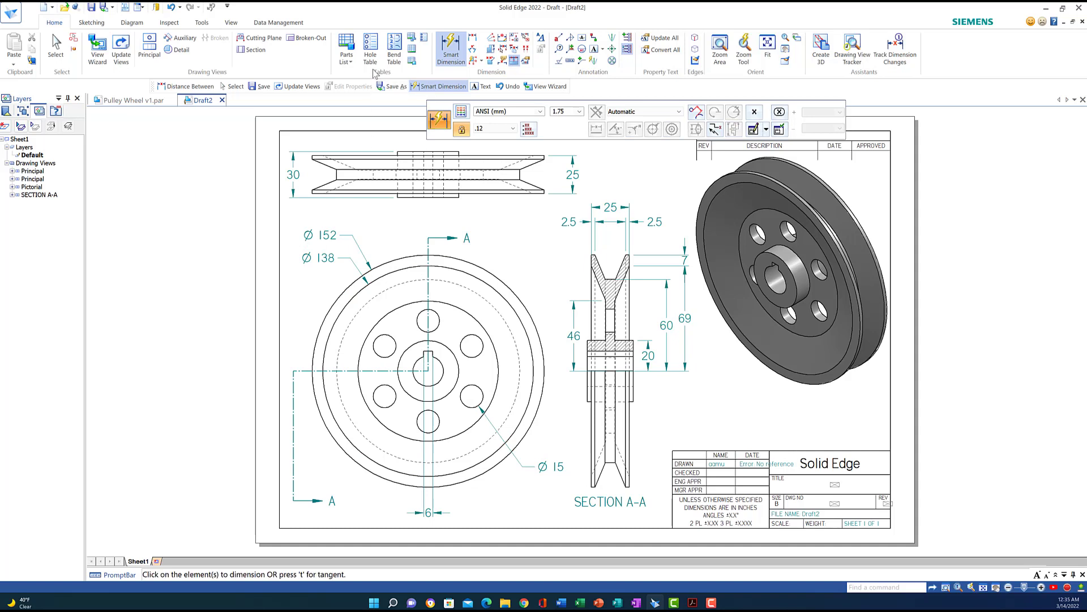
# Step: Add a vertical Distance Between dimension from the keyway's upper edge to the bore centre in the front view
pyautogui.click(473, 37)
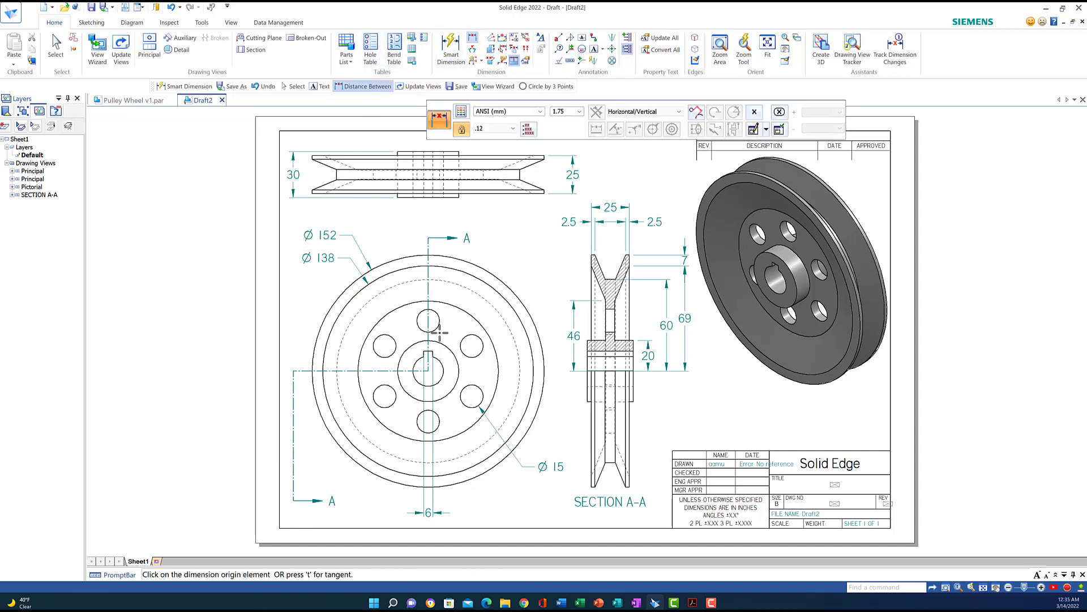
pyautogui.click(428, 351)
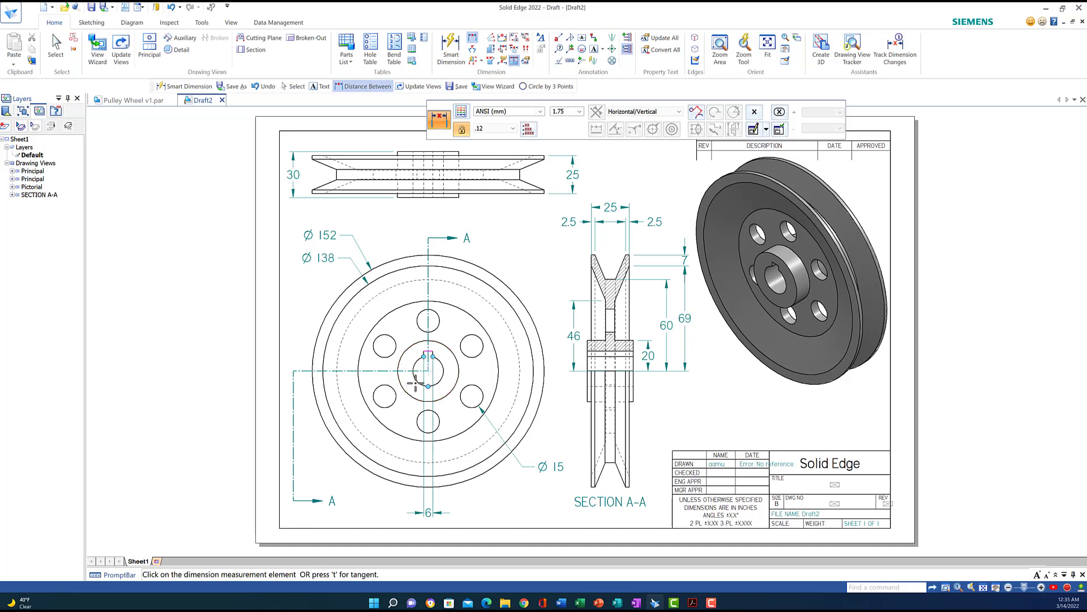
pyautogui.click(442, 375)
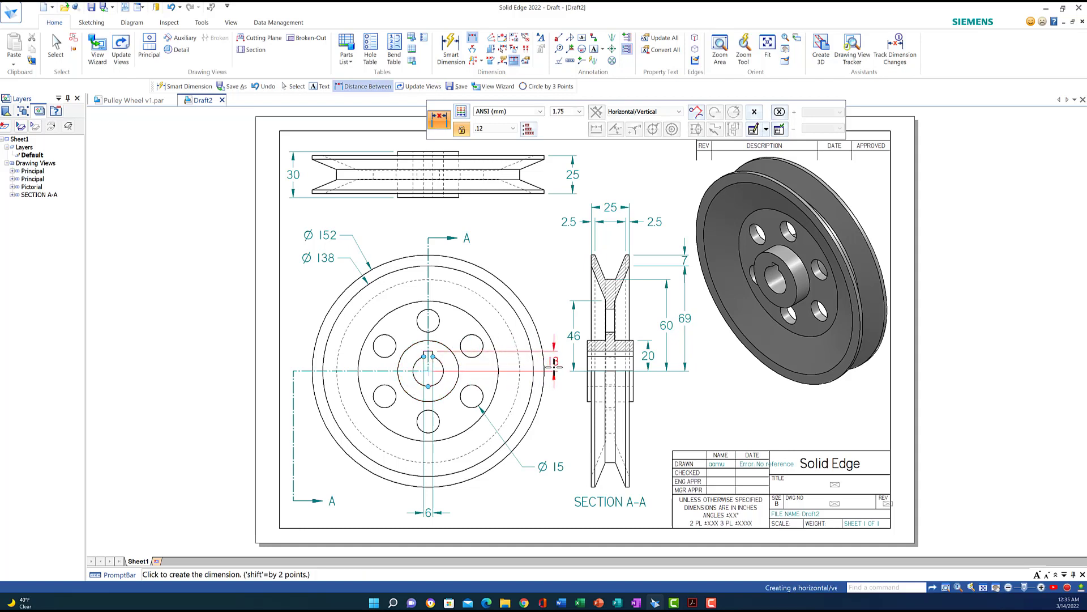
pyautogui.click(556, 366)
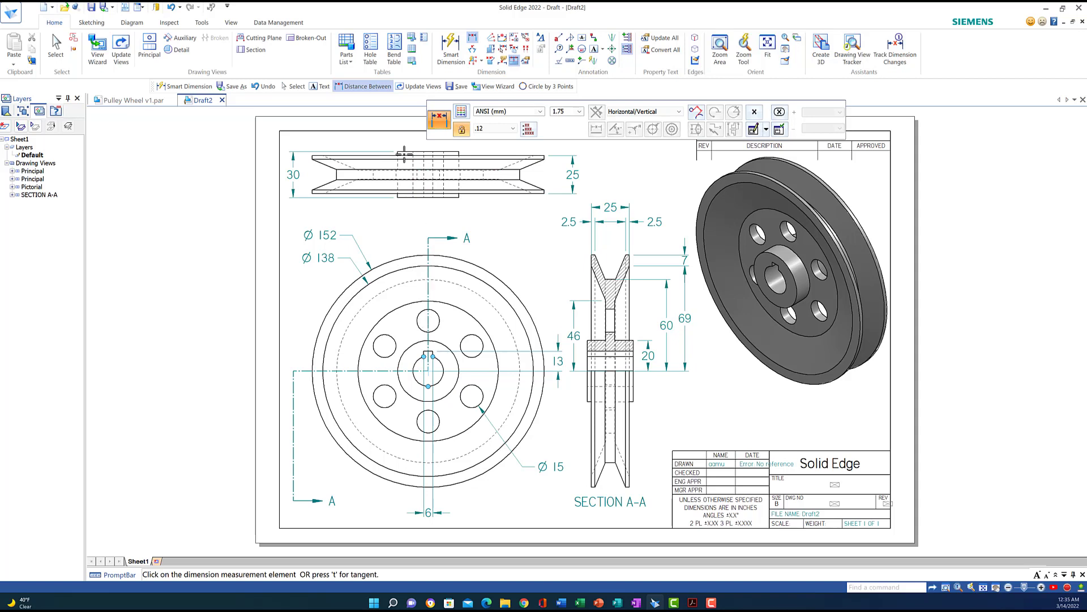
# Step: Add a vertical Distance Between dimension from the uppermost web hole's centre to the bore centre, placed outside the wheel's outline
pyautogui.click(475, 35)
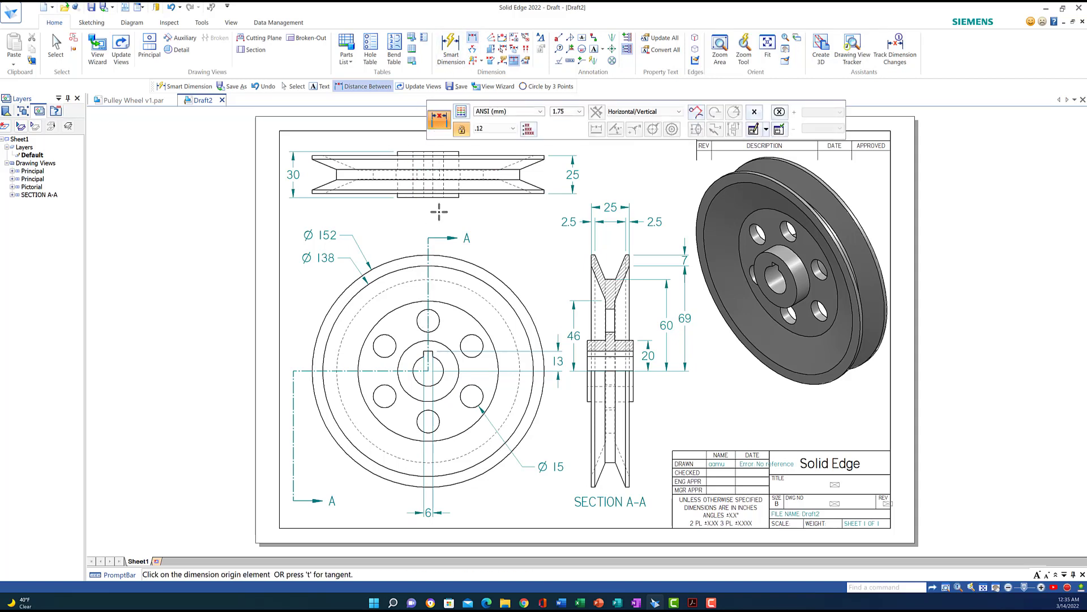
pyautogui.click(427, 320)
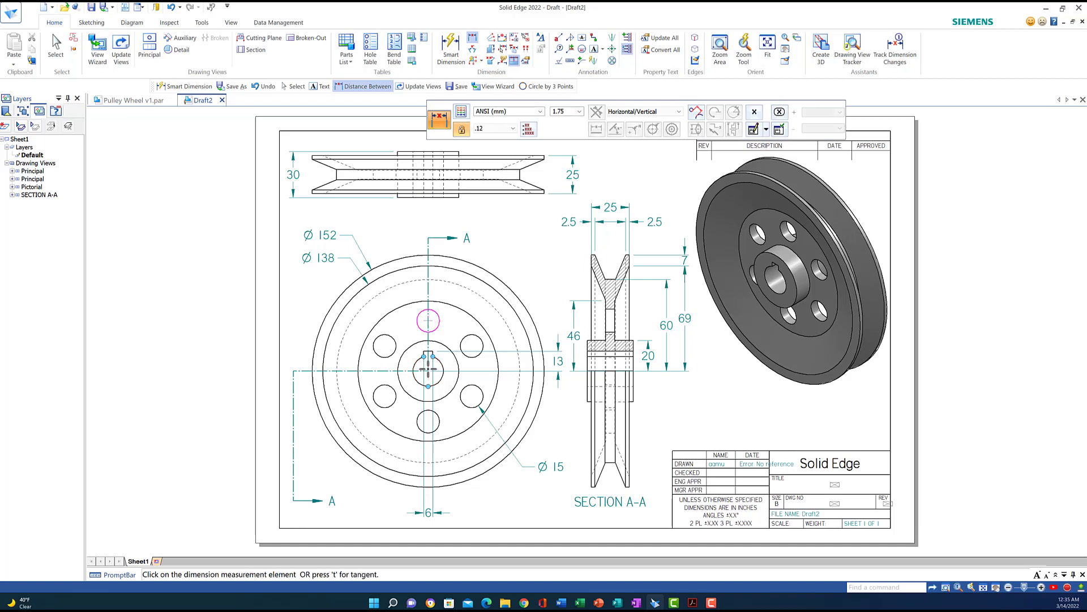
pyautogui.click(443, 375)
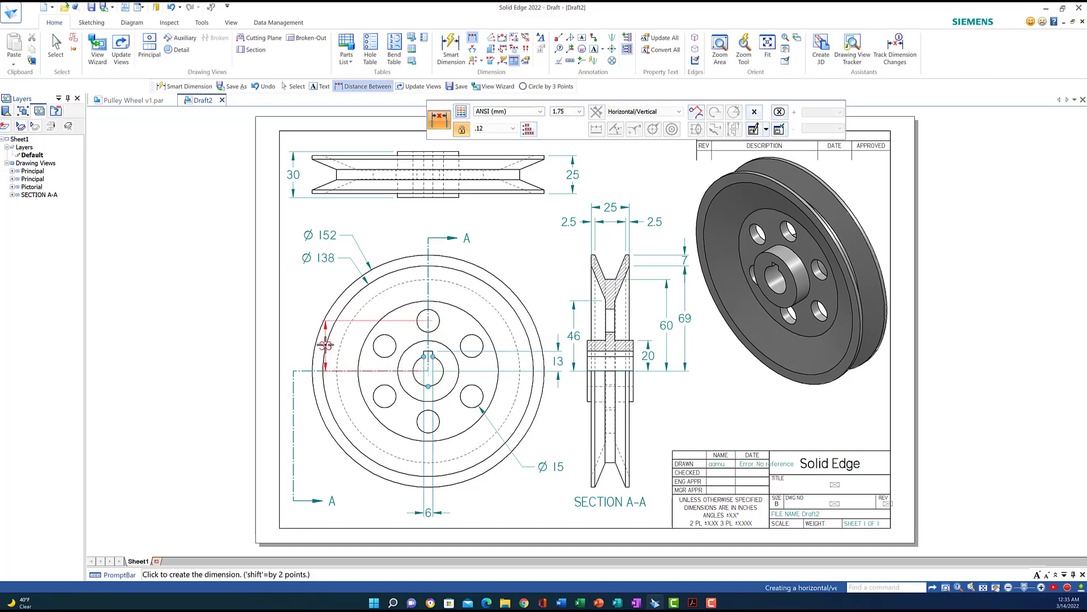
pyautogui.click(297, 336)
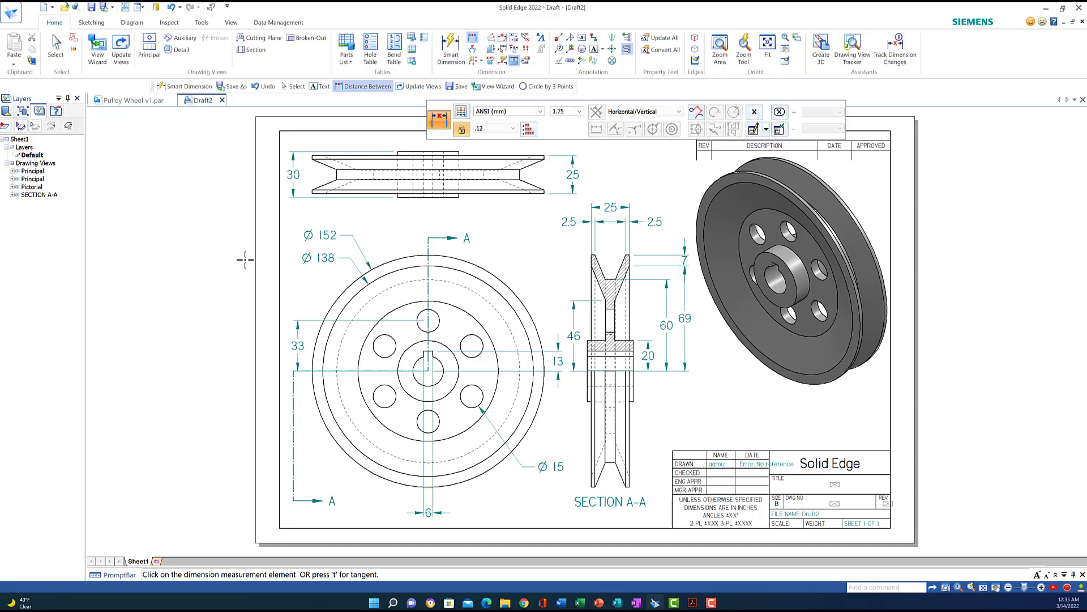
# Step: In the Pulley Wheel v1 part, round the outer edge of the front hub face with a 2 mm radius
pyautogui.click(126, 100)
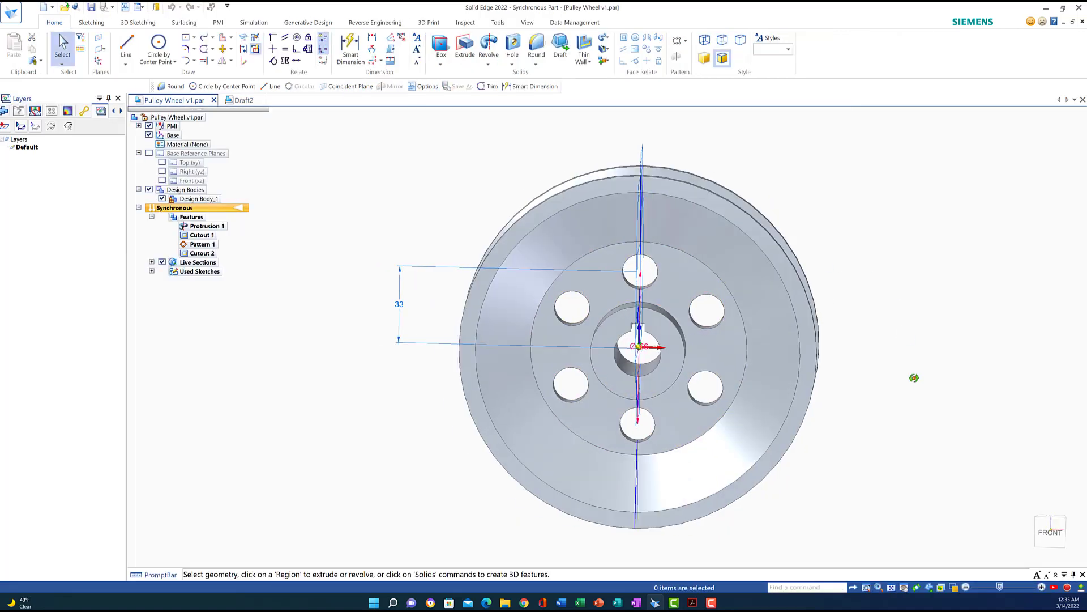
pyautogui.moveTo(914, 378); pyautogui.dragTo(888, 381, button='middle')
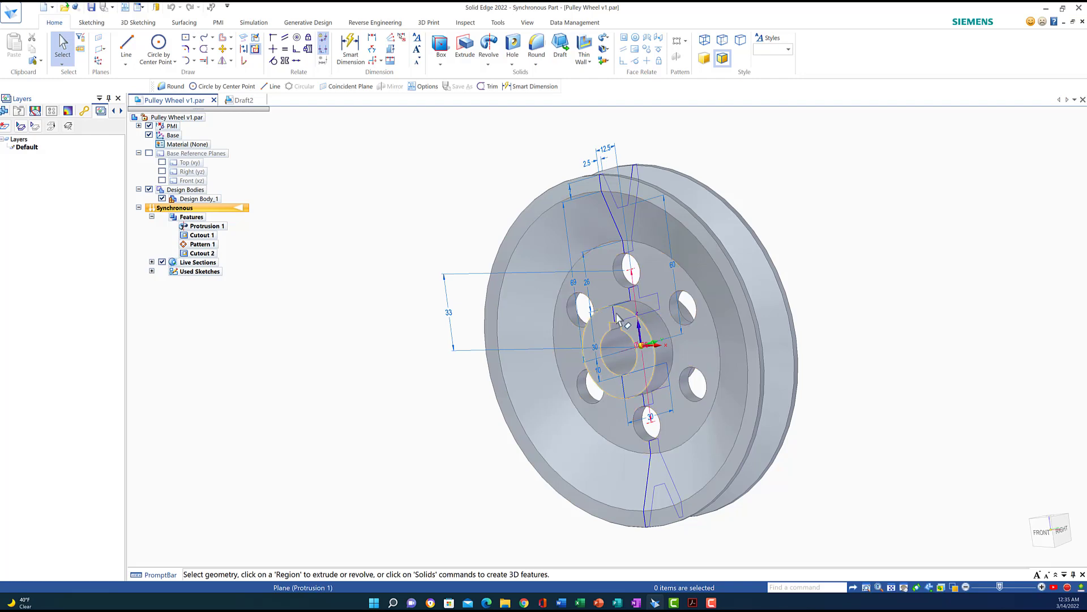
pyautogui.click(531, 49)
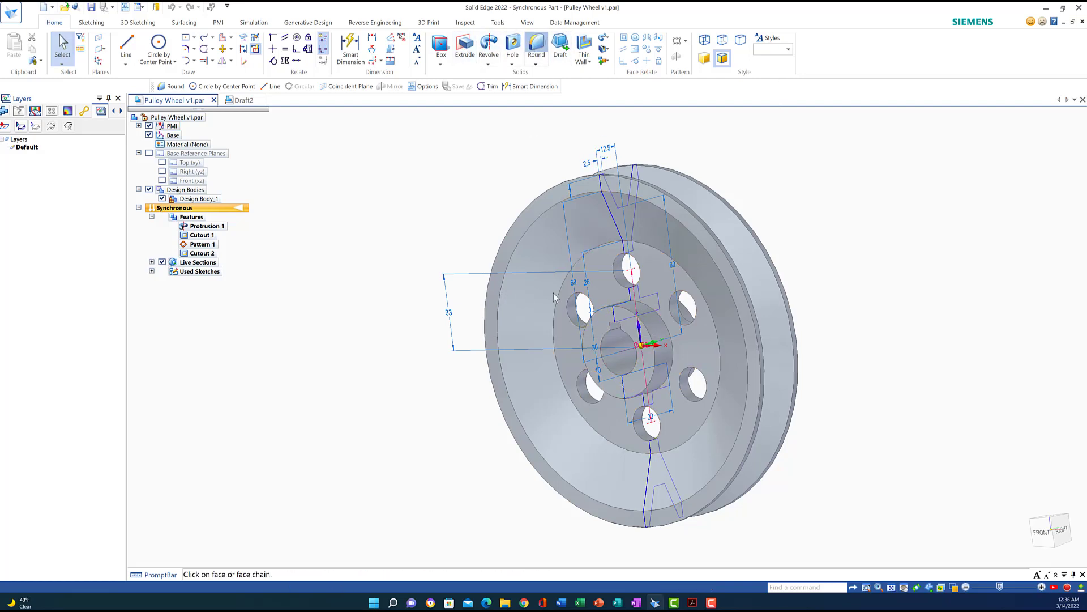
pyautogui.click(650, 333)
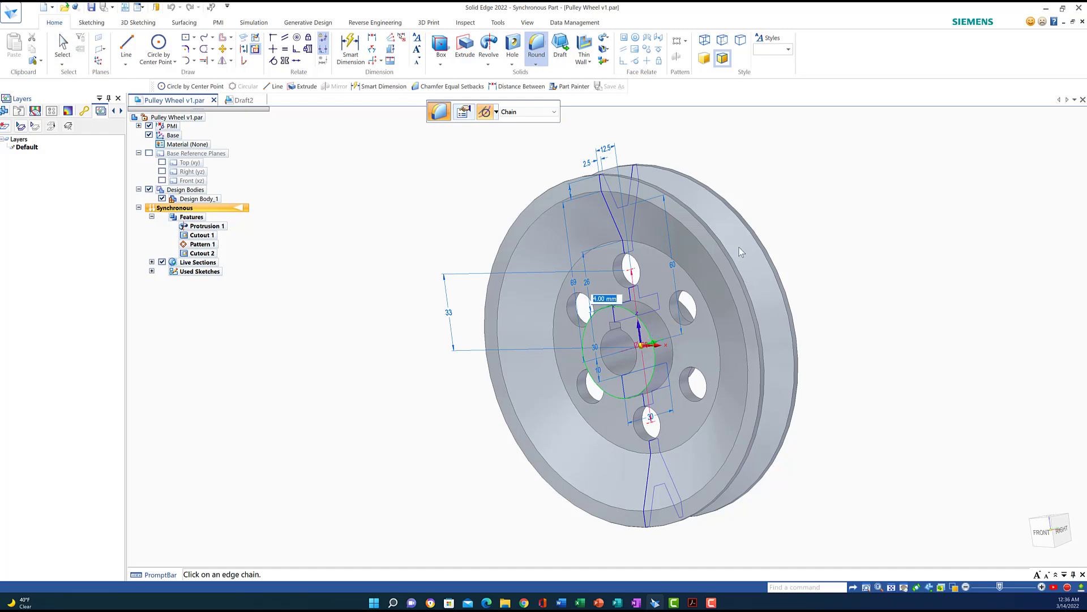
pyautogui.write('2')
pyautogui.press('Return')
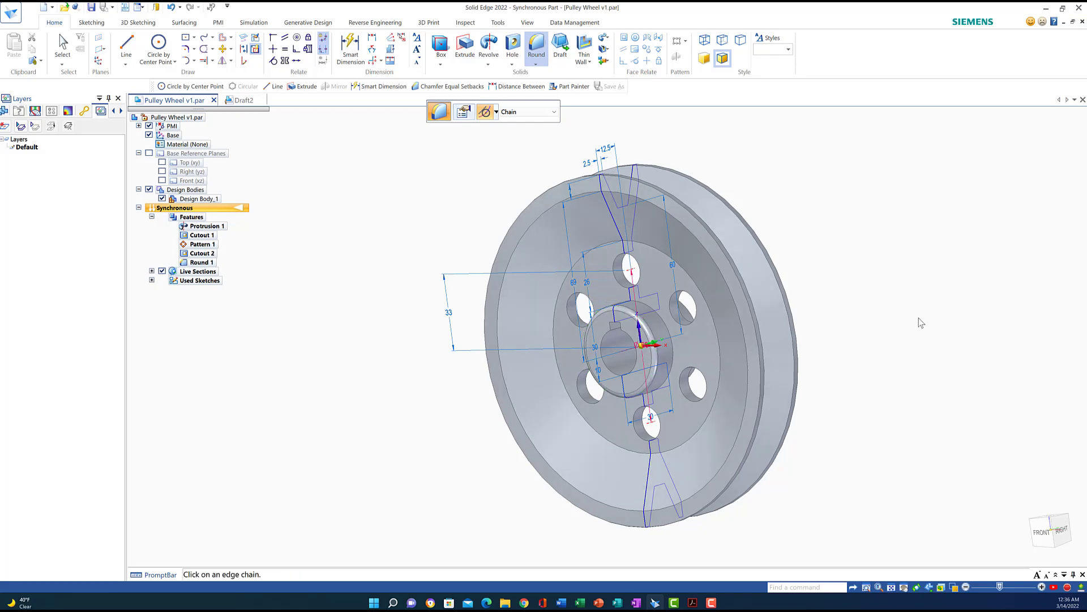
# Step: Round both edges of the rear hub's cylindrical face, at its rim and at the web, with a 4 mm radius
pyautogui.moveTo(943, 334); pyautogui.dragTo(876, 356, button='middle')
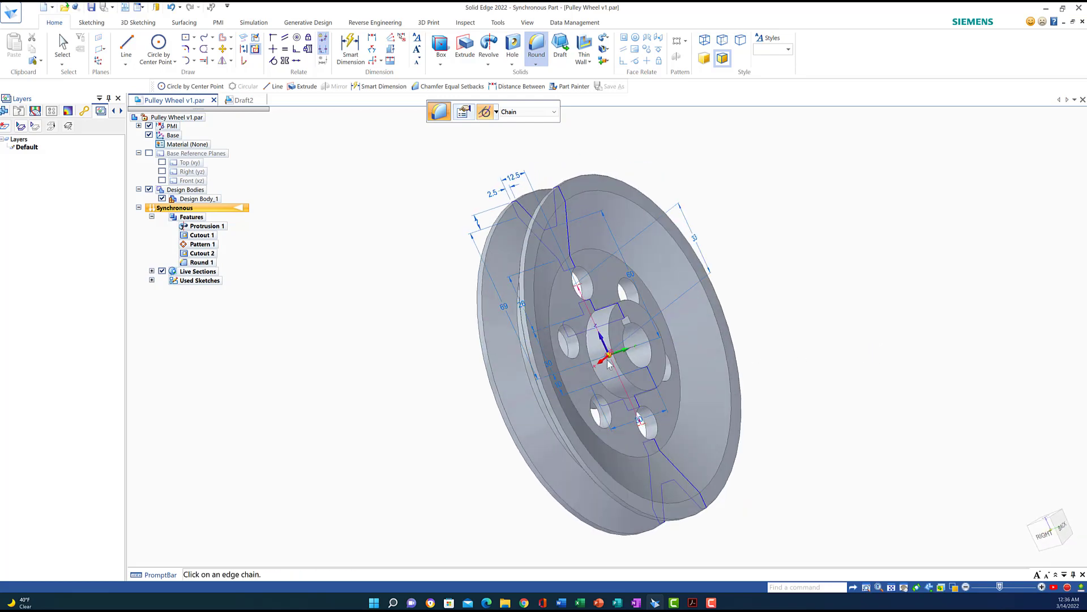
pyautogui.click(623, 374)
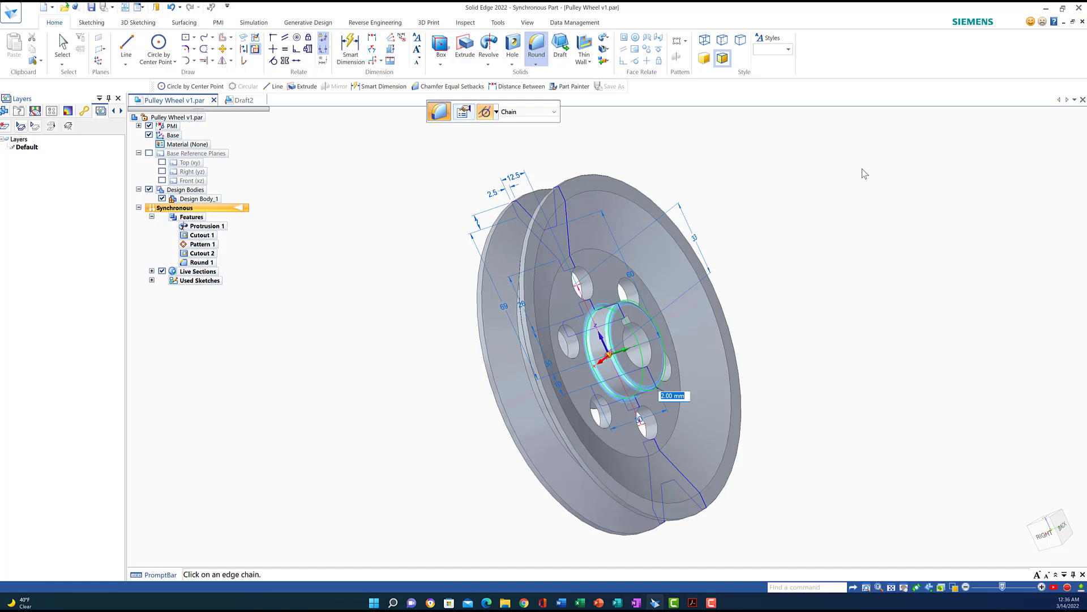
pyautogui.press('Return')
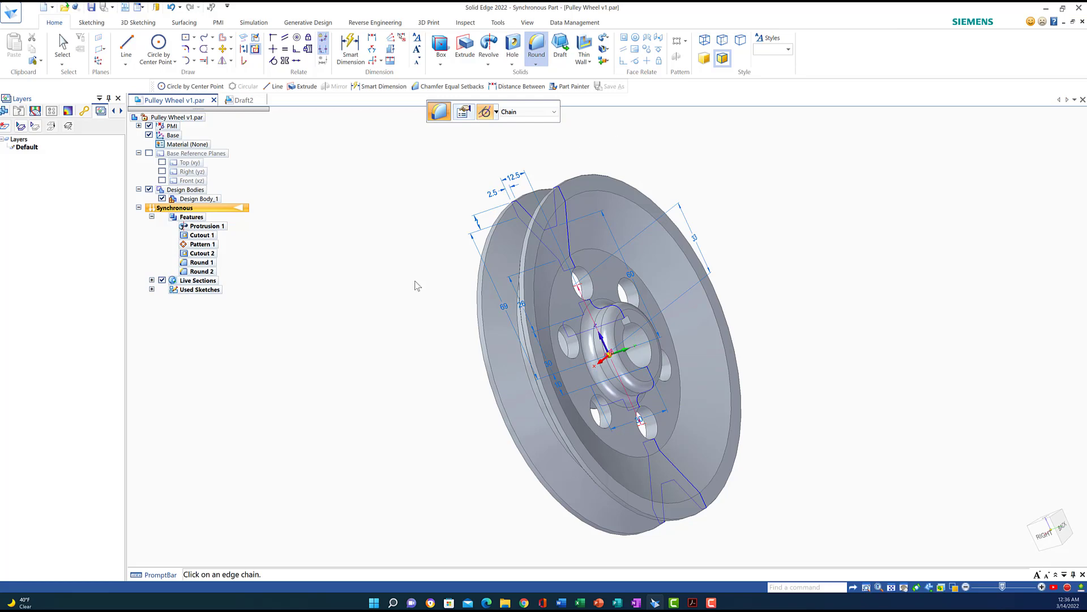
# Step: Round the edge where the front hub meets the web with a 4 mm radius
pyautogui.moveTo(403, 375); pyautogui.dragTo(457, 369, button='middle')
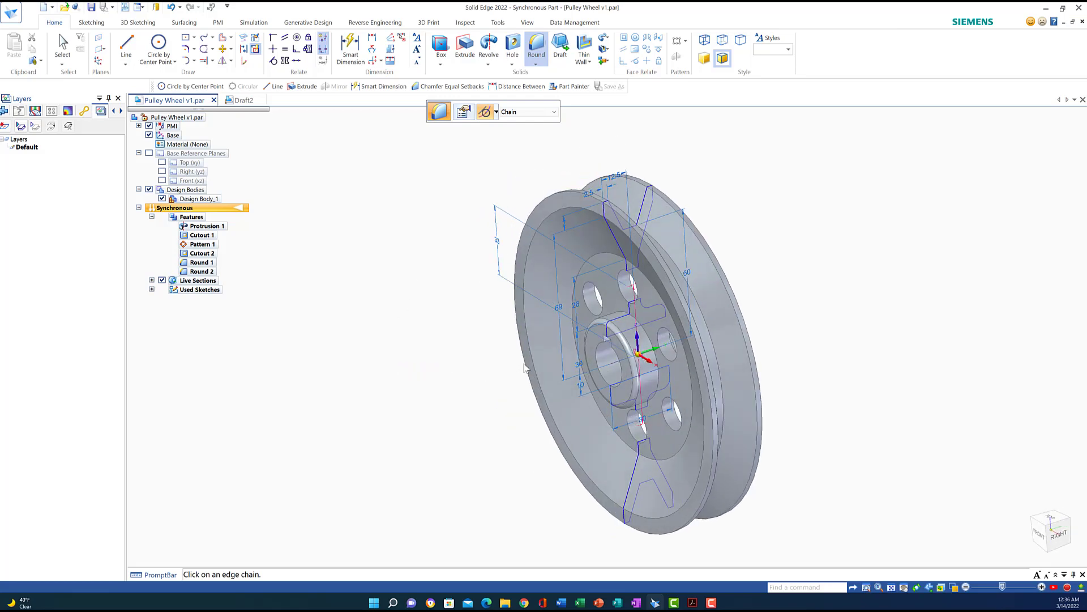
pyautogui.click(649, 341)
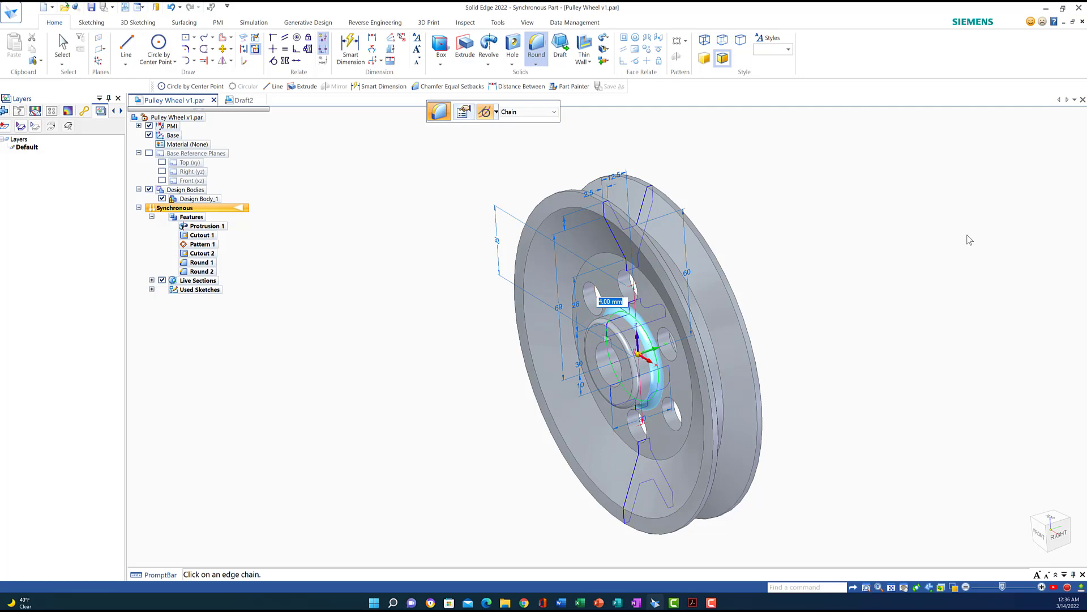
pyautogui.press('Return')
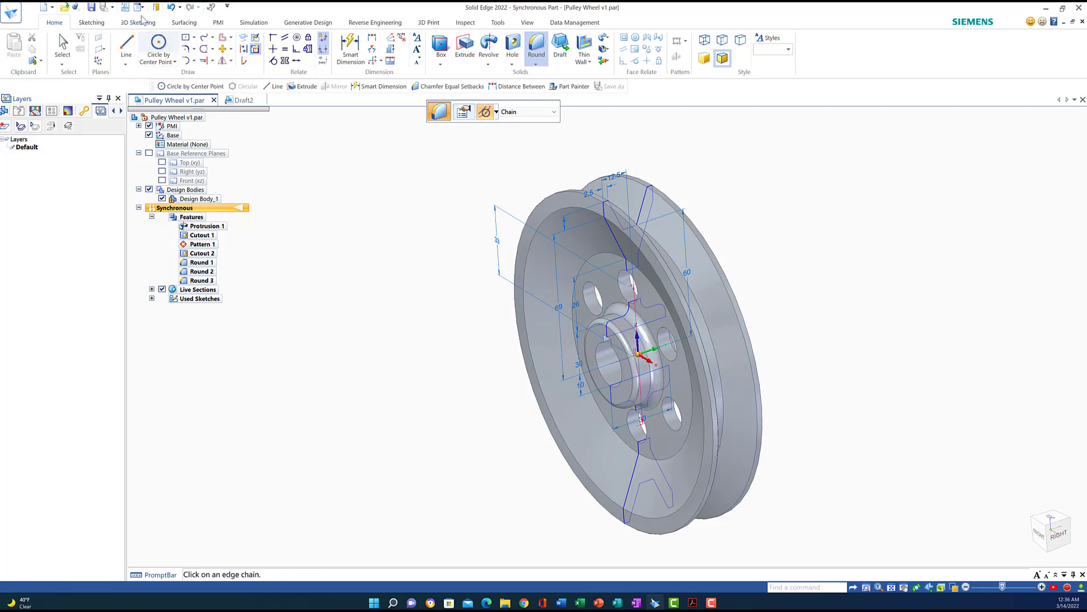
# Step: Save the pulley wheel part and update the Draft2 views with the new hub rounds
pyautogui.click(90, 6)
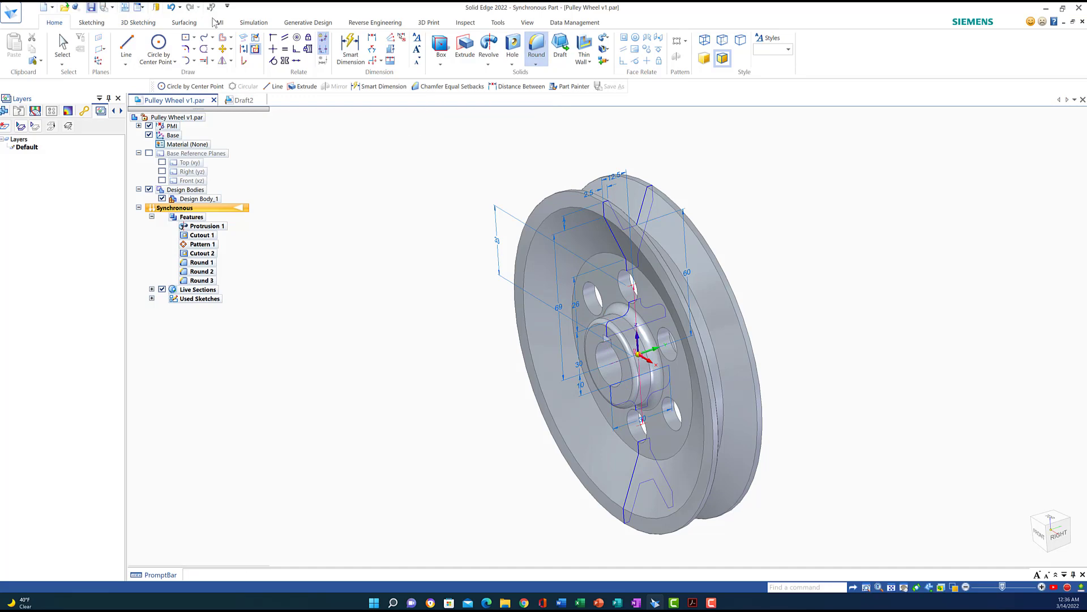
pyautogui.click(245, 100)
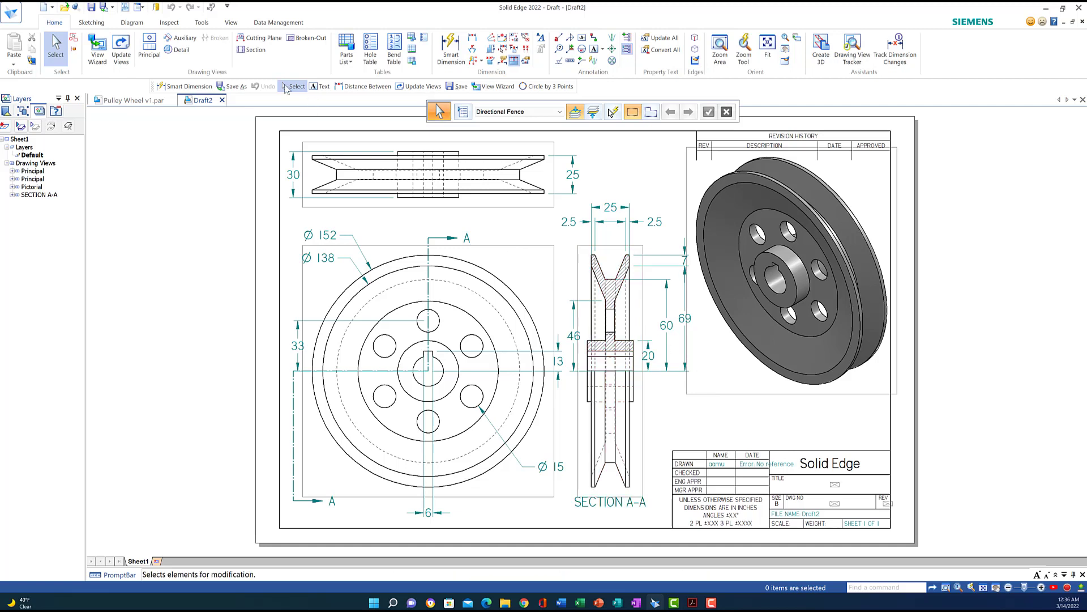
pyautogui.click(122, 52)
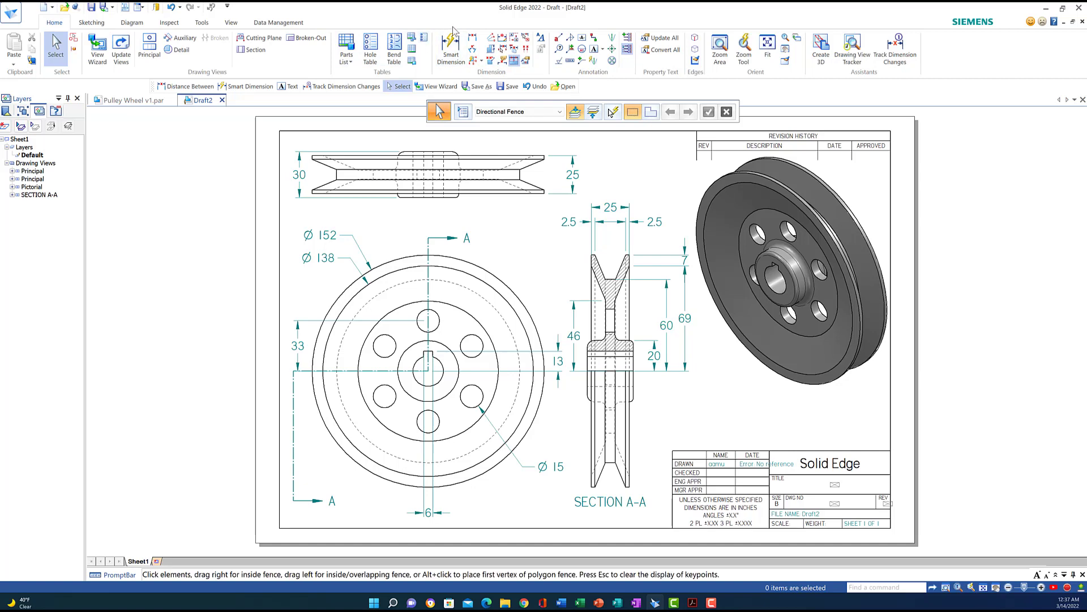
# Step: Add radius dimensions to the hub's upper corner in the top view and to the hub-to-web fillet in Section A-A
pyautogui.click(452, 45)
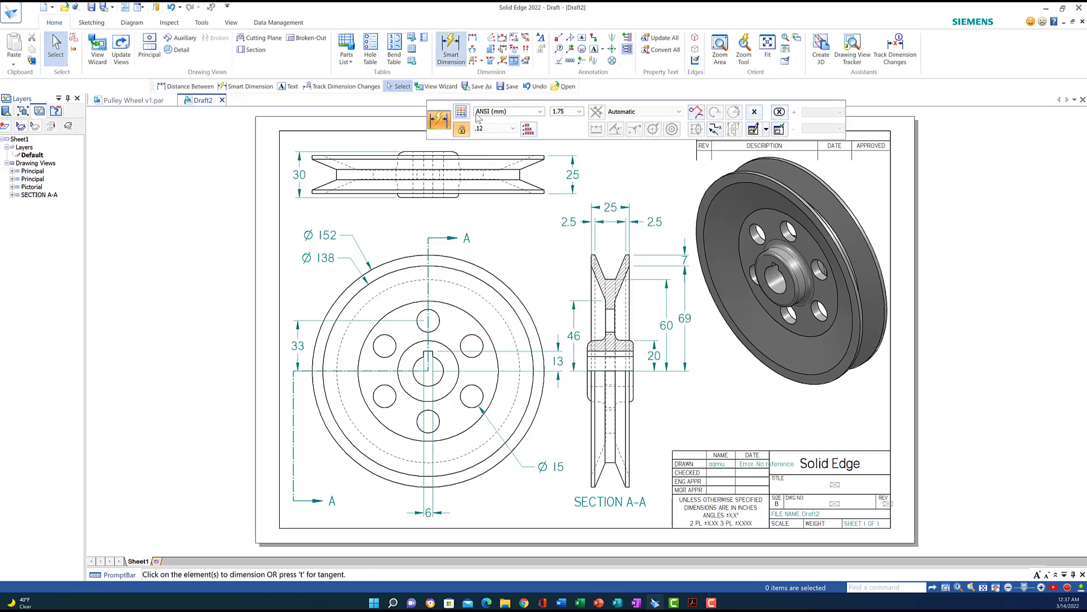
pyautogui.click(457, 152)
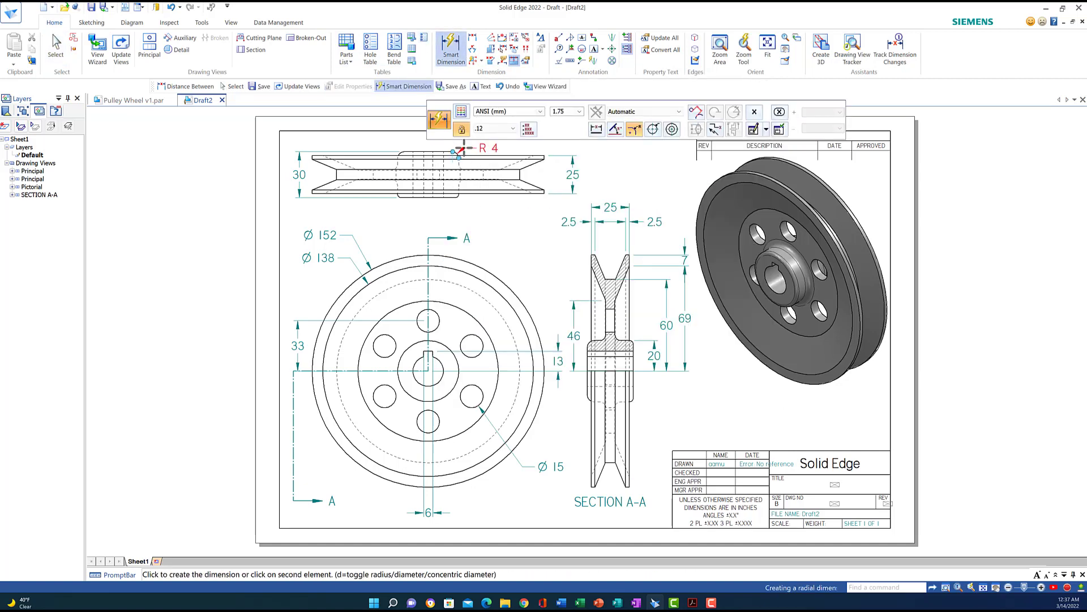
pyautogui.click(465, 144)
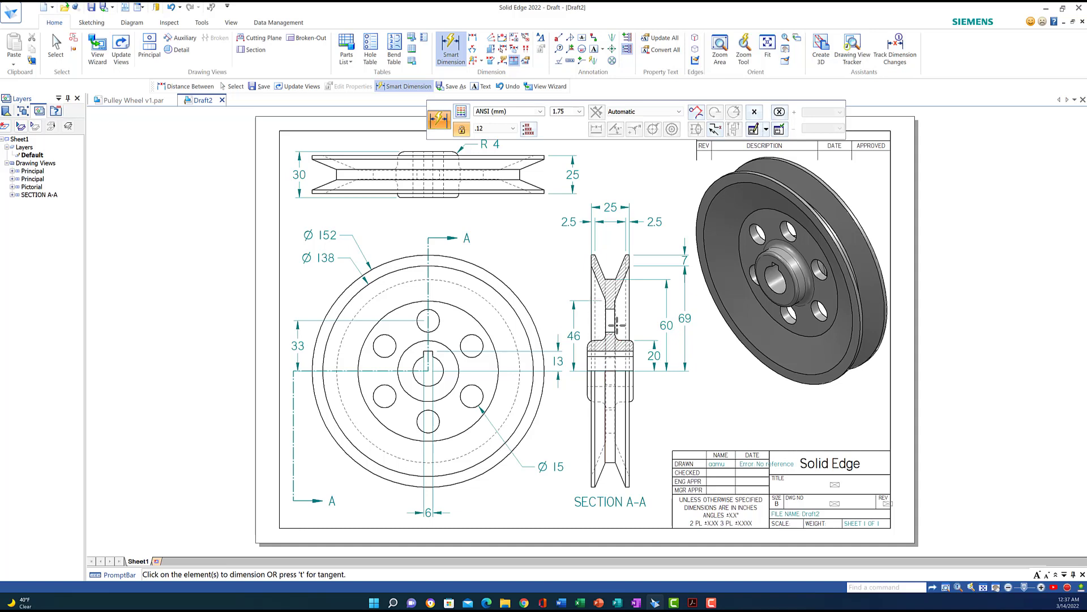
pyautogui.click(619, 338)
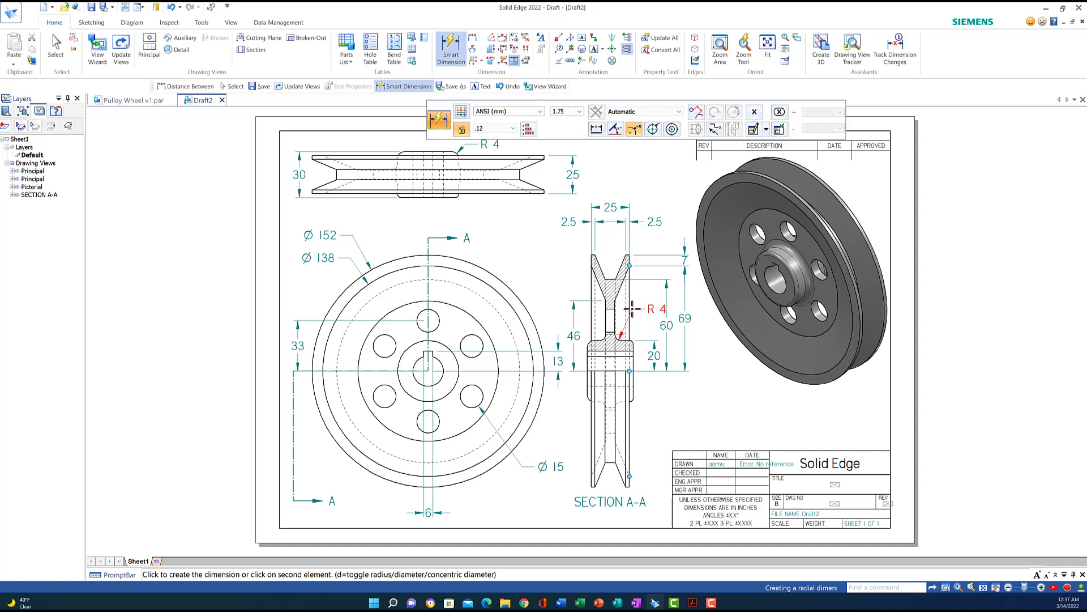
pyautogui.click(633, 308)
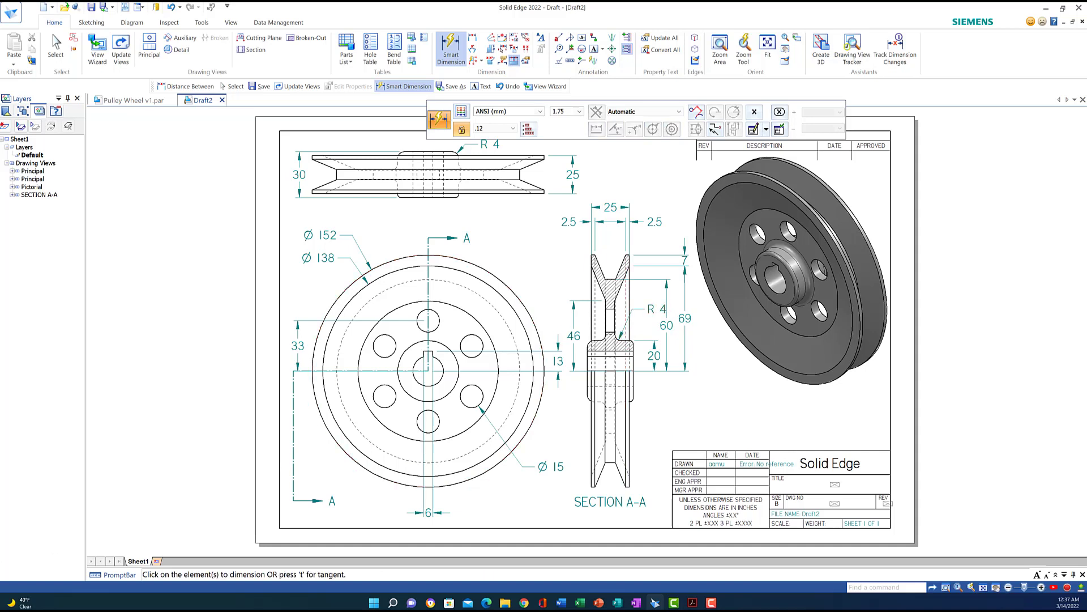
# Step: Dimension the radius of the hub's rim round in Section A-A and of the hub's lower corner in the top view
pyautogui.click(634, 401)
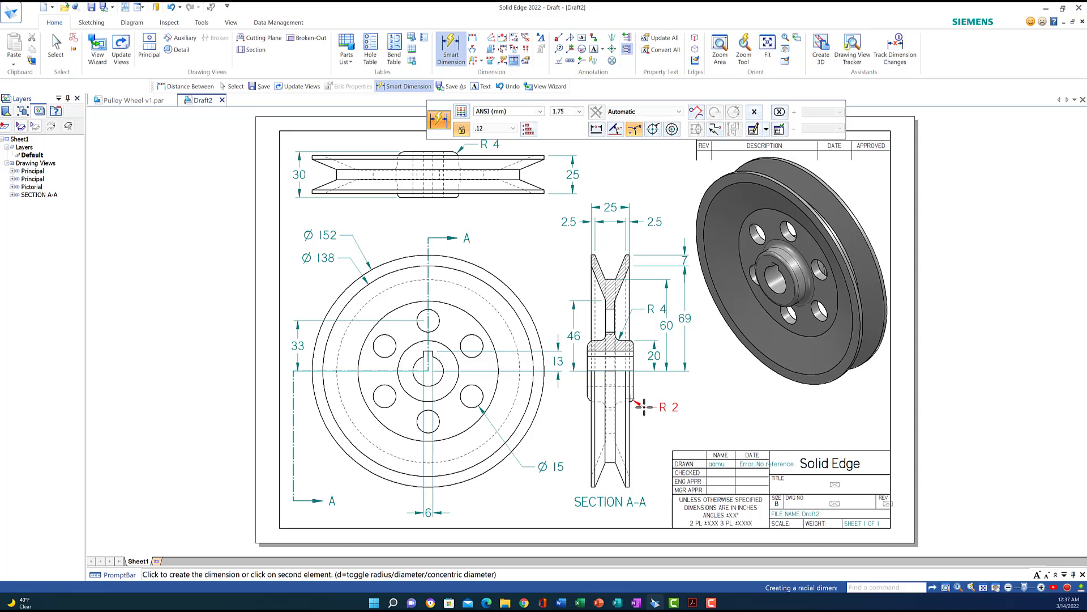
pyautogui.click(644, 407)
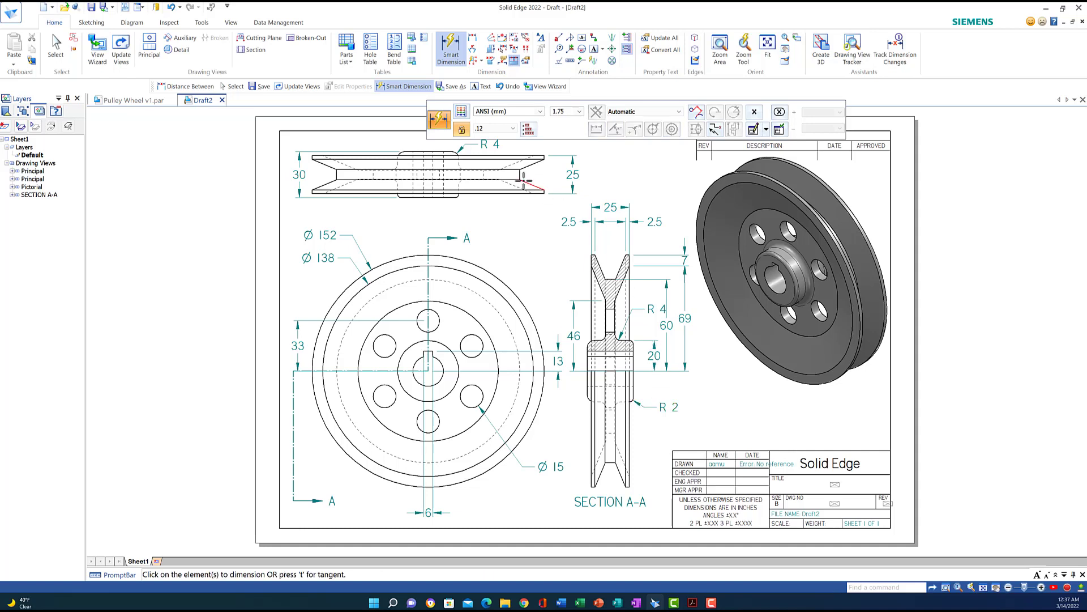
pyautogui.click(456, 196)
pyautogui.click(479, 210)
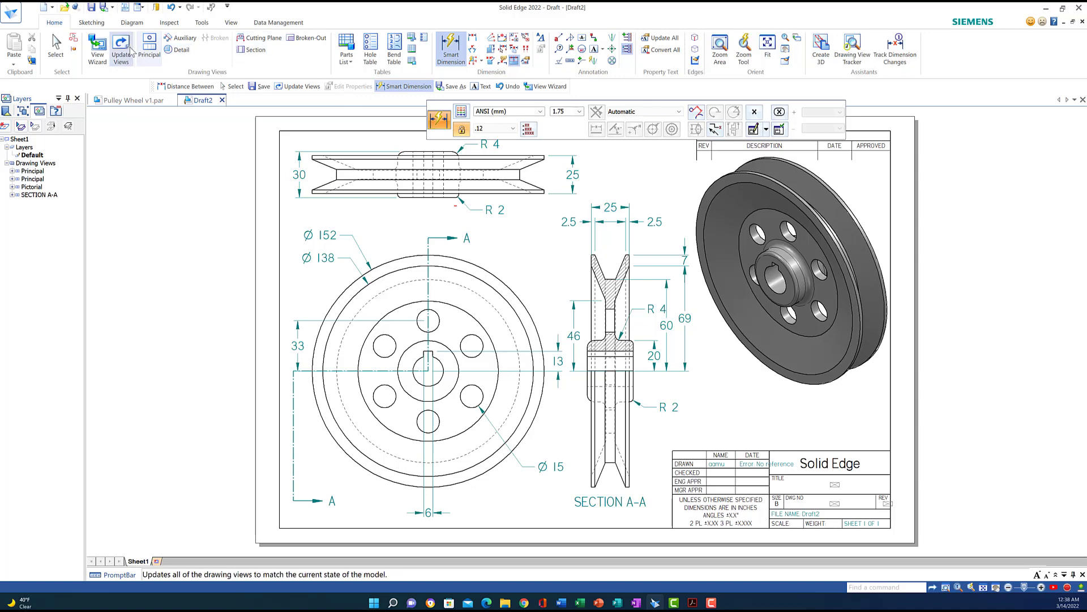
# Step: In the Pulley Wheel v1 part, delete the 4 mm round feature shared by both edges of the rear hub
pyautogui.click(132, 101)
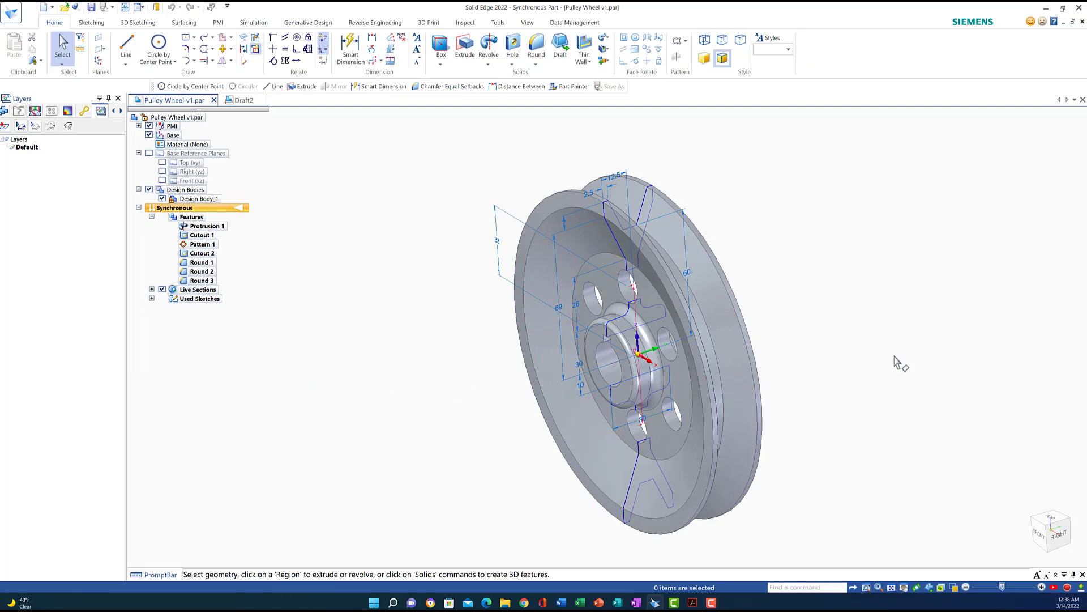
pyautogui.moveTo(898, 364); pyautogui.dragTo(853, 360, button='middle')
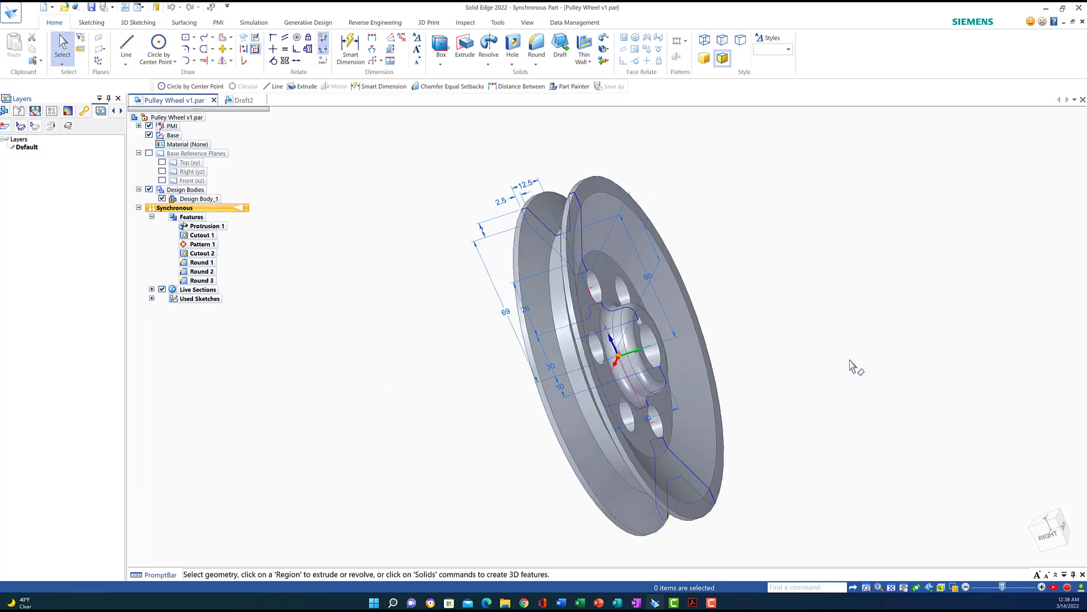
pyautogui.click(636, 365)
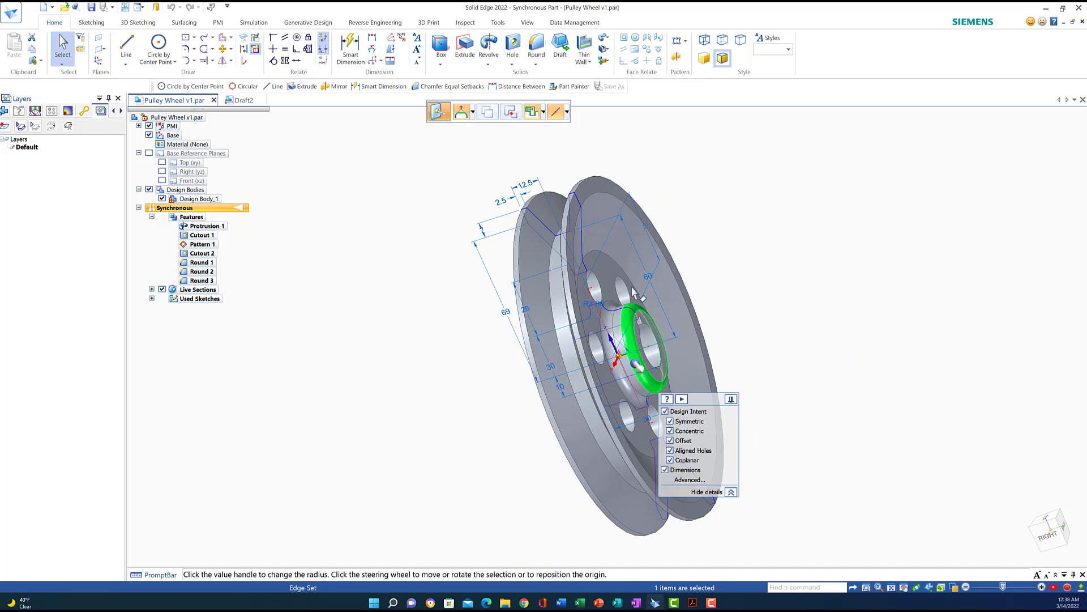
pyautogui.click(201, 275)
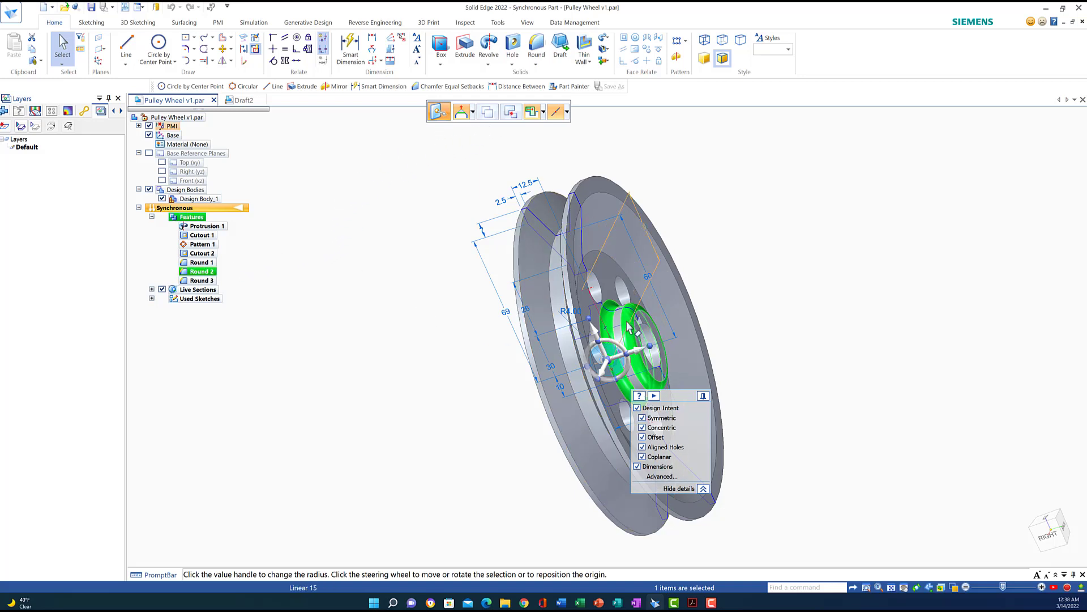
pyautogui.click(788, 223)
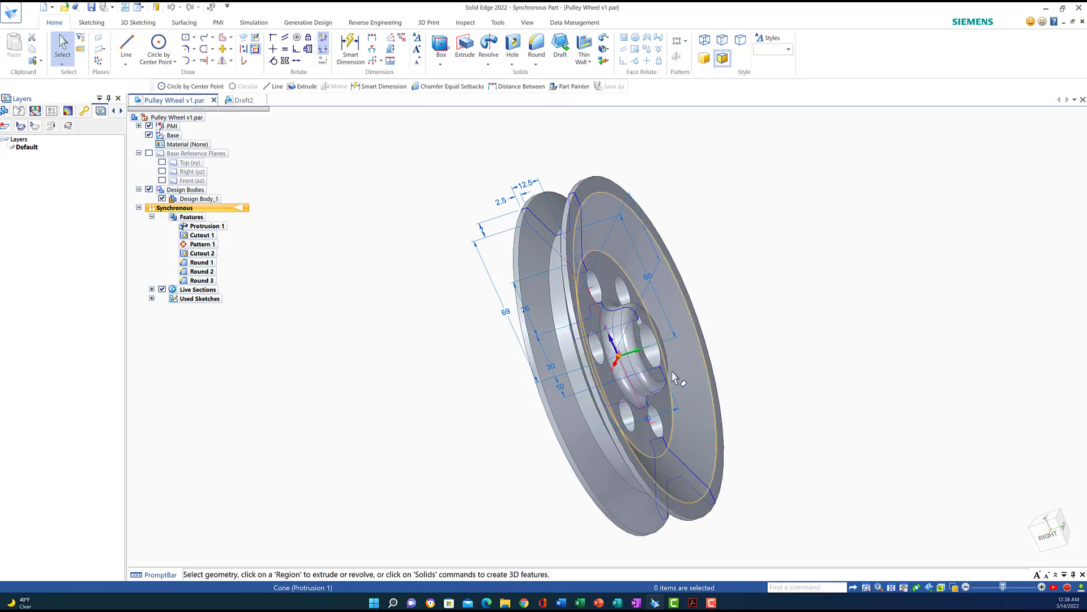
pyautogui.click(658, 390)
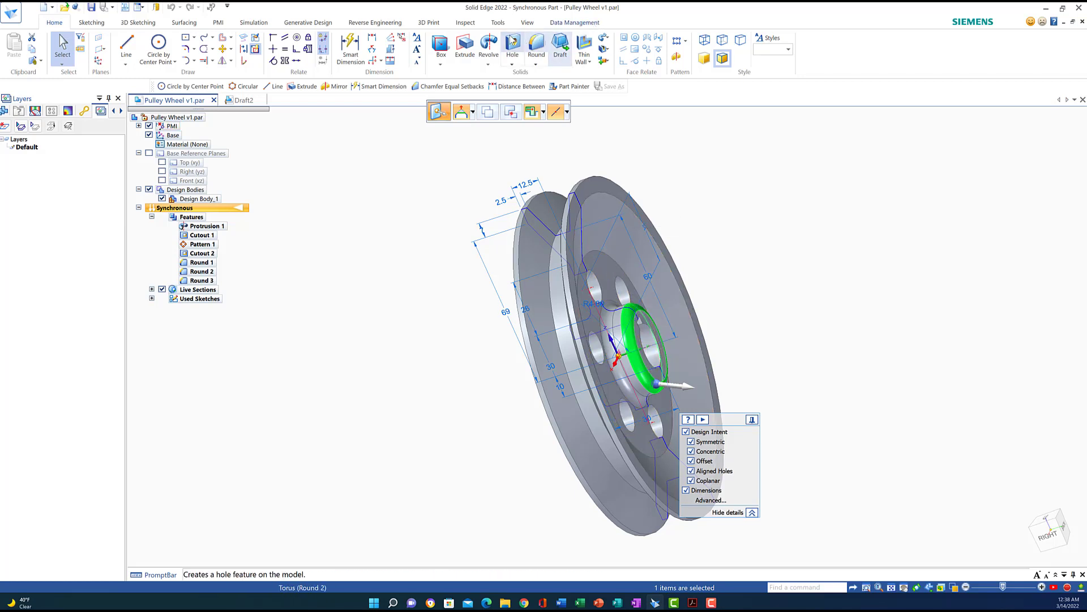
pyautogui.click(201, 271)
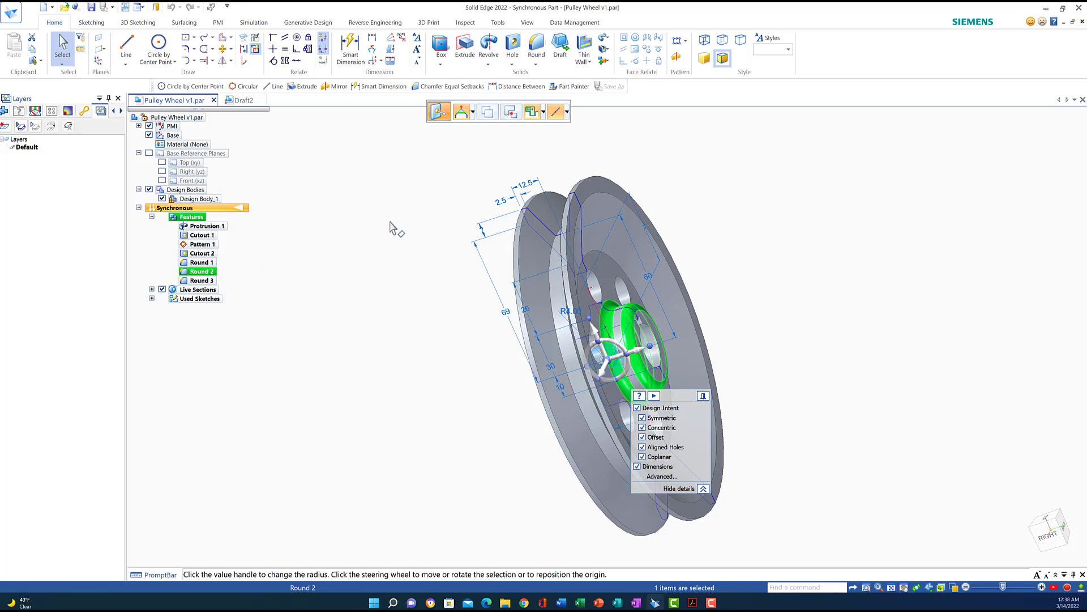
pyautogui.press('Delete')
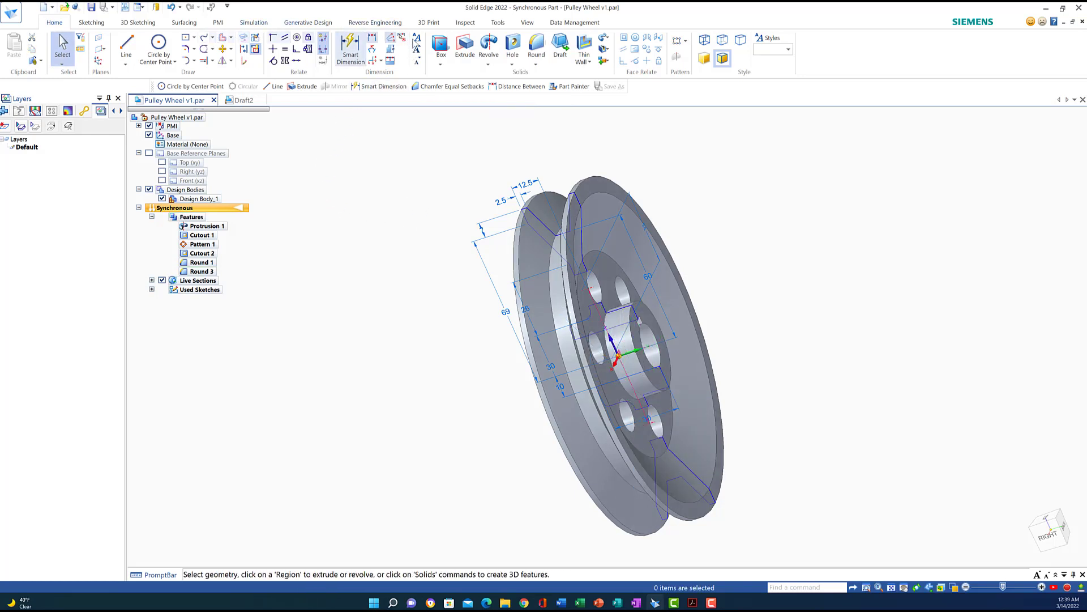
# Step: Round the outer rim edge of the rear hub face with a 2 mm radius
pyautogui.click(536, 54)
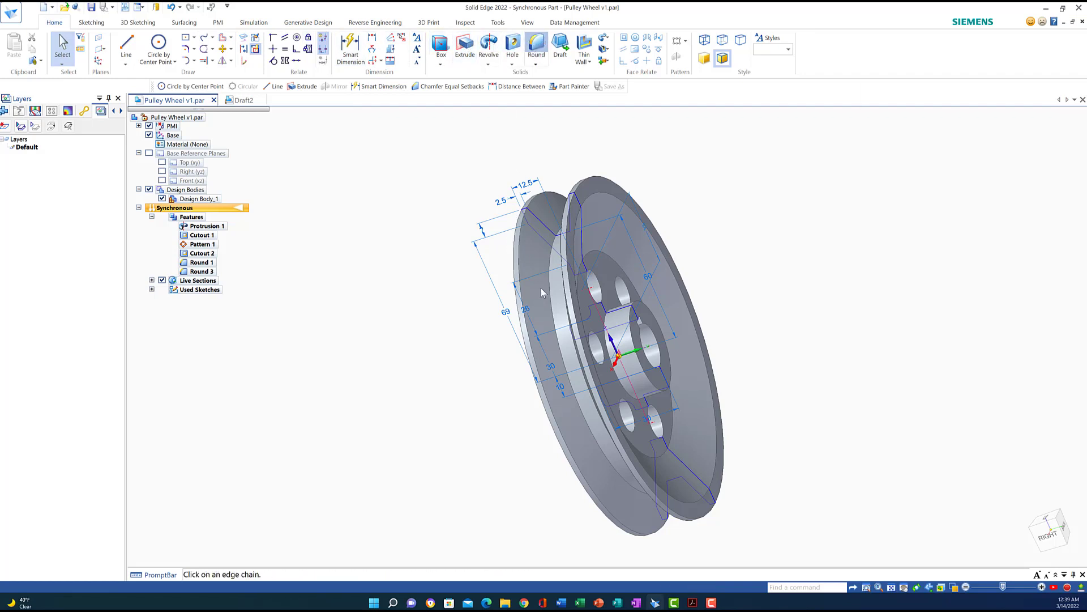
pyautogui.click(633, 344)
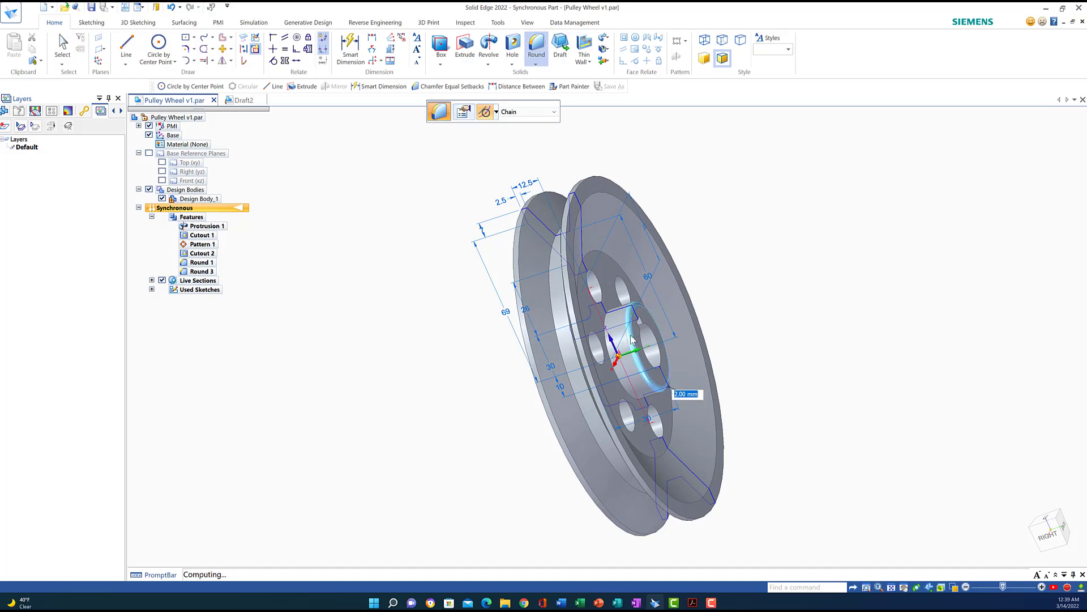
pyautogui.press('Return')
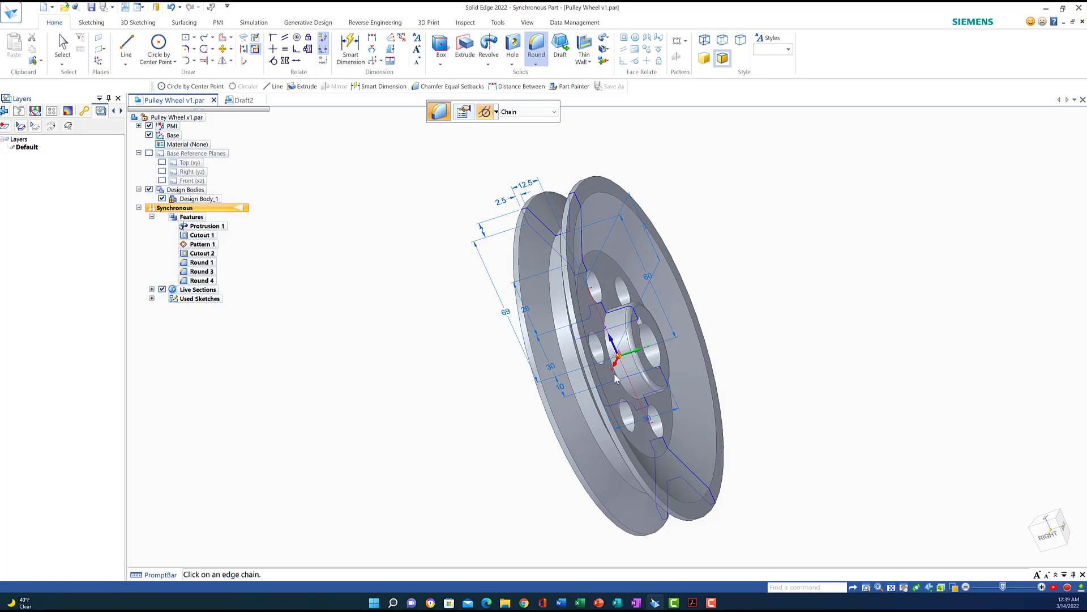
# Step: Round the edge where the rear hub meets the web with a 4 mm radius
pyautogui.click(621, 388)
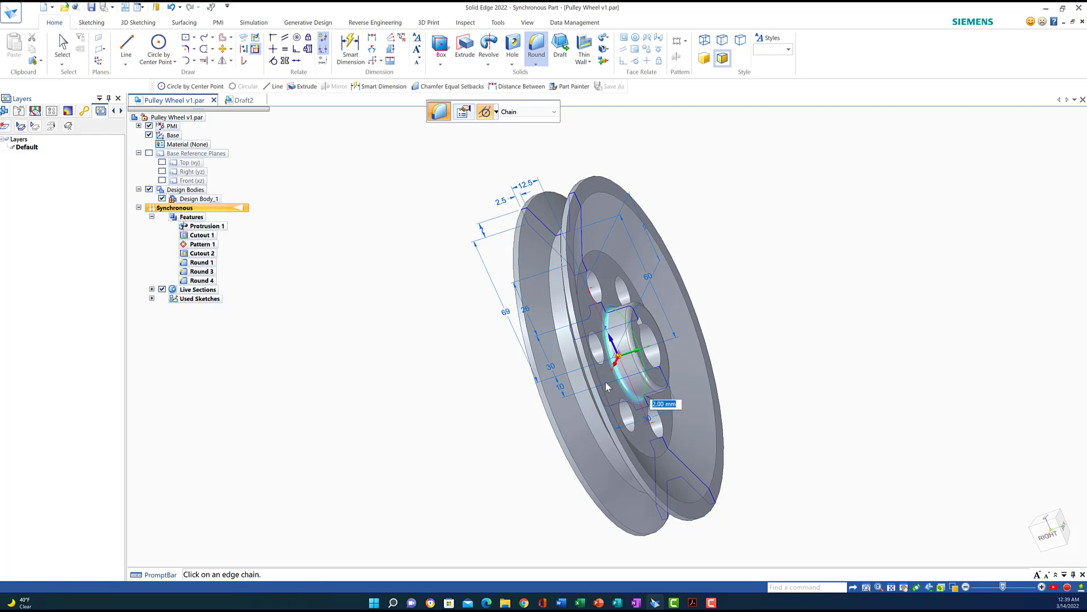
pyautogui.write('4')
pyautogui.press('Return')
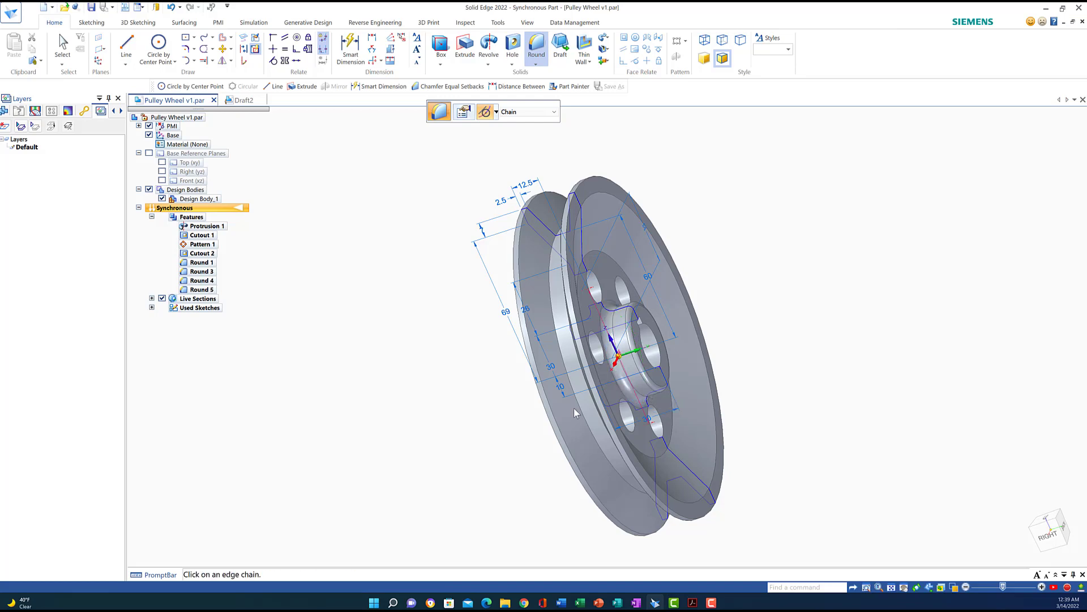
# Step: Save the part with its corrected rear hub rounds and update the drawing views in Draft2
pyautogui.moveTo(574, 412); pyautogui.dragTo(533, 423, button='middle')
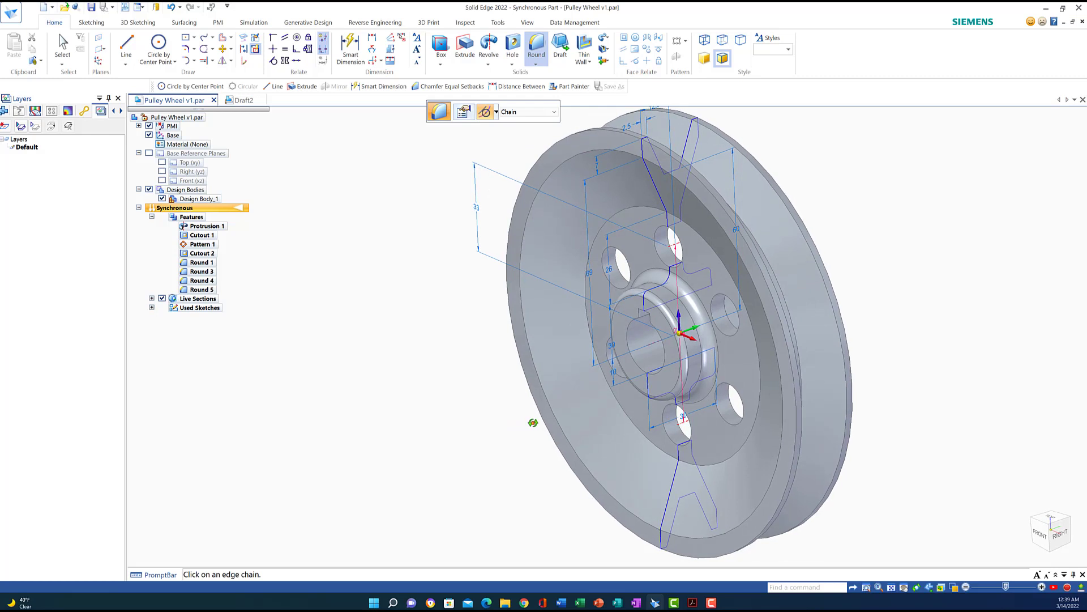
pyautogui.click(91, 7)
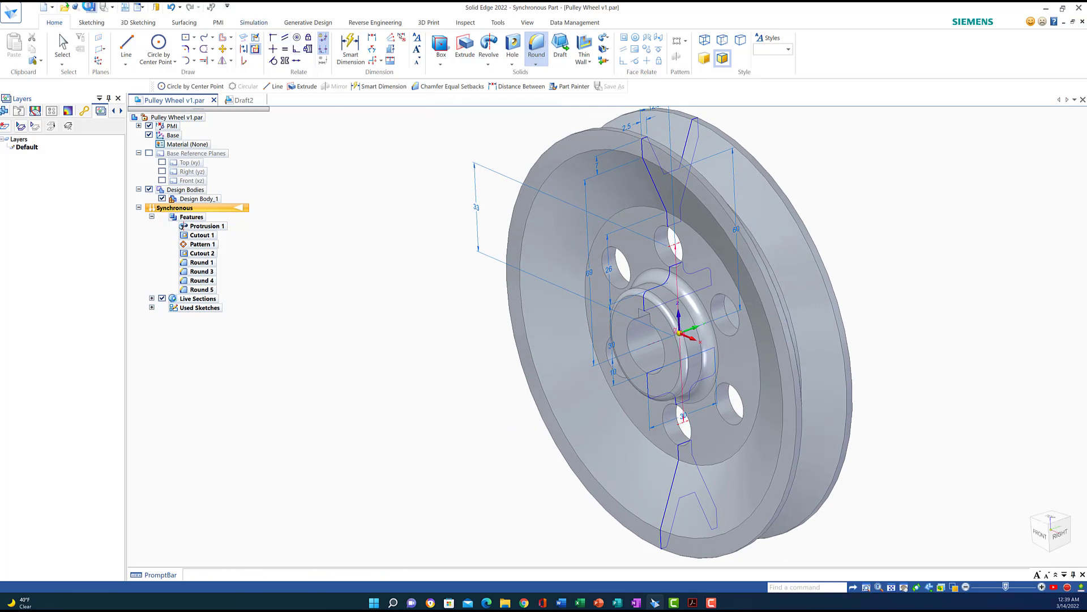
pyautogui.click(239, 100)
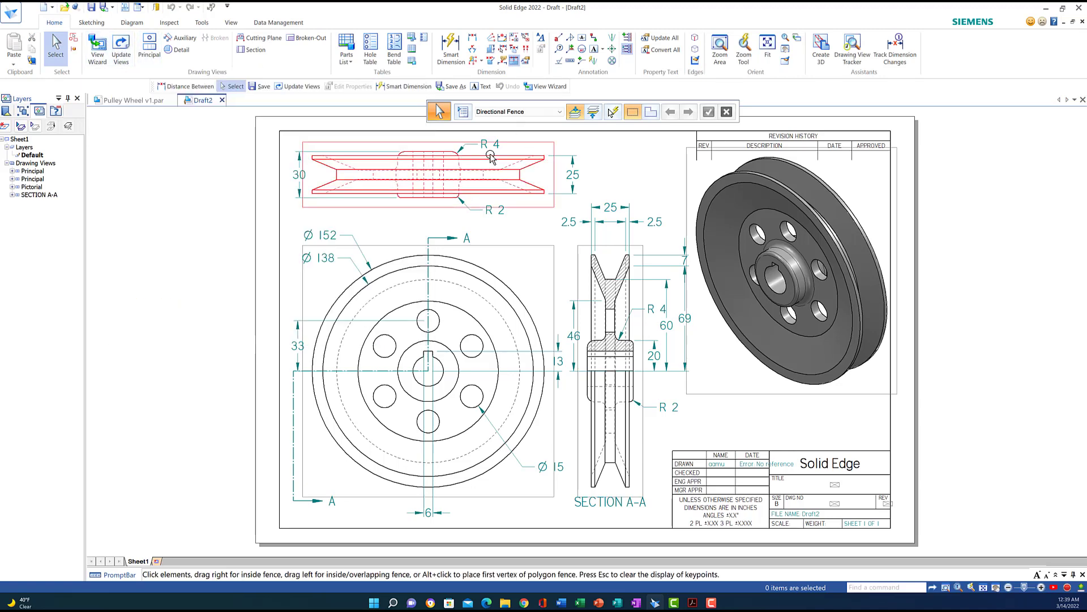
pyautogui.click(119, 51)
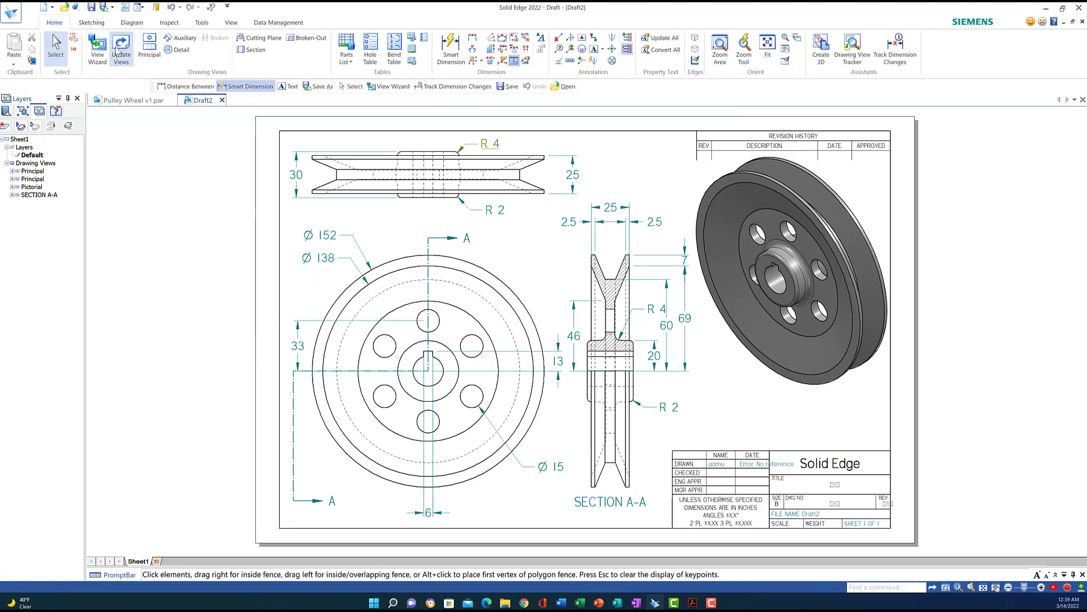
# Step: Delete the outdated R 4 dimension at the hub's upper corner in the top view and dimension that corner's radius again
pyautogui.click(484, 146)
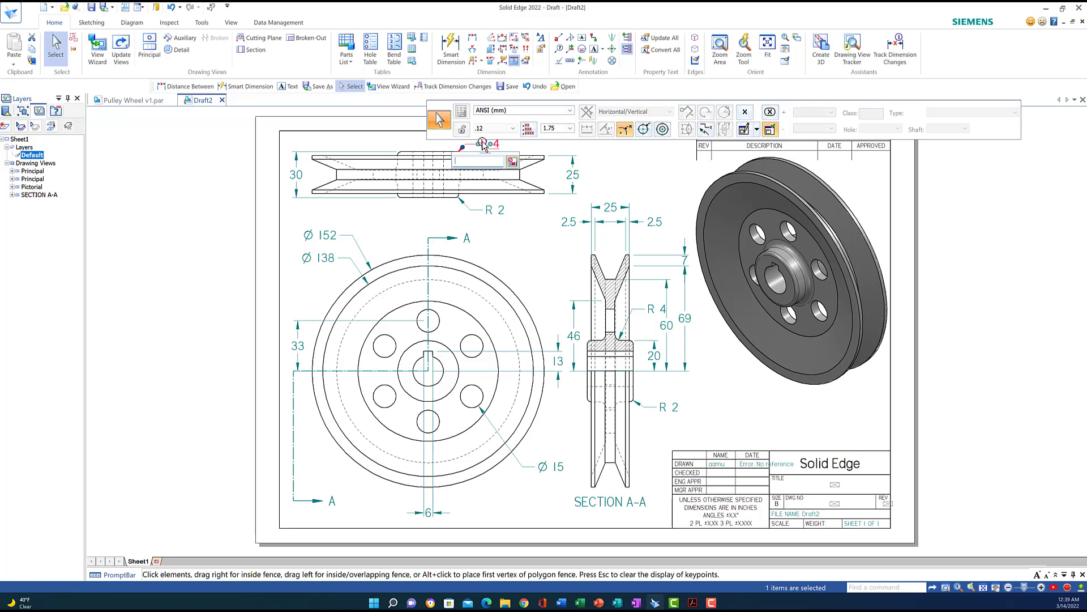
pyautogui.press('Escape')
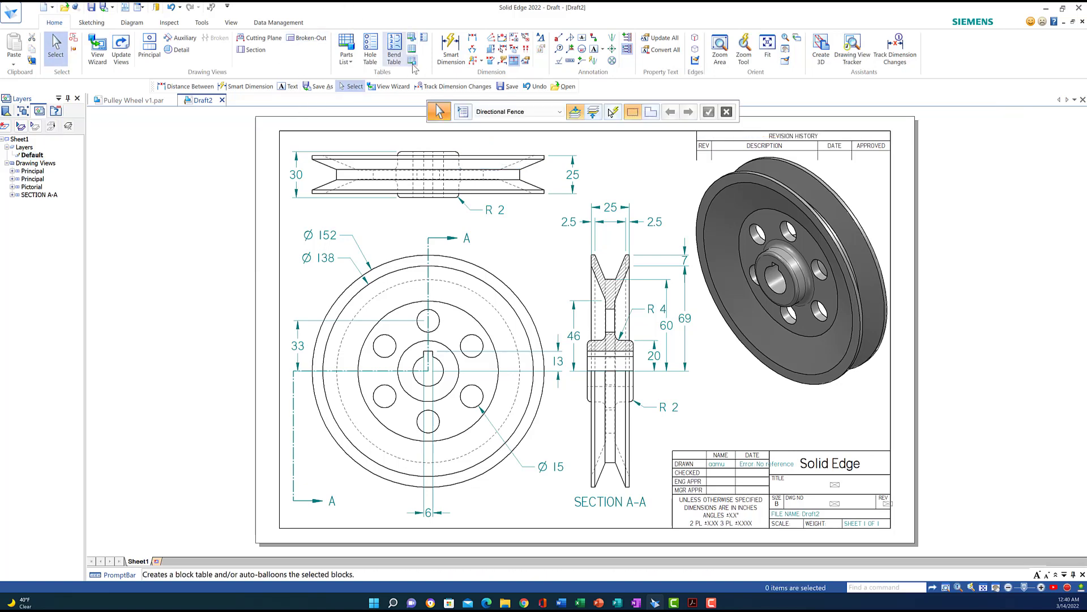
pyautogui.click(451, 46)
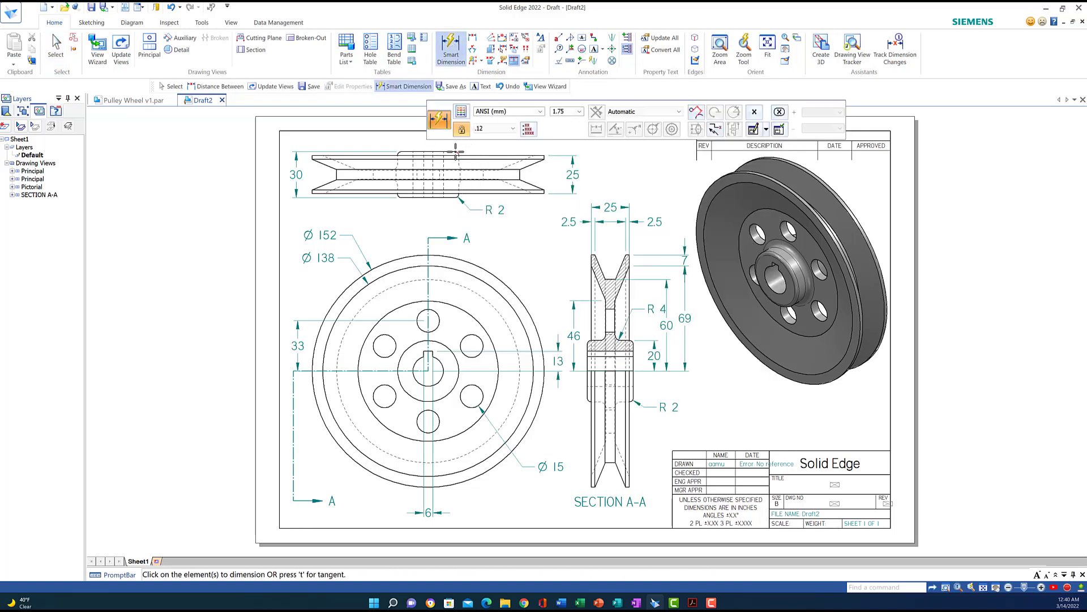
pyautogui.click(459, 151)
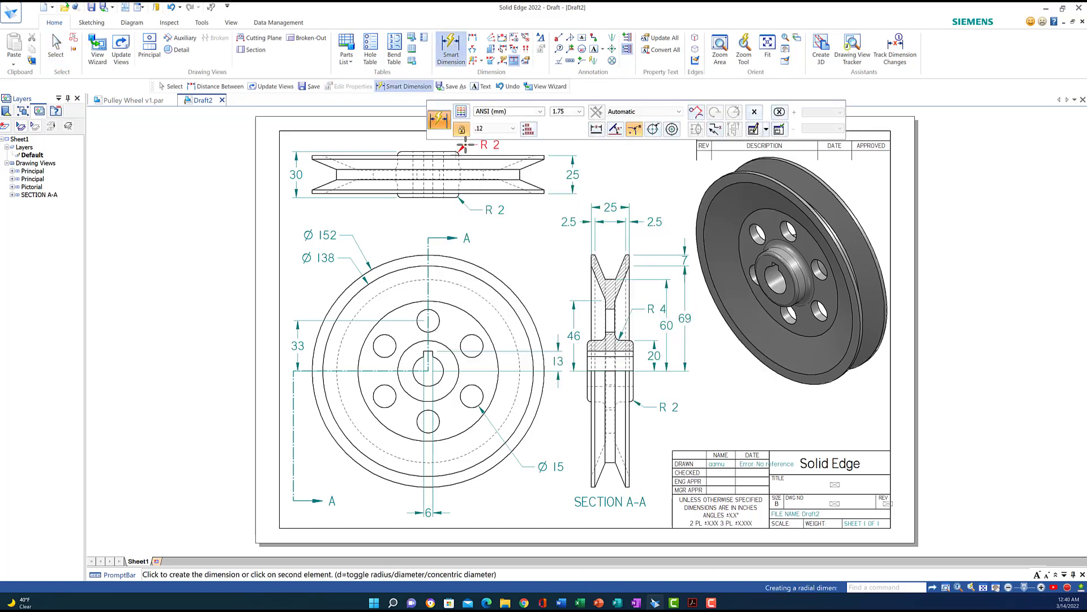
pyautogui.click(466, 145)
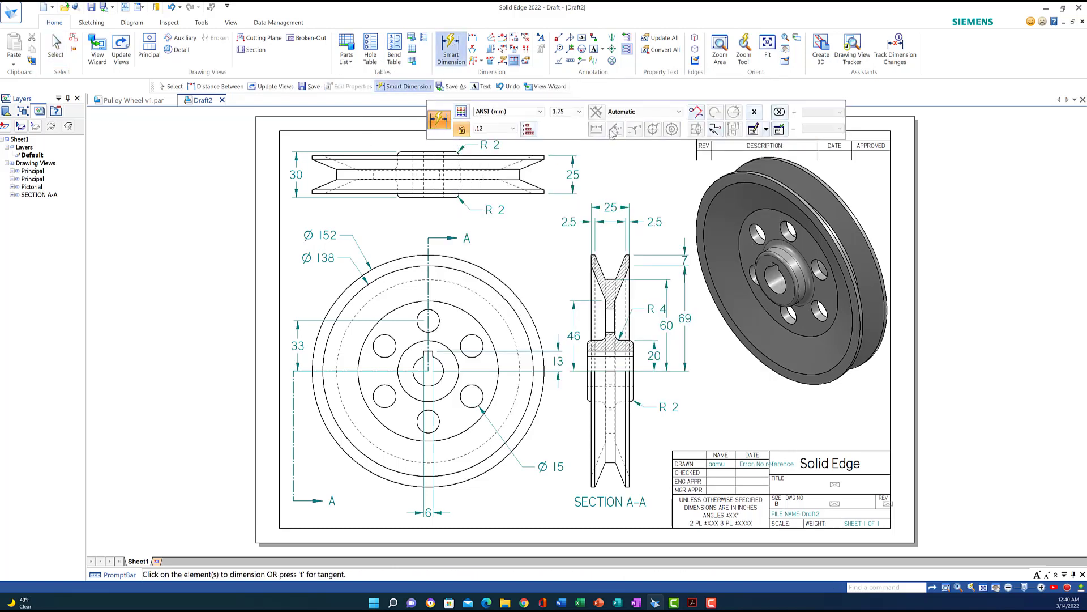